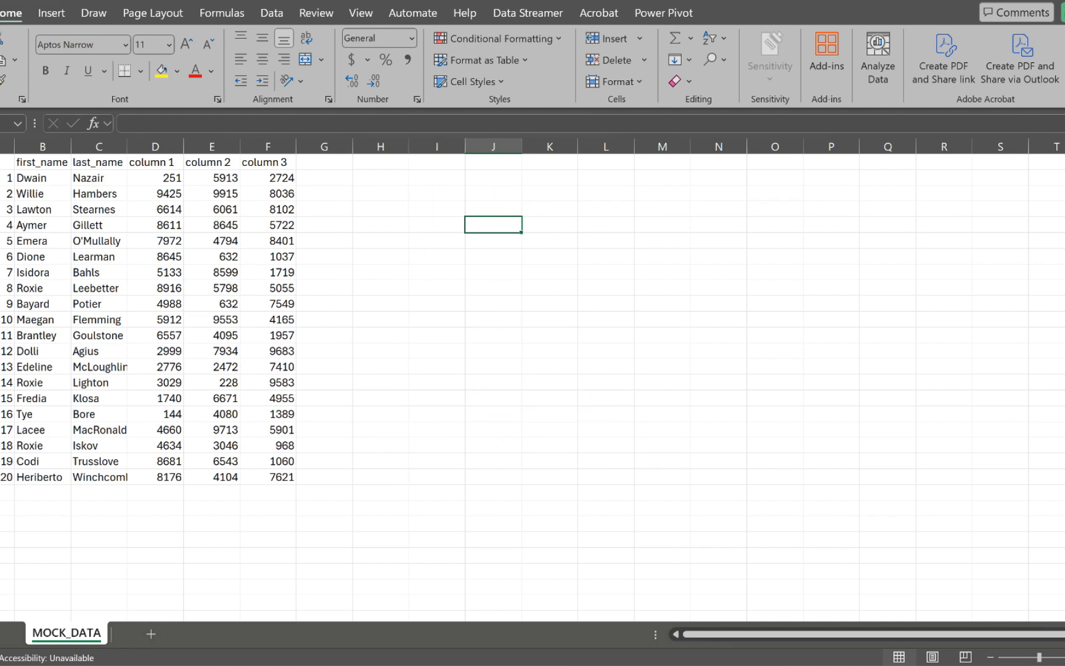
Step: Enter =D2+E2+F2 in H2, giving 8888
{"action": "left_click", "coordinate": [381, 177]}
{"action": "type", "text": "="}
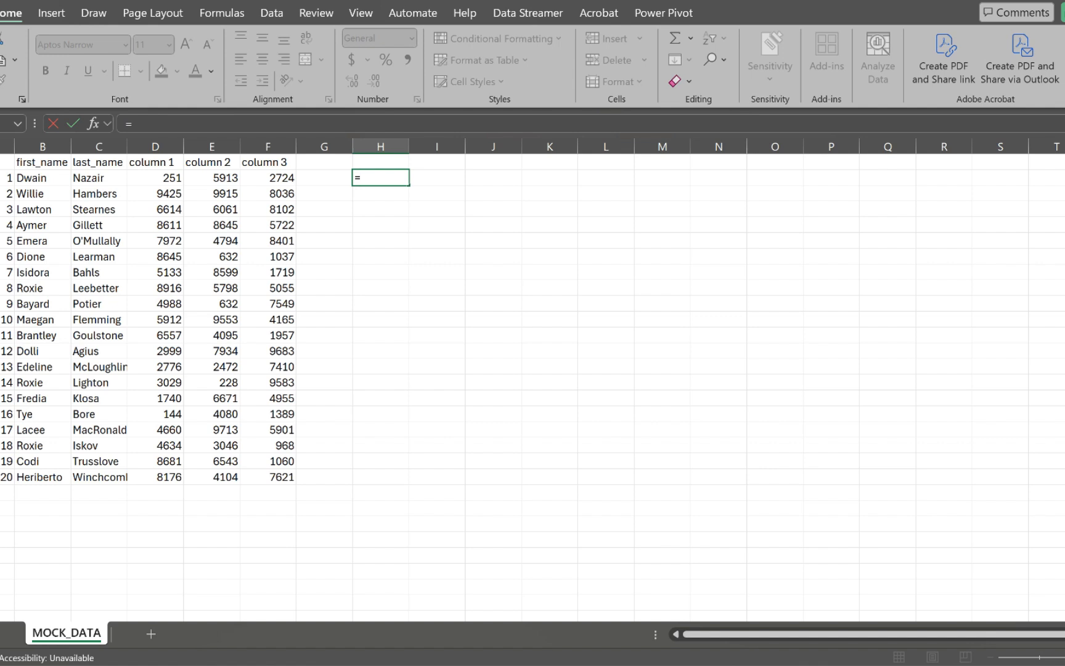
{"action": "left_click", "coordinate": [155, 177]}
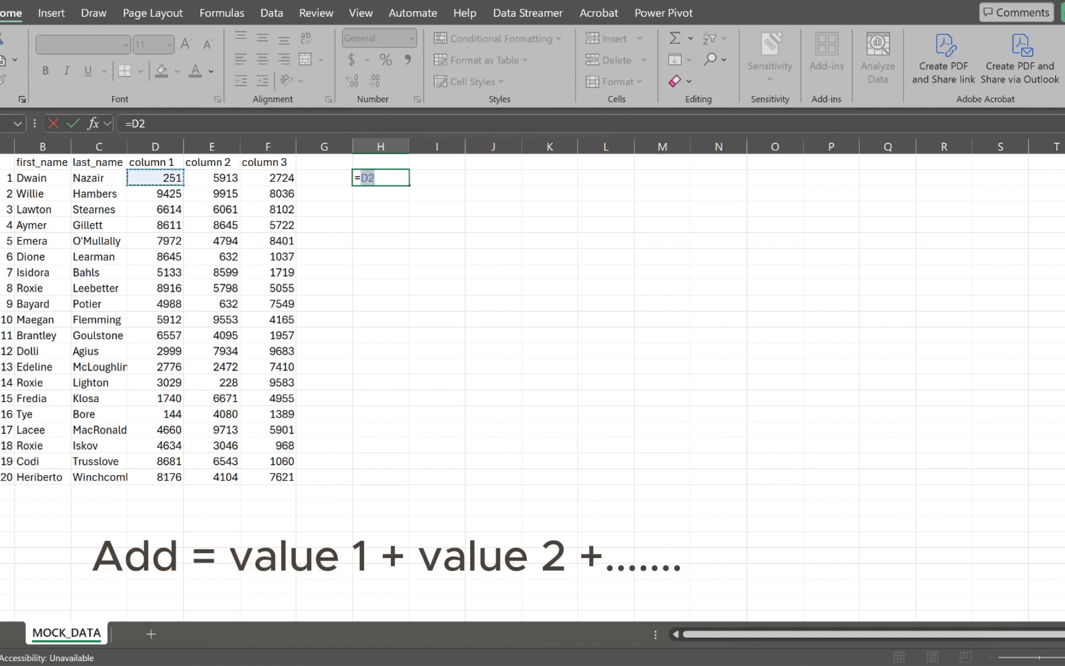
{"action": "type", "text": "+"}
{"action": "left_click", "coordinate": [211, 177]}
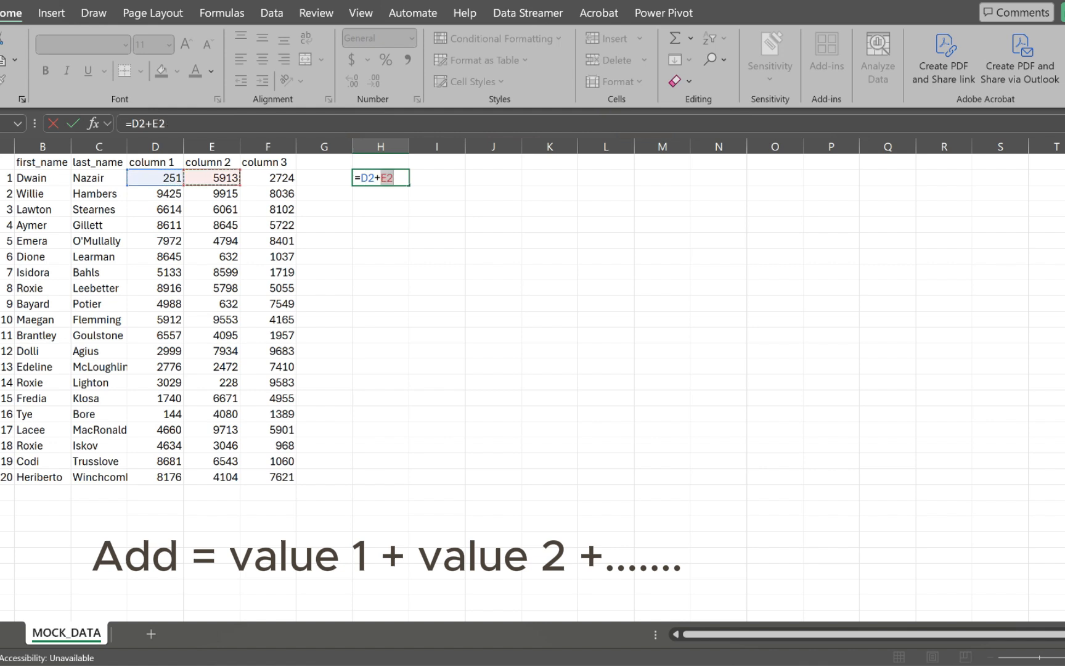
{"action": "type", "text": "+"}
{"action": "left_click", "coordinate": [268, 178]}
{"action": "key", "text": "Return"}
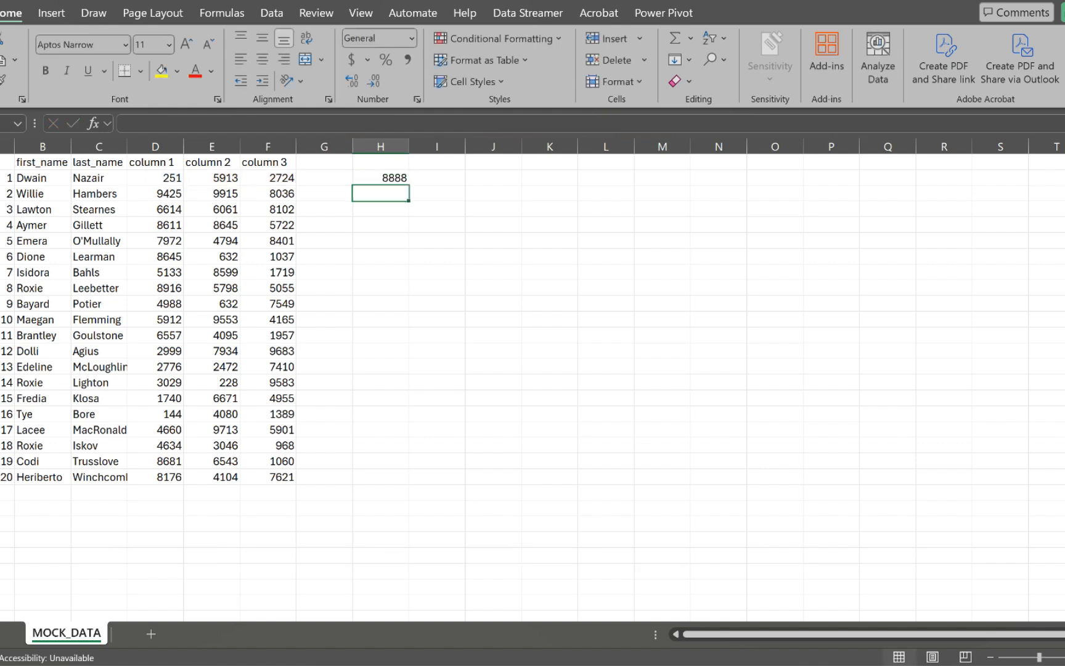
Step: Verify H2's 8888 against the status-bar sum of D2:F2 and review its formula
{"action": "left_click_drag", "start_coordinate": [155, 179], "coordinate": [268, 178]}
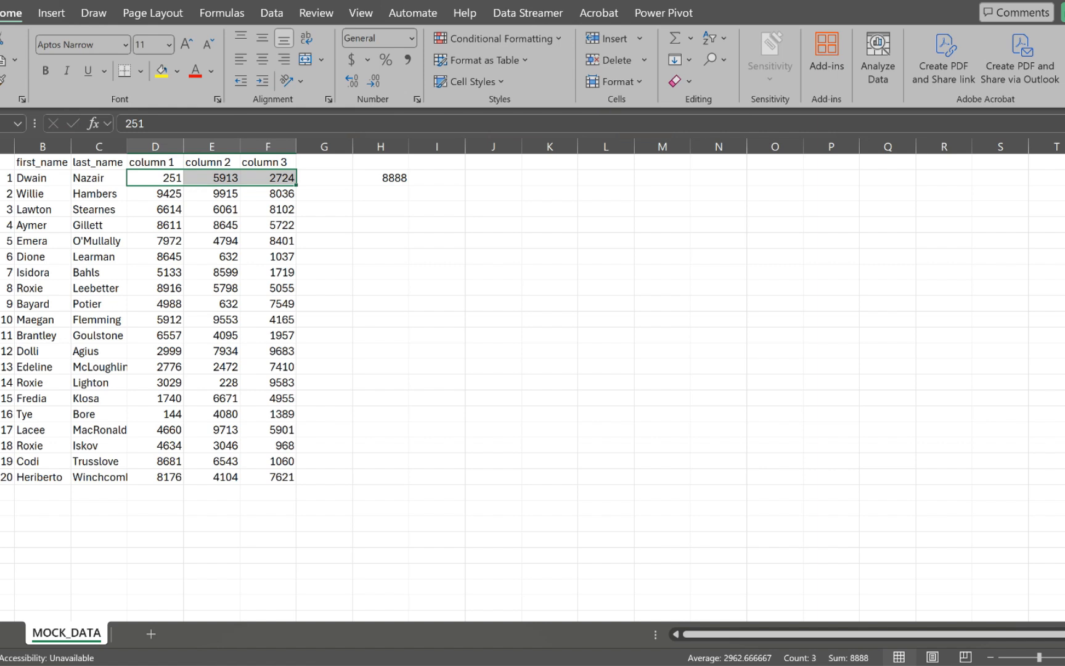
{"action": "left_click", "coordinate": [381, 194]}
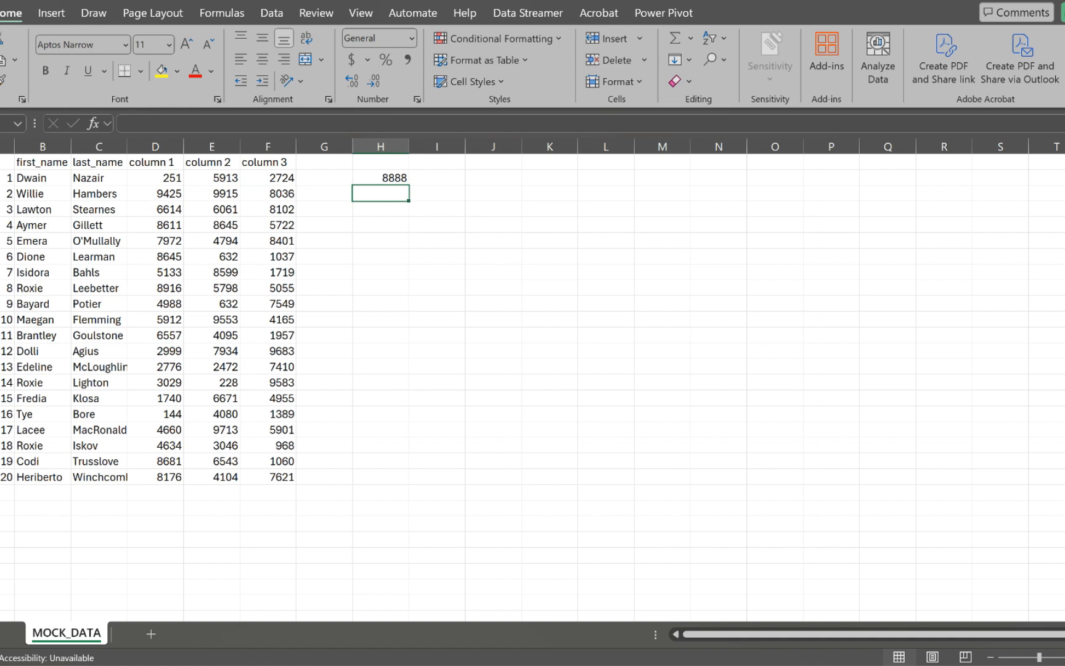
{"action": "left_click", "coordinate": [381, 178]}
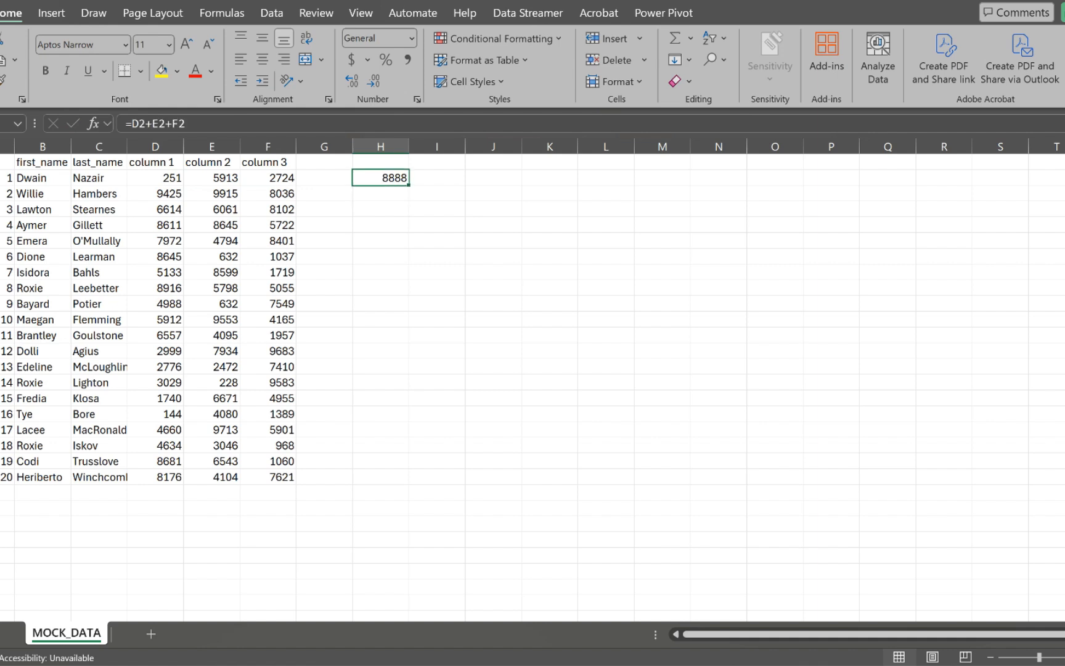
{"action": "left_click", "coordinate": [380, 194]}
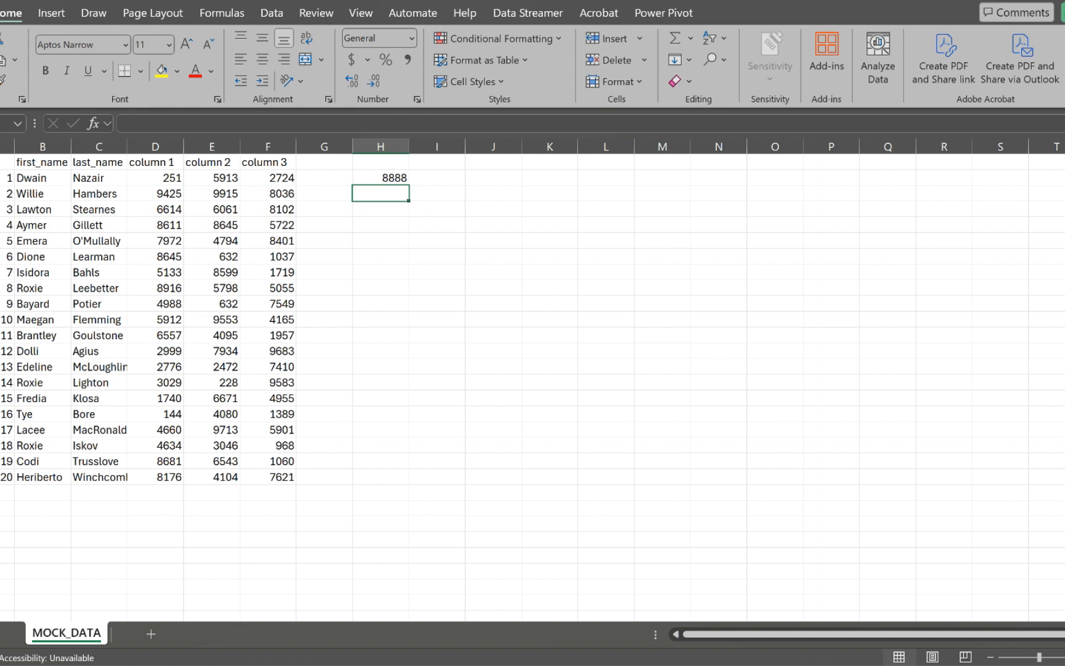
Step: Enter =D3-E3 in H3, returning -490
{"action": "type", "text": "="}
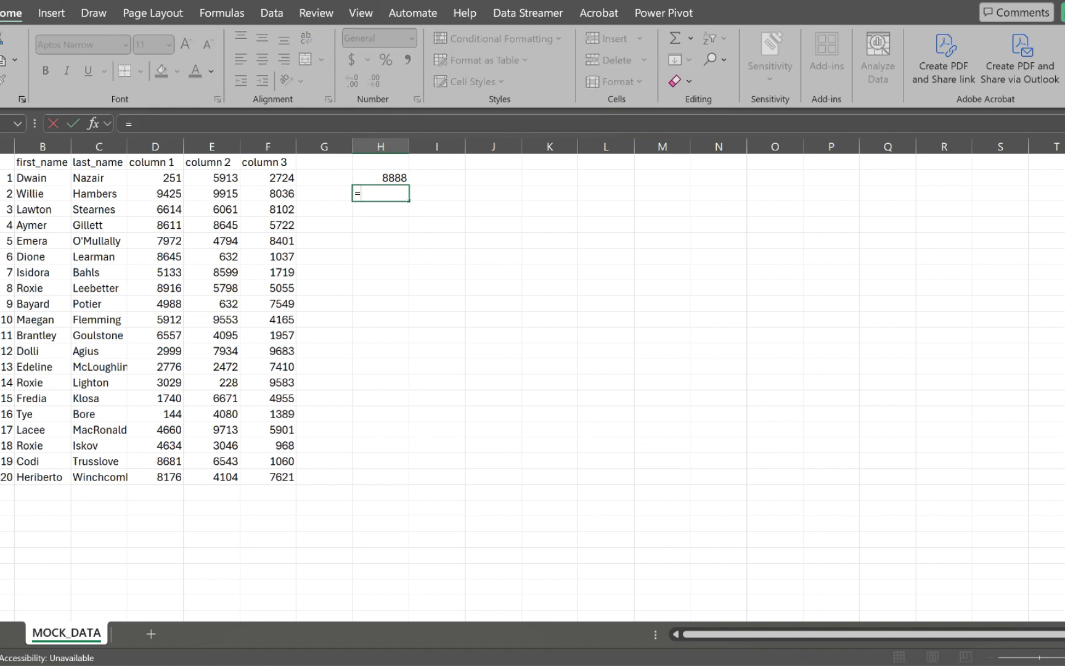
{"action": "left_click", "coordinate": [155, 193]}
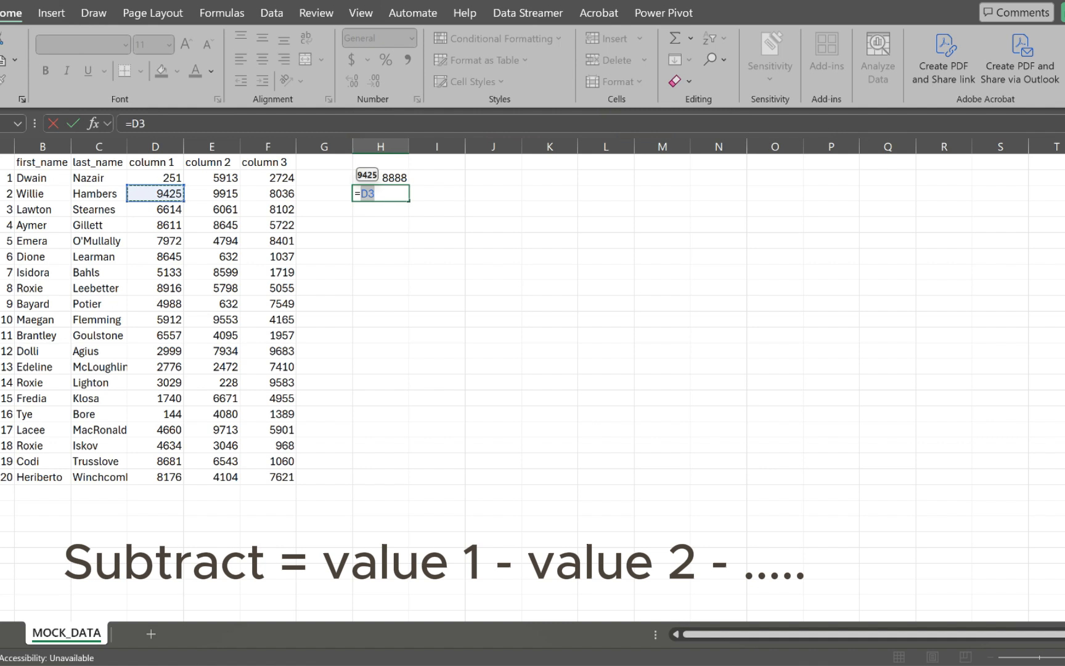
{"action": "type", "text": "-"}
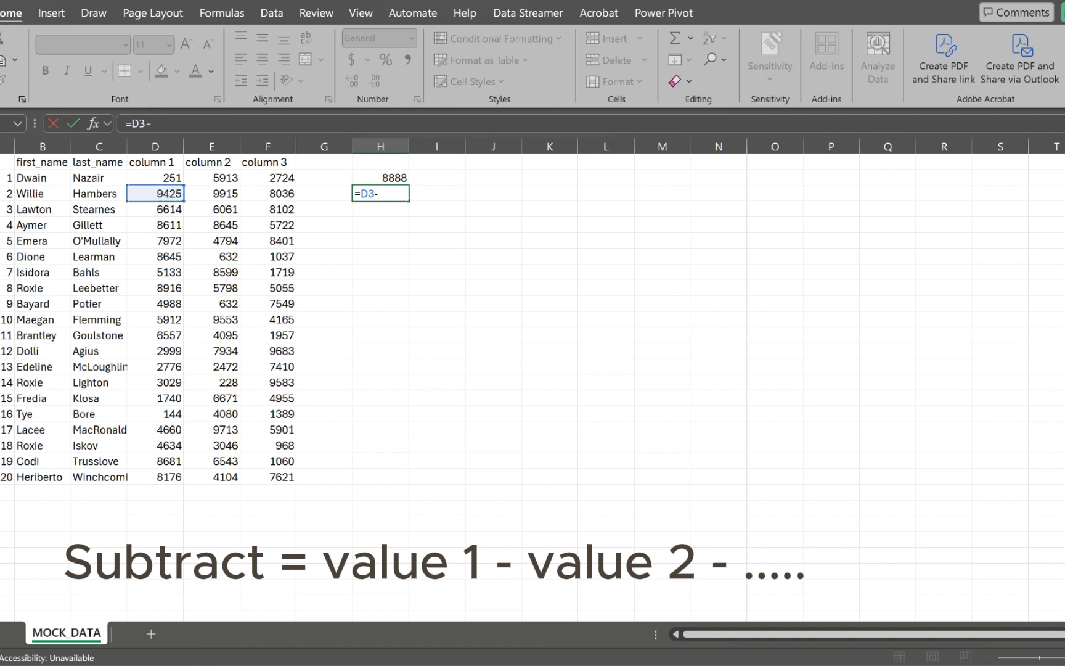
{"action": "left_click", "coordinate": [211, 193]}
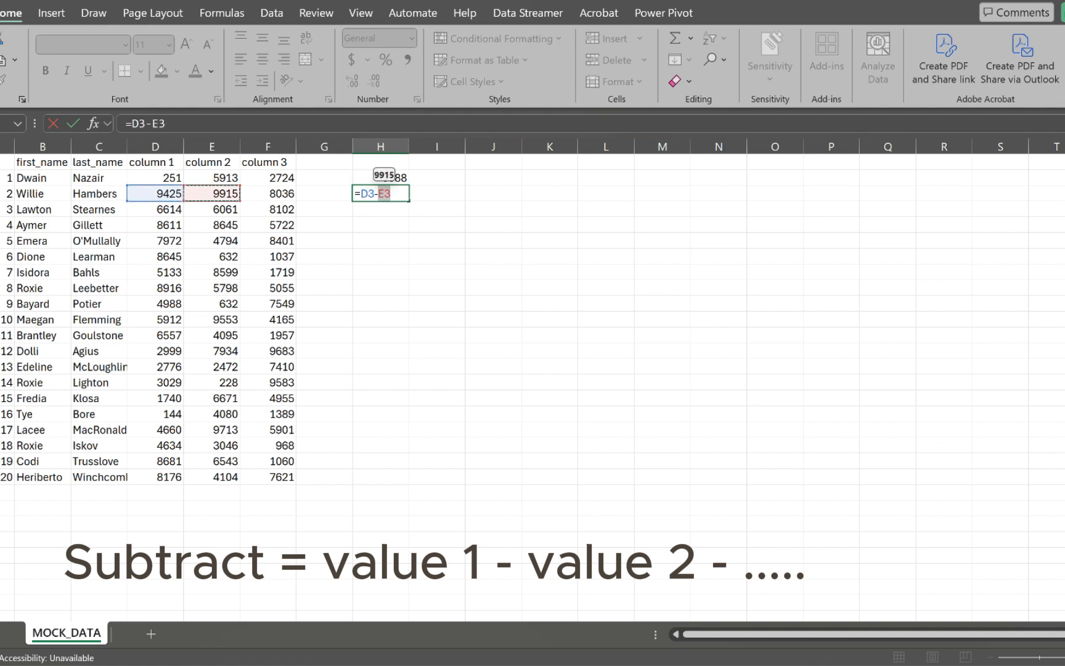
{"action": "key", "text": "Return"}
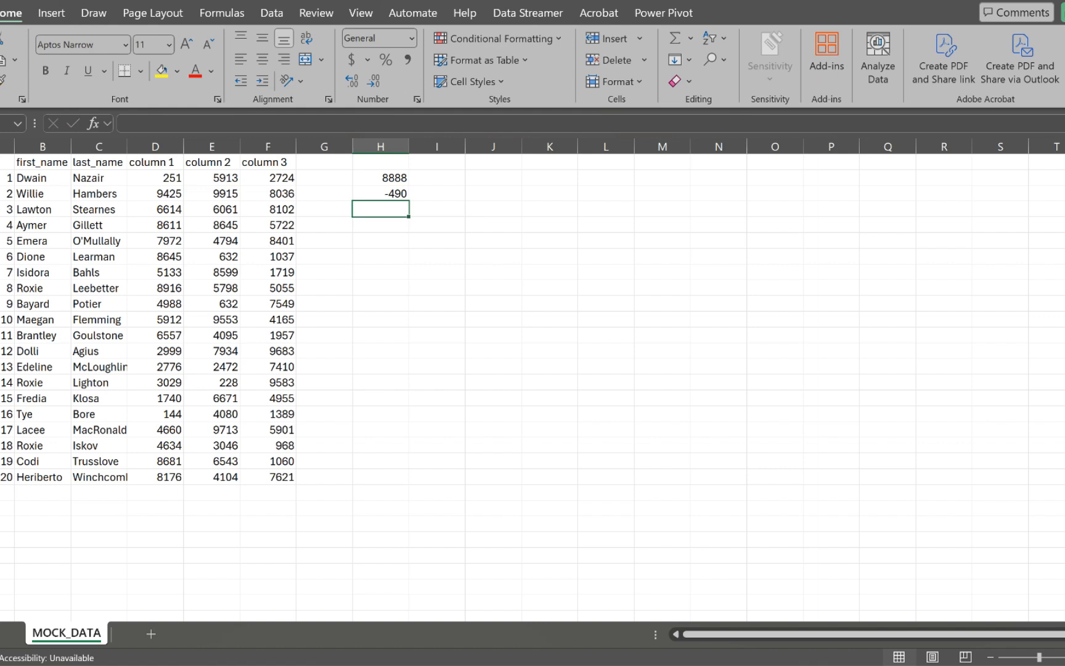
Step: Enter =D4*E4*F4 in H4, displaying 3.24789E+11
{"action": "type", "text": "="}
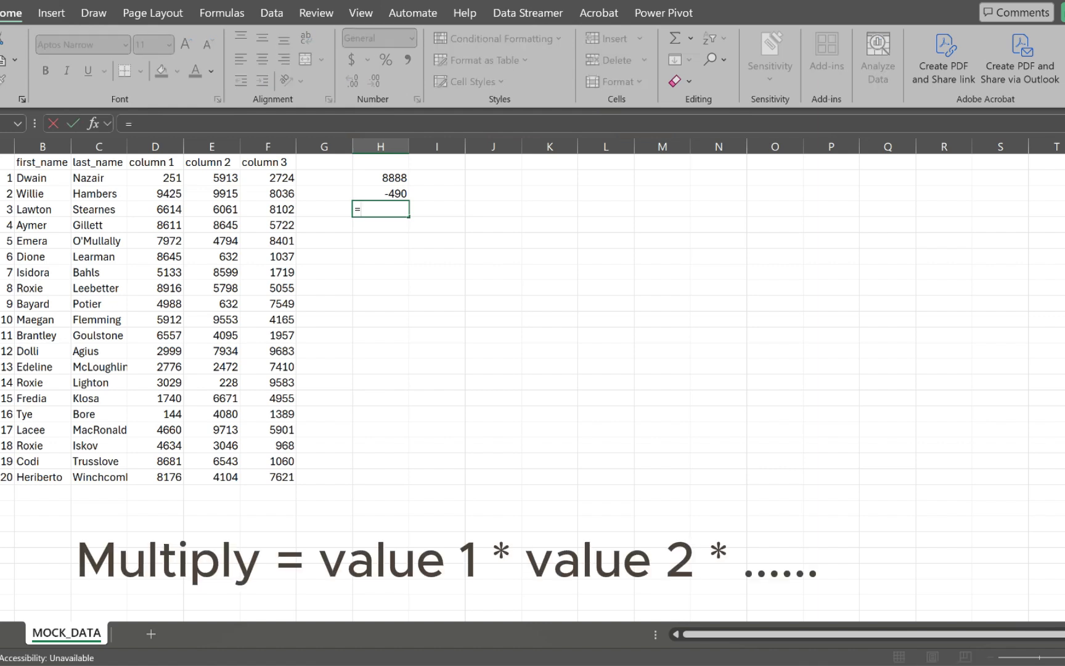
{"action": "left_click", "coordinate": [155, 225]}
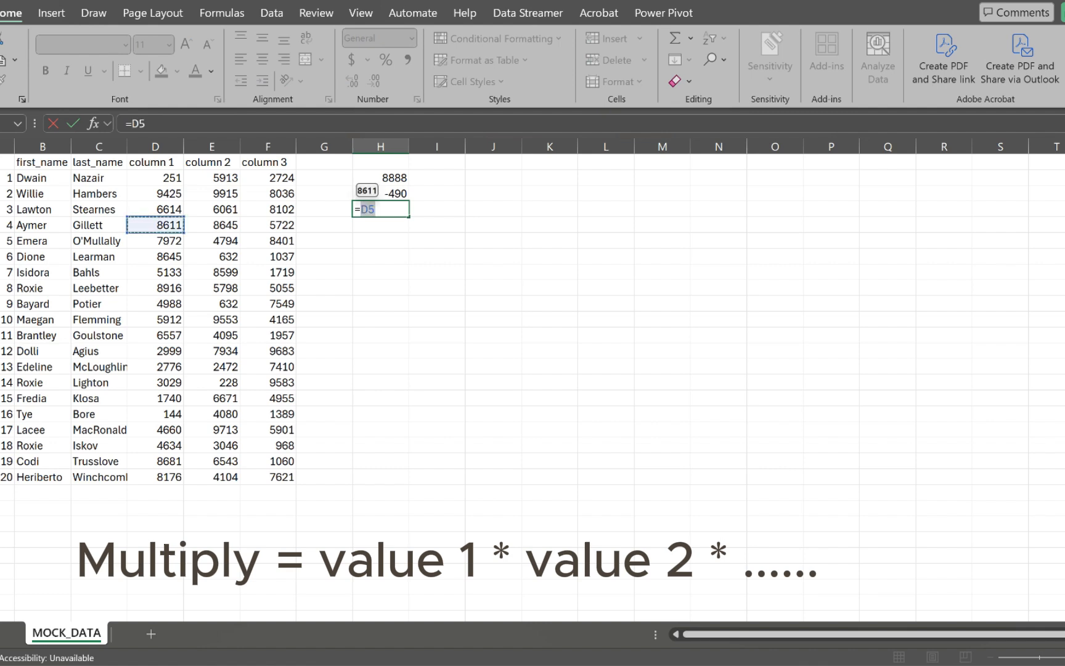
{"action": "left_click", "coordinate": [132, 209]}
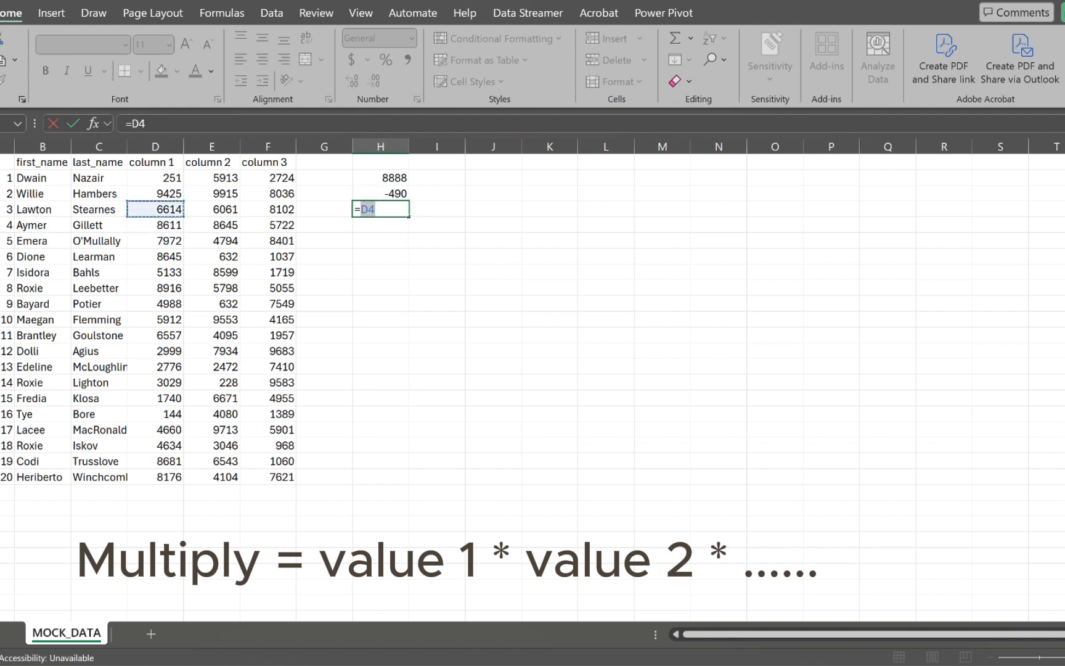
{"action": "type", "text": "*"}
{"action": "left_click", "coordinate": [212, 210]}
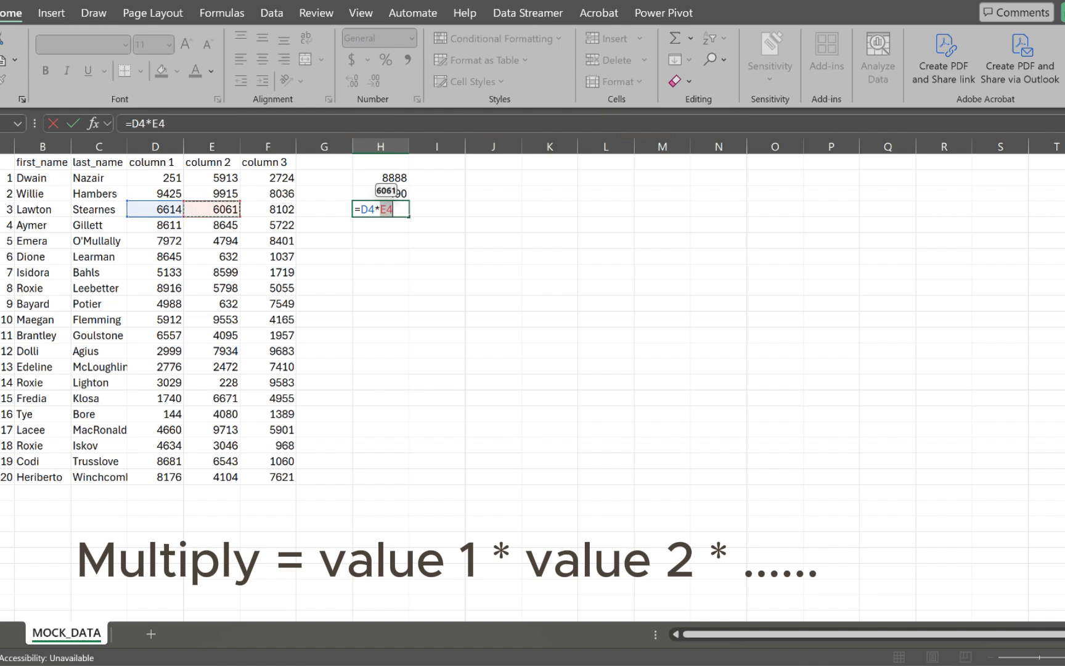
{"action": "type", "text": "*"}
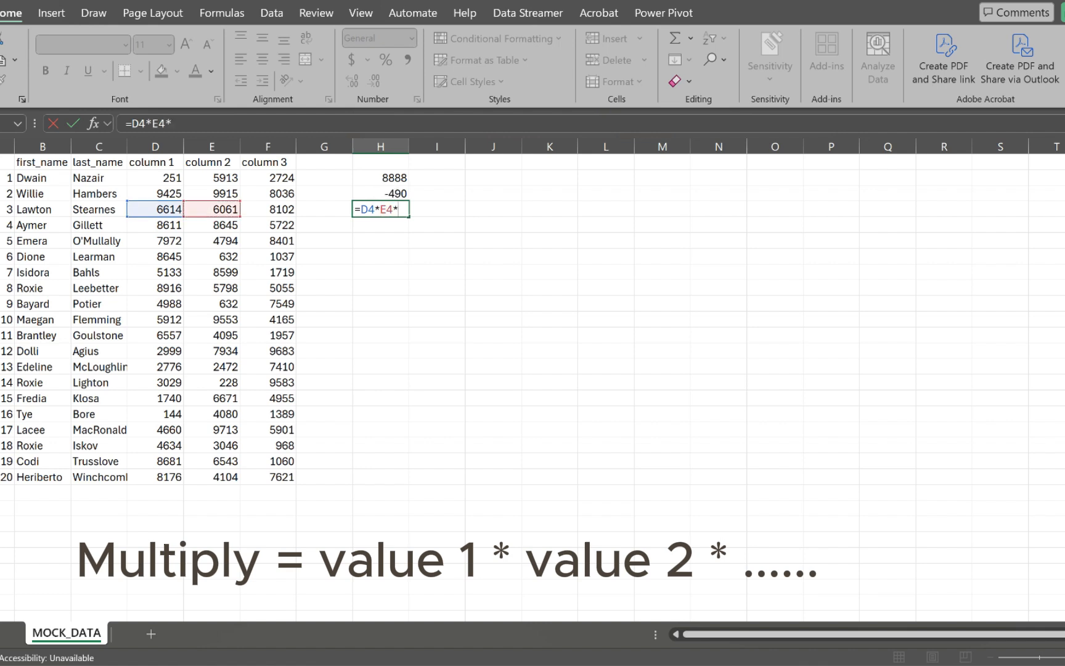
{"action": "left_click", "coordinate": [247, 210]}
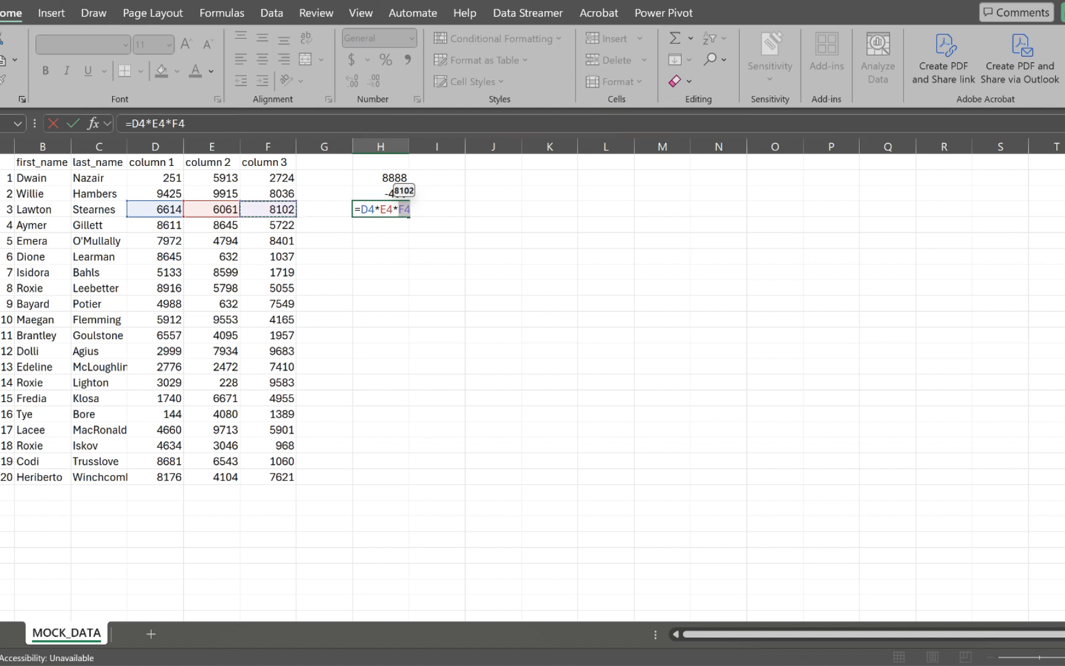
{"action": "key", "text": "Return"}
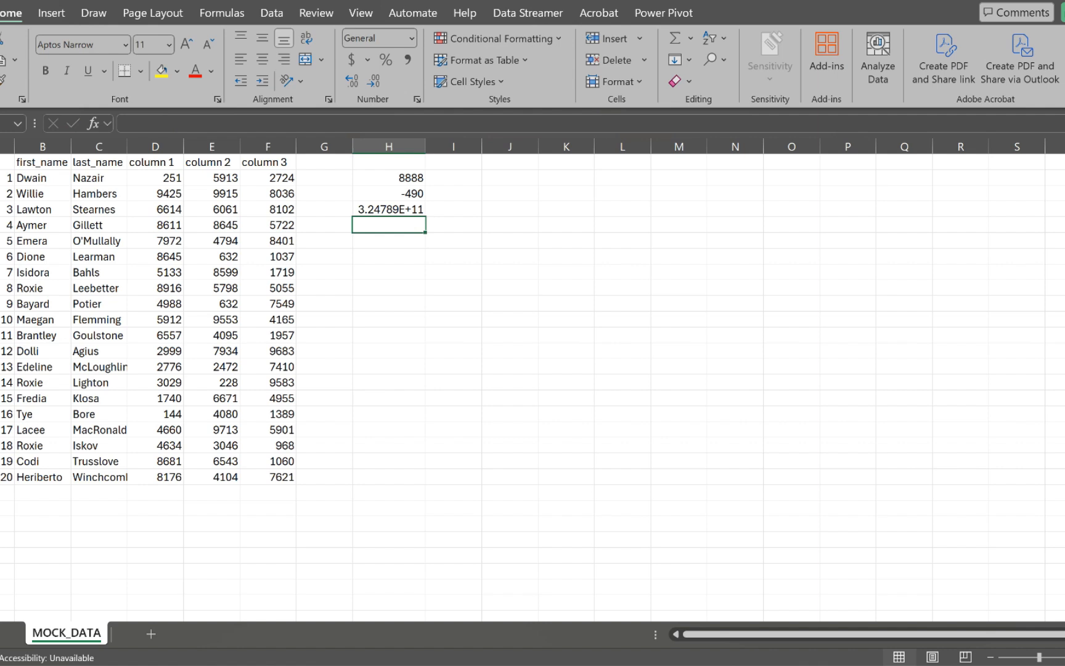
Step: Enter =D5/E5 in H5, giving 0.996067091
{"action": "type", "text": "="}
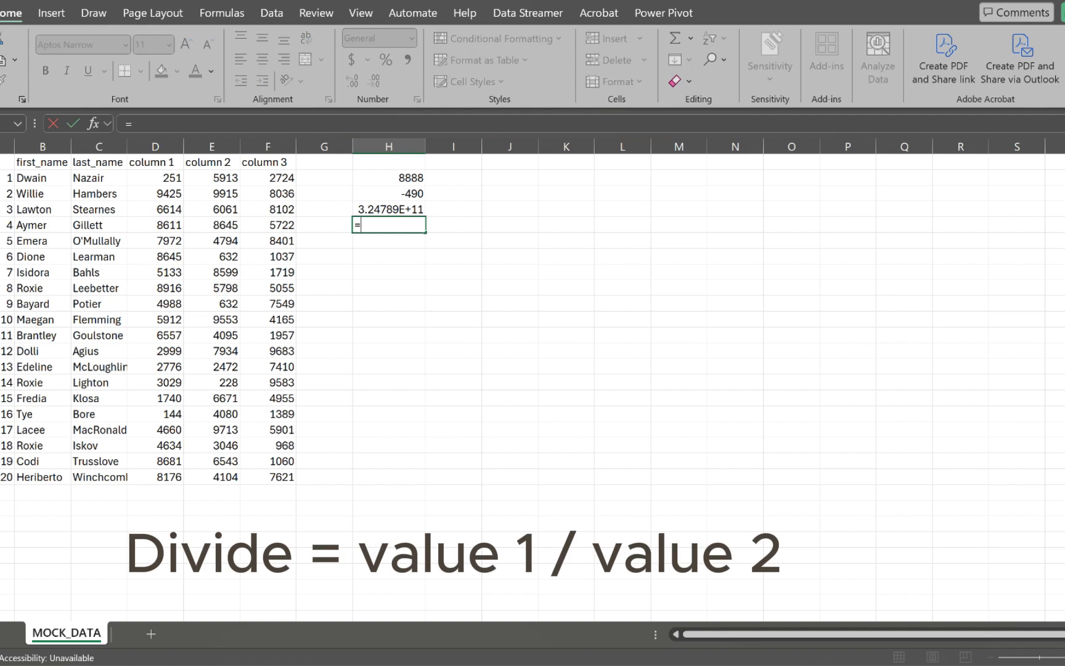
{"action": "left_click", "coordinate": [155, 225]}
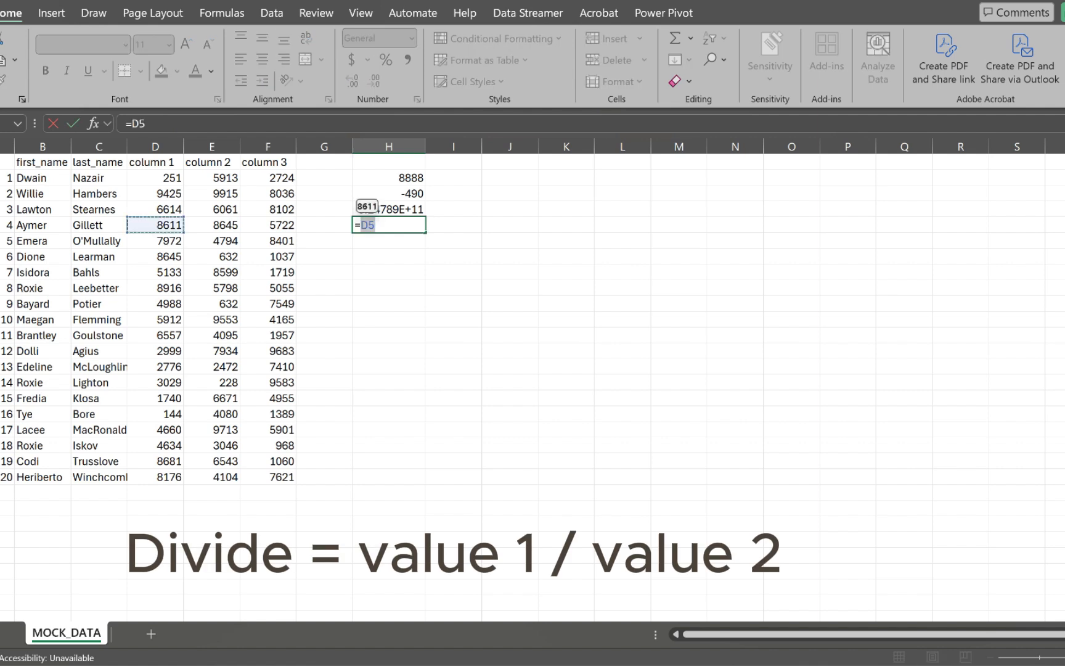
{"action": "type", "text": "/"}
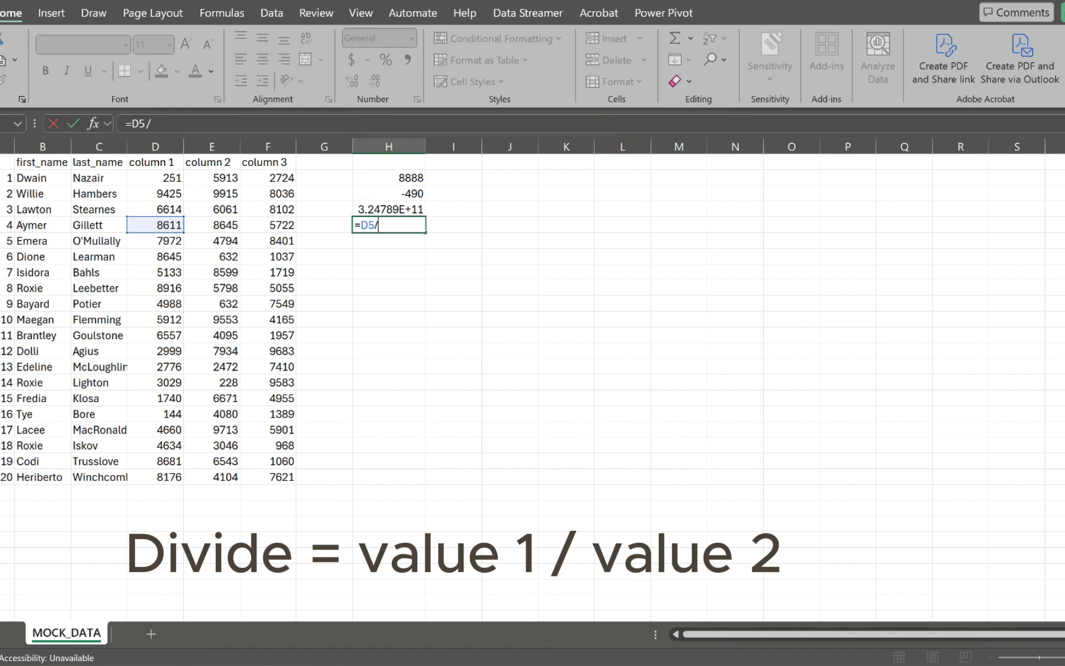
{"action": "left_click", "coordinate": [211, 225]}
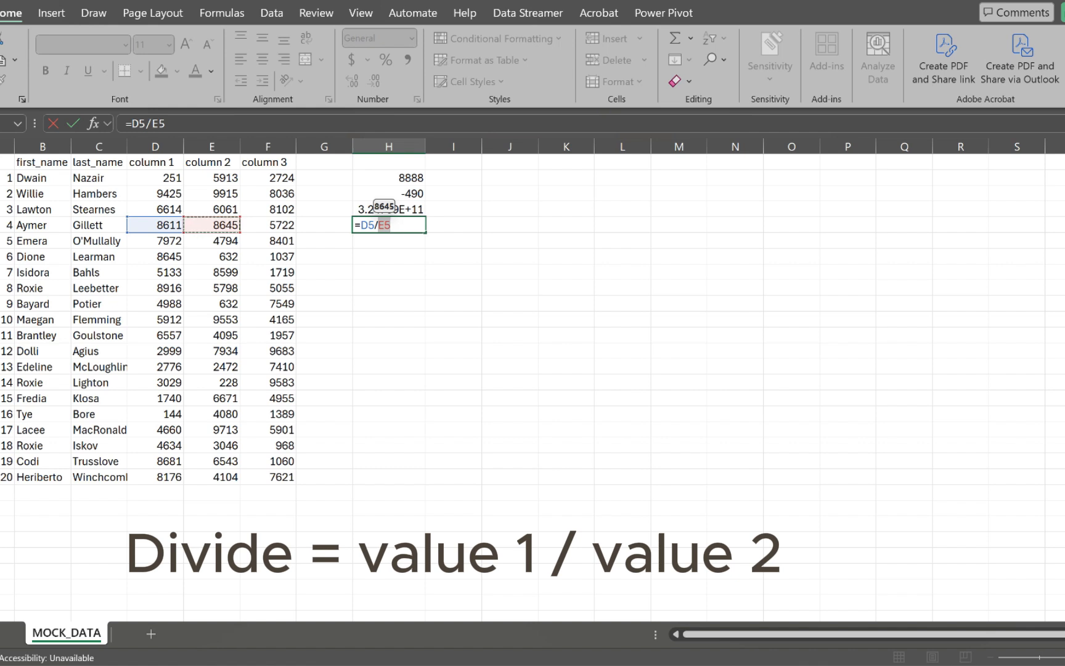
{"action": "key", "text": "Return"}
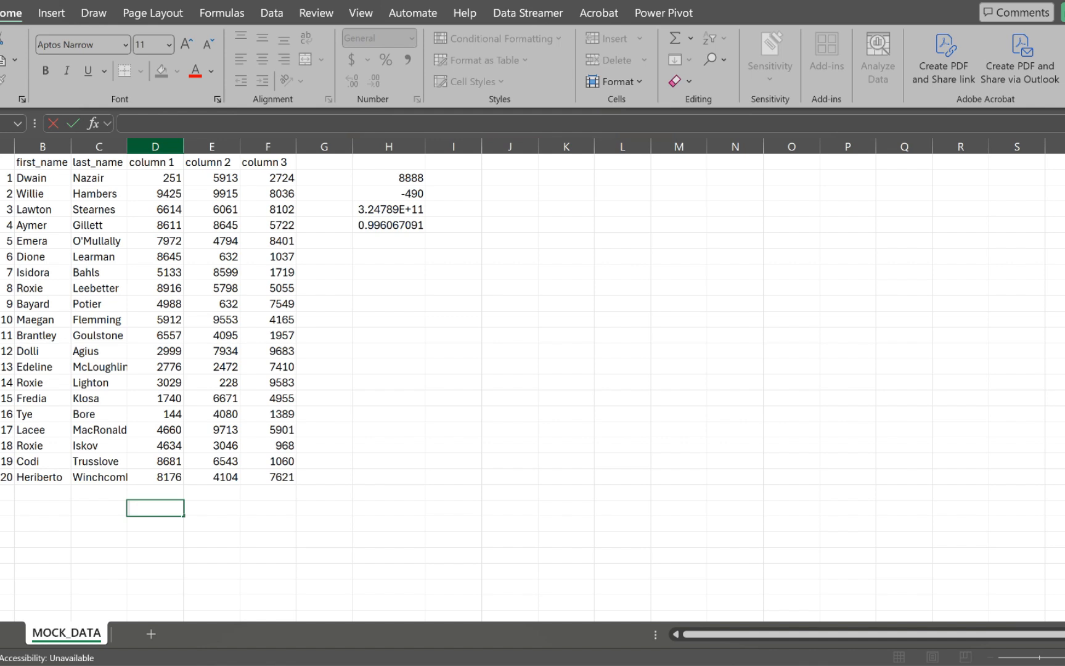
Step: Enter =MIN(D2:D21) in D23, showing 144
{"action": "left_click", "coordinate": [155, 147]}
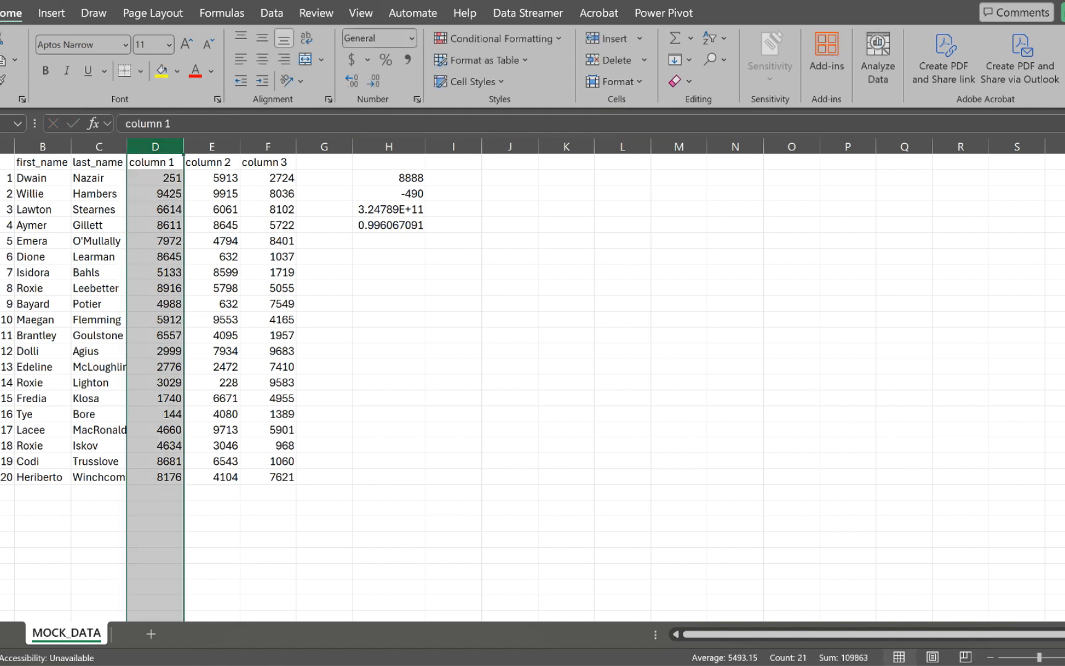
{"action": "left_click", "coordinate": [155, 508]}
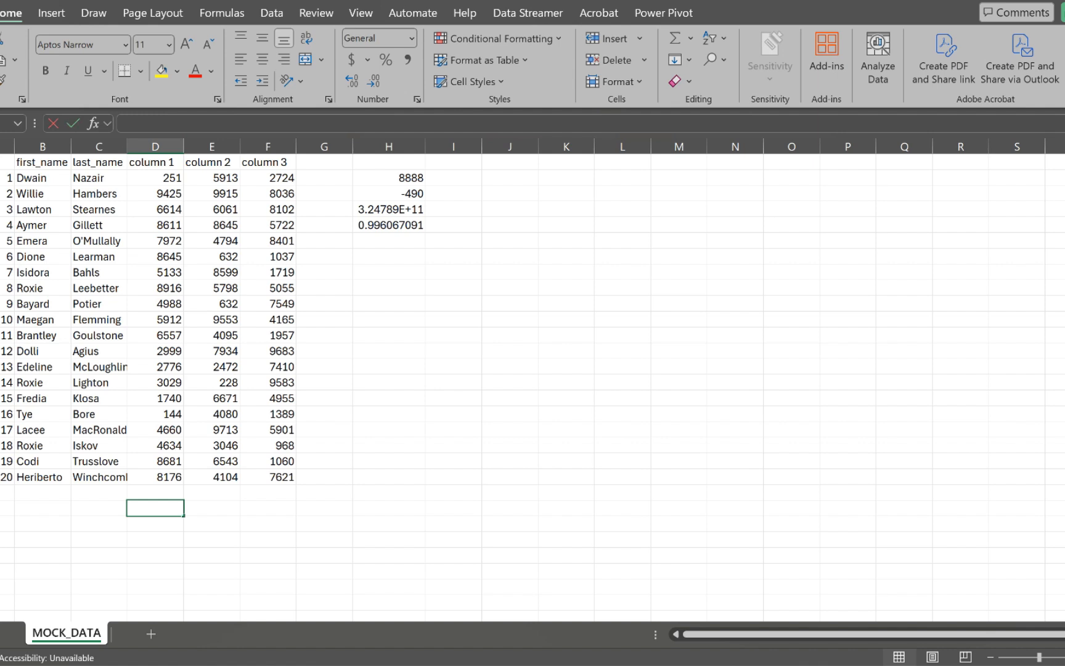
{"action": "type", "text": "=min"}
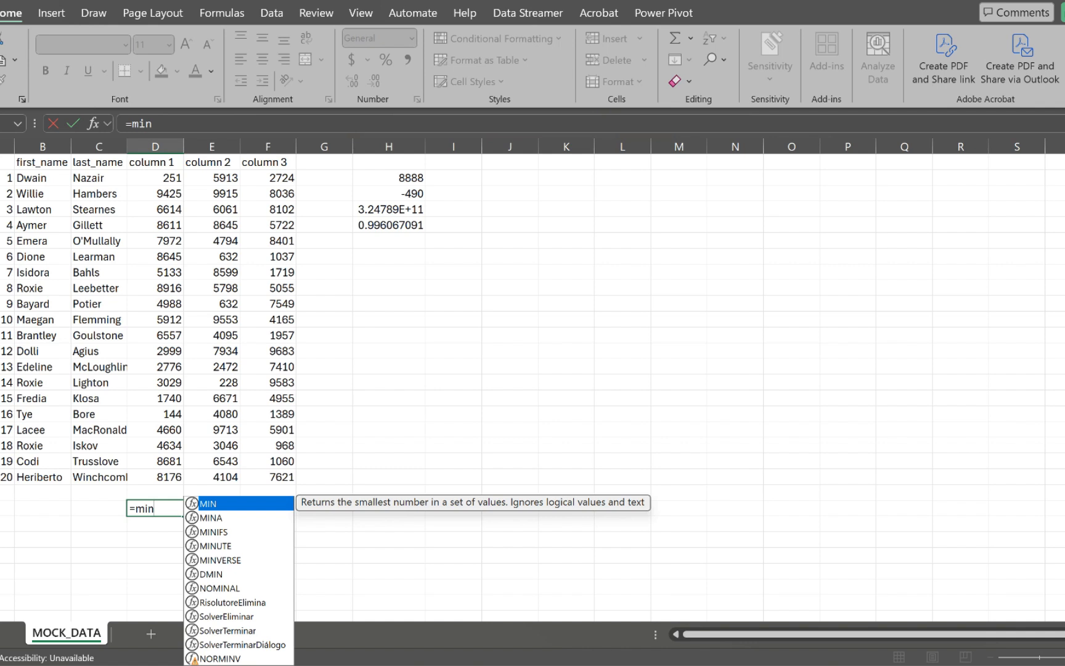
{"action": "key", "text": "Tab"}
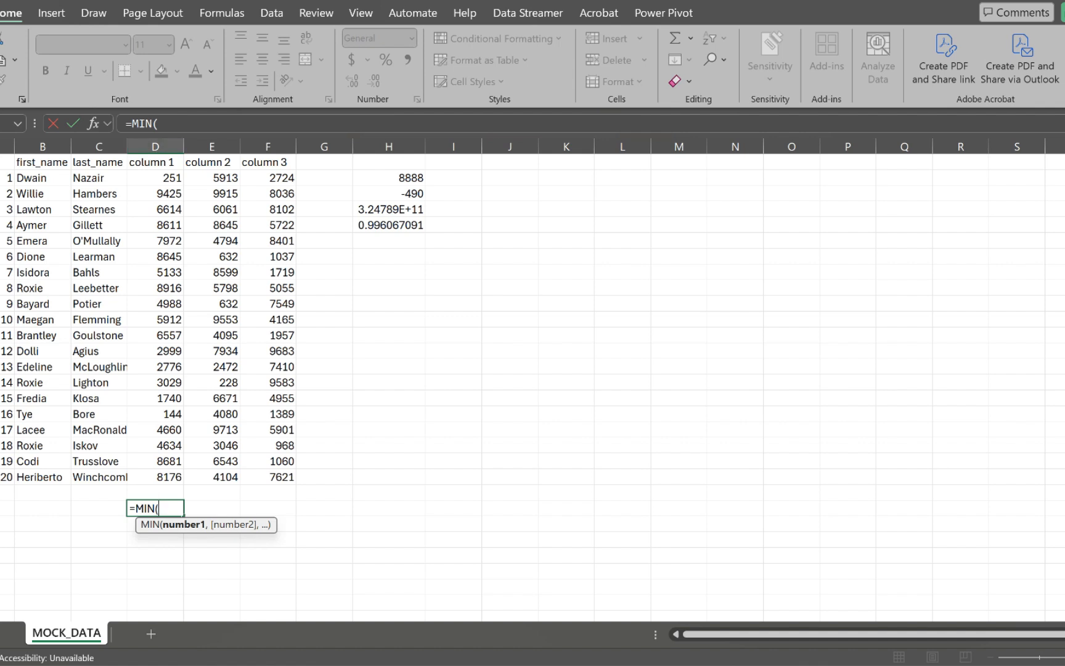
{"action": "left_click_drag", "start_coordinate": [158, 179], "coordinate": [178, 350]}
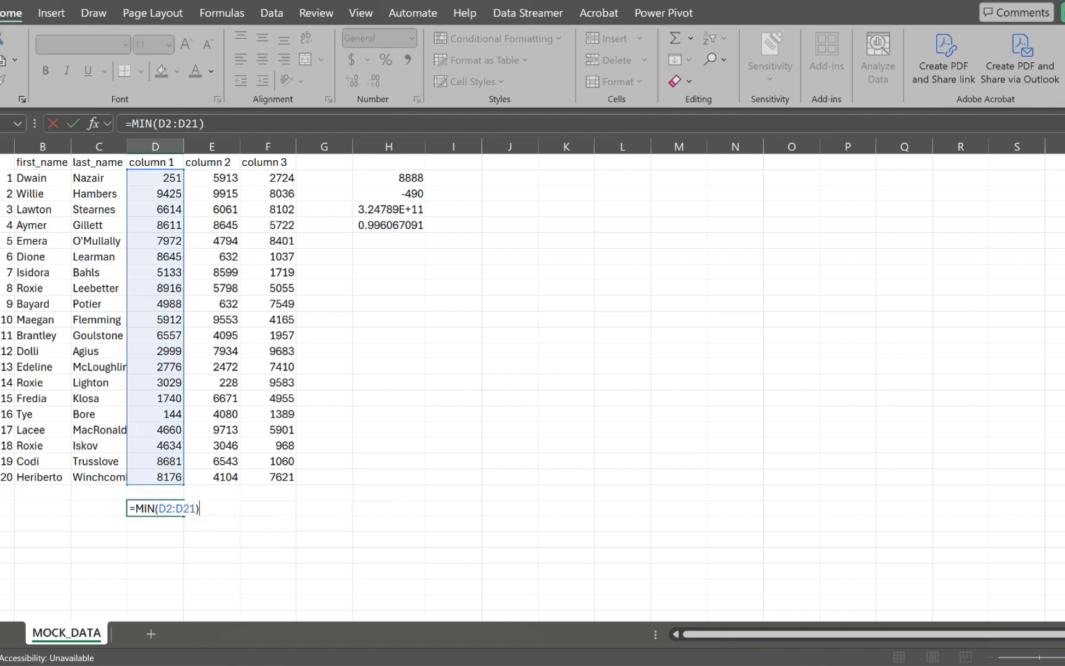
{"action": "key", "text": "Return"}
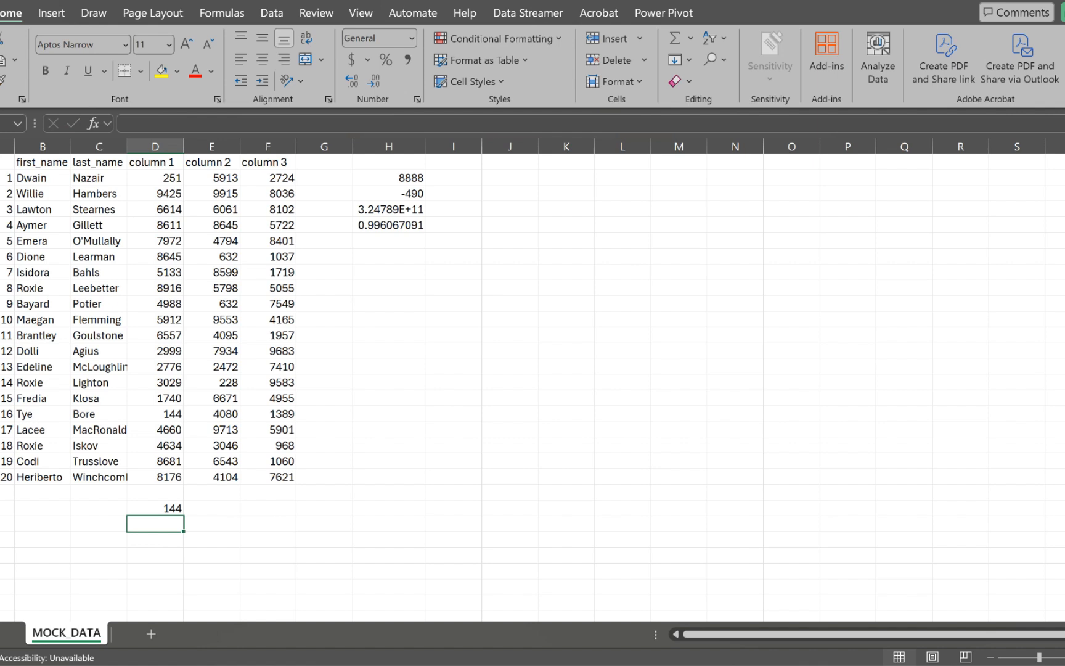
Step: Enter a MAX formula over column 1's values in D24, showing 9425
{"action": "type", "text": "="}
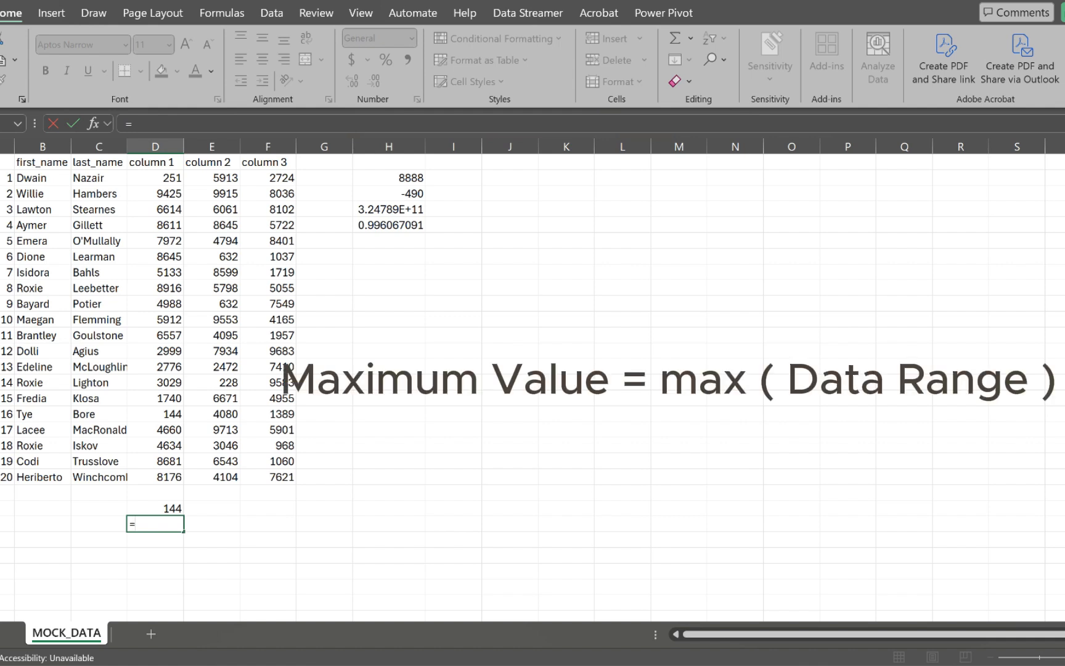
{"action": "type", "text": "max"}
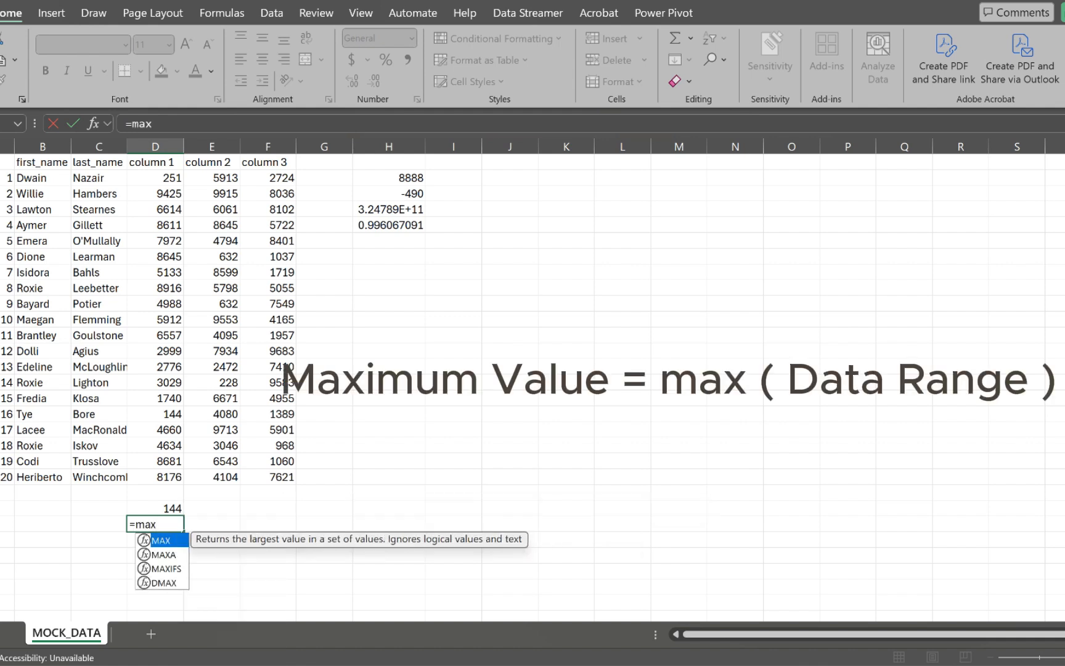
{"action": "key", "text": "Tab"}
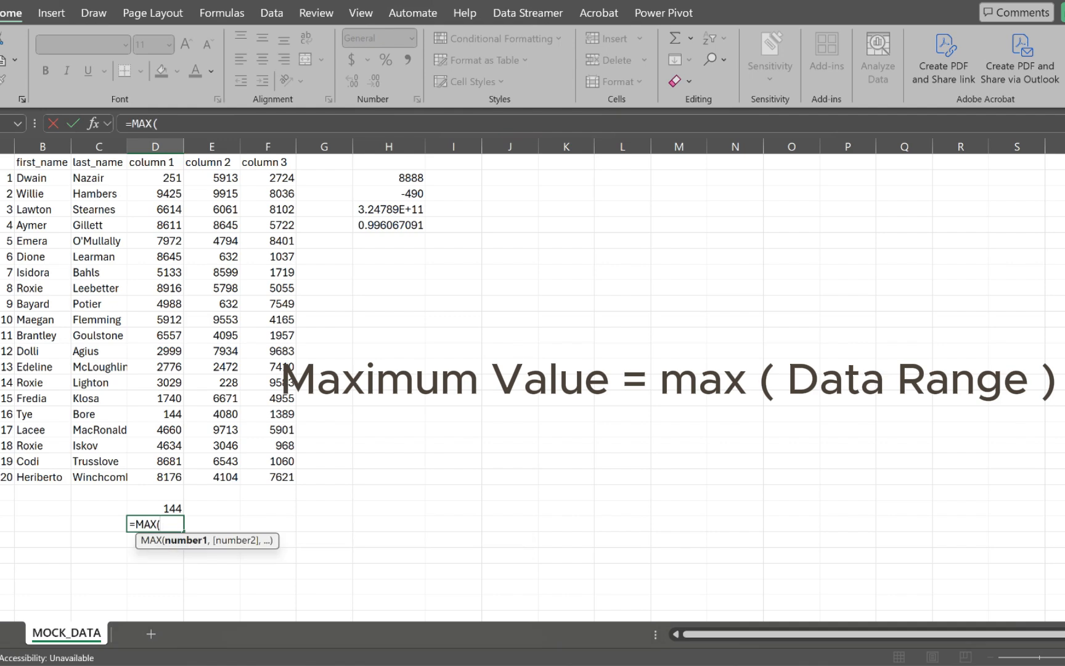
{"action": "left_click_drag", "start_coordinate": [156, 178], "coordinate": [155, 478]}
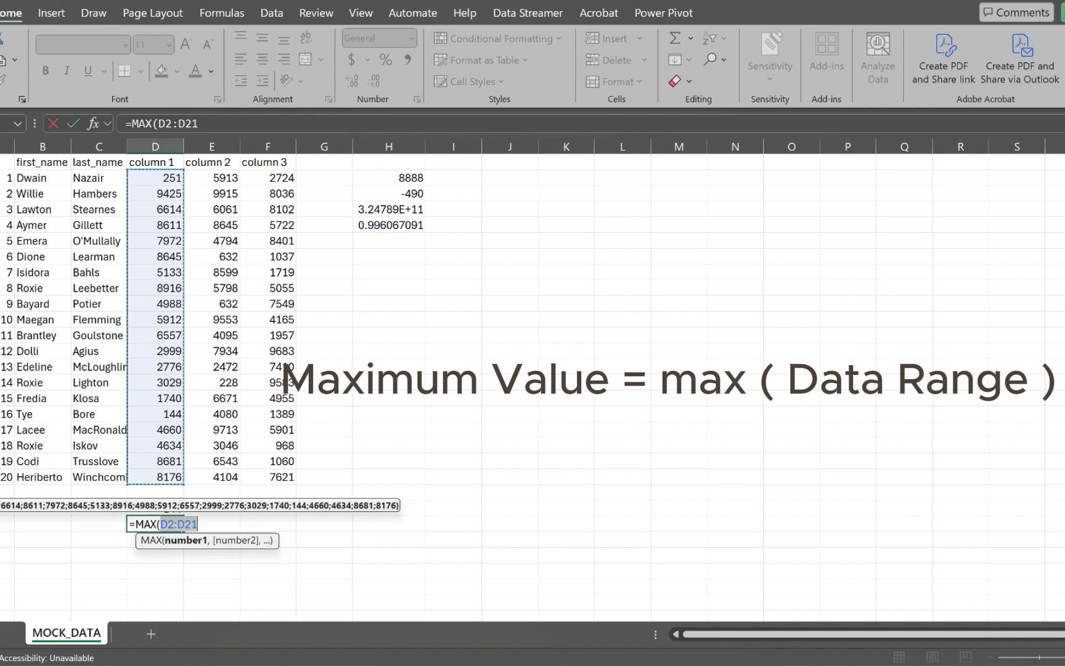
{"action": "type", "text": ")"}
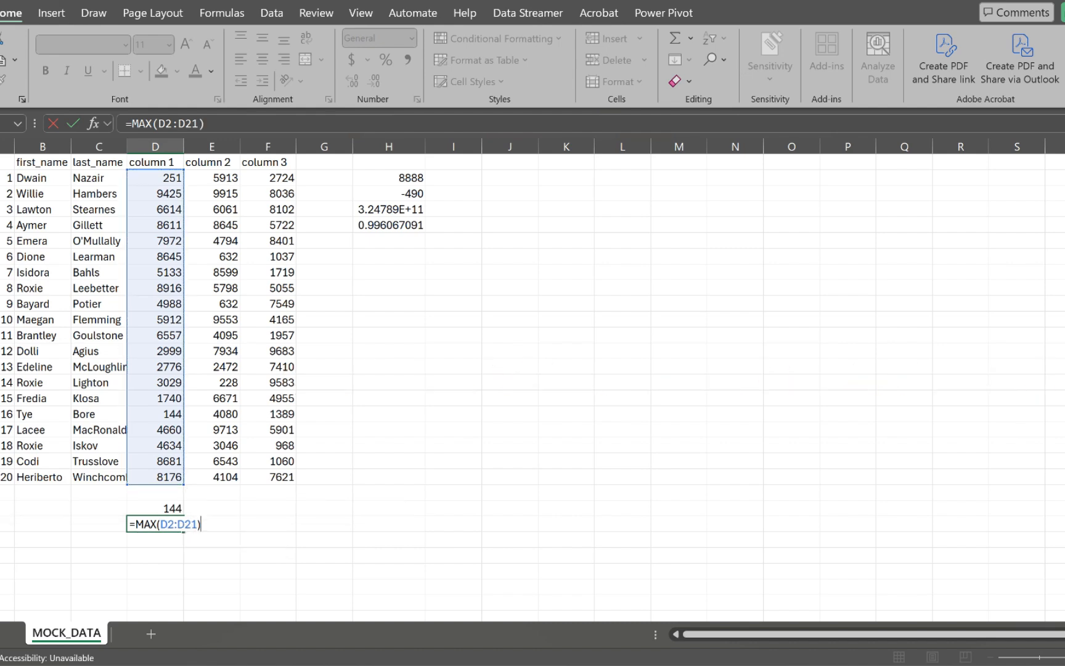
{"action": "key", "text": "Return"}
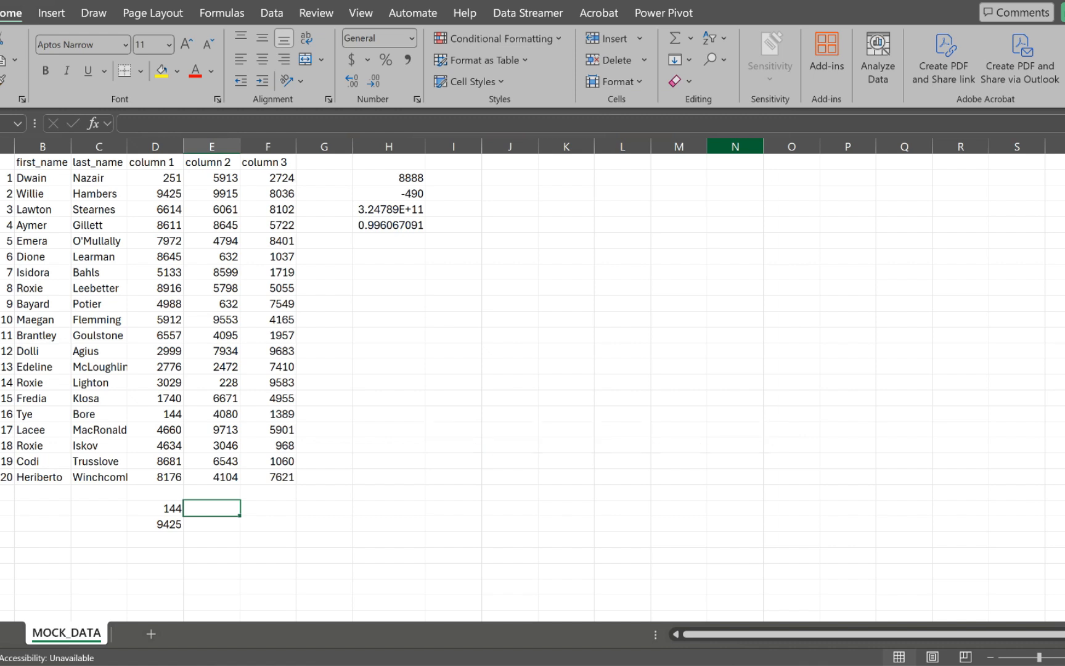
Step: Enter =SUM(E2:E21) in E23, totalling 109428
{"action": "type", "text": "=sum"}
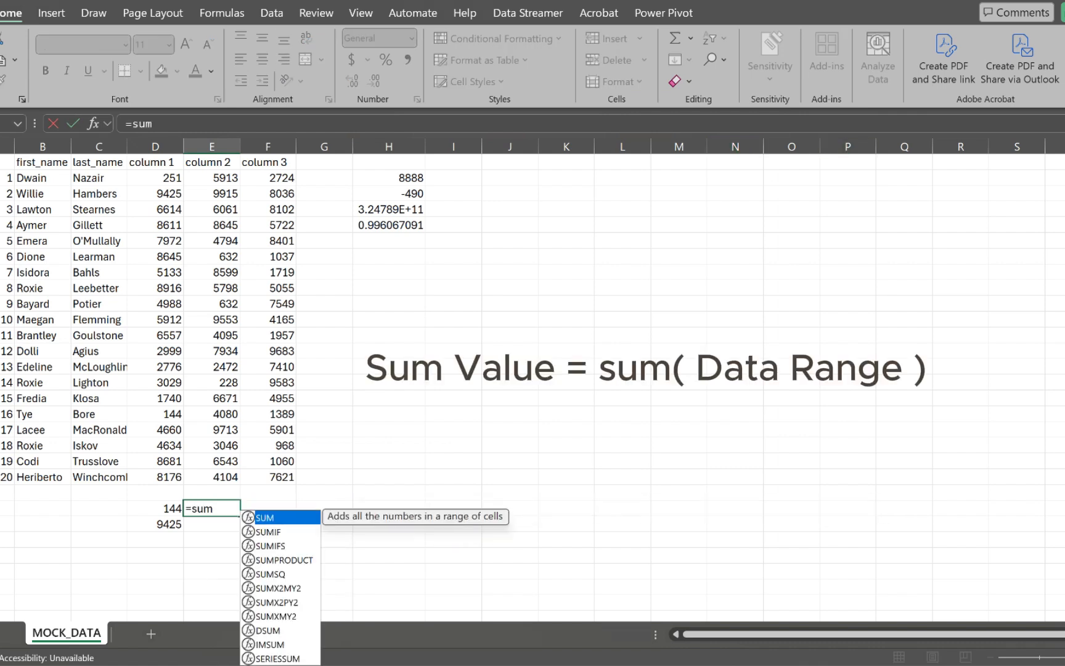
{"action": "key", "text": "Tab"}
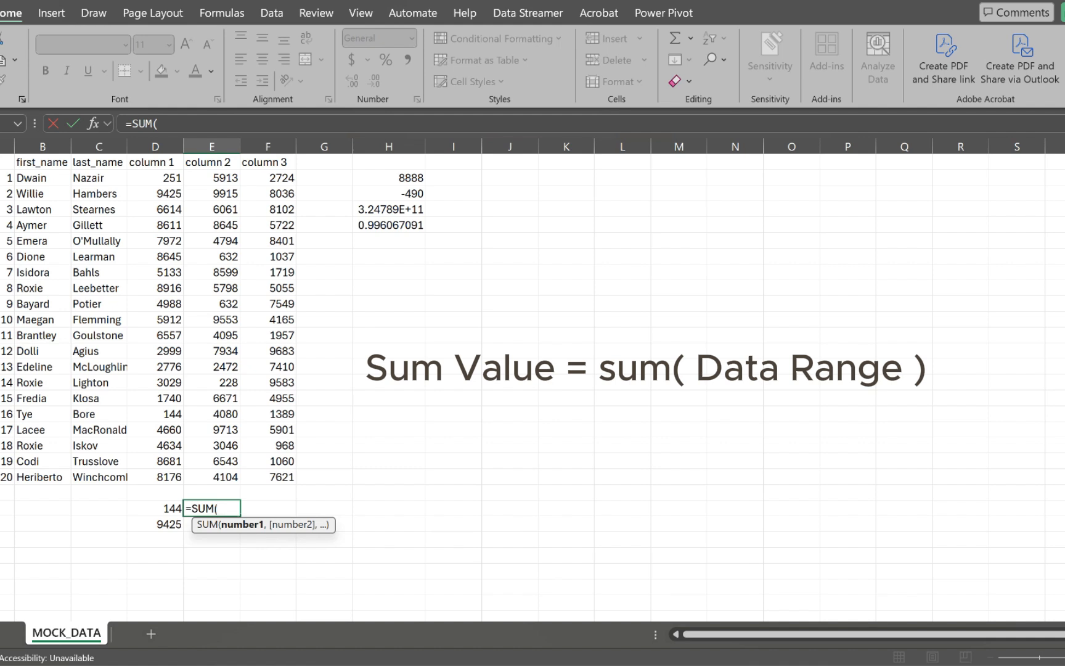
{"action": "left_click_drag", "start_coordinate": [216, 178], "coordinate": [236, 477]}
{"action": "type", "text": ")"}
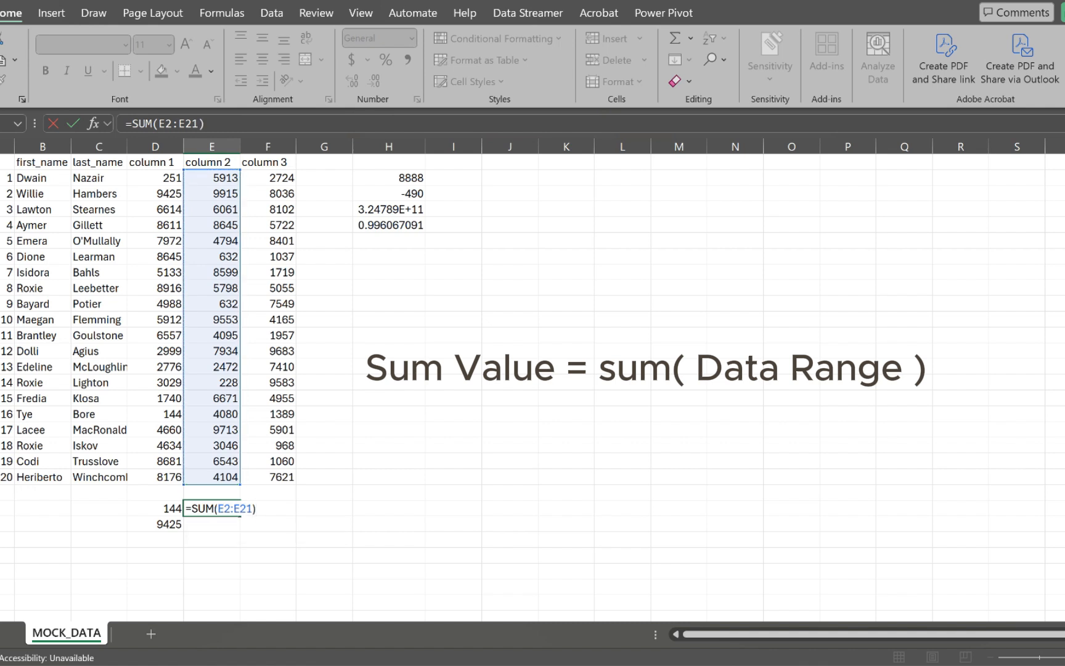
{"action": "key", "text": "Return"}
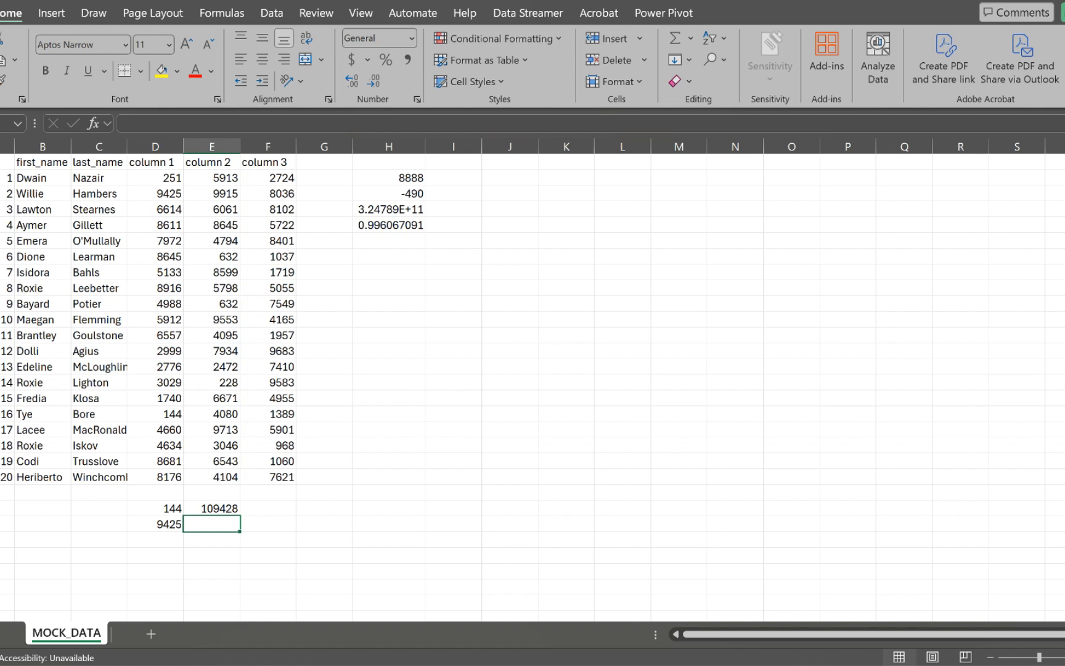
Step: Enter =SUMIF(B2:B21,"Roxie",E2:E21) in E24, returning 9072
{"action": "type", "text": "="}
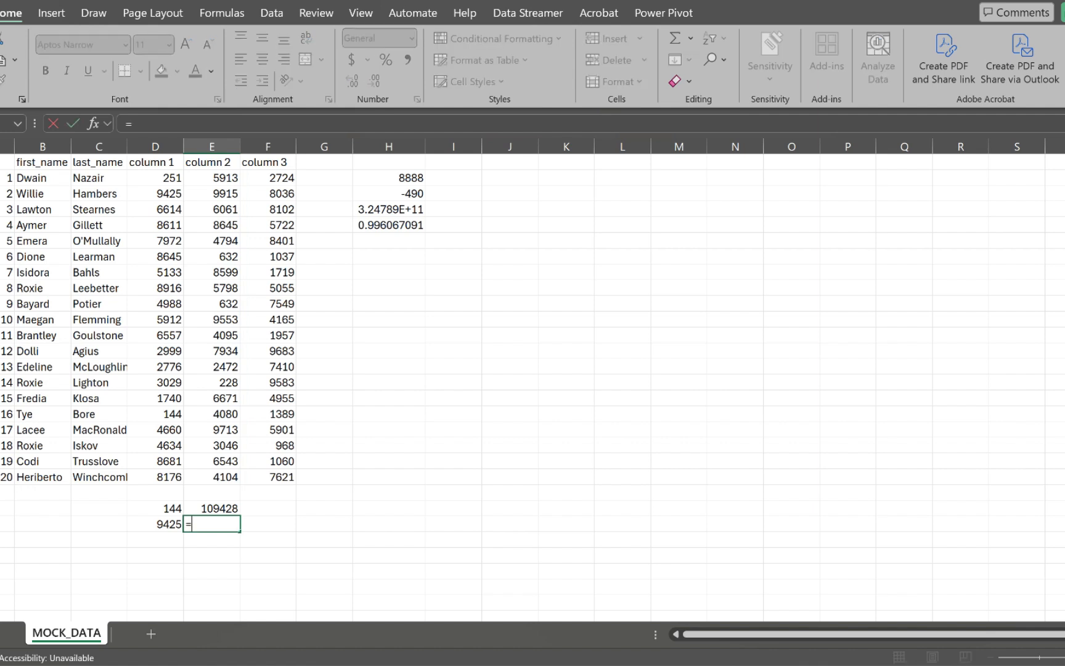
{"action": "type", "text": "sumif"}
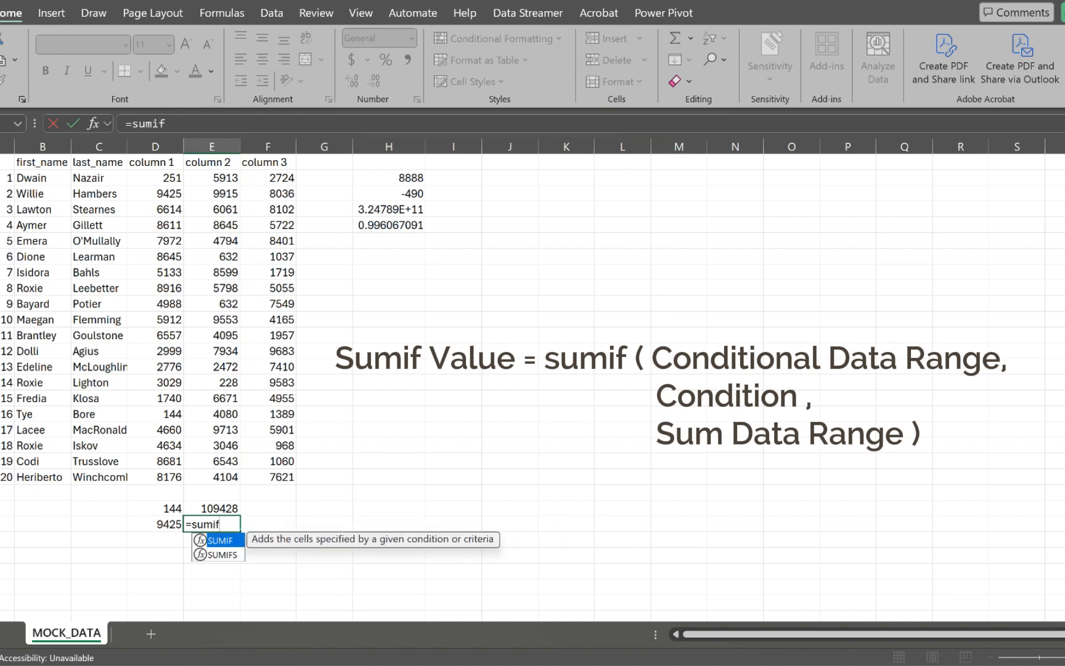
{"action": "key", "text": "Tab"}
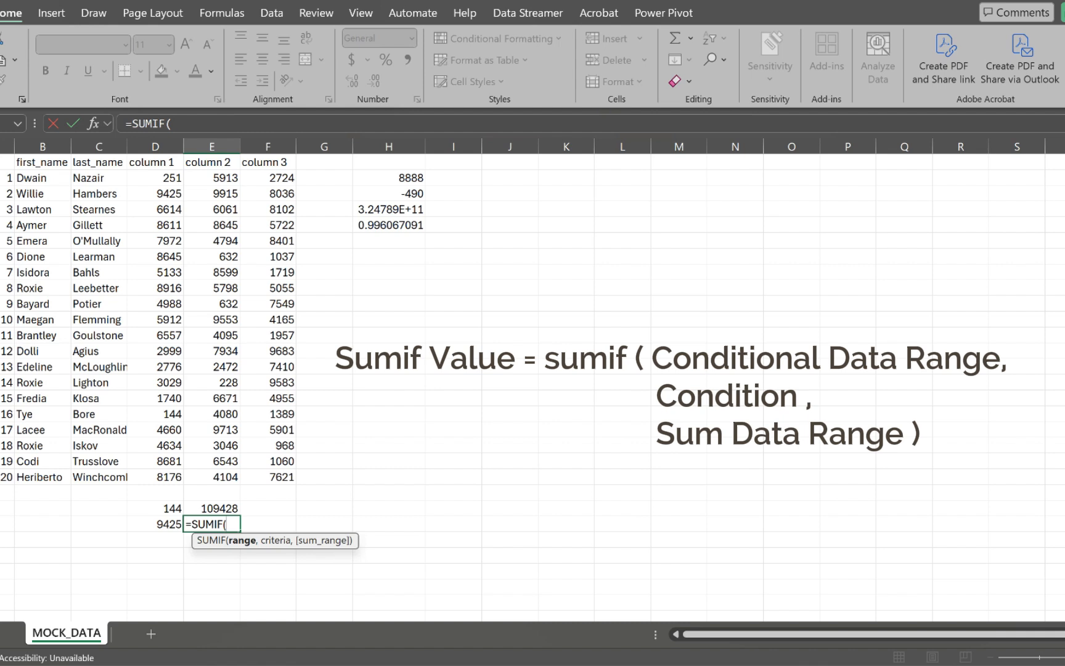
{"action": "left_click_drag", "start_coordinate": [40, 177], "coordinate": [40, 476]}
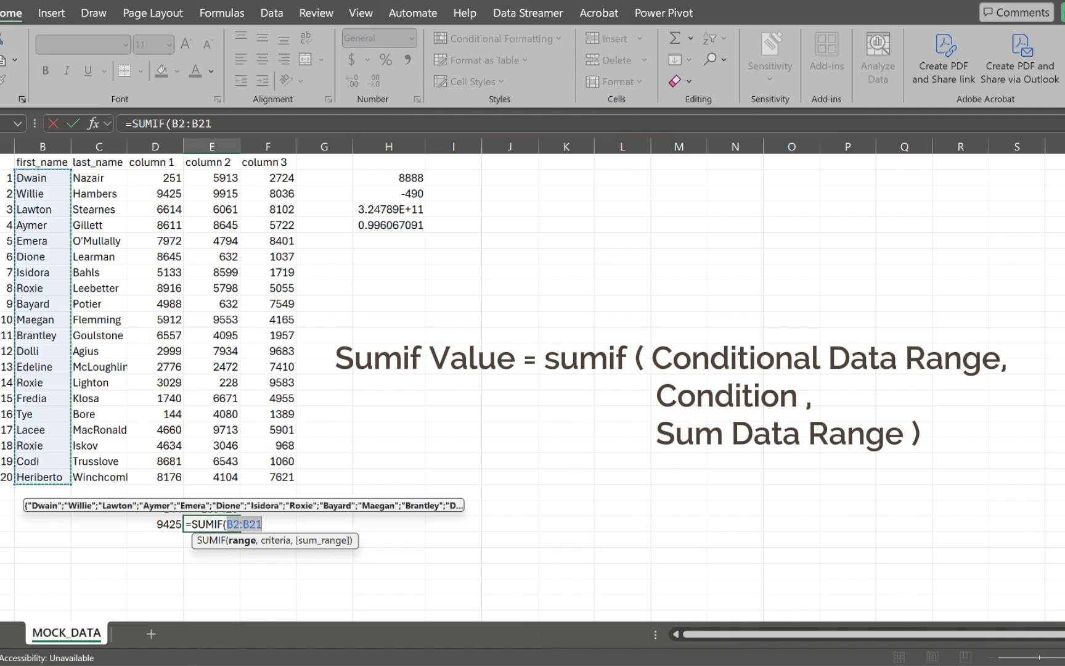
{"action": "type", "text": ","}
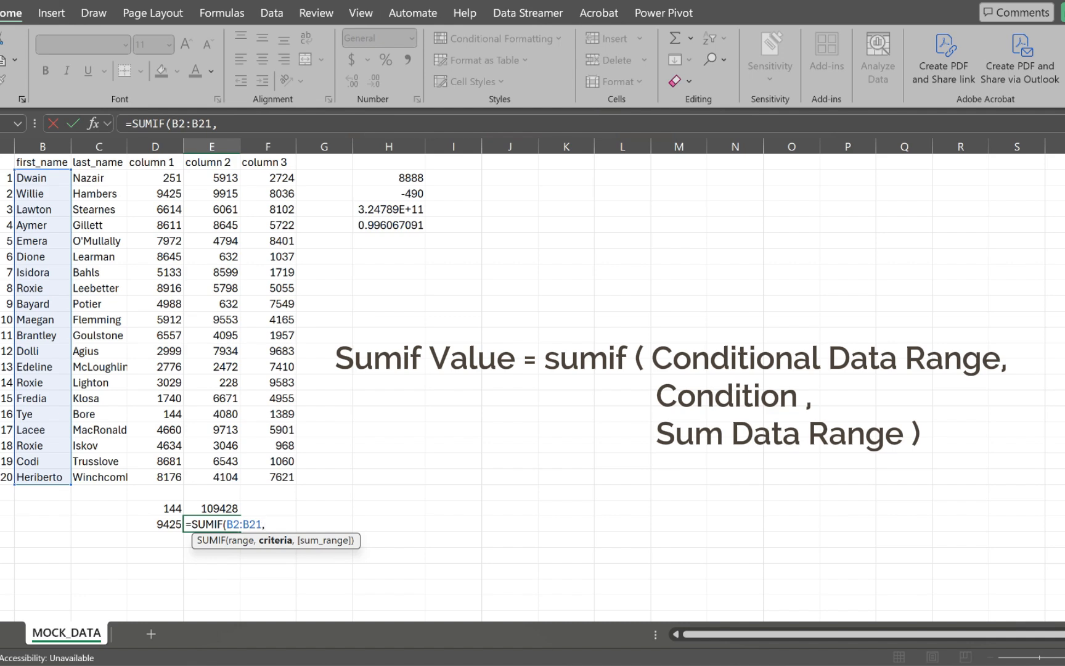
{"action": "type", "text": "\"Roxie\","}
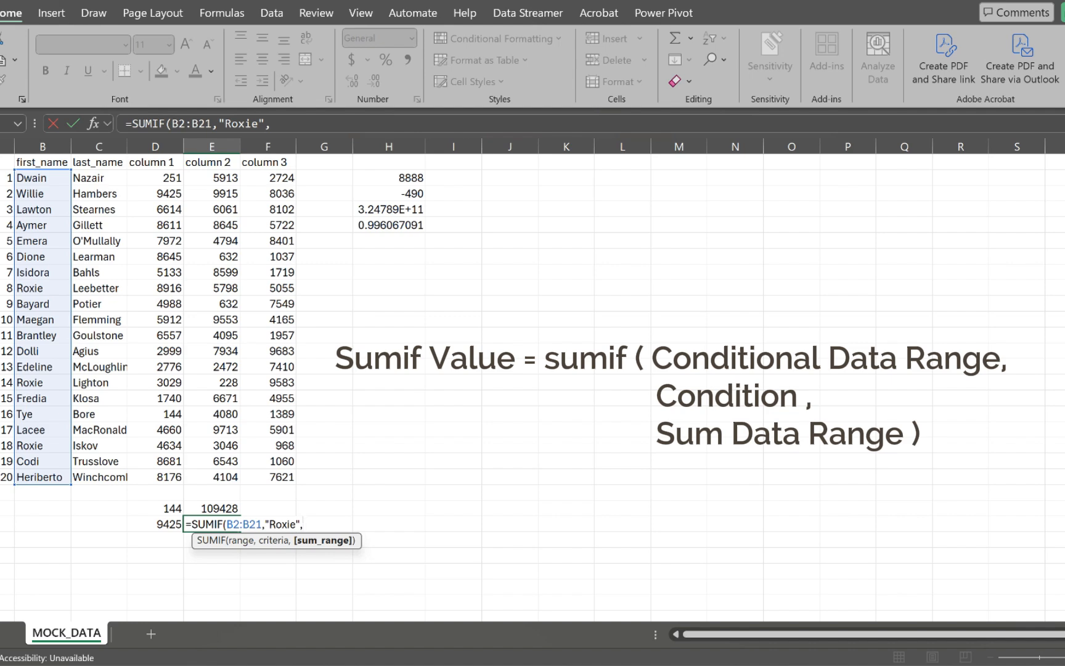
{"action": "left_click_drag", "start_coordinate": [213, 178], "coordinate": [229, 478]}
{"action": "type", "text": ")"}
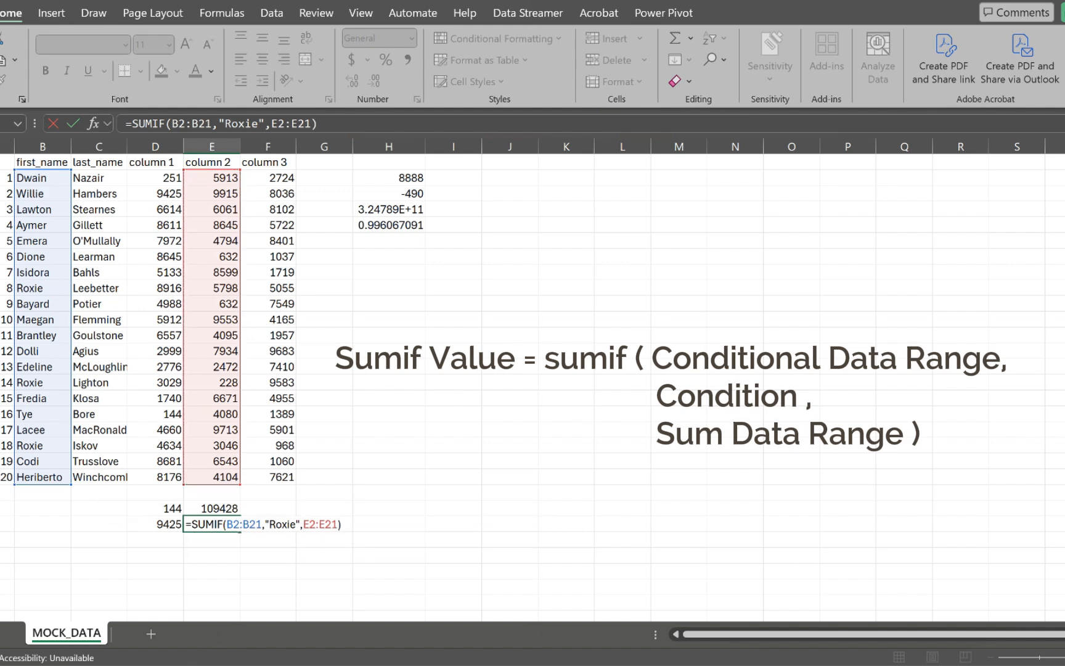
{"action": "key", "text": "Return"}
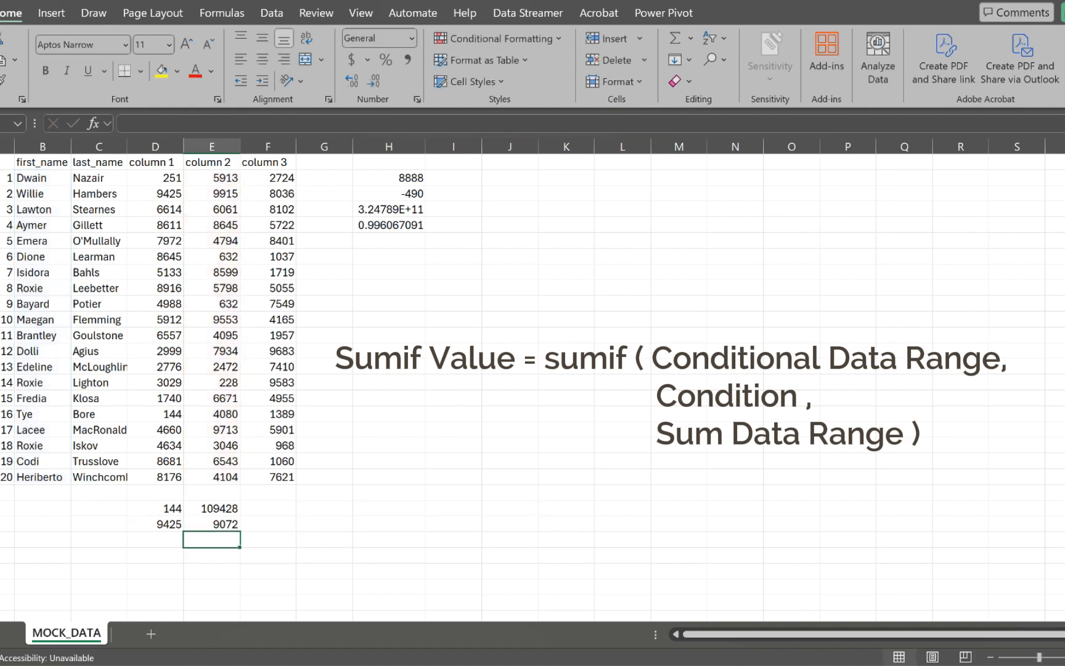
Step: Add the Roxie values 5798, 228 and 3046 in G23 and compare with E23's SUMIF
{"action": "key", "text": "Up"}
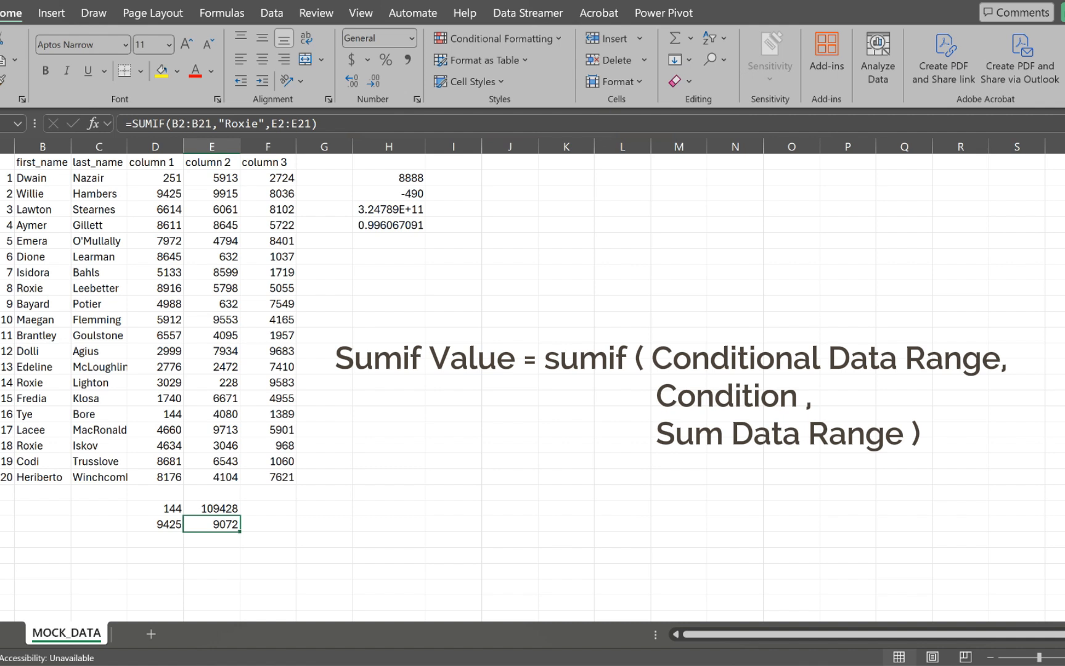
{"action": "left_click", "coordinate": [324, 524]}
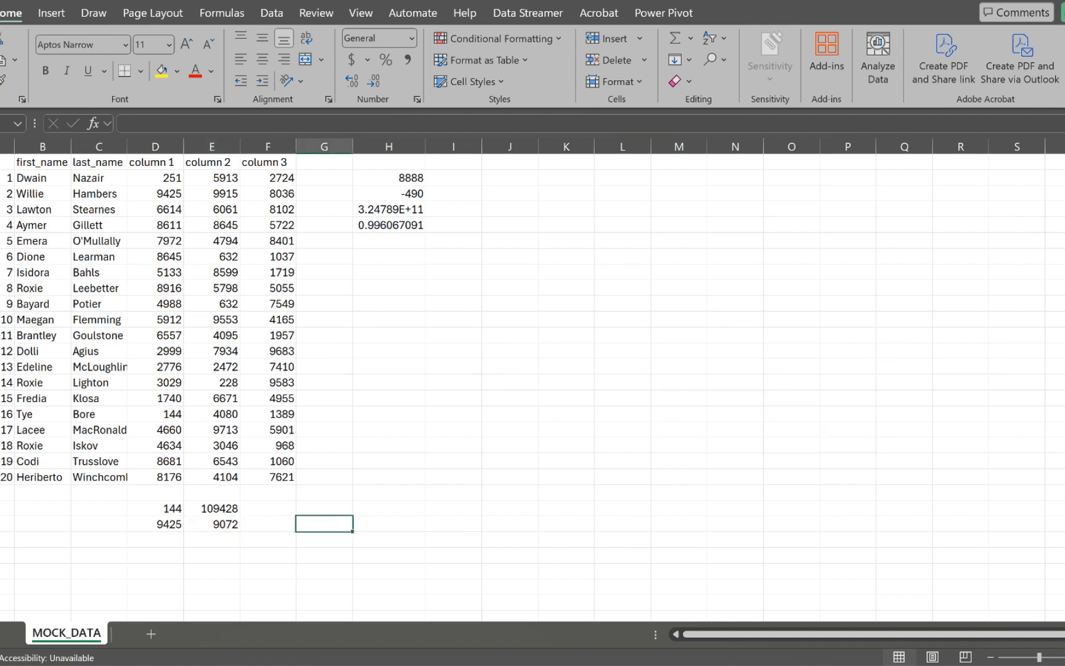
{"action": "type", "text": "="}
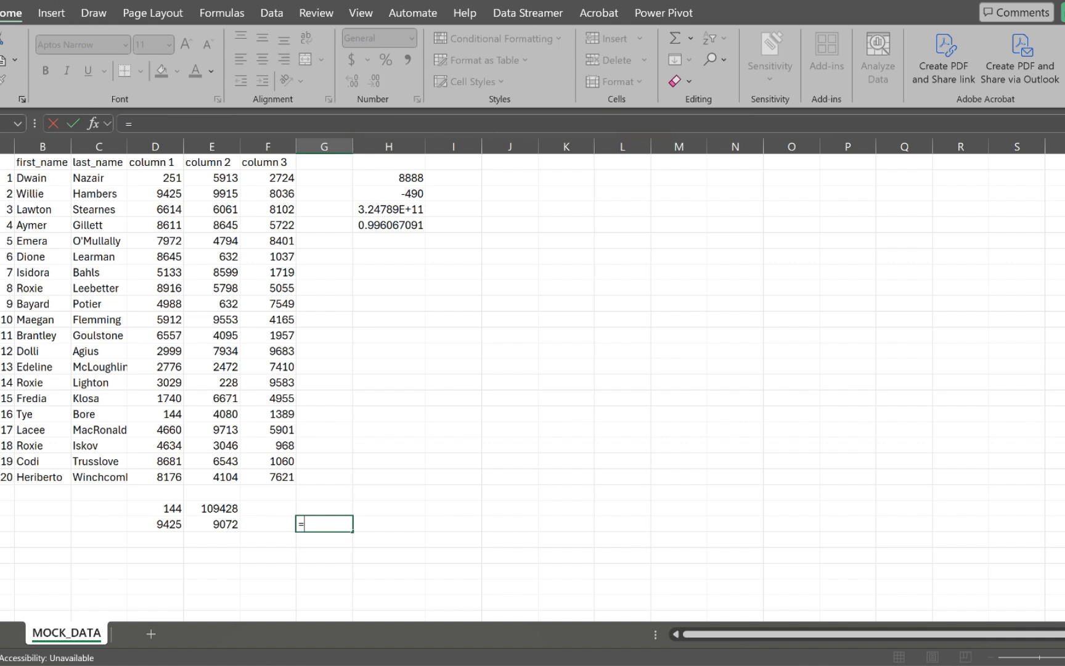
{"action": "left_click", "coordinate": [211, 288]}
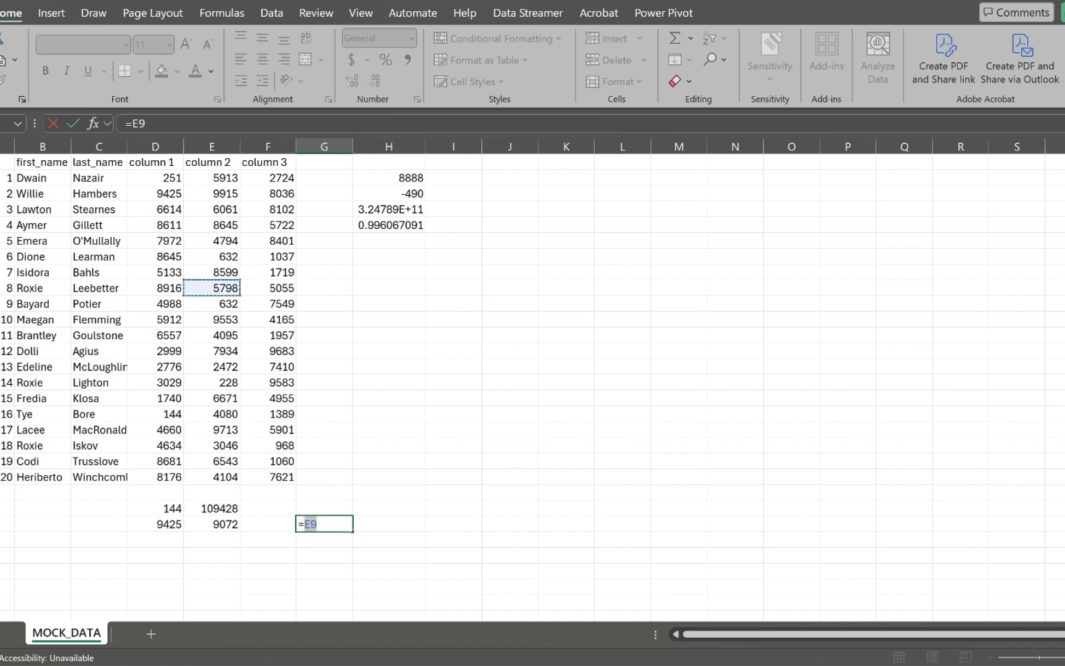
{"action": "type", "text": "+"}
{"action": "left_click", "coordinate": [211, 382]}
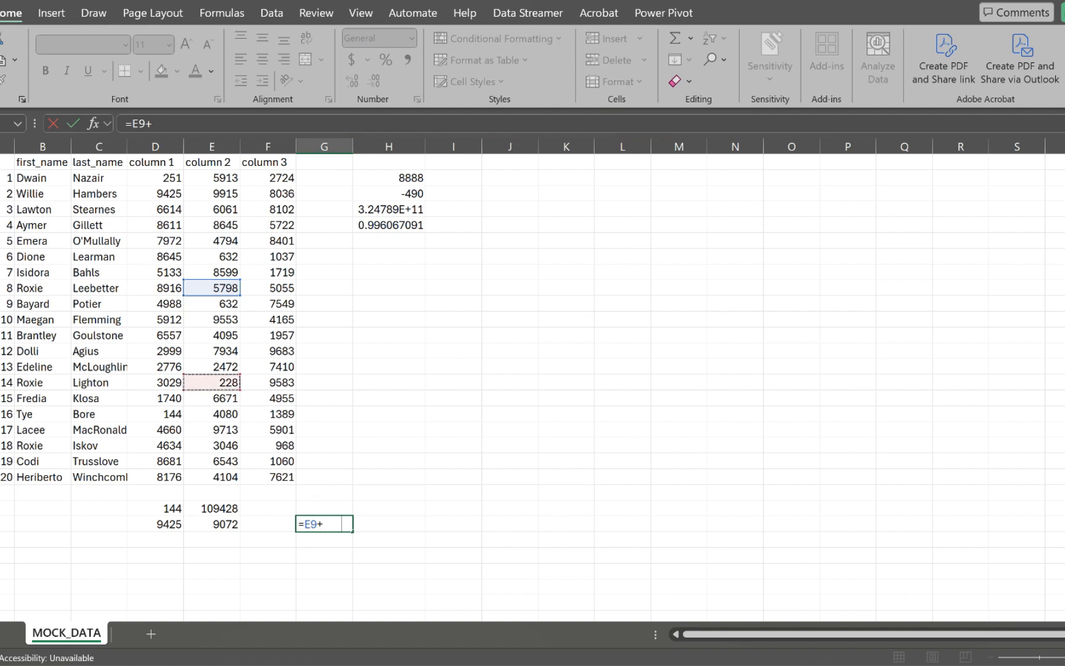
{"action": "type", "text": "+"}
{"action": "left_click", "coordinate": [211, 445]}
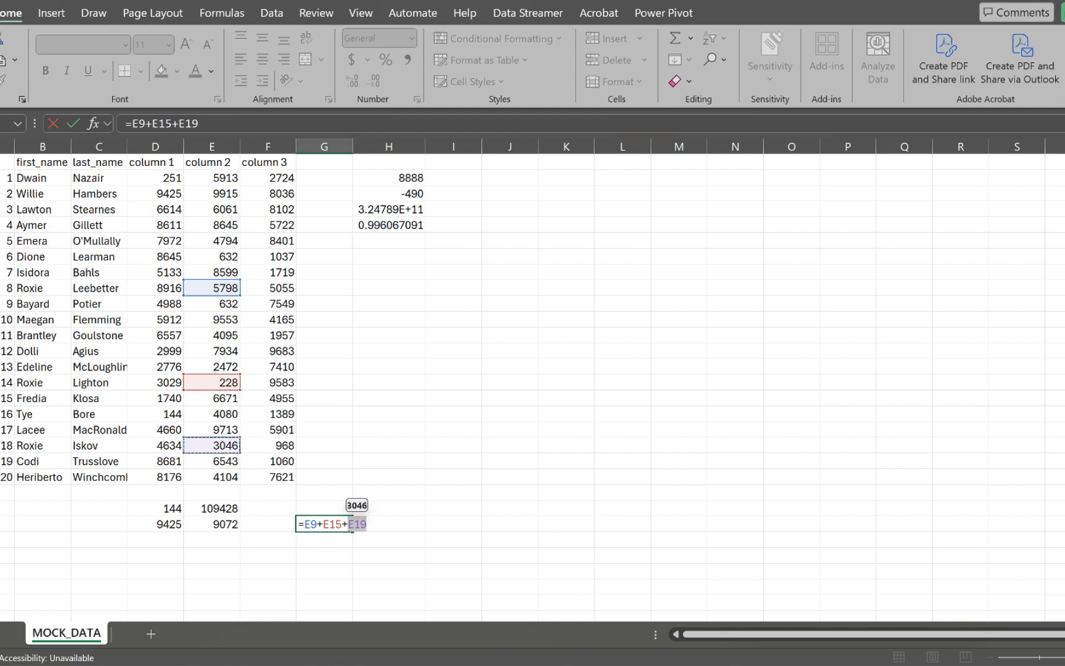
{"action": "key", "text": "Return"}
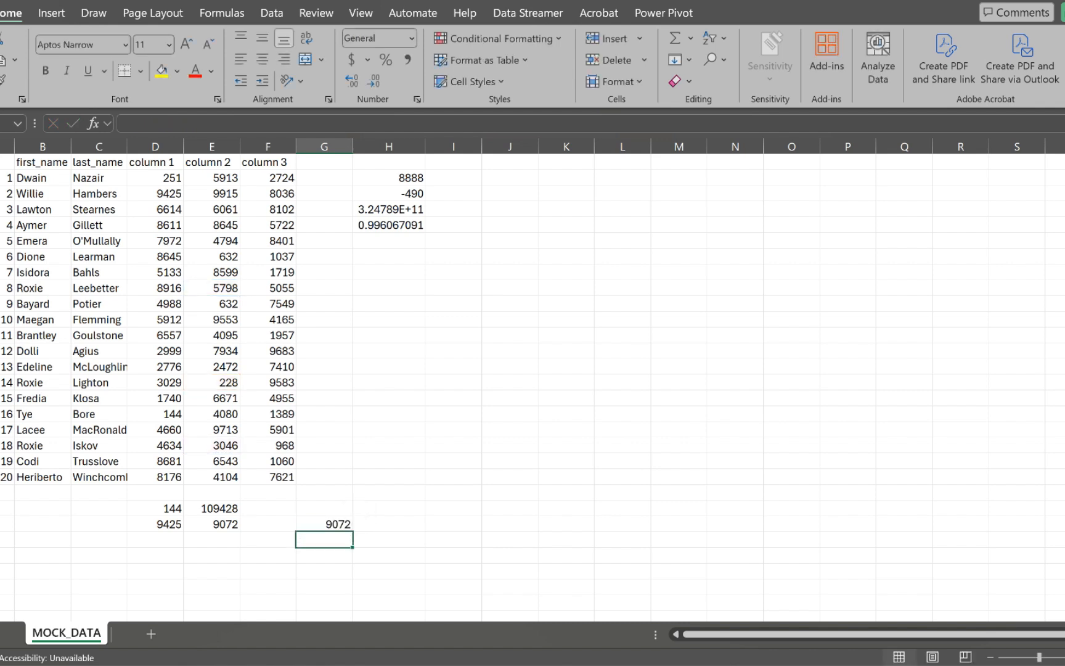
{"action": "left_click", "coordinate": [324, 524]}
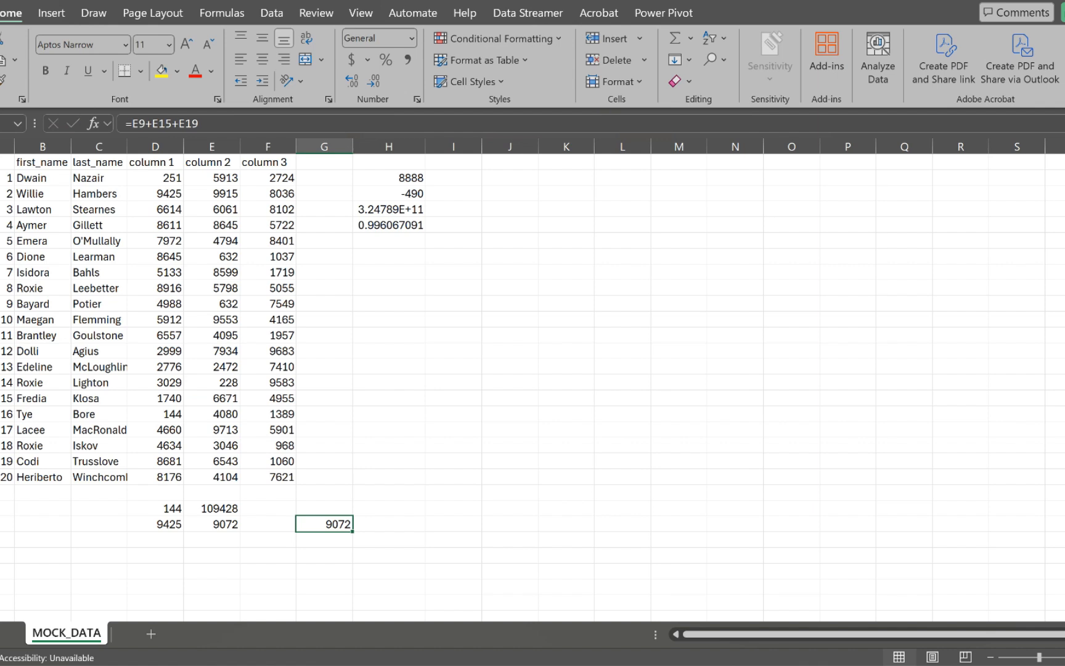
{"action": "left_click", "coordinate": [212, 524]}
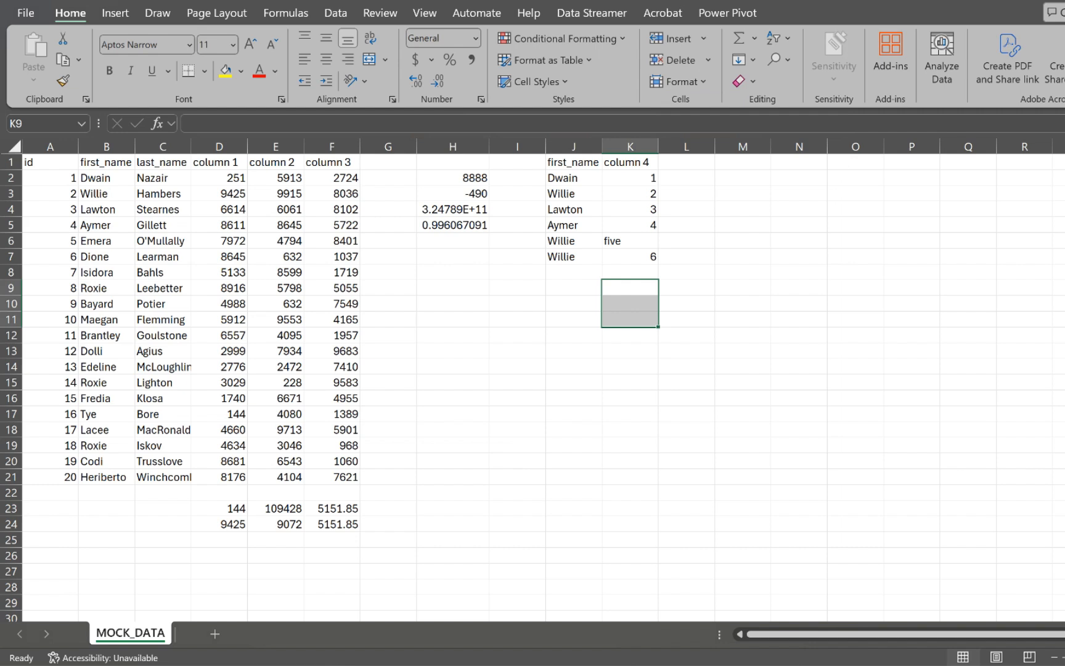
Step: Inspect the column 4 entries in K2:K7, including the text 'five' in K6
{"action": "left_click", "coordinate": [630, 287]}
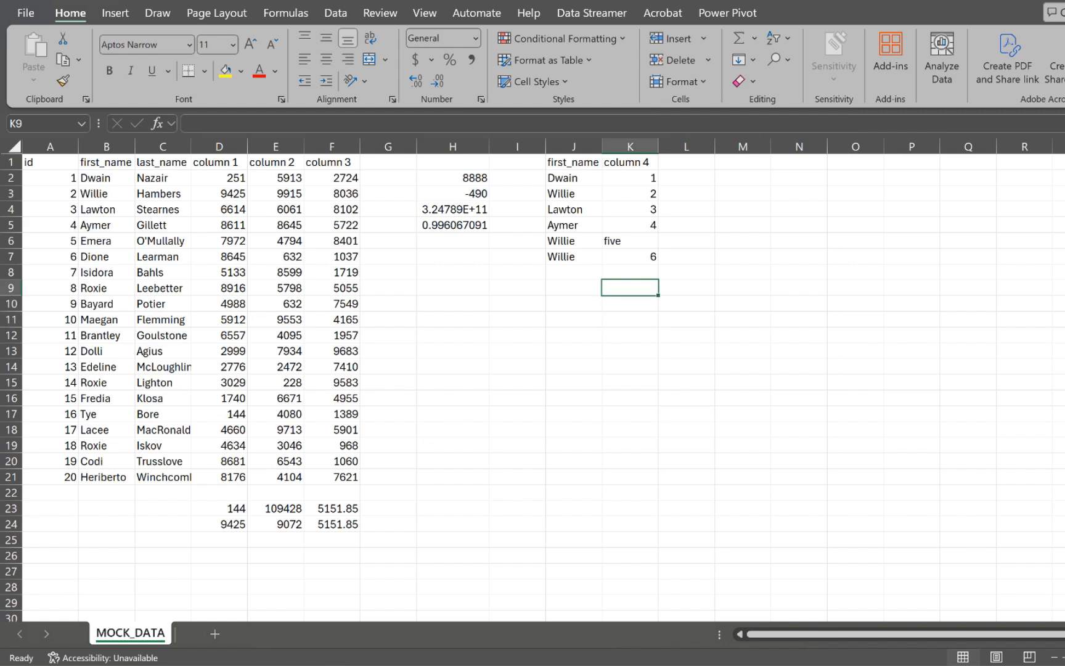
{"action": "left_click_drag", "start_coordinate": [630, 177], "coordinate": [630, 225]}
{"action": "left_click", "coordinate": [630, 256]}
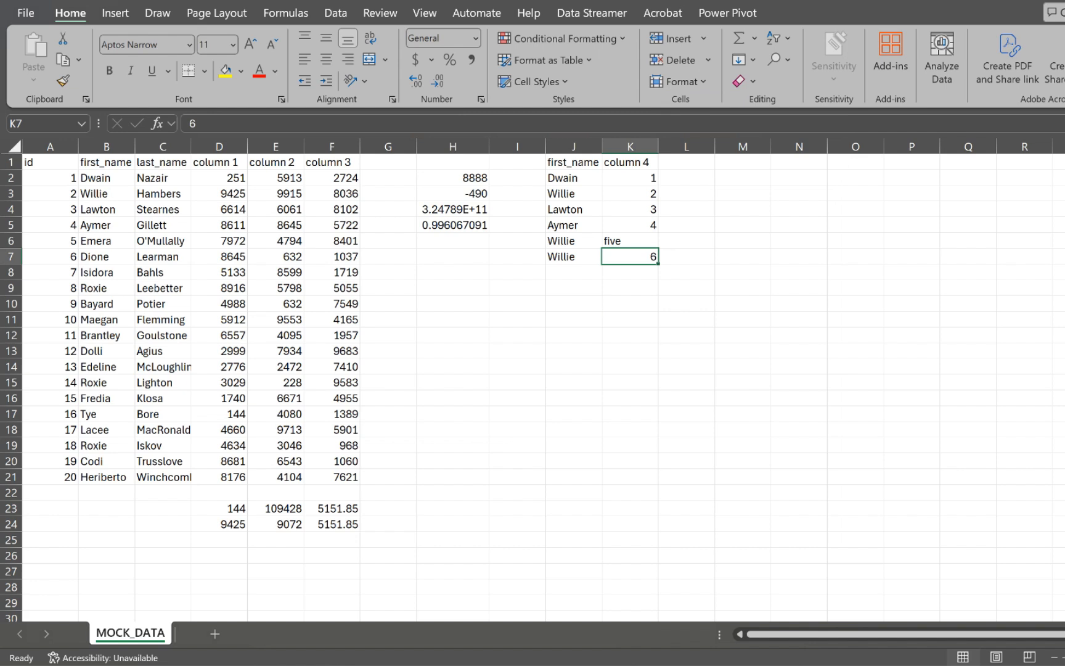
{"action": "key", "text": "Up"}
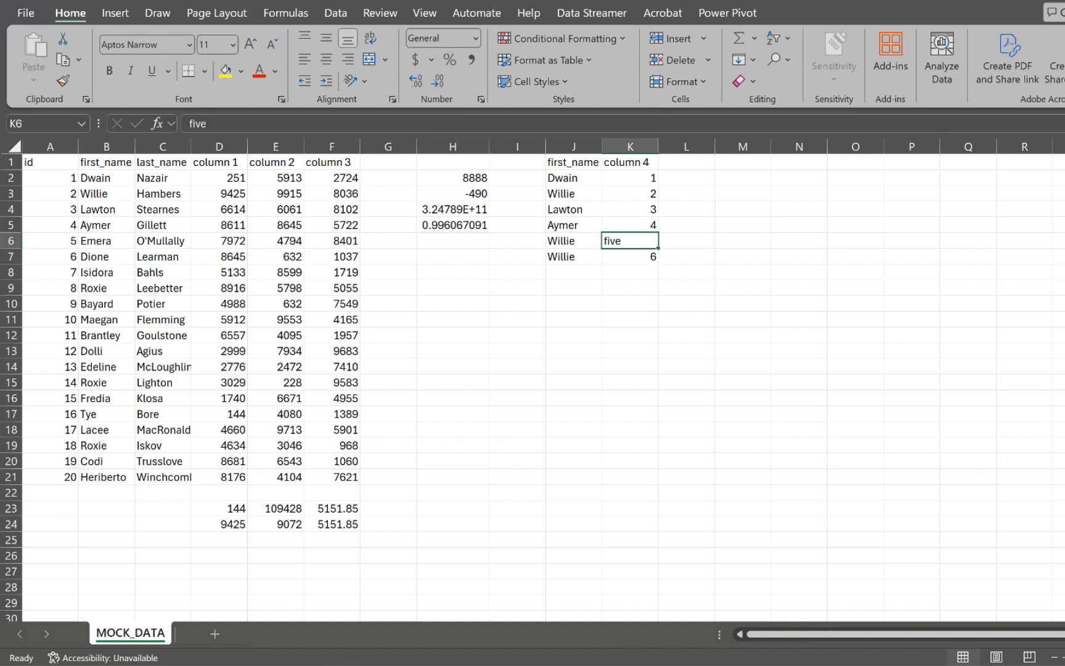
{"action": "left_click", "coordinate": [629, 287]}
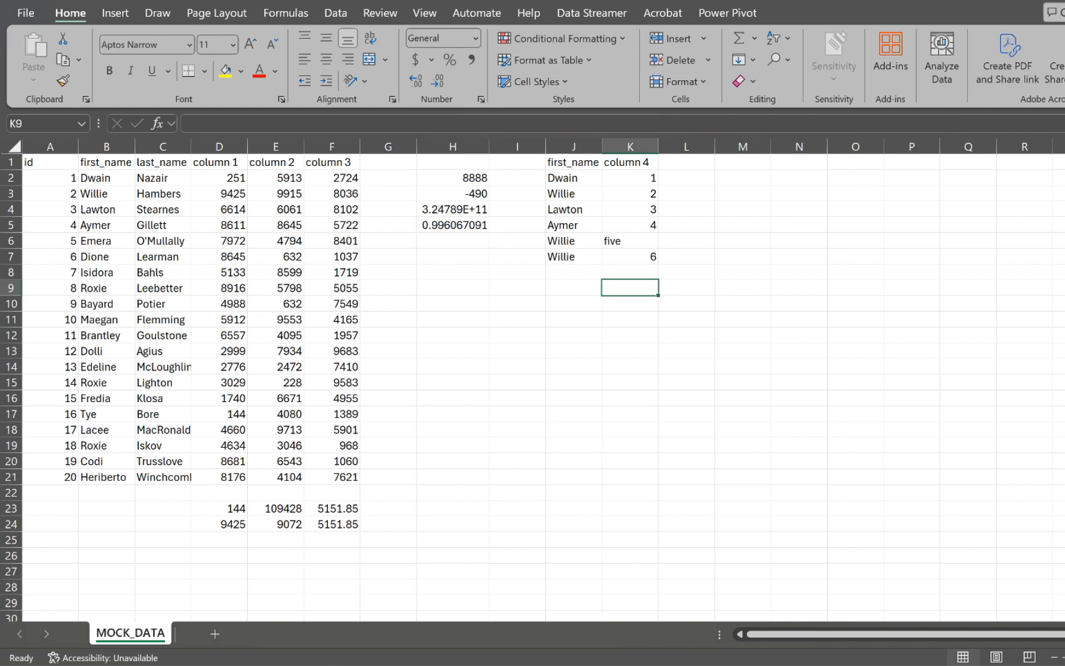
Step: Enter =AVERAGE(K2:K7) in K9, giving 3.2
{"action": "left_click", "coordinate": [630, 240]}
{"action": "left_click", "coordinate": [629, 288]}
{"action": "type", "text": "=ave"}
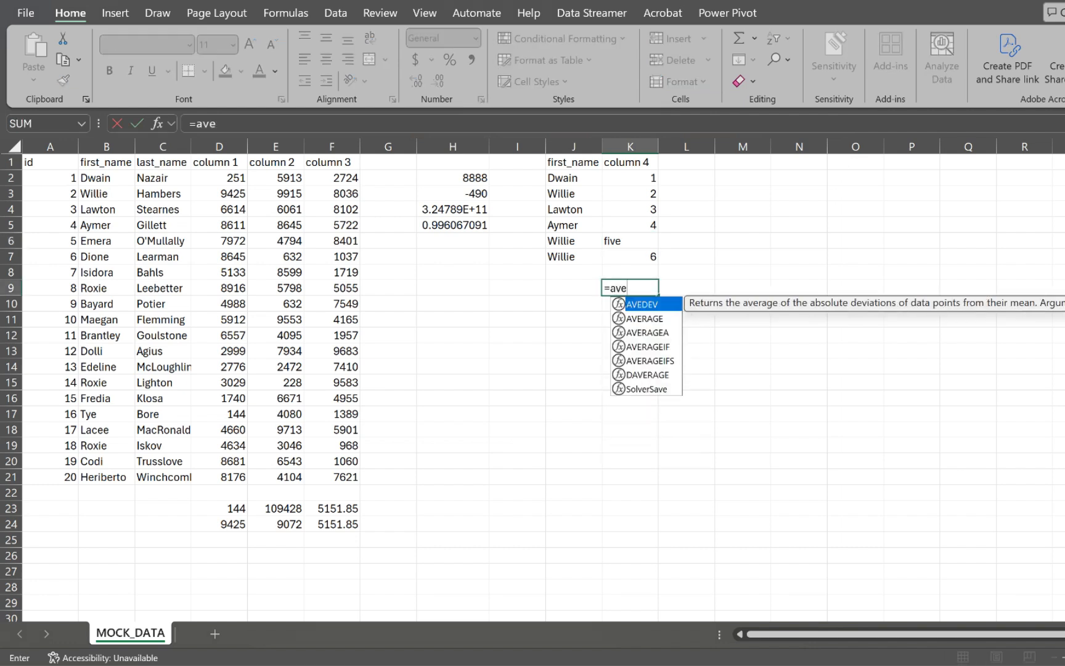
{"action": "key", "text": "Down"}
{"action": "key", "text": "Tab"}
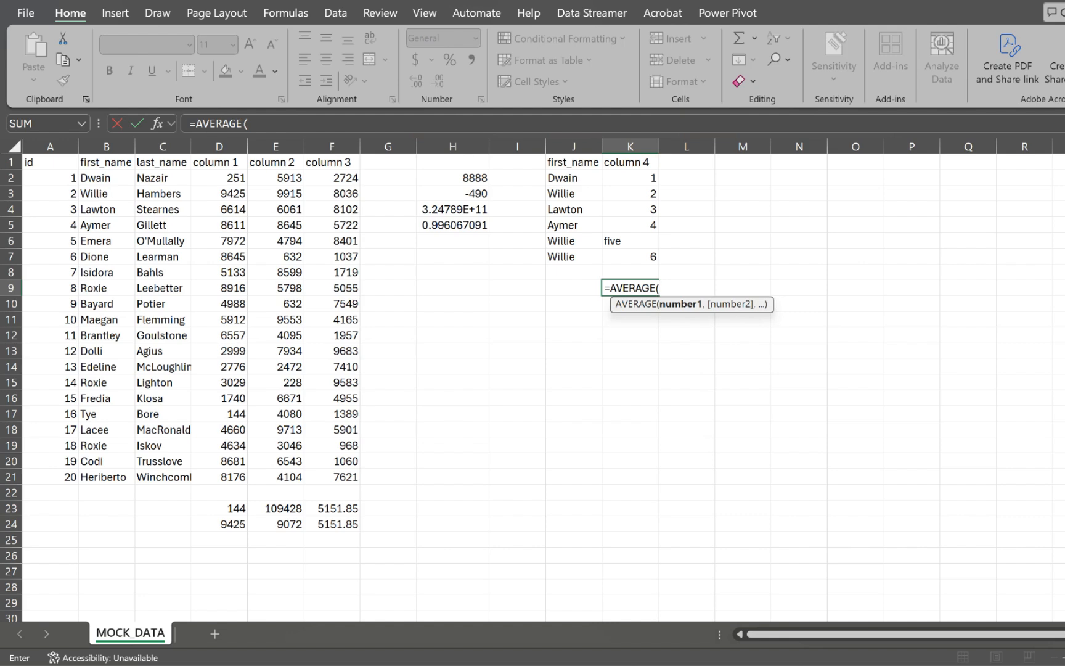
{"action": "left_click_drag", "start_coordinate": [629, 177], "coordinate": [632, 257]}
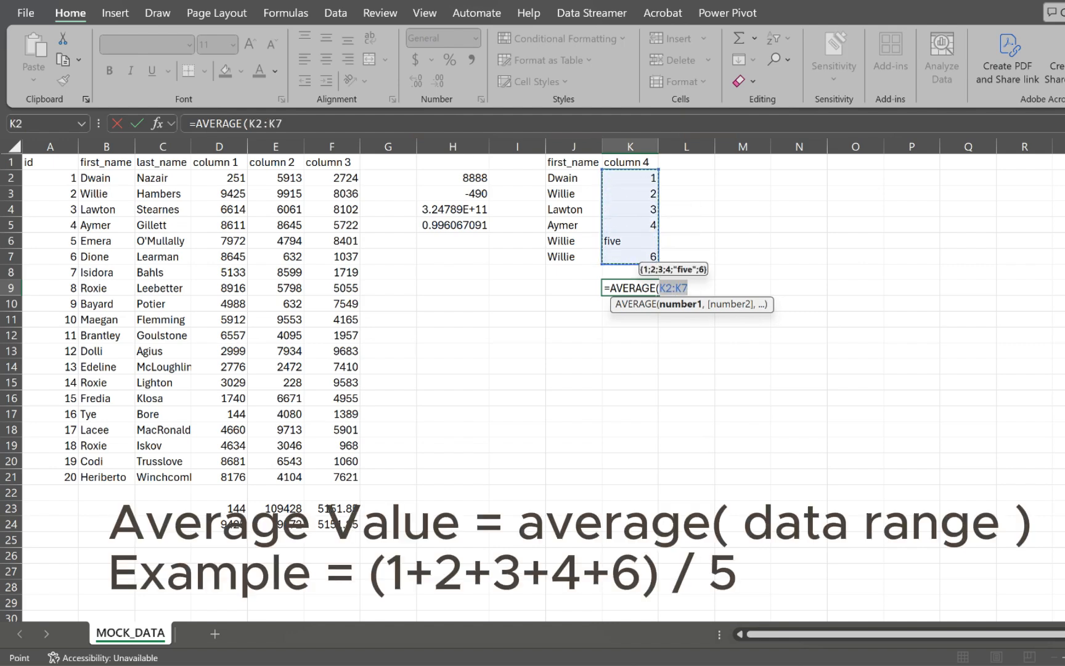
{"action": "type", "text": ")"}
{"action": "key", "text": "Return"}
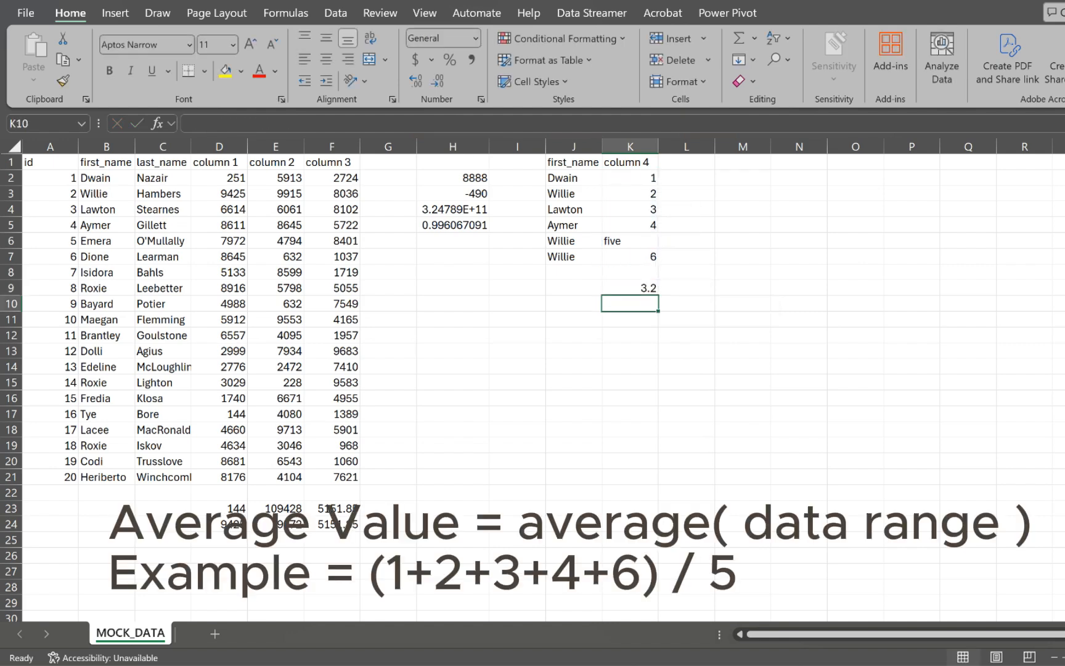
Step: Review the K2:K7 values, including the text five in K6, then move to K10
{"action": "key", "text": "Up"}
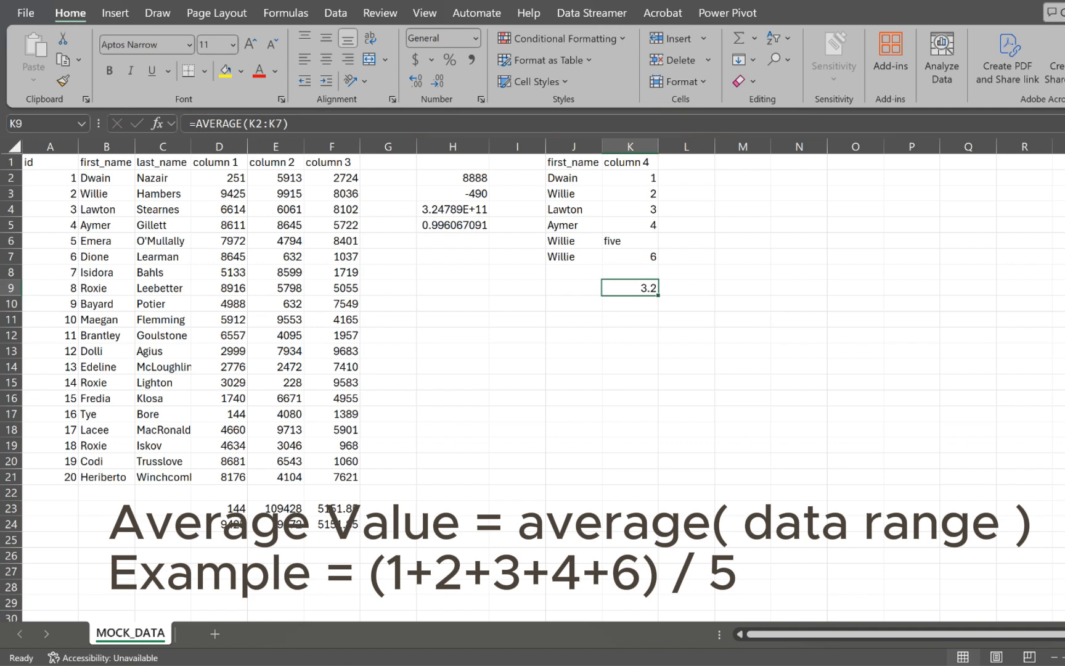
{"action": "left_click", "coordinate": [630, 178]}
{"action": "key", "text": "Down"}
{"action": "key", "text": "Down"}
{"action": "key", "text": "Down"}
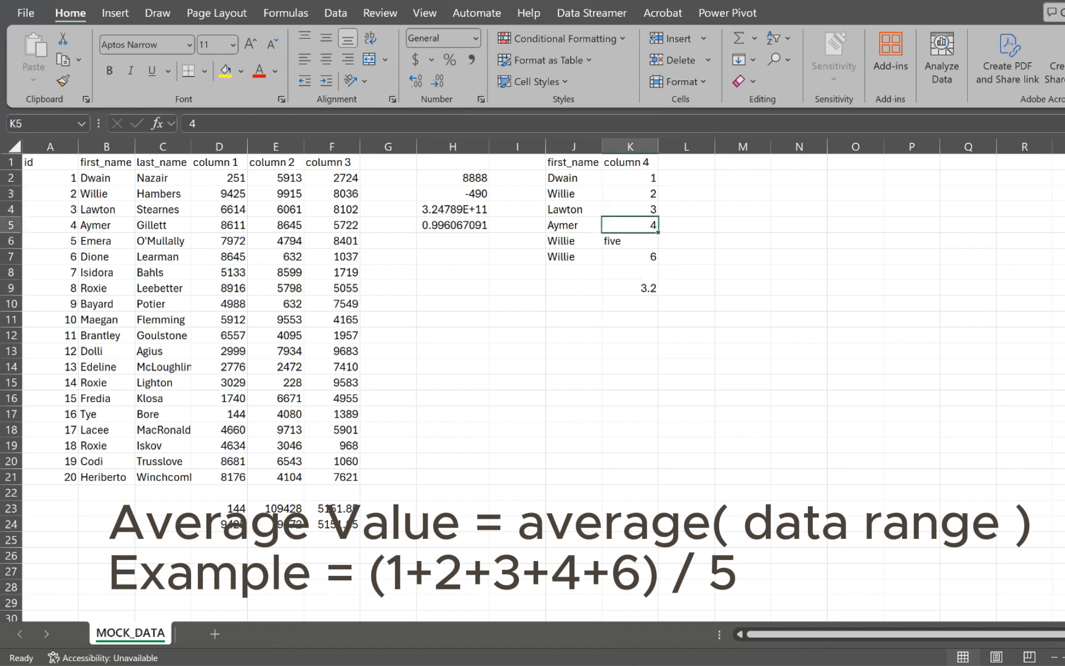
{"action": "left_click", "coordinate": [630, 257]}
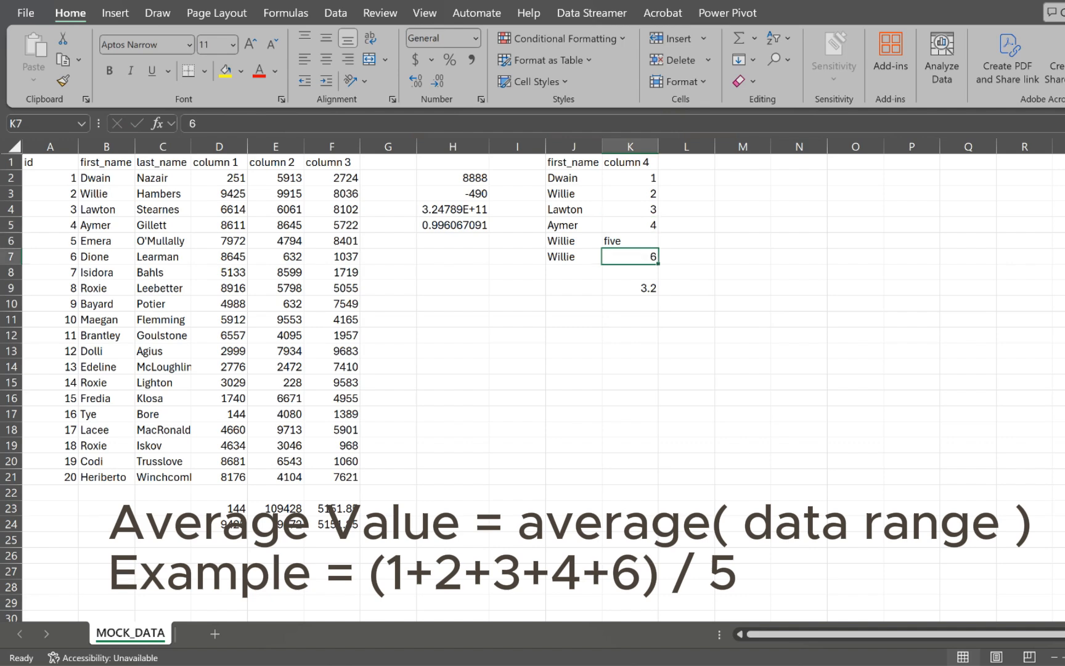
{"action": "key", "text": "Up"}
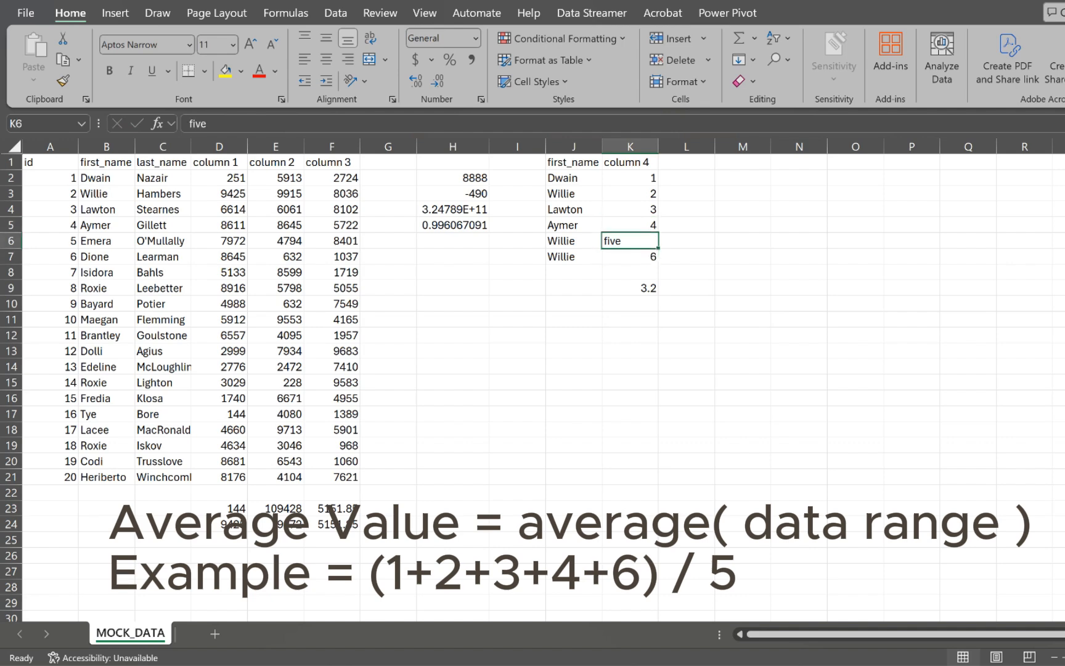
{"action": "key", "text": "Down"}
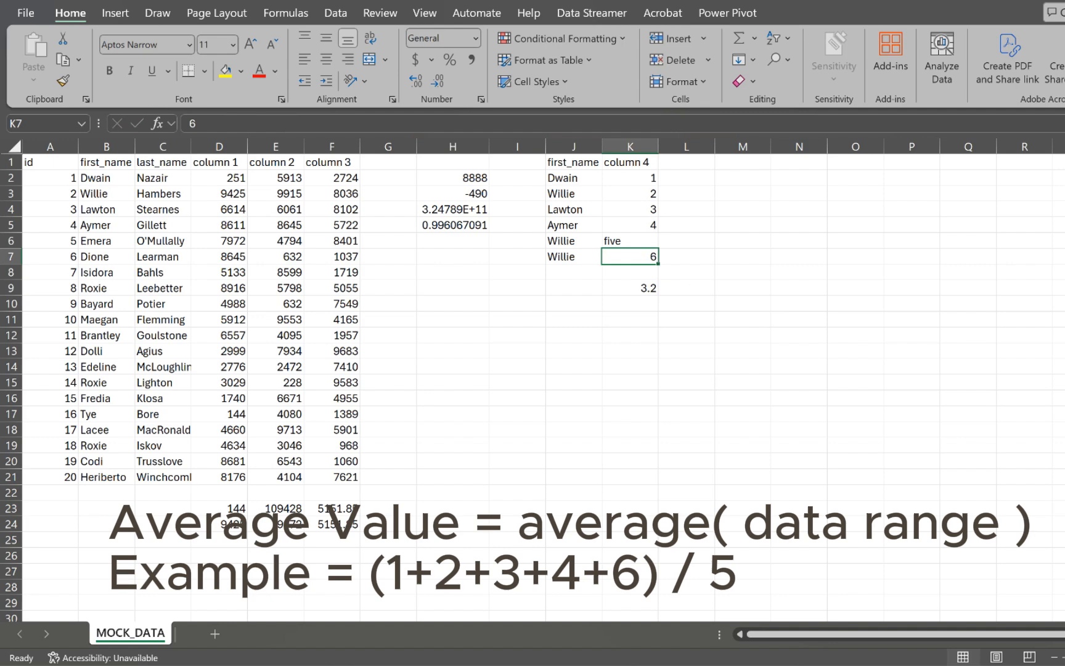
{"action": "key", "text": "Down"}
{"action": "key", "text": "Down"}
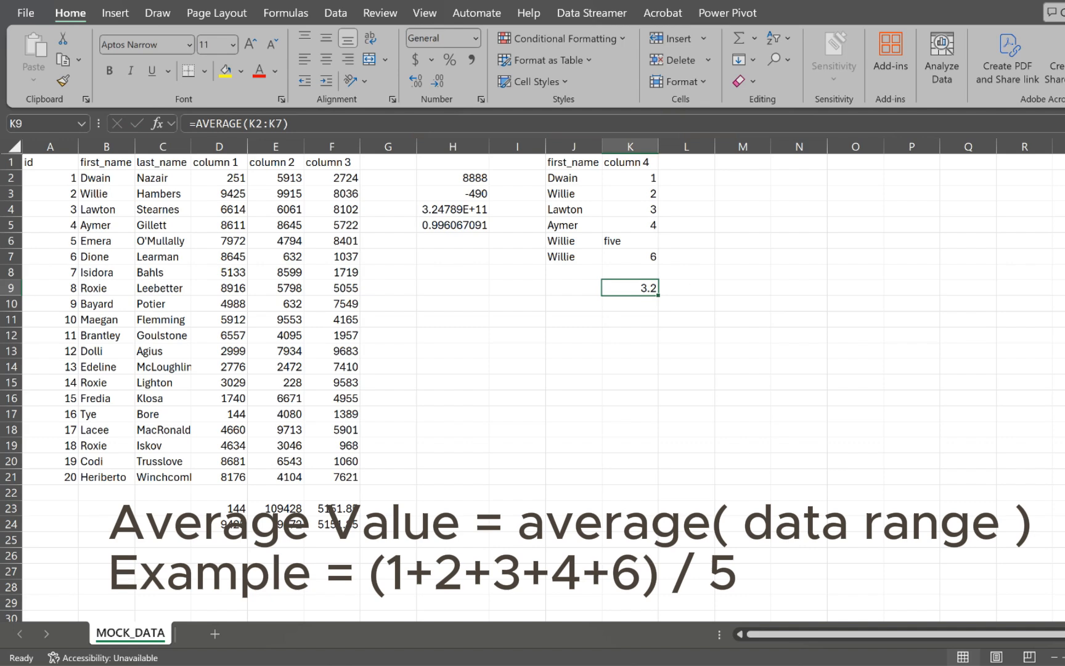
{"action": "key", "text": "Down"}
Step: Enter =AVERAGEA(K2:K7) in K10, returning 2.666667
{"action": "type", "text": "=av"}
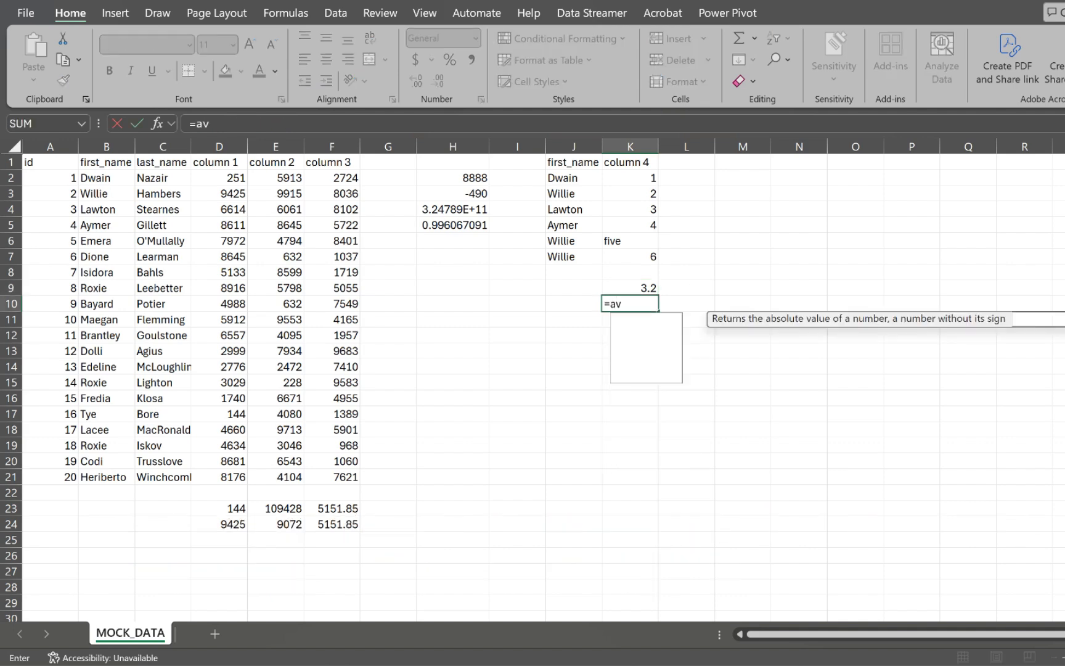
{"action": "type", "text": "e"}
{"action": "key", "text": "Down"}
{"action": "key", "text": "Down"}
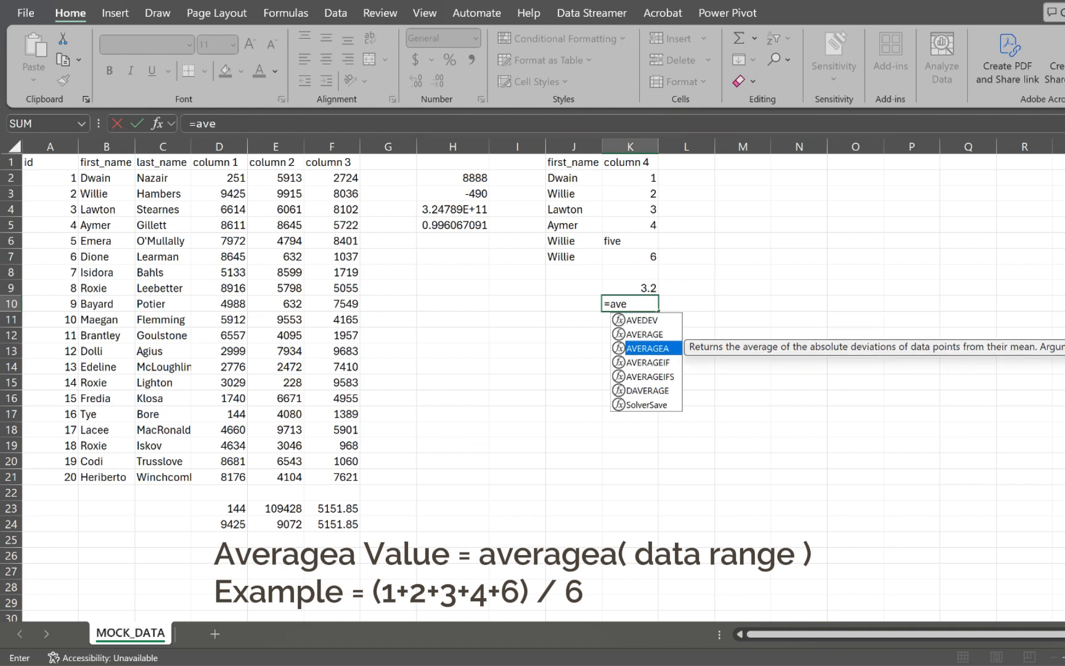
{"action": "key", "text": "Tab"}
{"action": "left_click_drag", "start_coordinate": [630, 178], "coordinate": [630, 256]}
{"action": "type", "text": ")"}
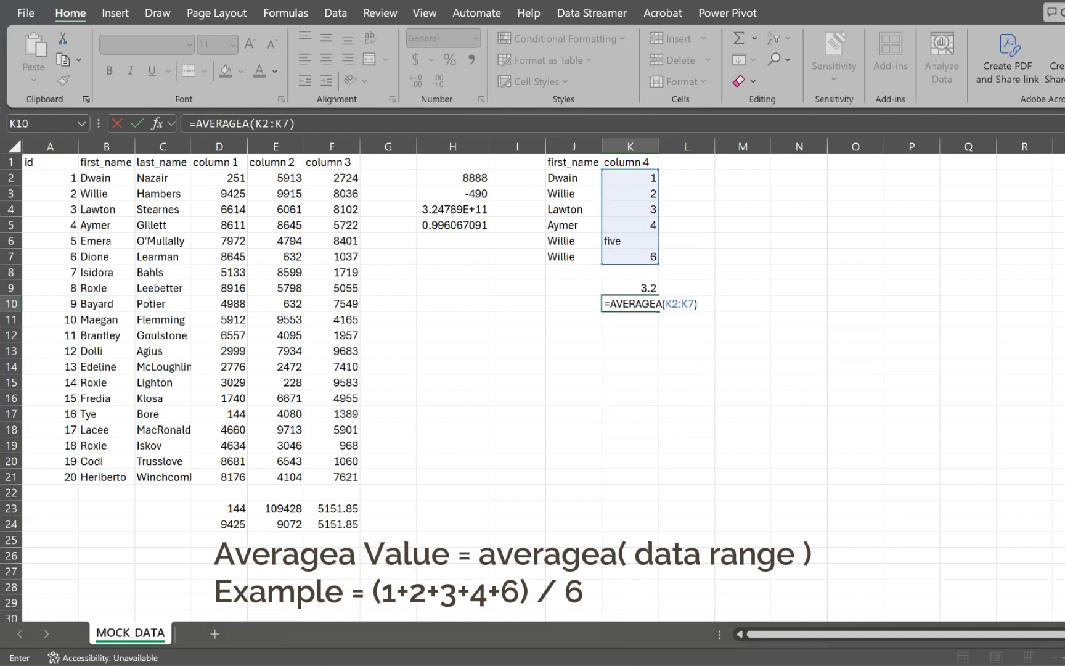
{"action": "key", "text": "Return"}
Step: Check the K2:K7 values, with the text five counted as zero, then return to K10
{"action": "left_click", "coordinate": [630, 304]}
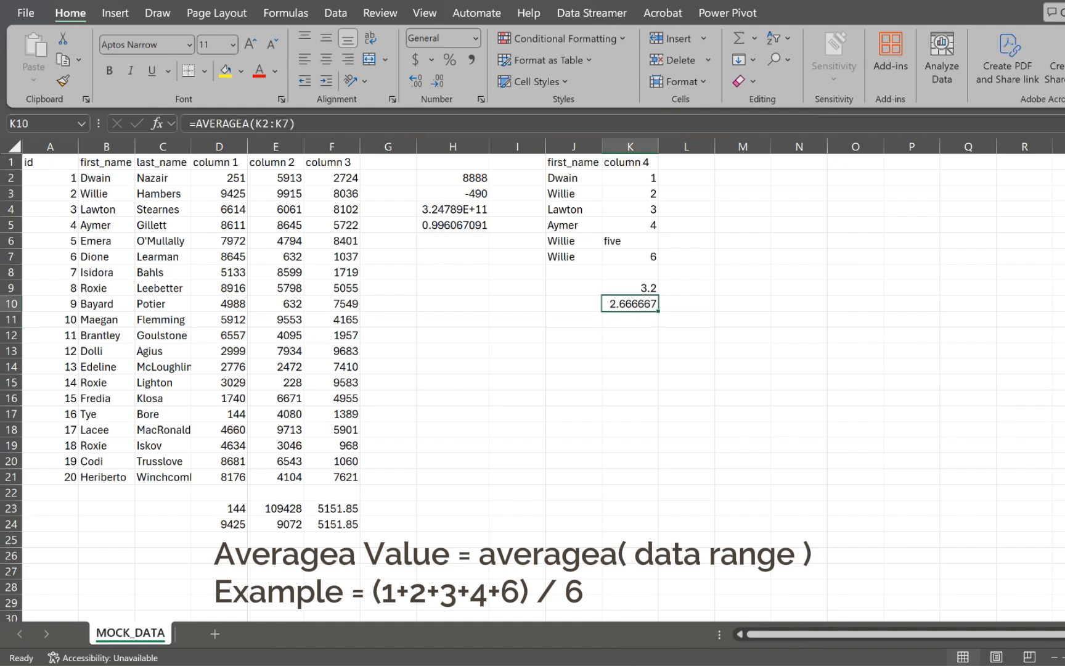
{"action": "left_click", "coordinate": [630, 178]}
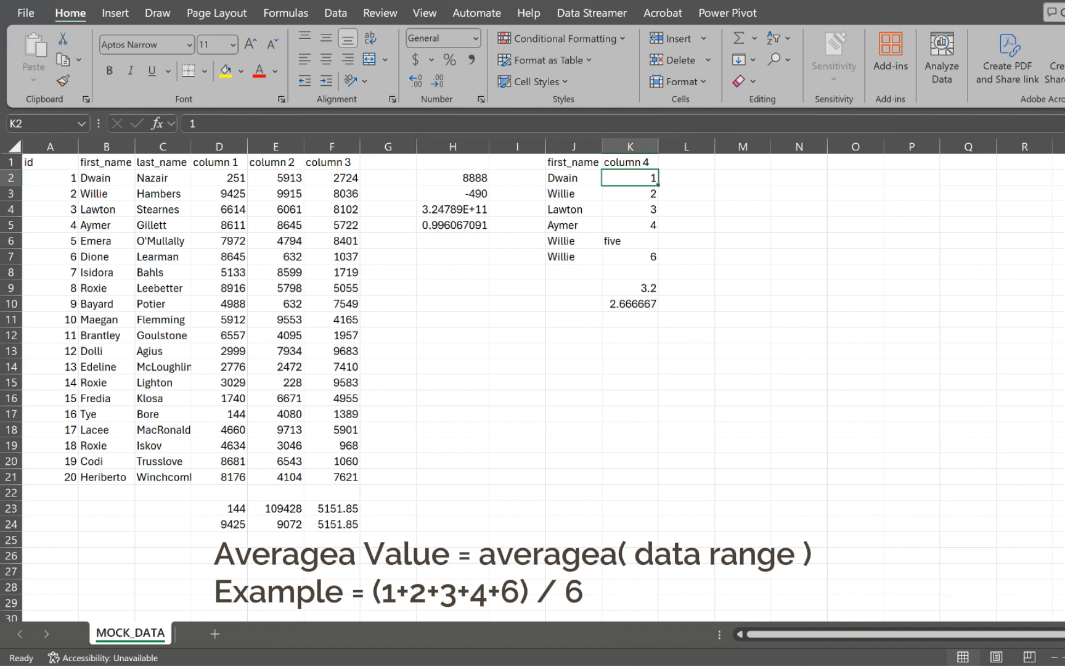
{"action": "key", "text": "Down"}
{"action": "key", "text": "Down"}
{"action": "key", "text": "Down"}
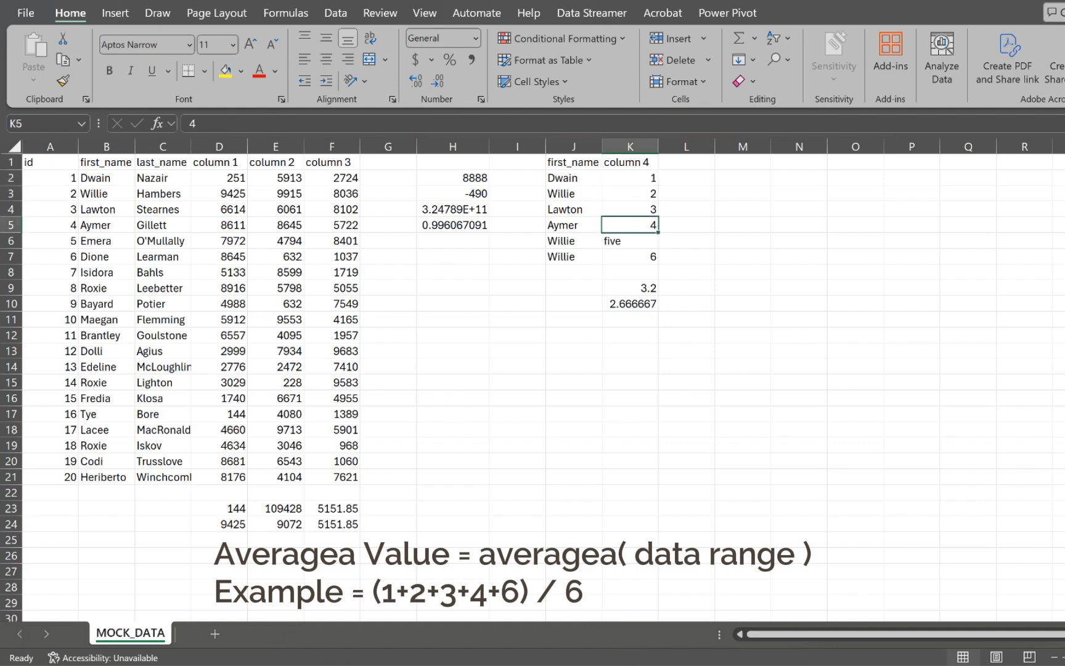
{"action": "key", "text": "Down"}
{"action": "key", "text": "Down"}
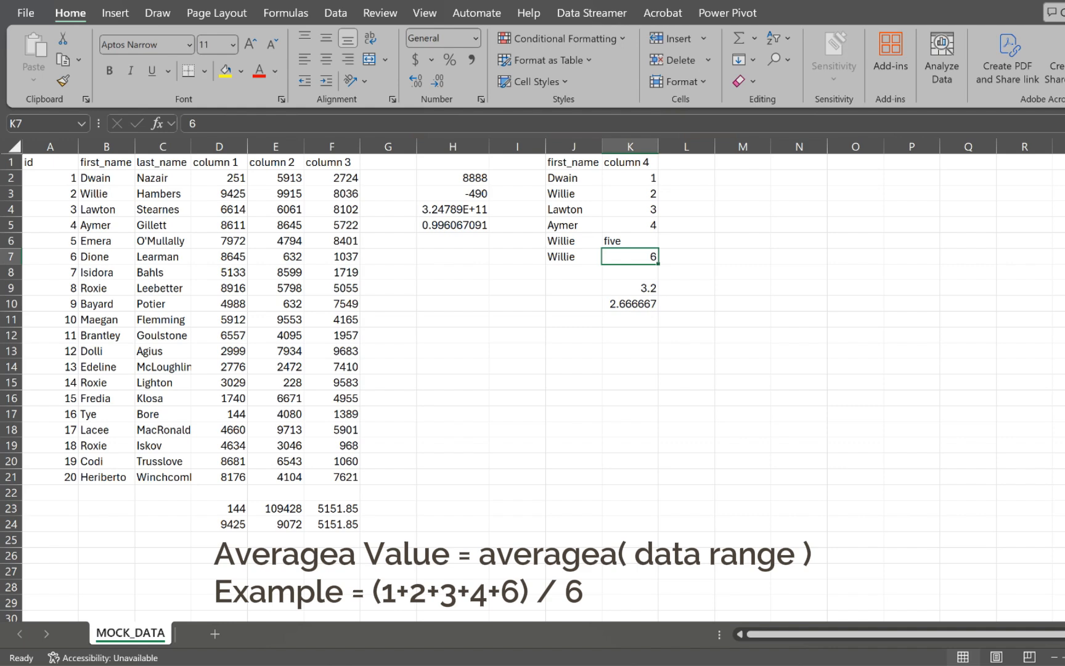
{"action": "key", "text": "Down"}
{"action": "key", "text": "Down"}
{"action": "key", "text": "Down"}
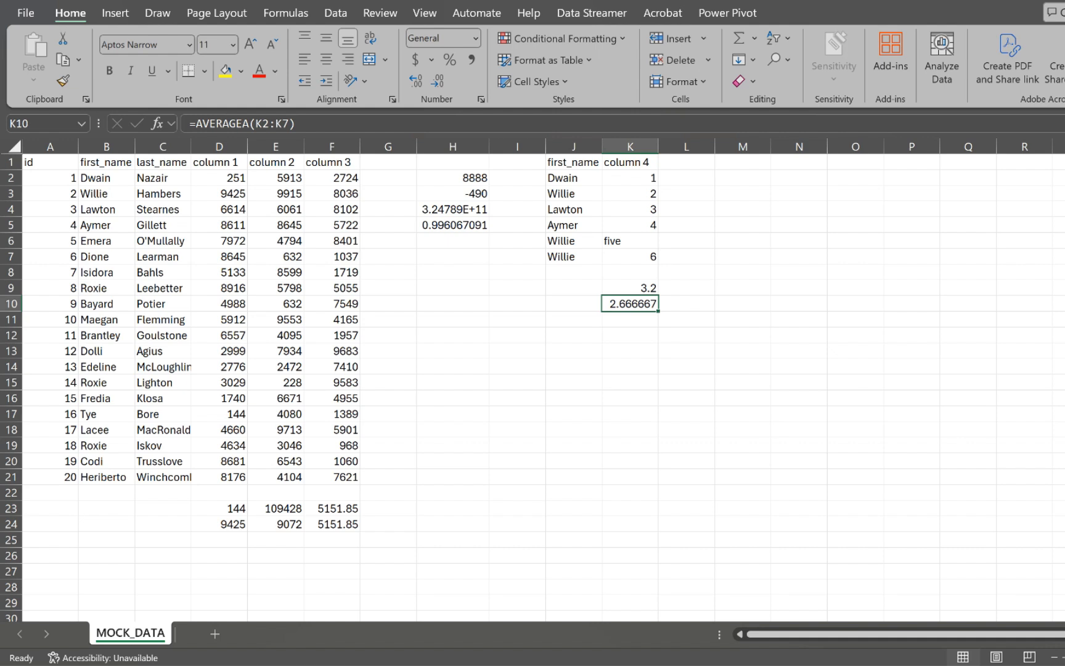
{"action": "key", "text": "Down"}
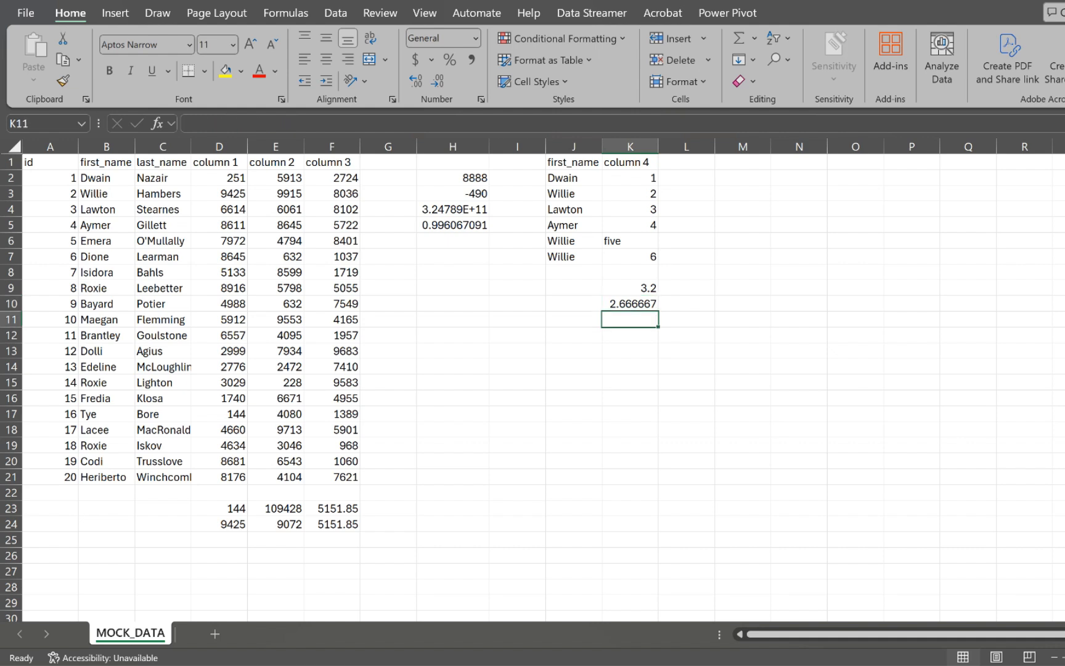
{"action": "type", "text": "=ave"}
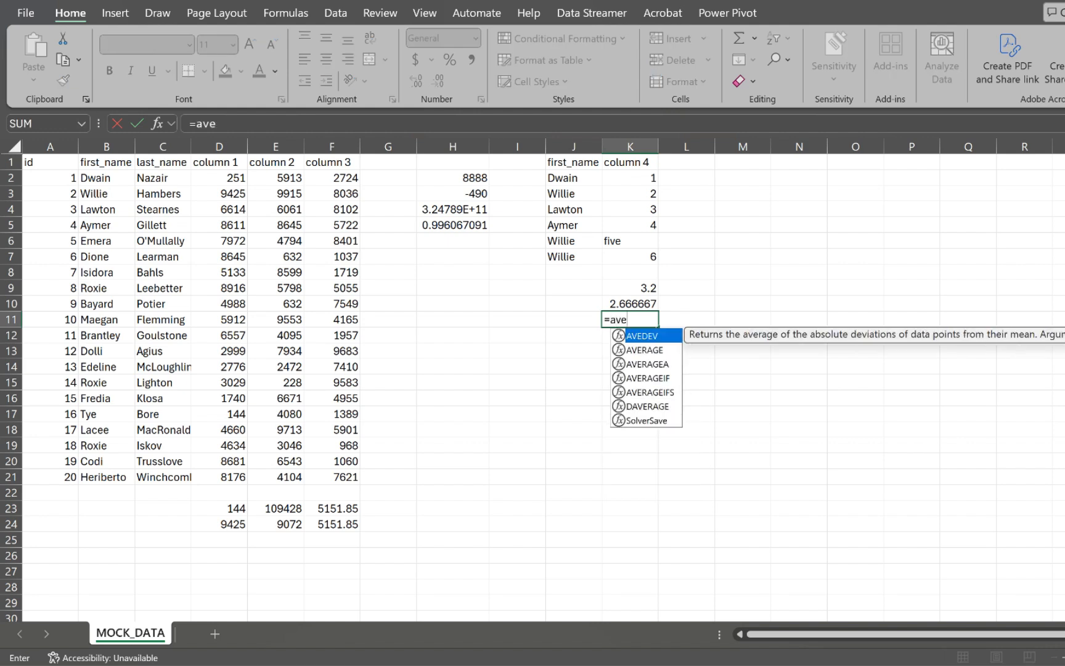
{"action": "key", "text": "Down"}
{"action": "key", "text": "Down"}
{"action": "key", "text": "Down"}
{"action": "key", "text": "Tab"}
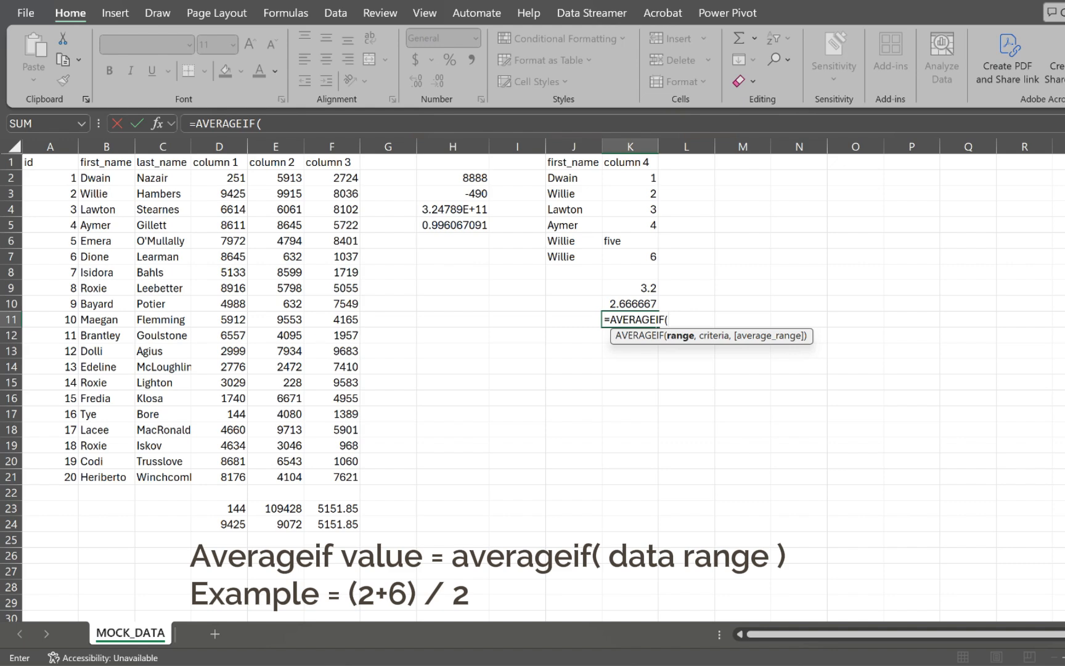
{"action": "left_click_drag", "start_coordinate": [561, 177], "coordinate": [564, 262]}
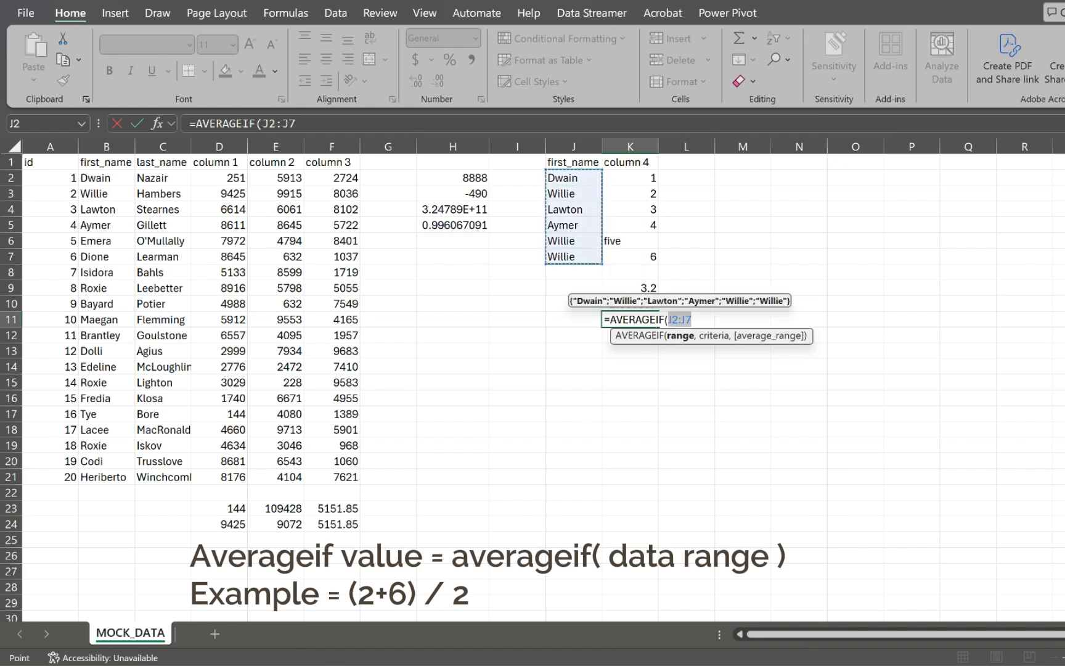
{"action": "type", "text": ","}
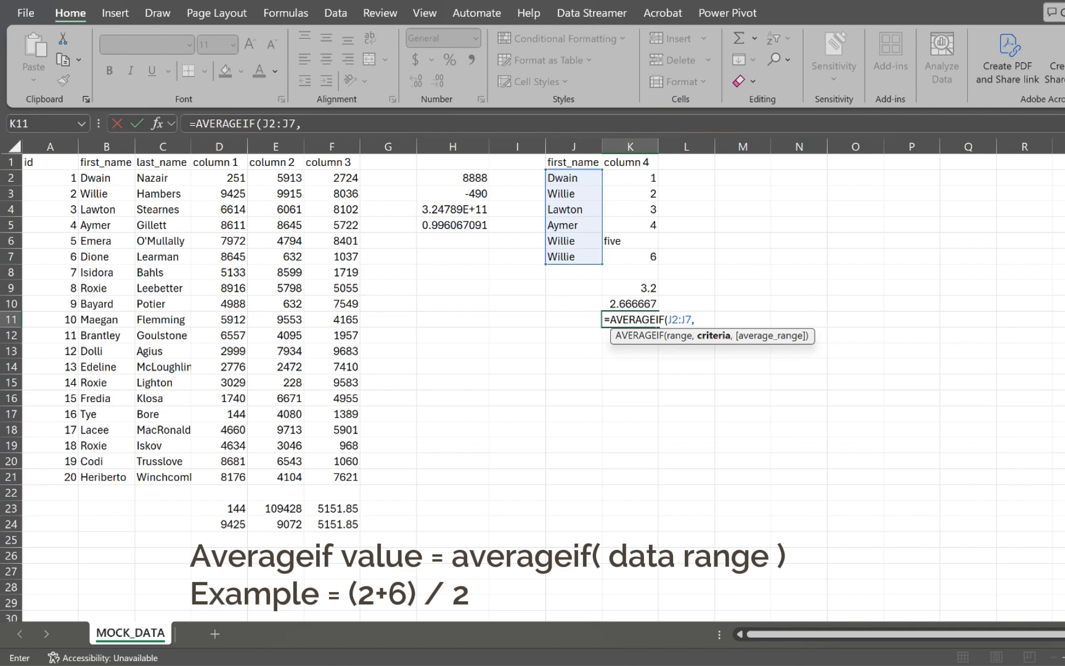
{"action": "type", "text": "\"Willie"}
{"action": "type", "text": "\","}
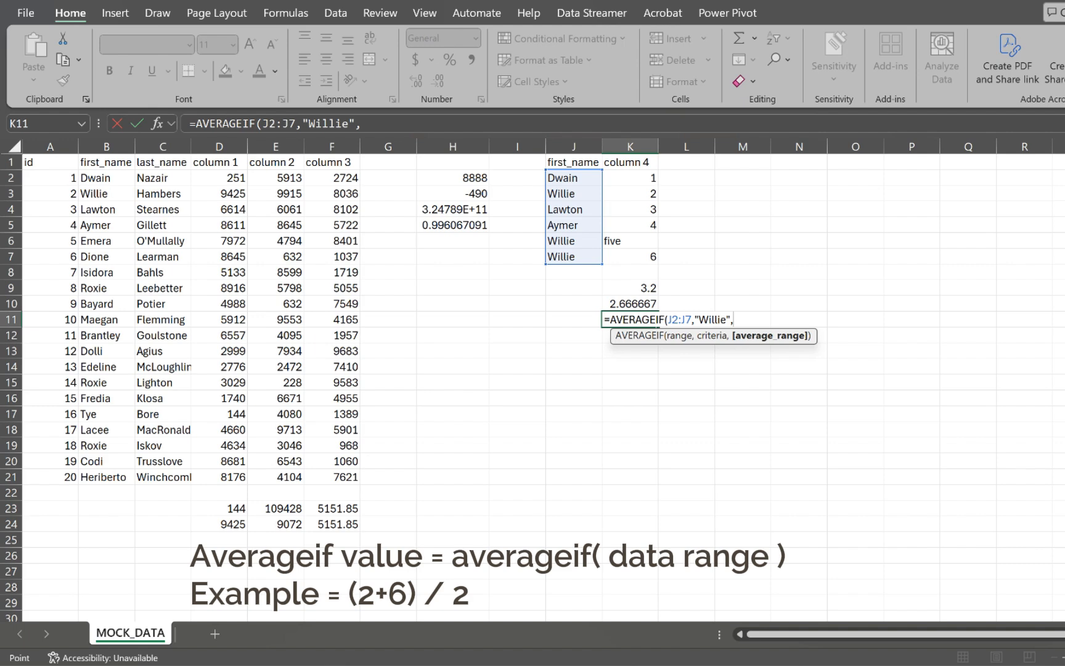
{"action": "left_click_drag", "start_coordinate": [630, 177], "coordinate": [635, 256]}
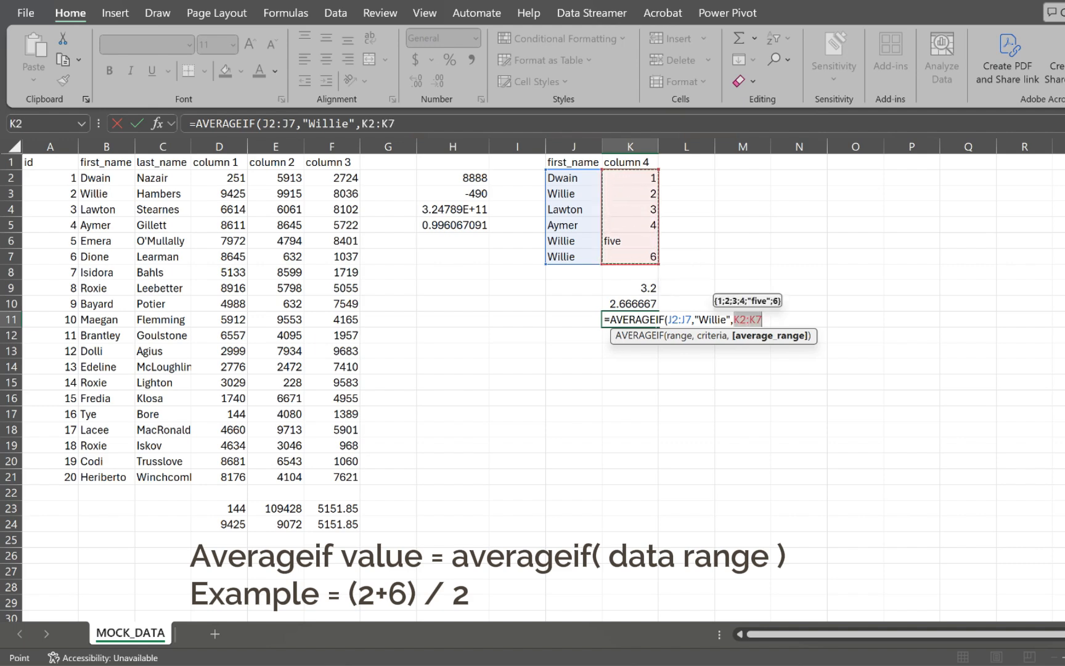
{"action": "type", "text": ")"}
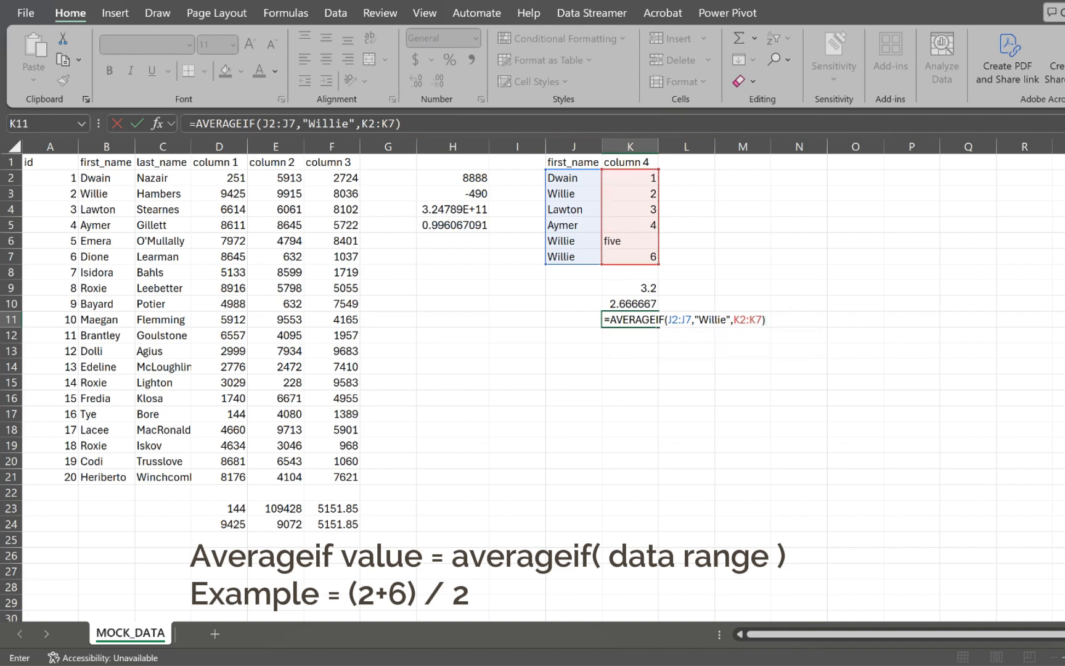
{"action": "key", "text": "Return"}
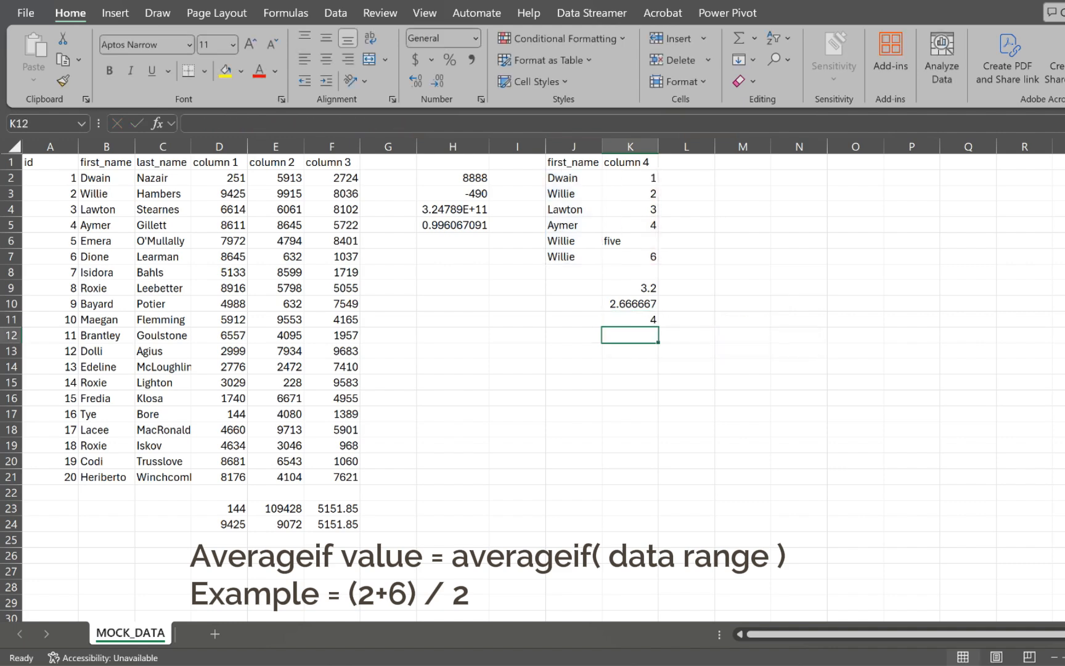
{"action": "left_click", "coordinate": [630, 319]}
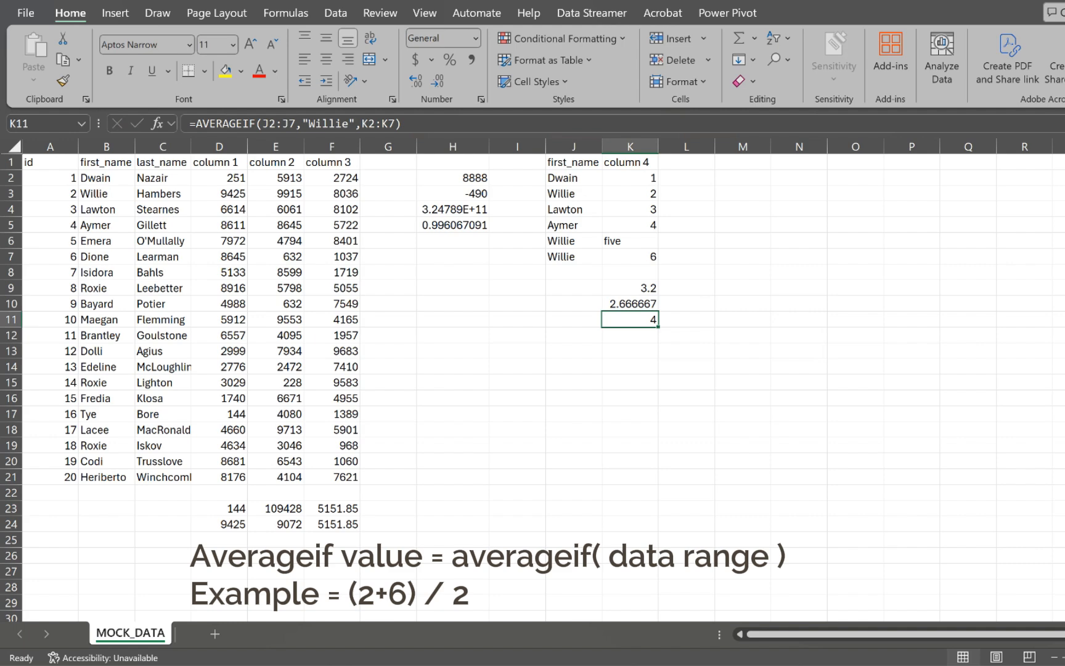
{"action": "left_click", "coordinate": [630, 194]}
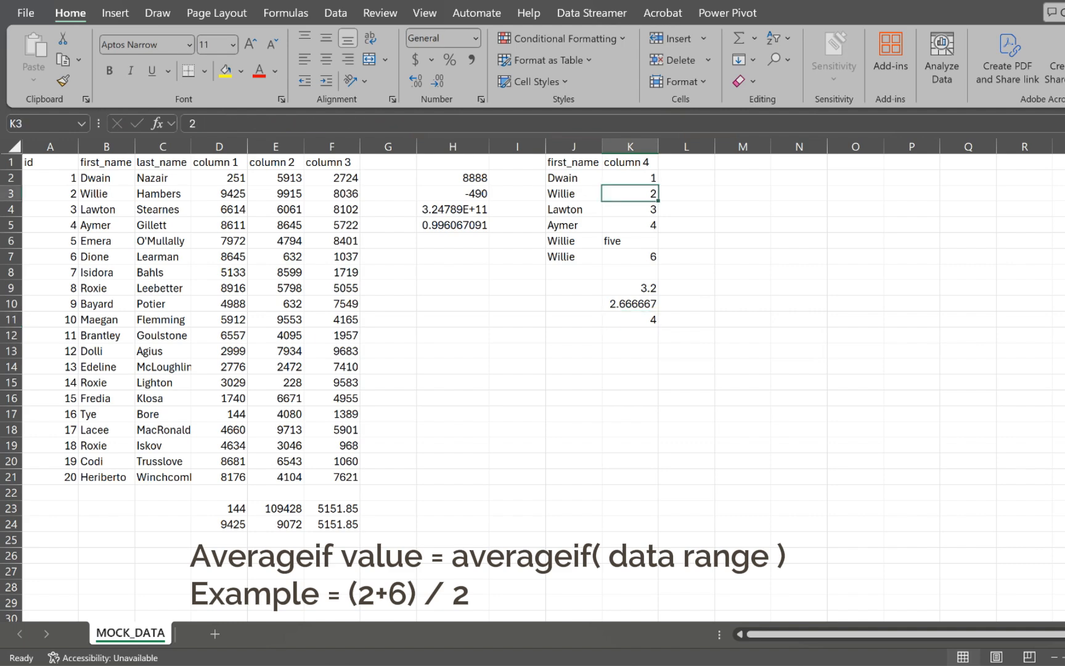
{"action": "key", "text": "Down"}
{"action": "key", "text": "Down"}
{"action": "key", "text": "Down"}
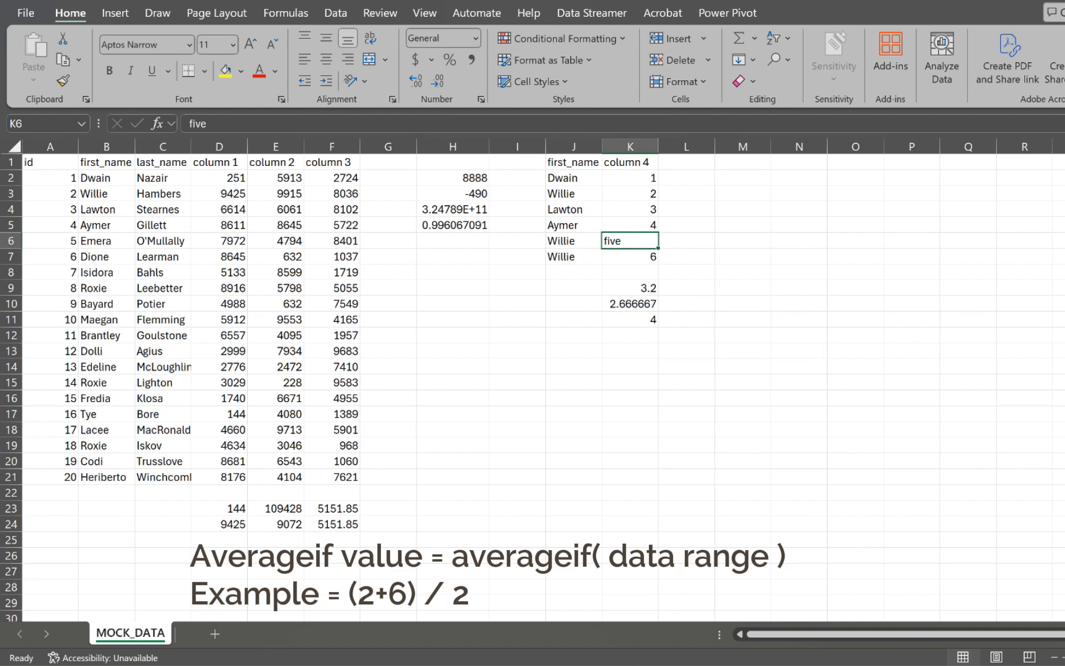
{"action": "key", "text": "Down"}
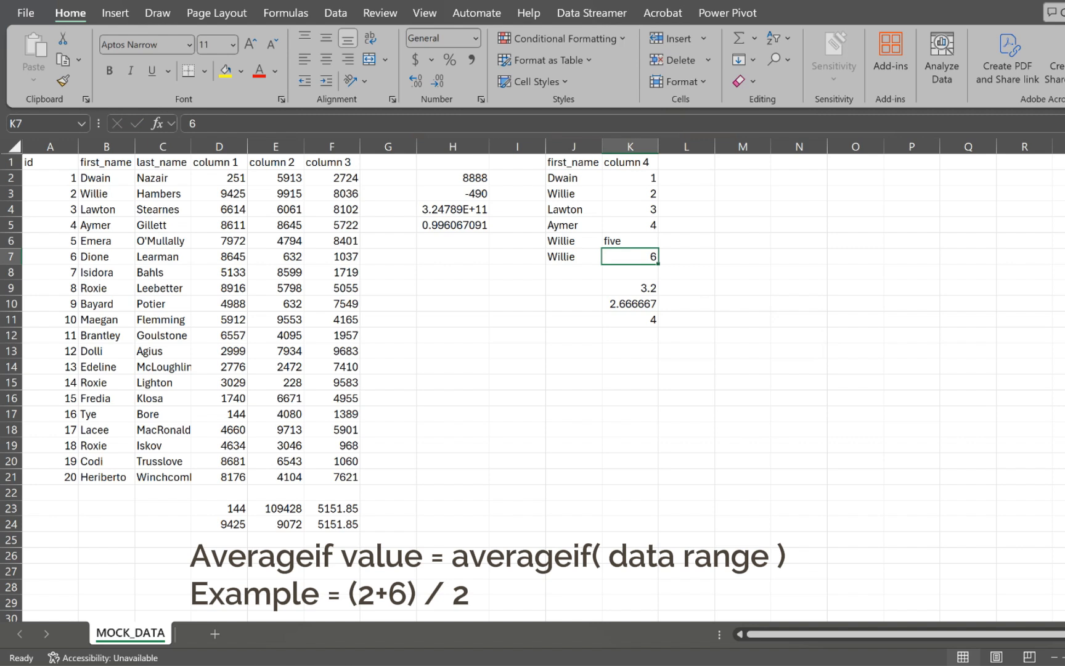
{"action": "key", "text": "Up"}
{"action": "key", "text": "Up"}
{"action": "key", "text": "Up"}
{"action": "key", "text": "Up"}
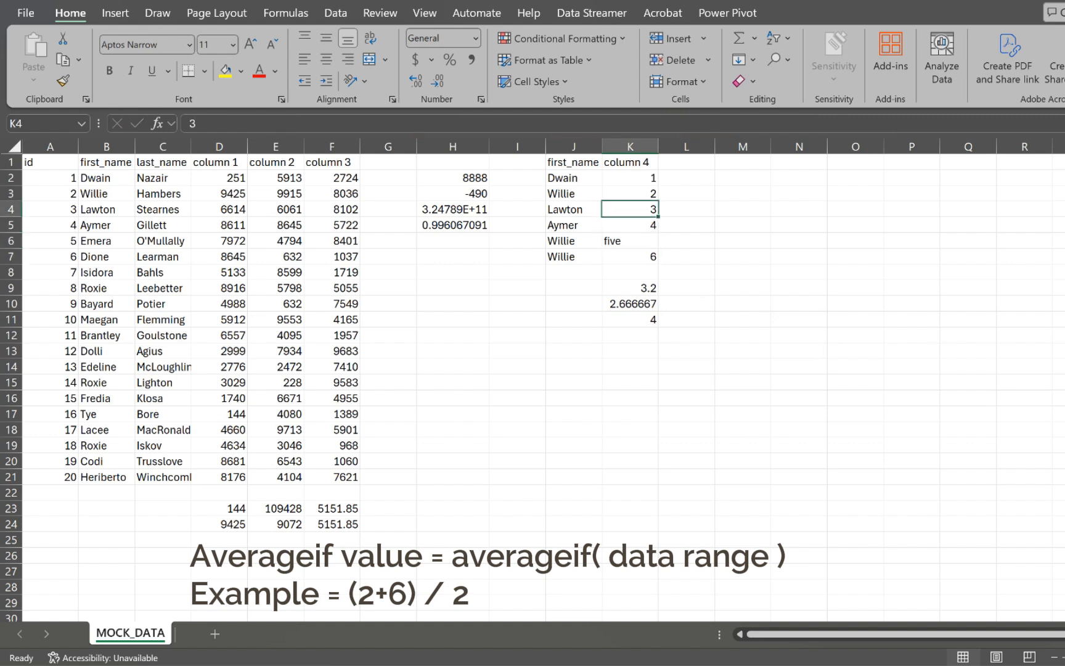
{"action": "key", "text": "Down"}
{"action": "key", "text": "Down"}
{"action": "key", "text": "Down"}
{"action": "key", "text": "Down"}
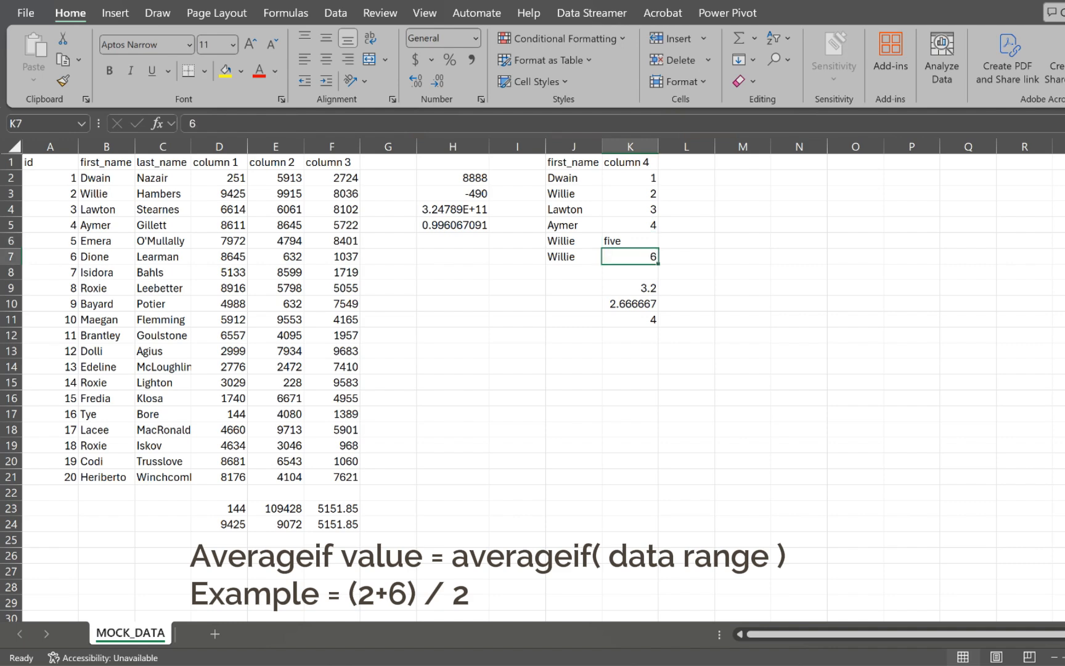
{"action": "key", "text": "Down"}
{"action": "key", "text": "Down"}
{"action": "key", "text": "Down"}
{"action": "key", "text": "Down"}
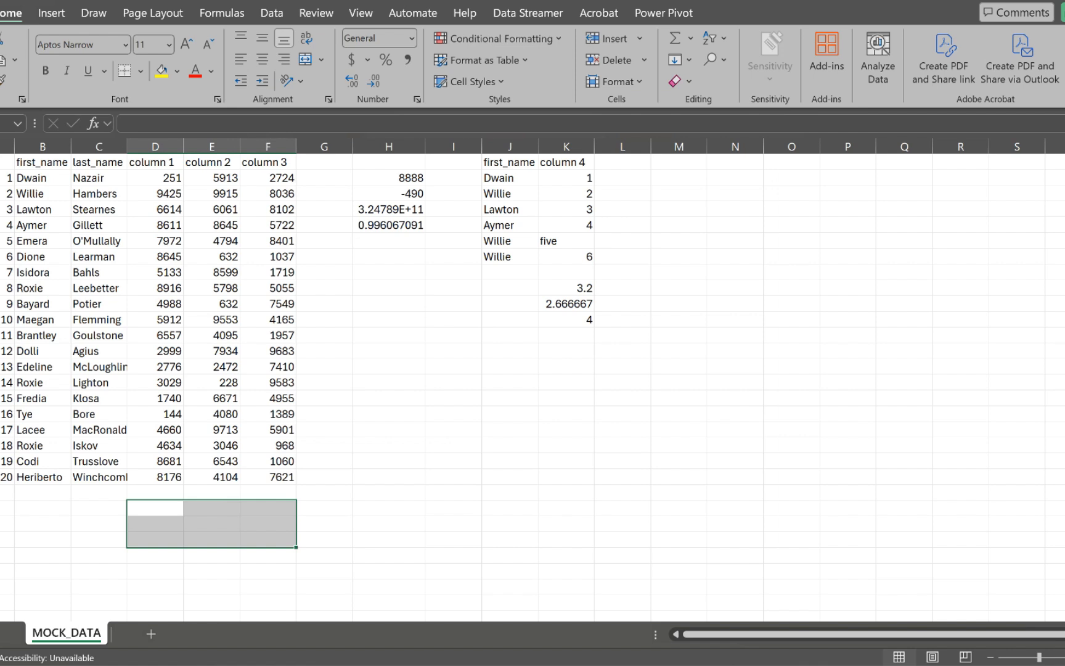
Step: Enter =COUNT(D2:D24) in D26, returning 20 numeric cells
{"action": "left_click", "coordinate": [156, 556]}
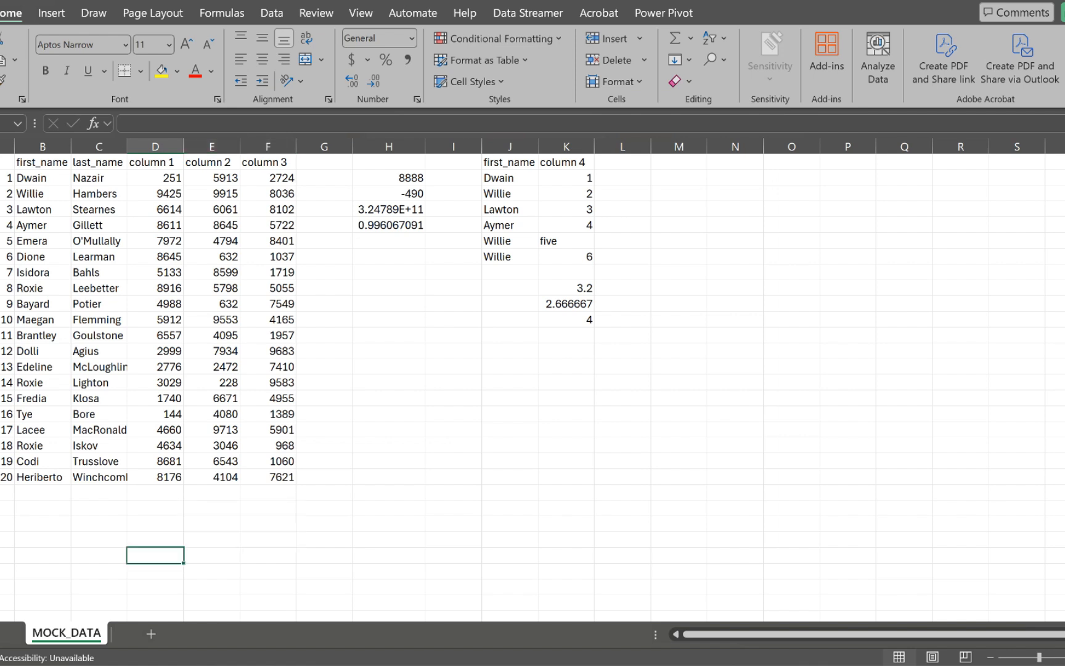
{"action": "type", "text": "=count"}
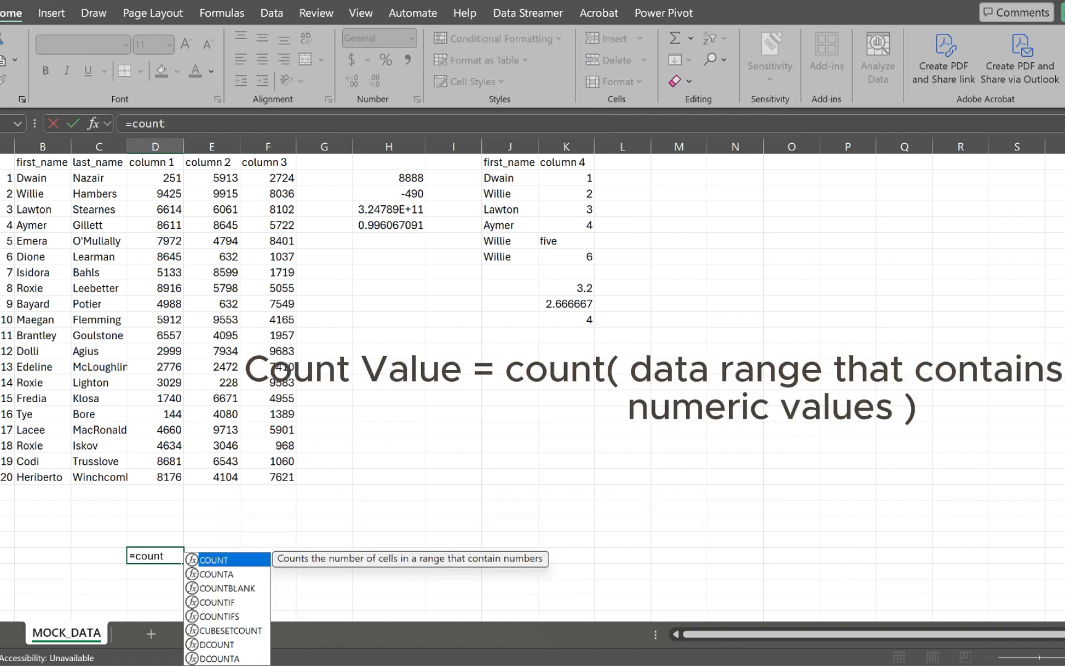
{"action": "key", "text": "Down"}
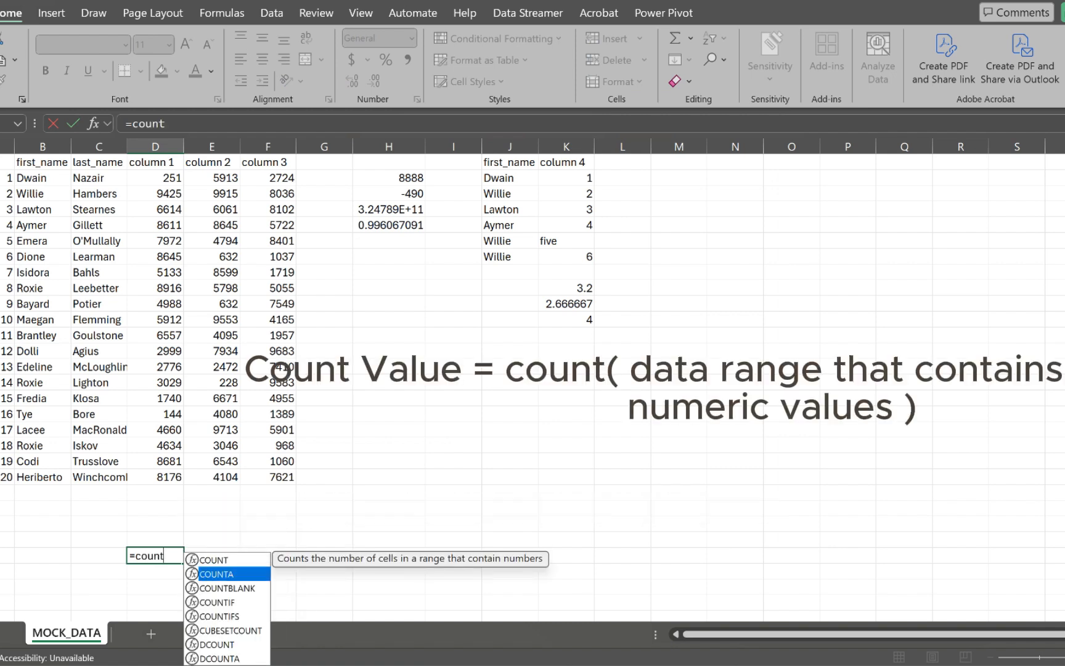
{"action": "key", "text": "Tab"}
{"action": "key", "text": "BackSpace"}
{"action": "key", "text": "BackSpace"}
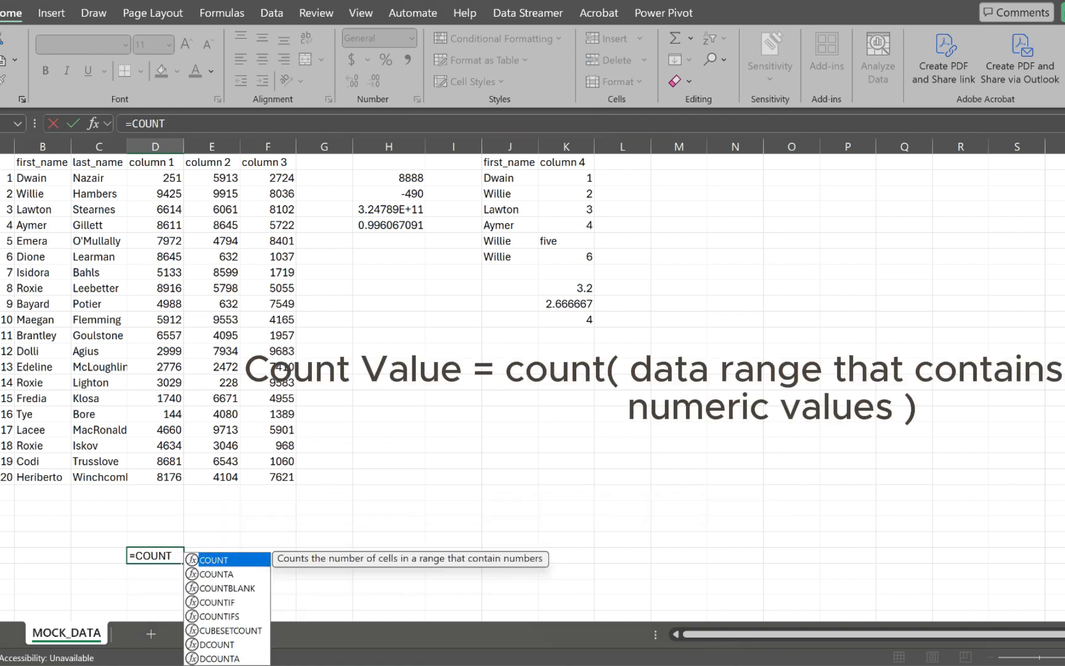
{"action": "key", "text": "Tab"}
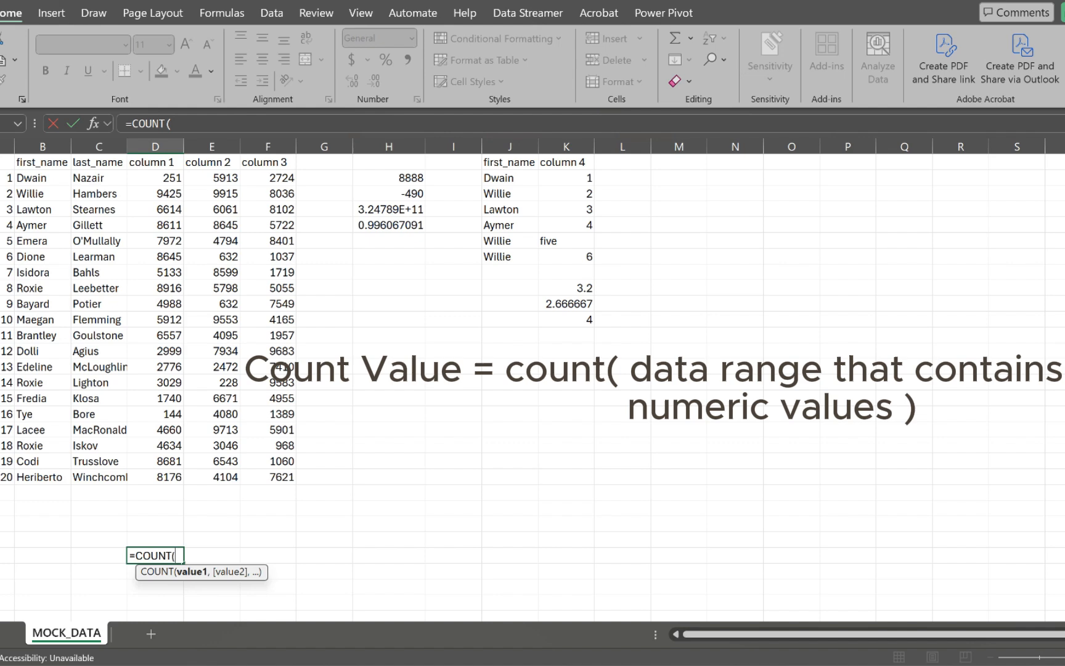
{"action": "left_click_drag", "start_coordinate": [155, 178], "coordinate": [179, 527]}
{"action": "type", "text": ")"}
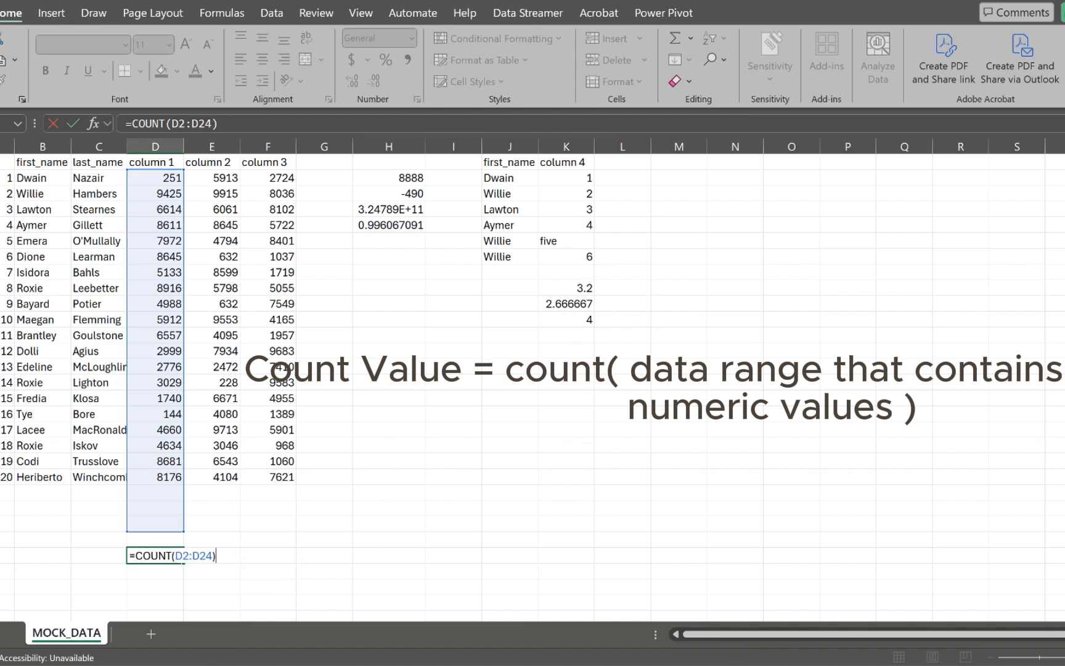
{"action": "key", "text": "Return"}
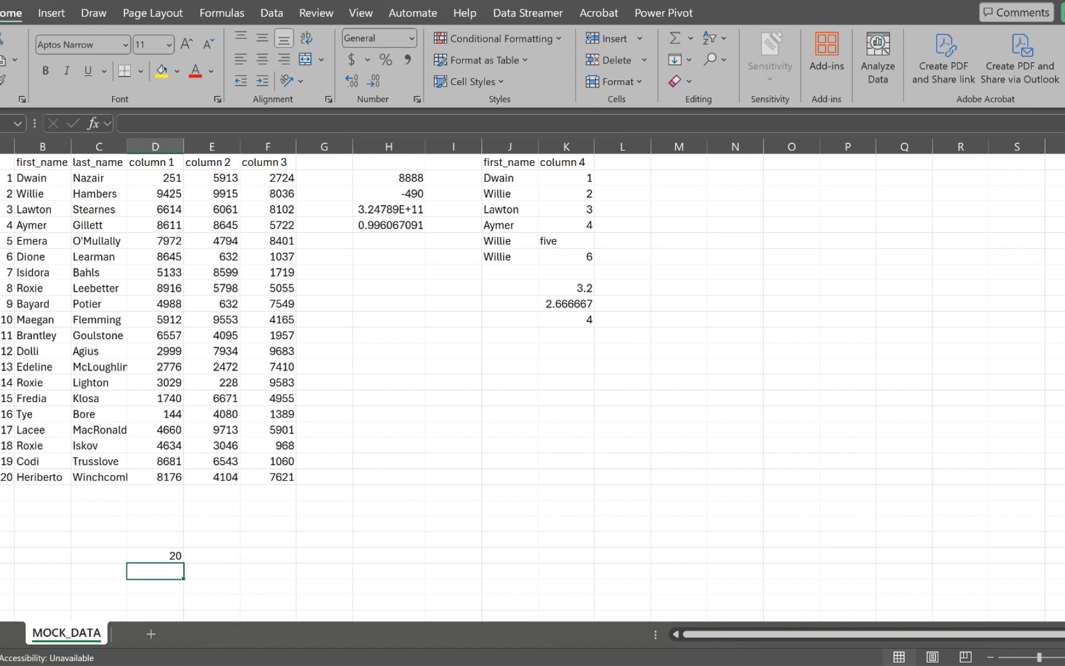
Step: Enter =COUNTA(D2:D24) in D27 below the COUNT result, also returning 20
{"action": "type", "text": "="}
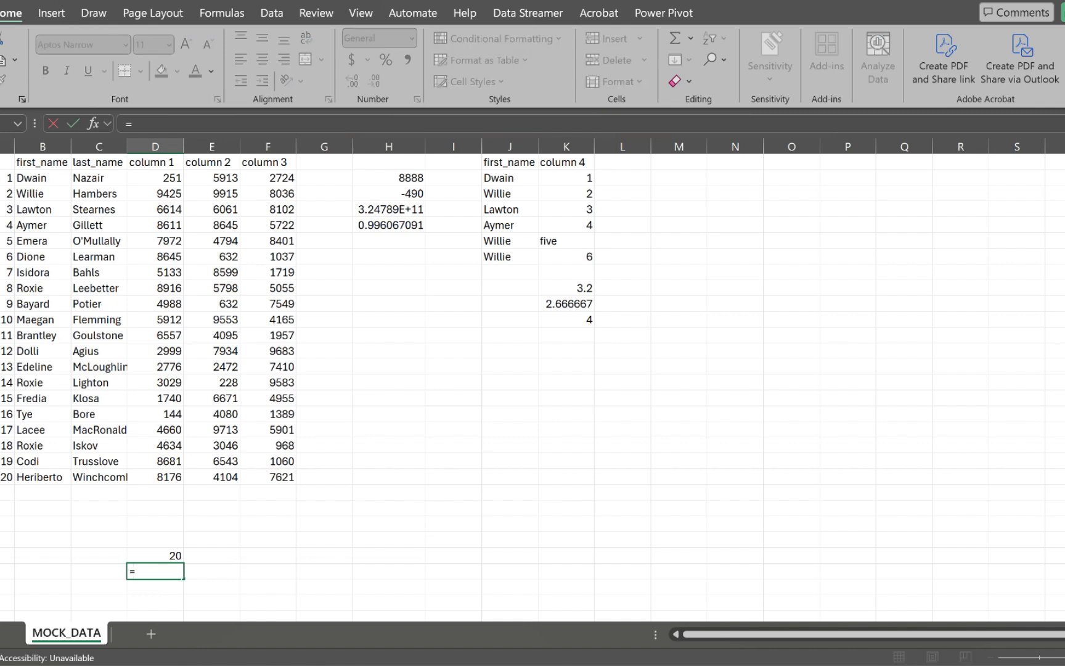
{"action": "type", "text": "count"}
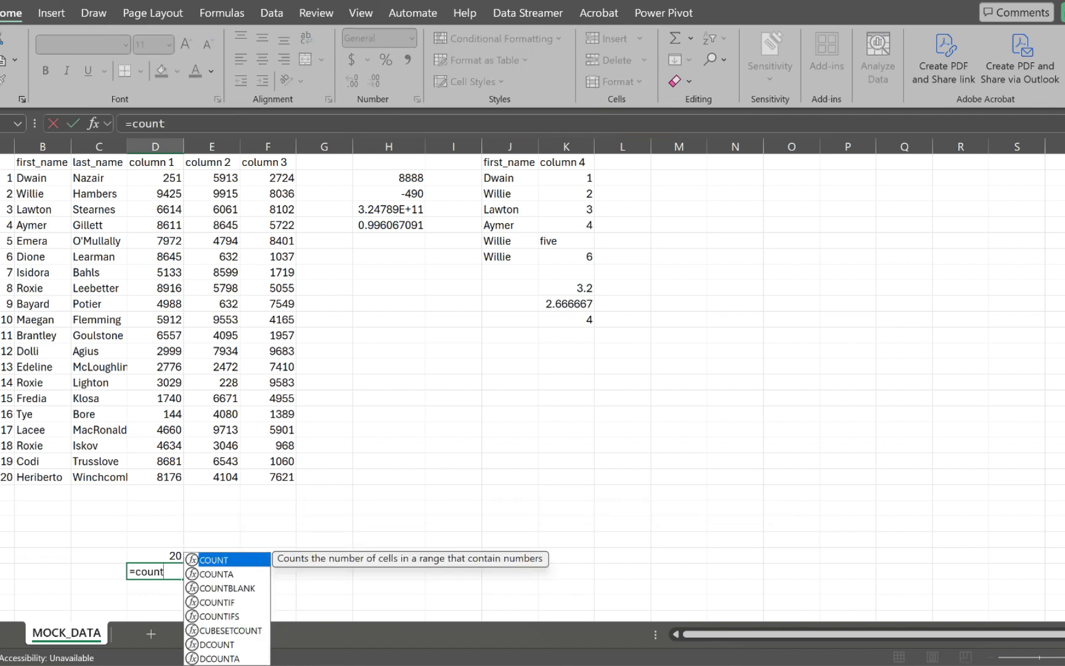
{"action": "key", "text": "Down"}
{"action": "key", "text": "Tab"}
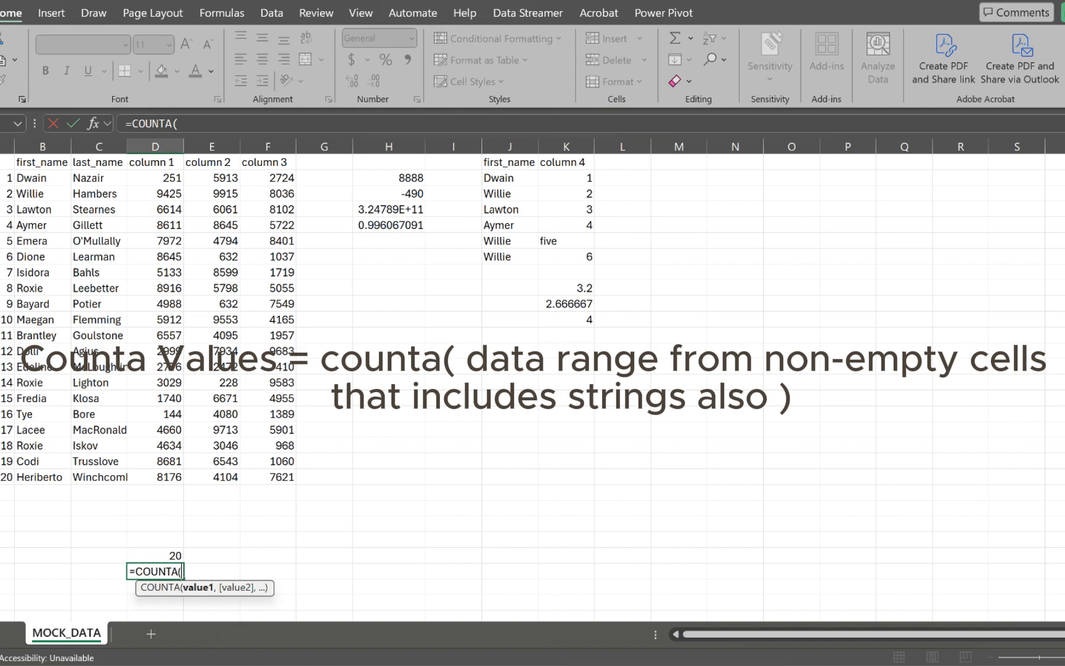
{"action": "left_click_drag", "start_coordinate": [155, 177], "coordinate": [155, 524]}
{"action": "type", "text": ")"}
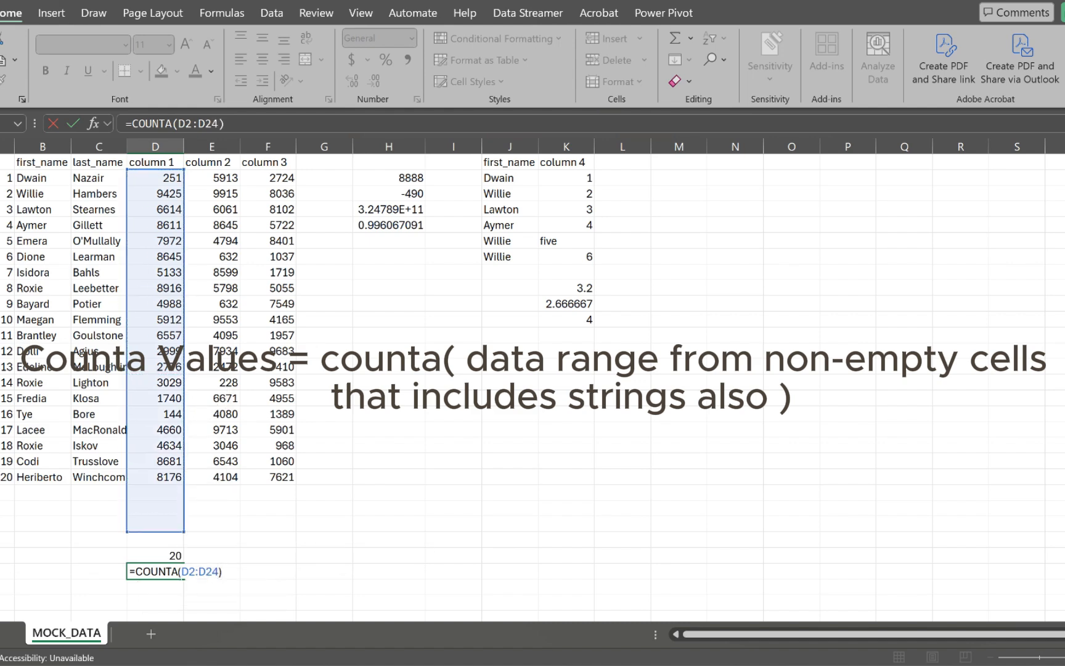
{"action": "key", "text": "Return"}
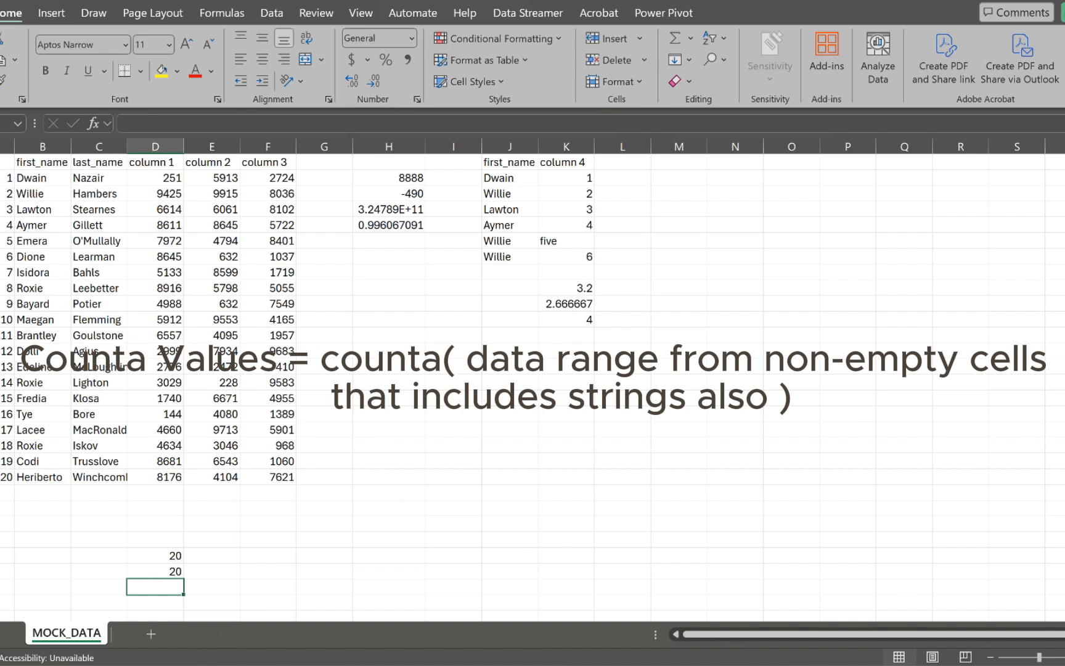
{"action": "left_click", "coordinate": [155, 492]}
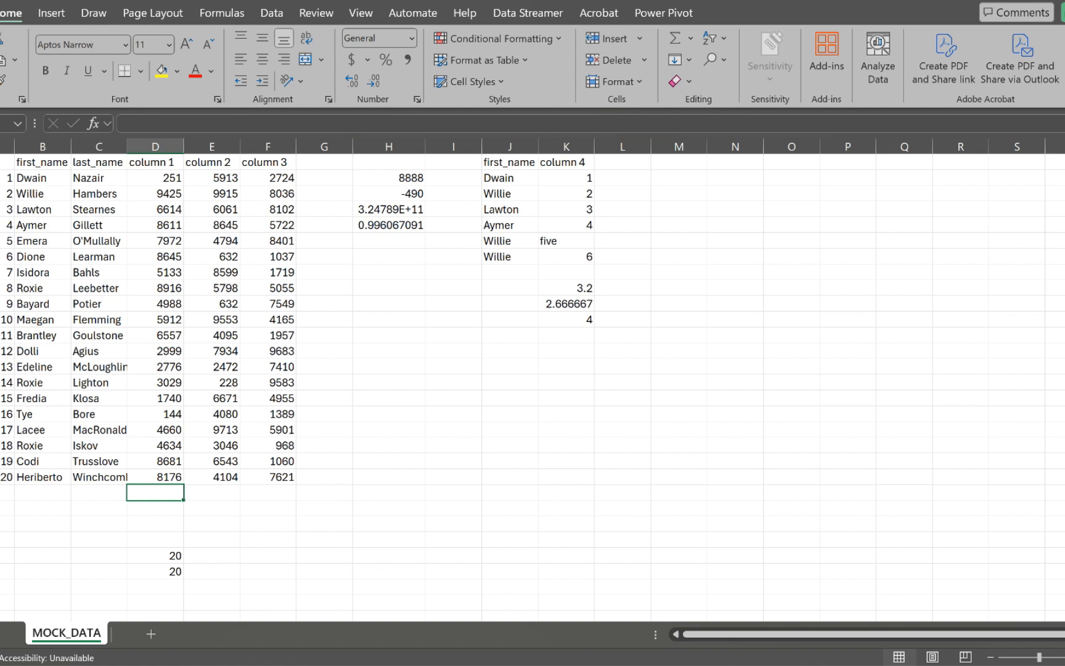
Step: Enter the text asd in D22 and check the COUNT and COUNTA results
{"action": "type", "text": "asd"}
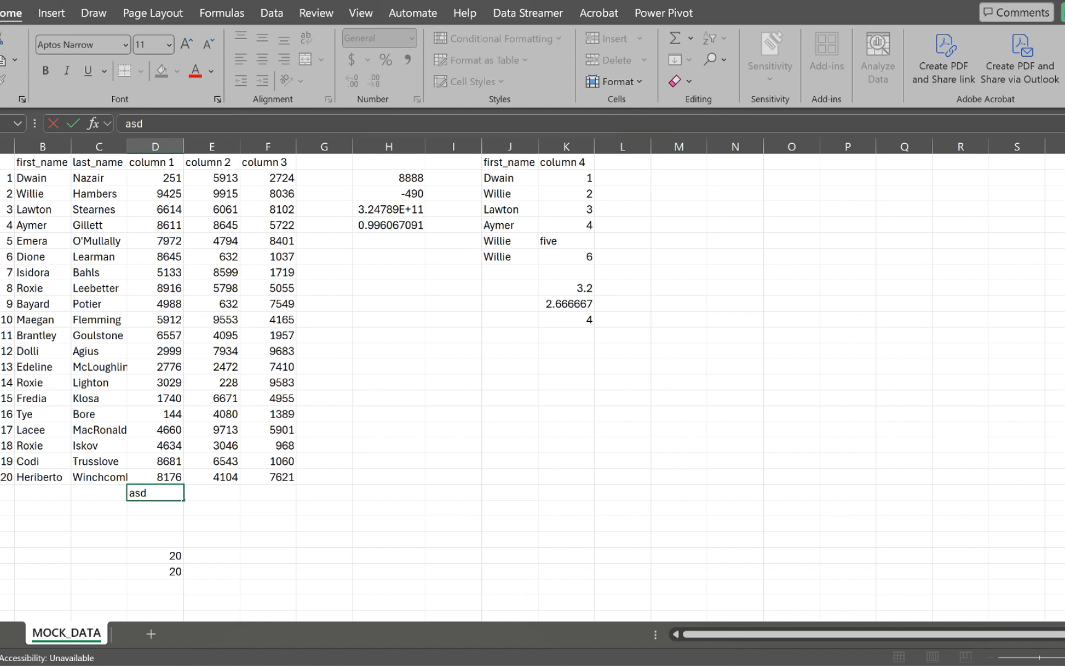
{"action": "key", "text": "Return"}
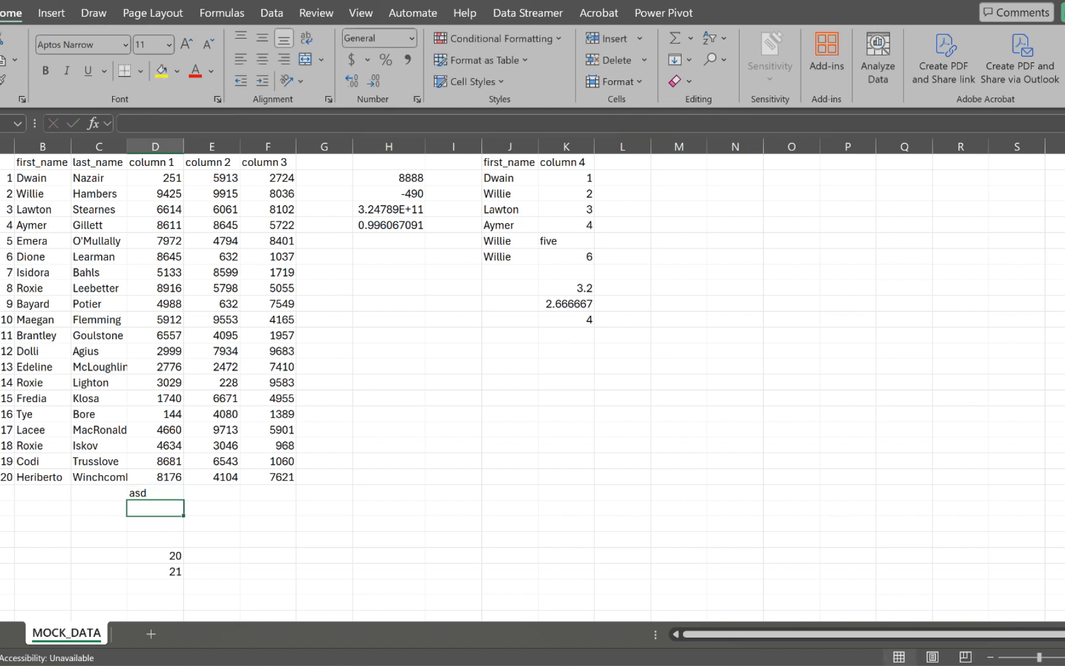
{"action": "left_click", "coordinate": [156, 555]}
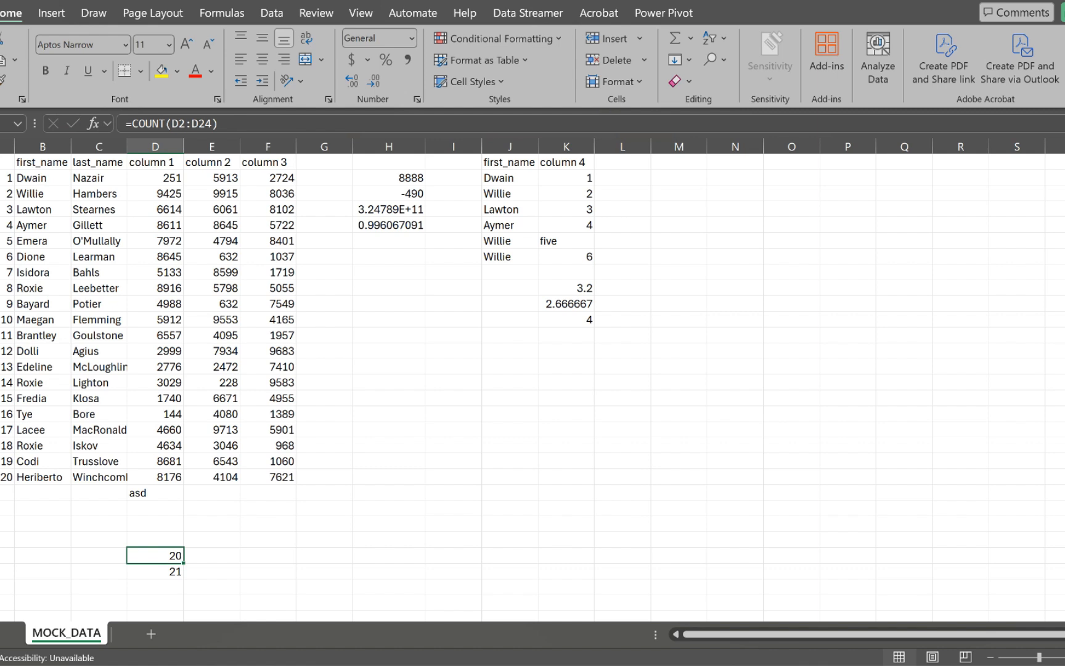
{"action": "left_click", "coordinate": [156, 571]}
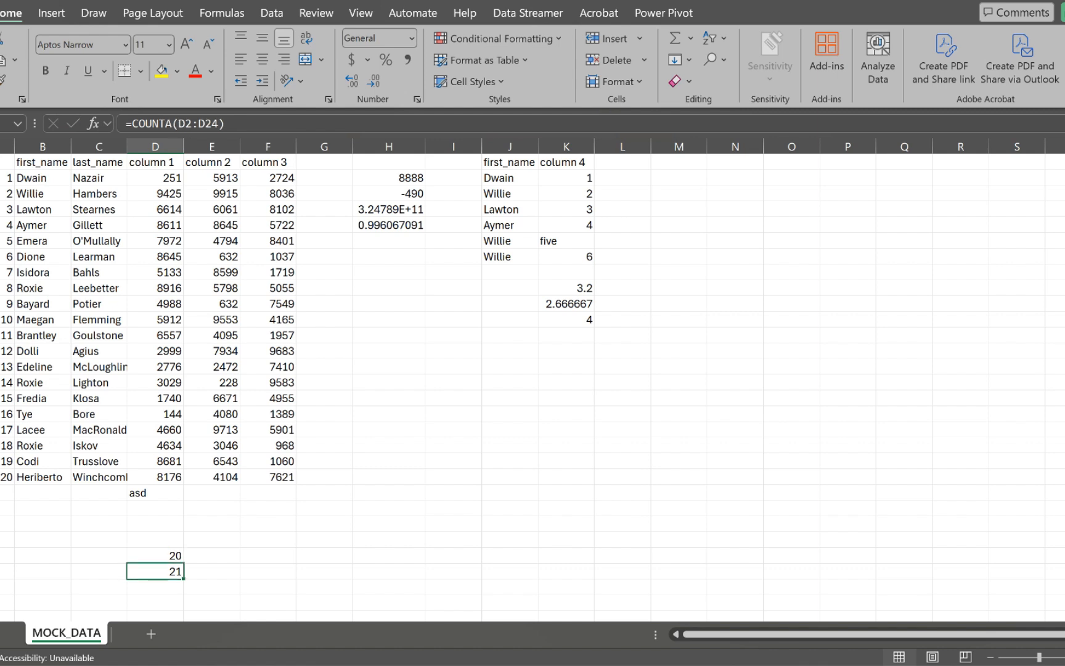
{"action": "left_click", "coordinate": [155, 494]}
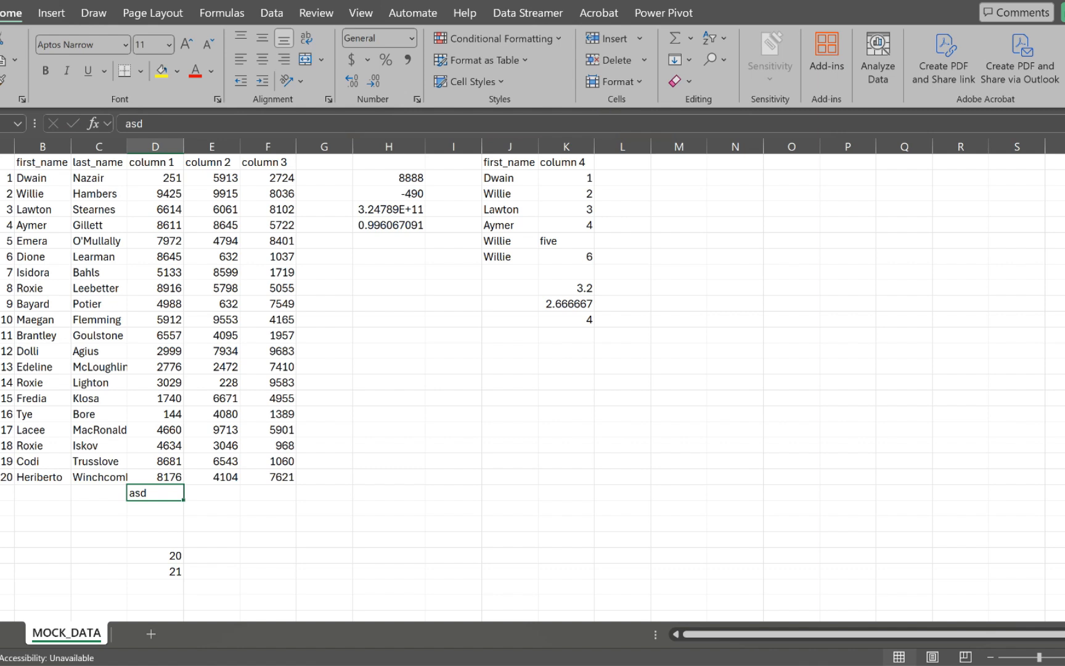
{"action": "left_click", "coordinate": [156, 572]}
Step: Enter the text sdkjnf in D23 and check the updated COUNTA result
{"action": "left_click", "coordinate": [155, 508]}
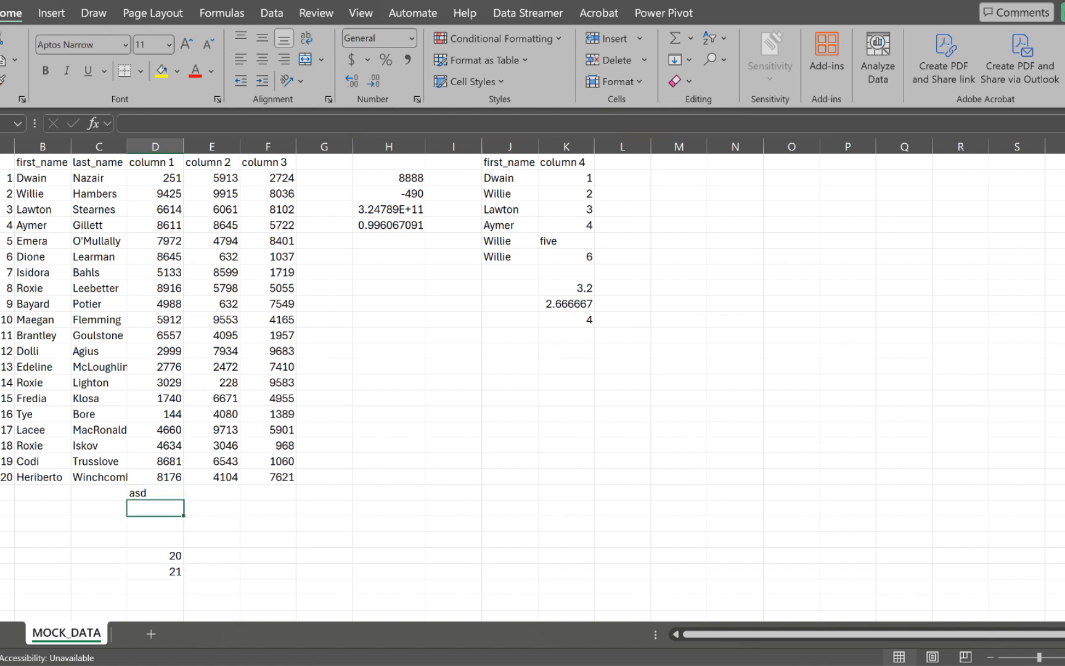
{"action": "type", "text": "sdkjnf"}
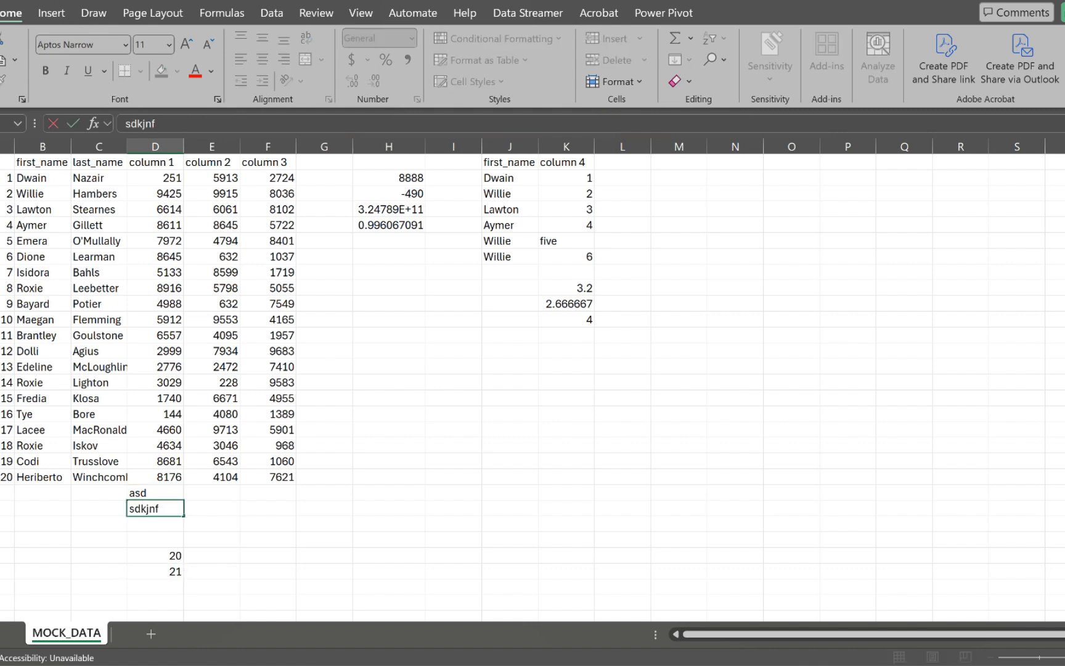
{"action": "key", "text": "Return"}
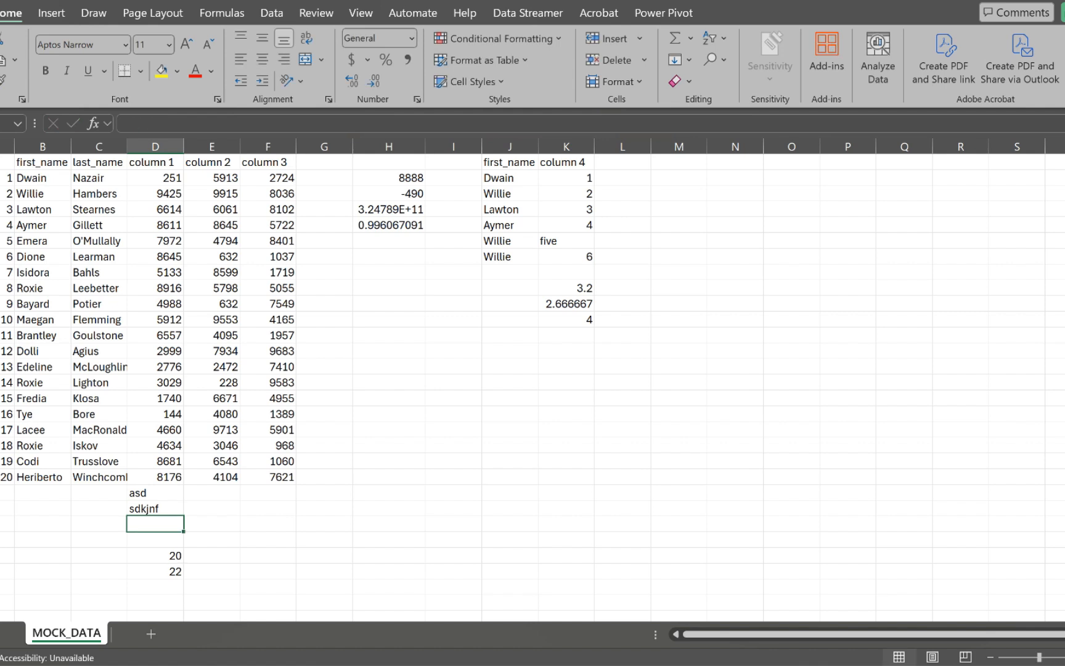
{"action": "left_click", "coordinate": [155, 571]}
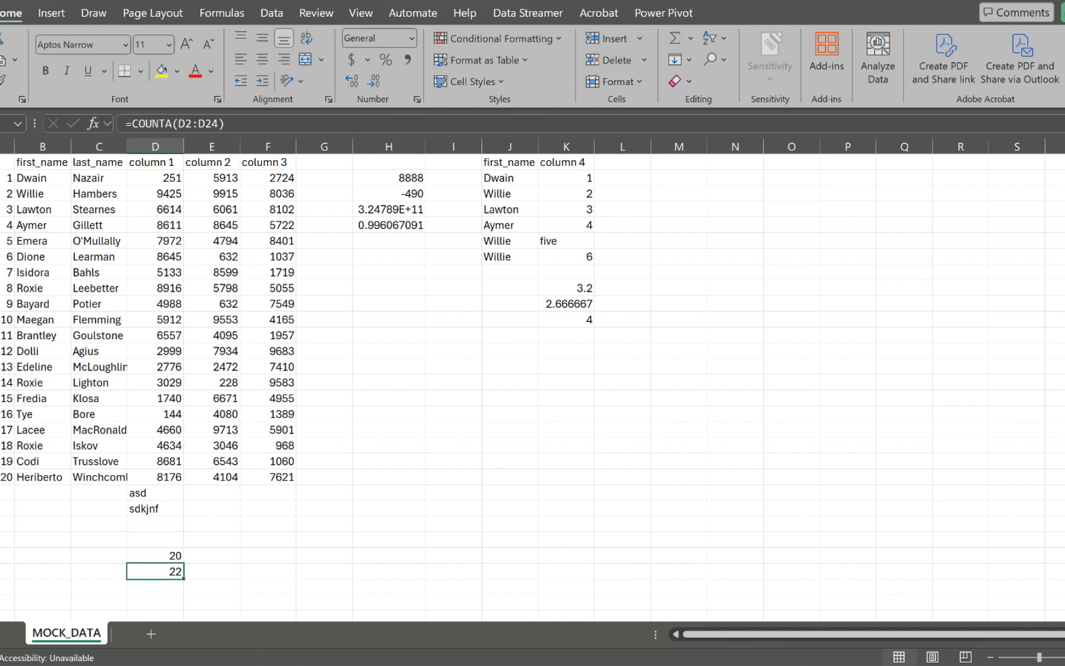
Step: Enter 45 in D24, confirming COUNT rises to 21 and COUNTA to 23
{"action": "left_click", "coordinate": [156, 524]}
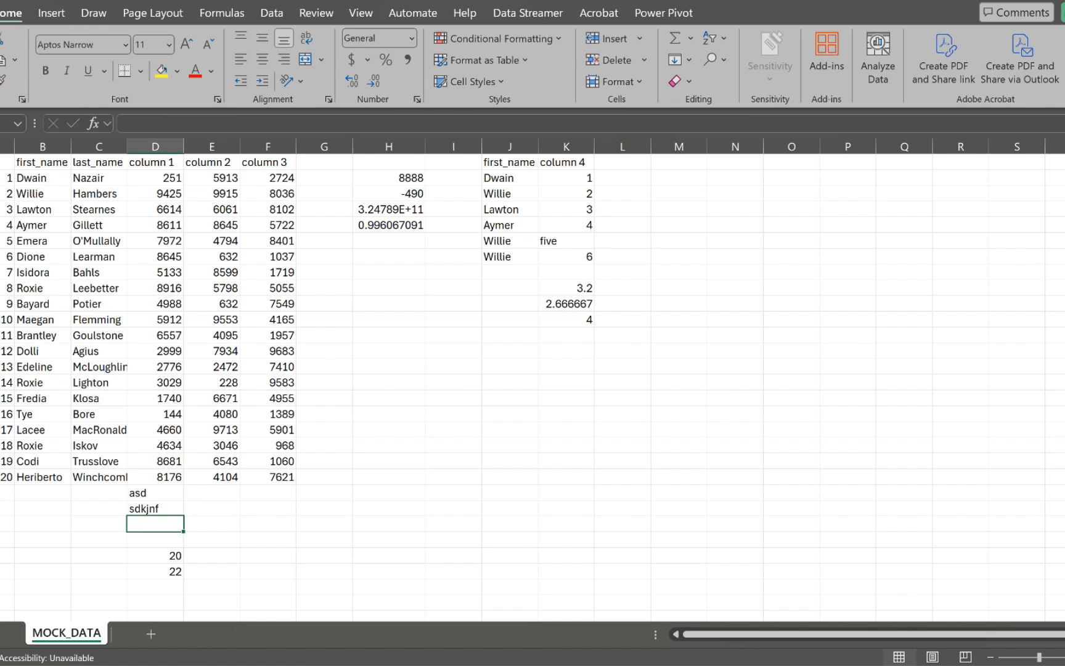
{"action": "type", "text": "45"}
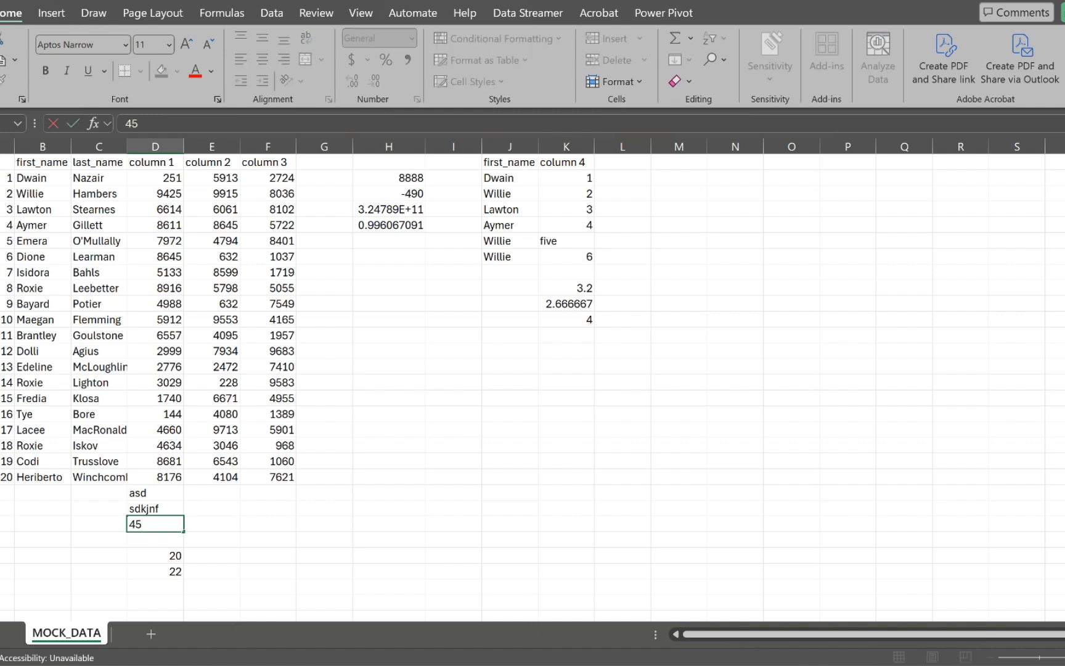
{"action": "key", "text": "Return"}
{"action": "left_click", "coordinate": [155, 555]}
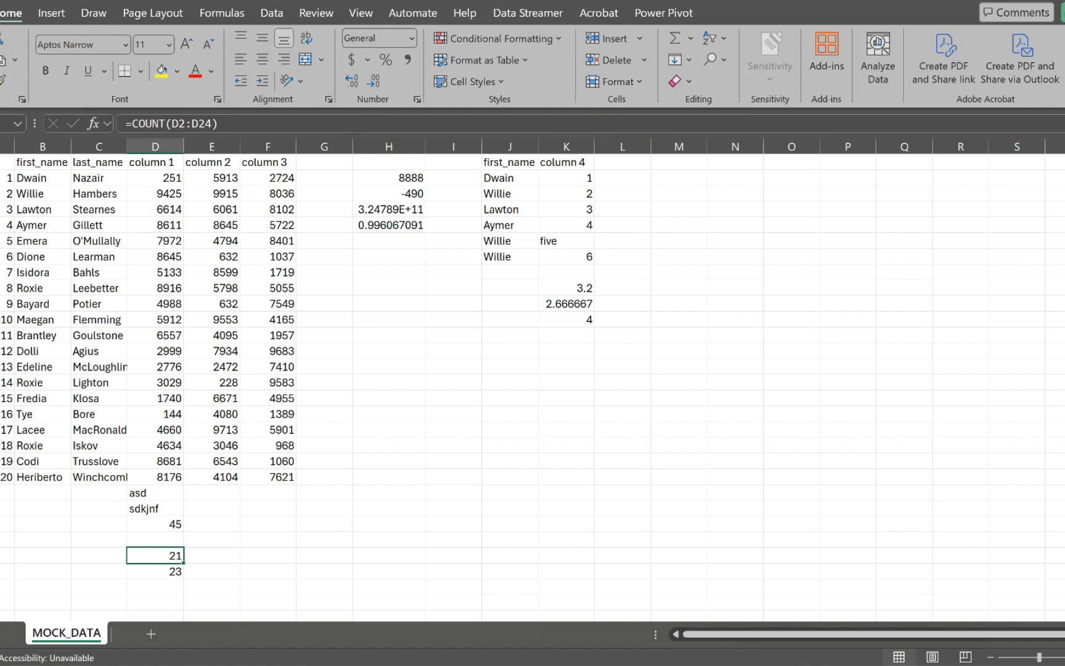
{"action": "left_click", "coordinate": [155, 572]}
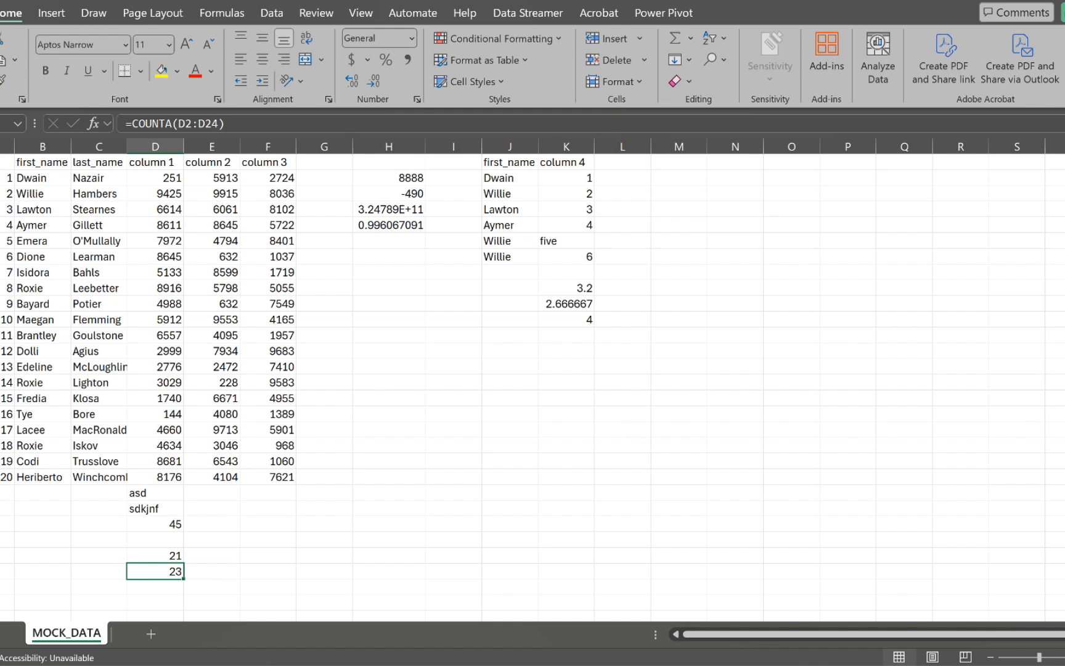
{"action": "left_click", "coordinate": [155, 587]}
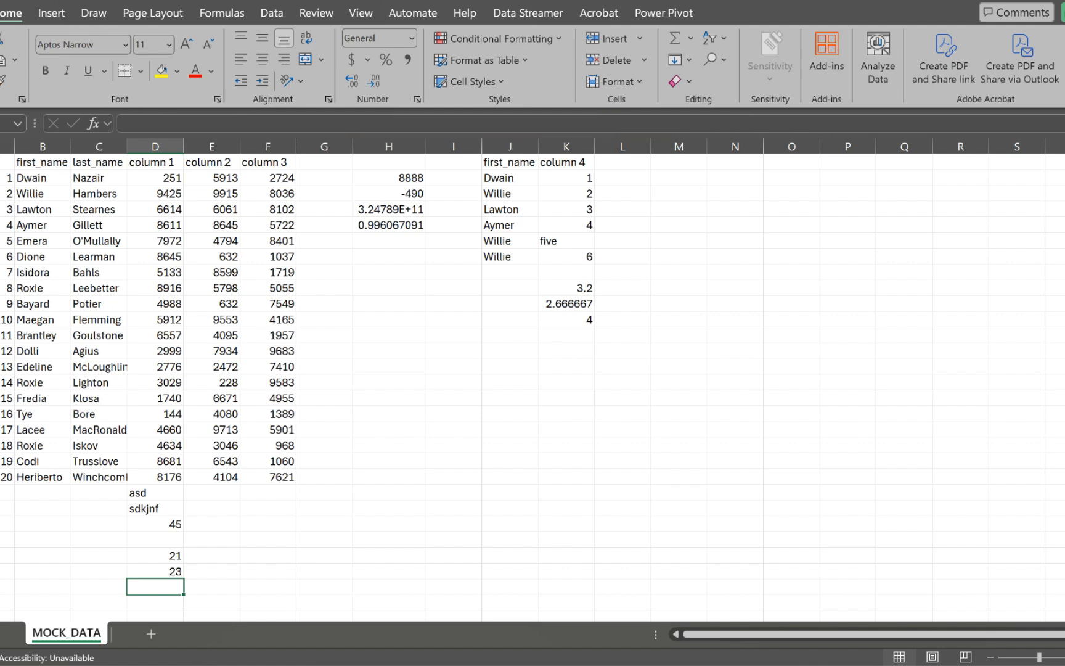
{"action": "type", "text": "="}
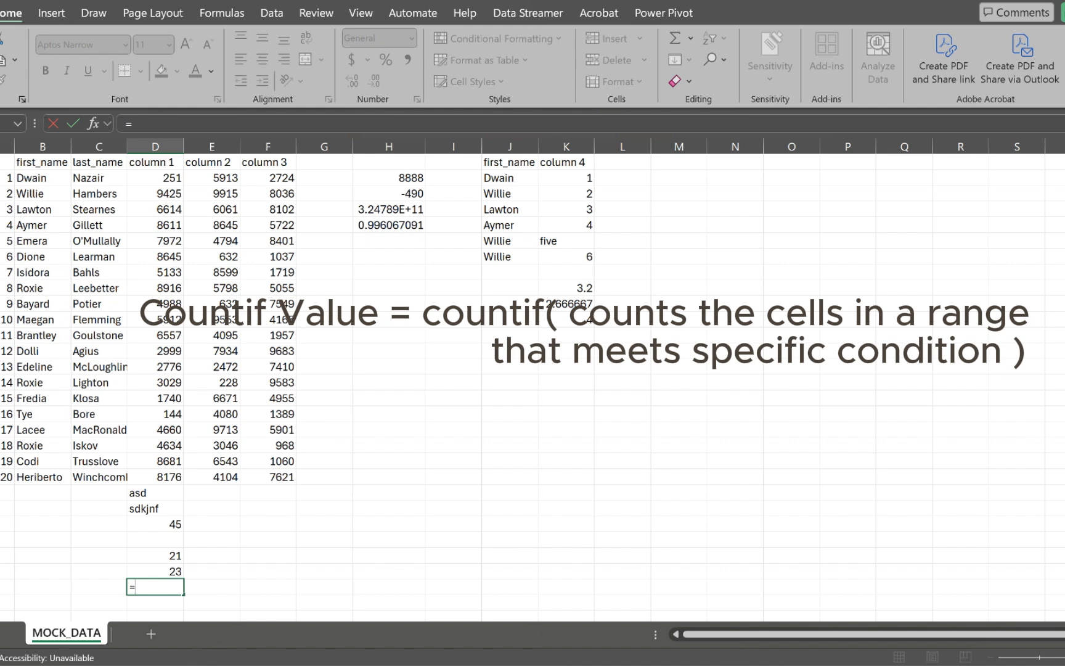
Step: Complete =COUNTIF(D2:D24,">8000") below the COUNTA result, returning 6
{"action": "type", "text": "count"}
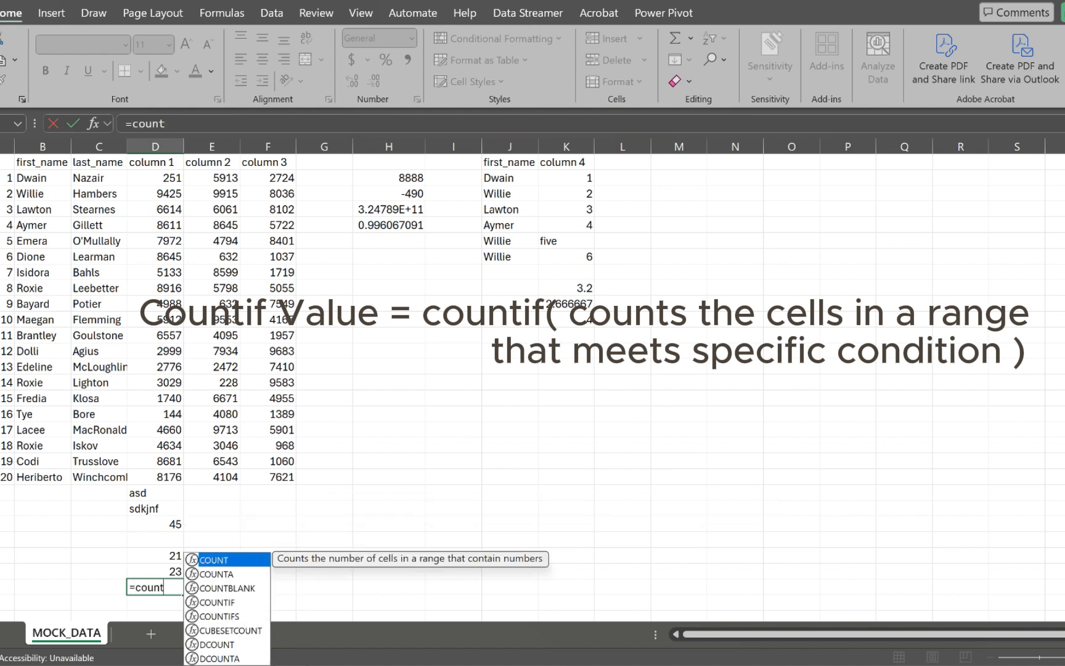
{"action": "key", "text": "Down"}
{"action": "key", "text": "Down"}
{"action": "key", "text": "Down"}
{"action": "key", "text": "Tab"}
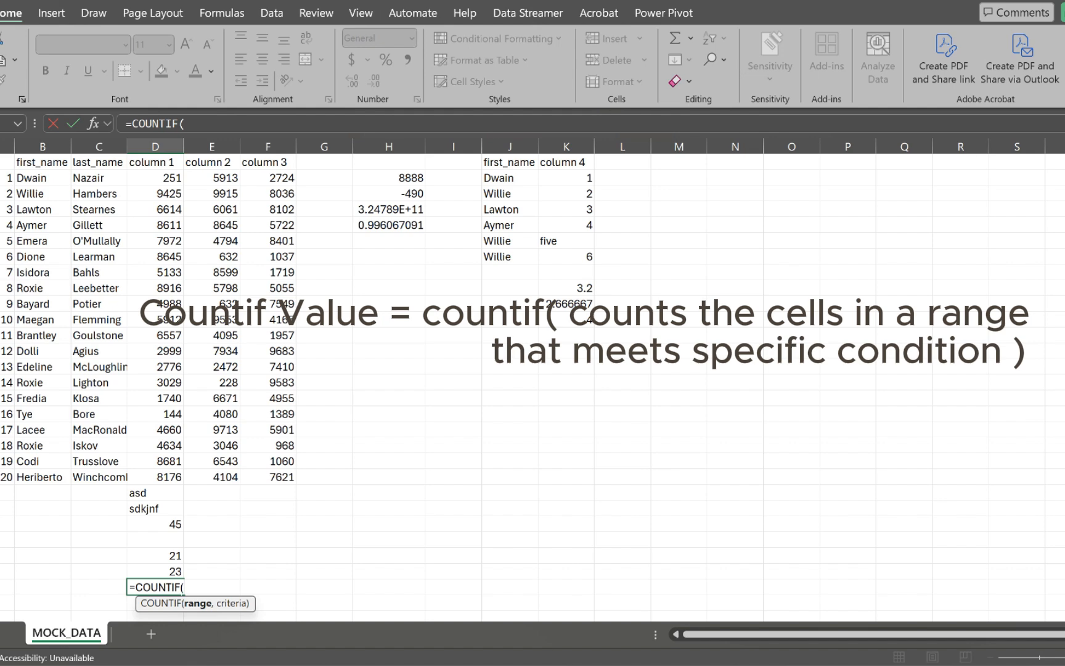
{"action": "left_click_drag", "start_coordinate": [154, 177], "coordinate": [175, 527]}
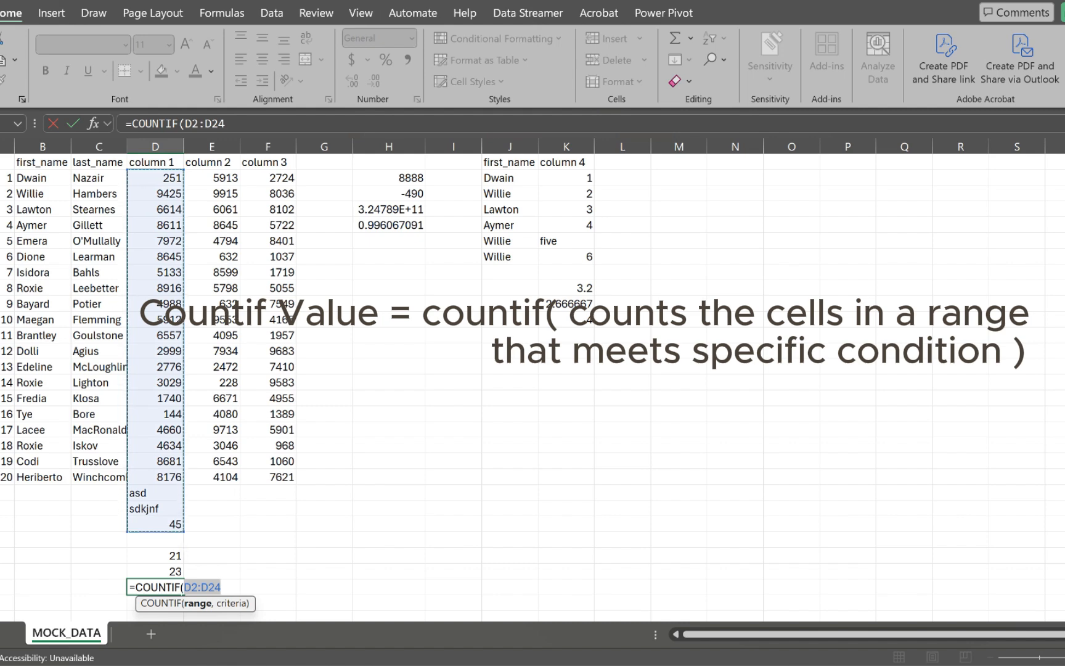
{"action": "type", "text": ","}
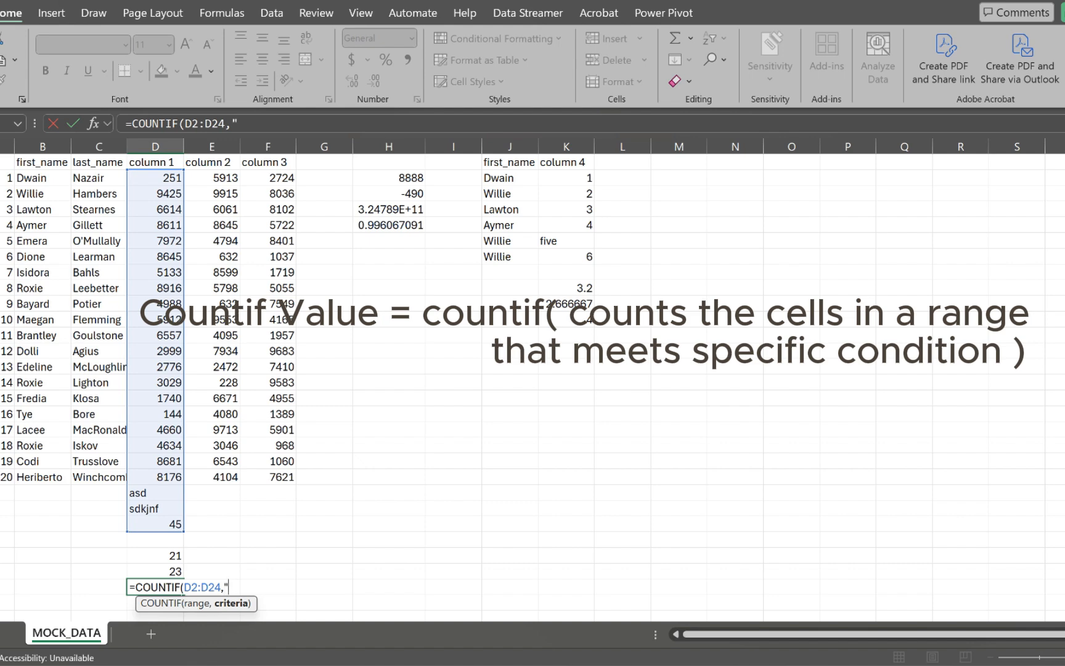
{"action": "type", "text": "\">8000"}
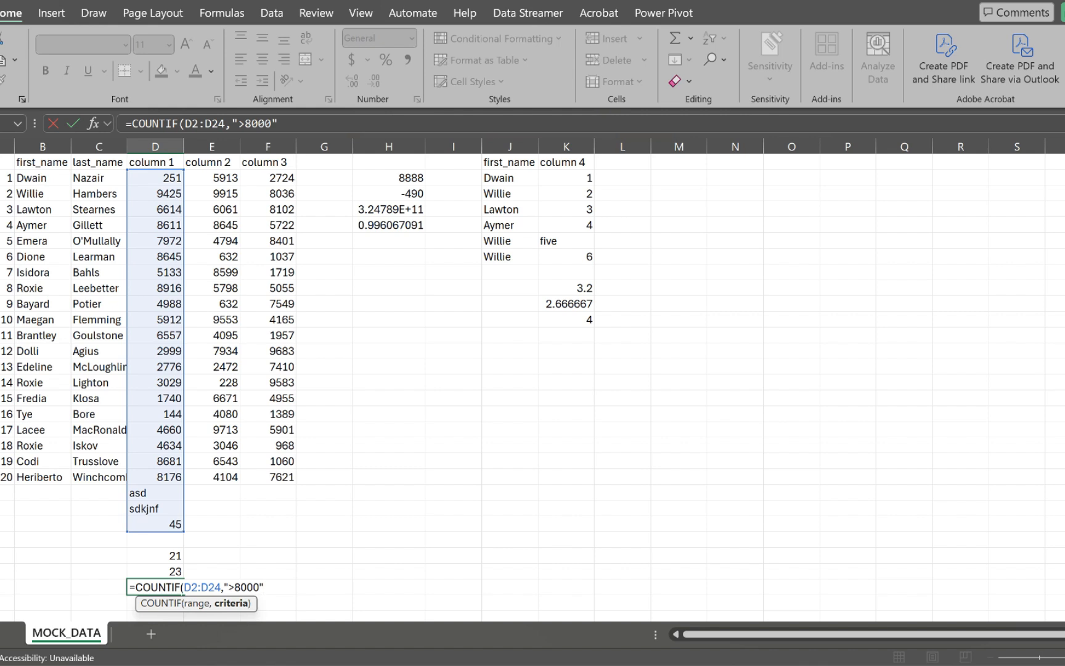
{"action": "type", "text": ")"}
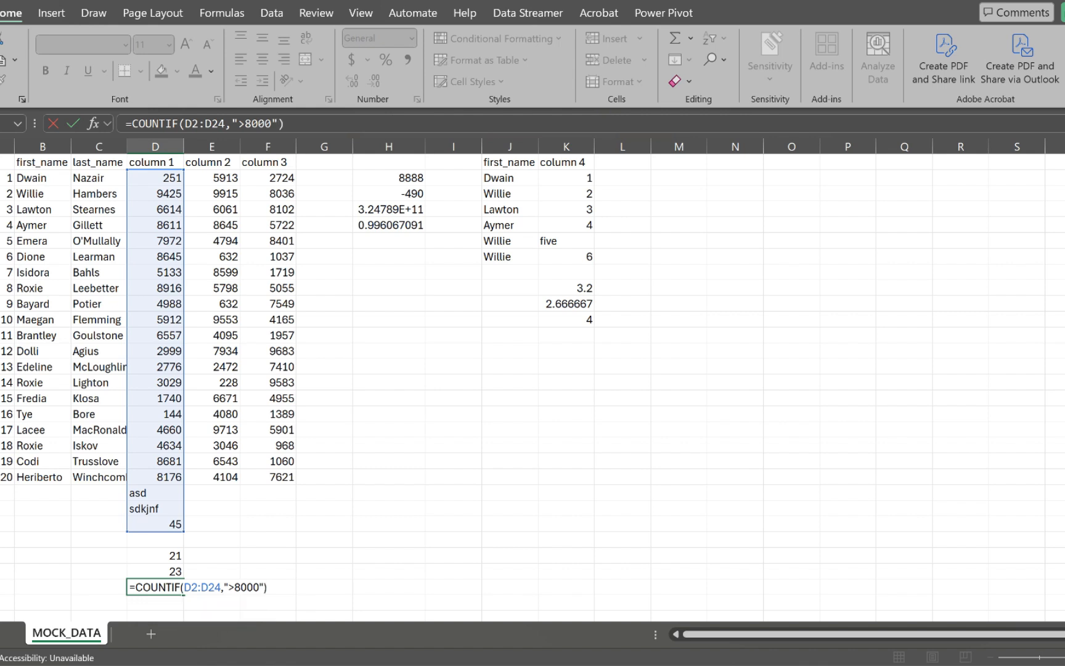
{"action": "key", "text": "Return"}
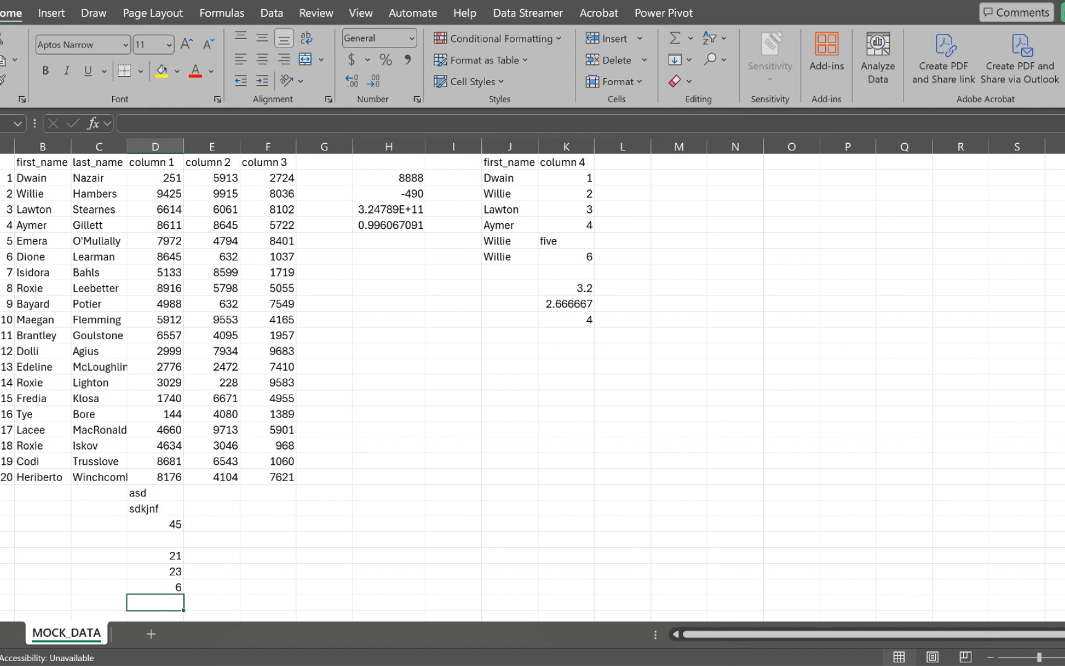
{"action": "left_click", "coordinate": [155, 587]}
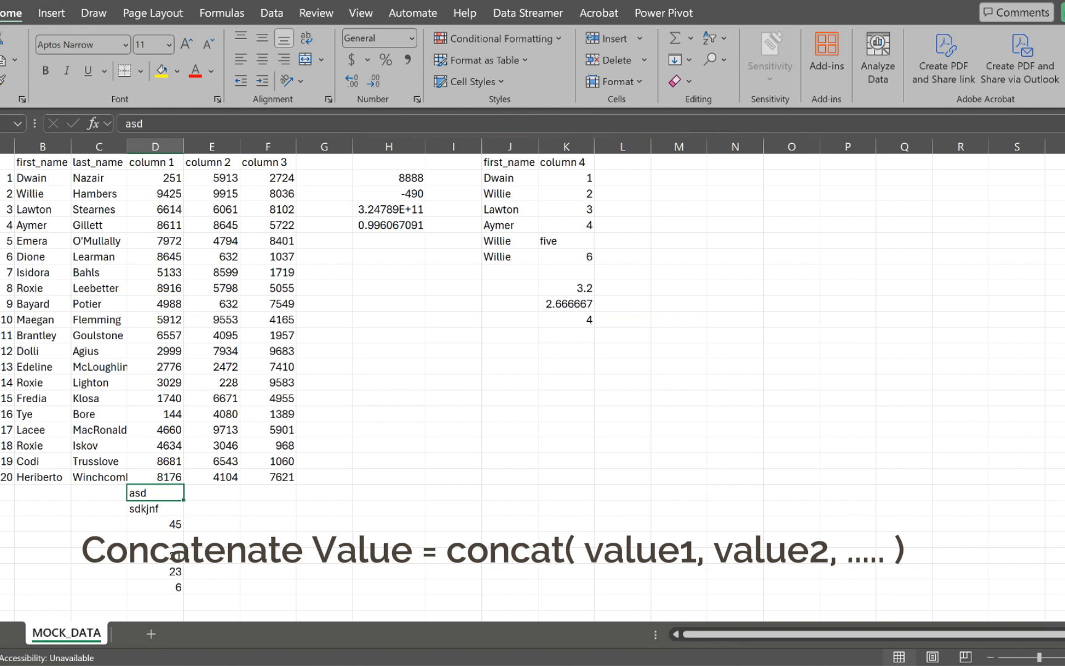
{"action": "scroll", "coordinate": [532, 346], "scroll_direction": "up", "scroll_amount": 2}
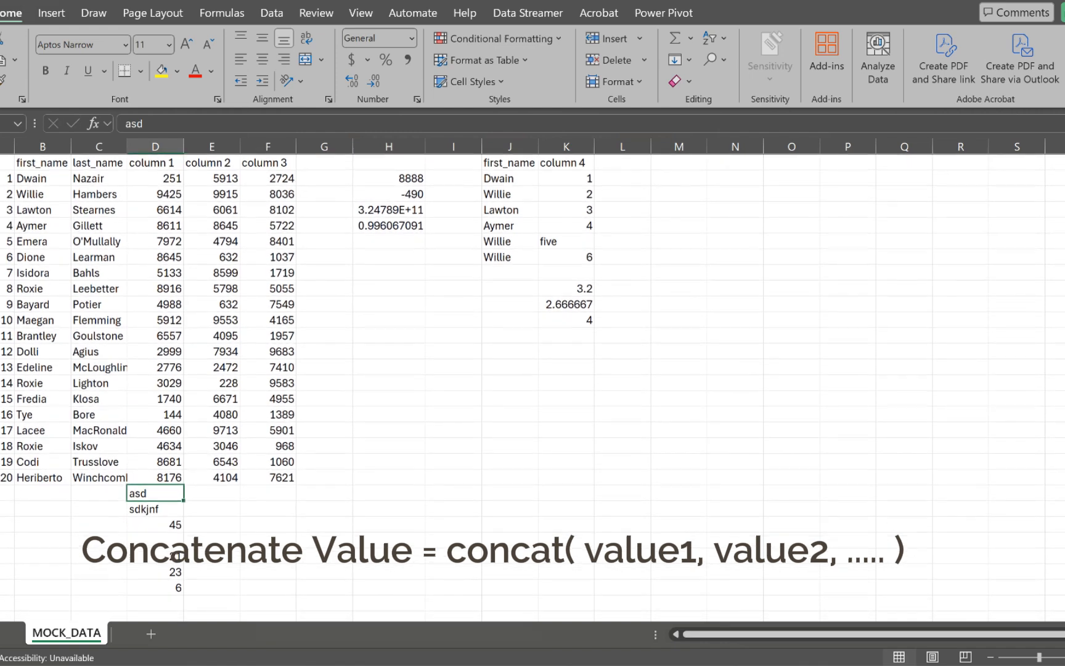
Step: Build a CONCAT formula in M2 joining B2 and C2, and autofit column M
{"action": "left_click", "coordinate": [679, 178]}
{"action": "type", "text": "="}
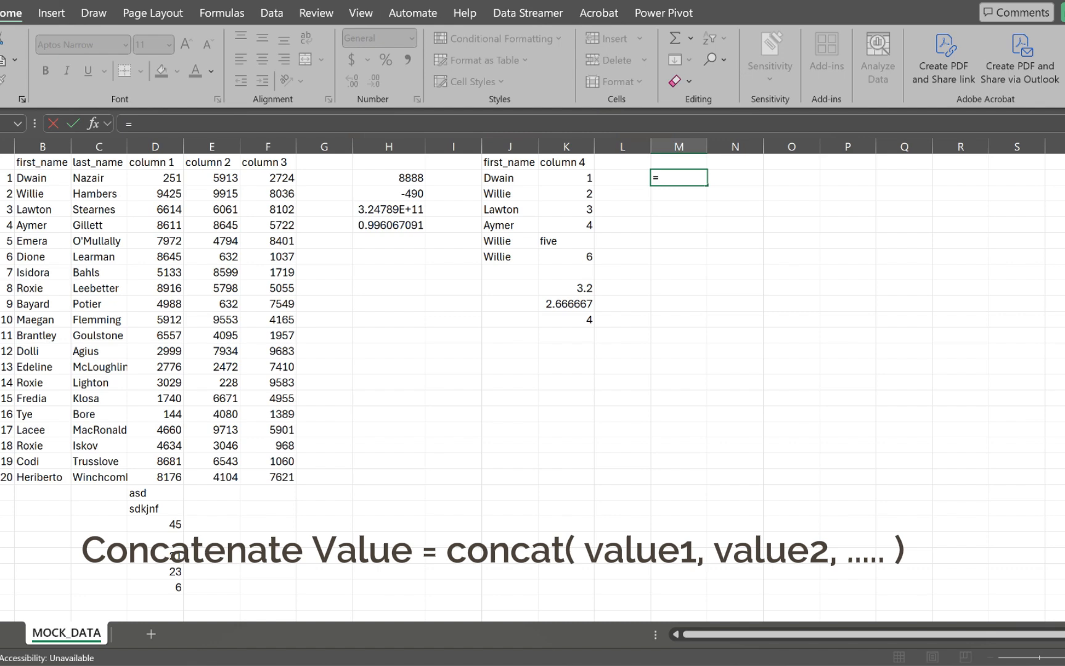
{"action": "type", "text": "n"}
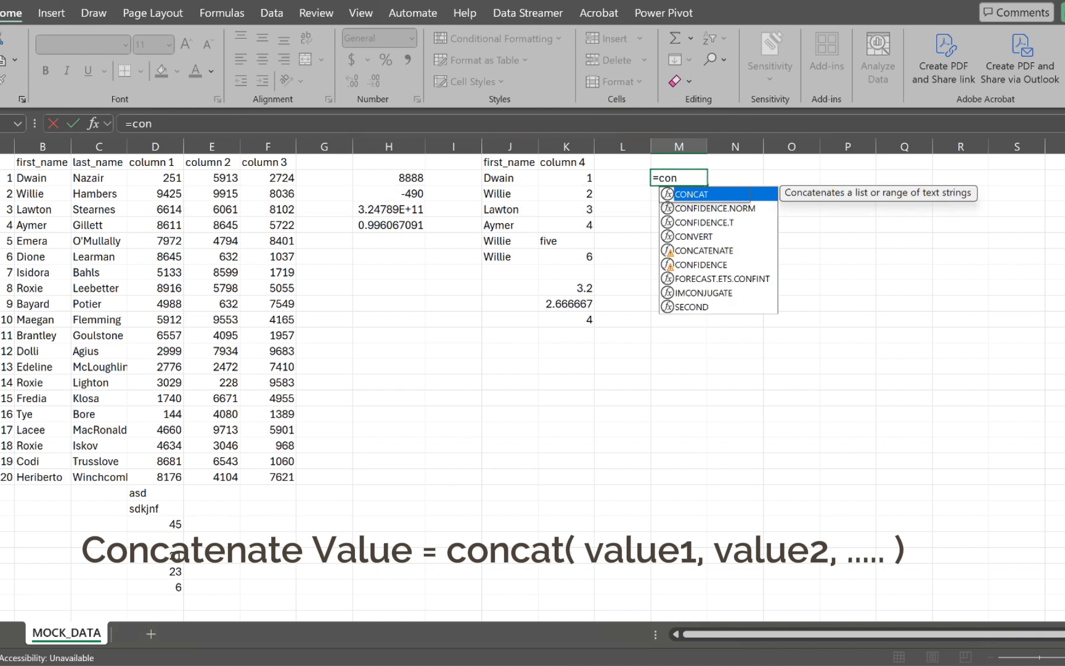
{"action": "key", "text": "Tab"}
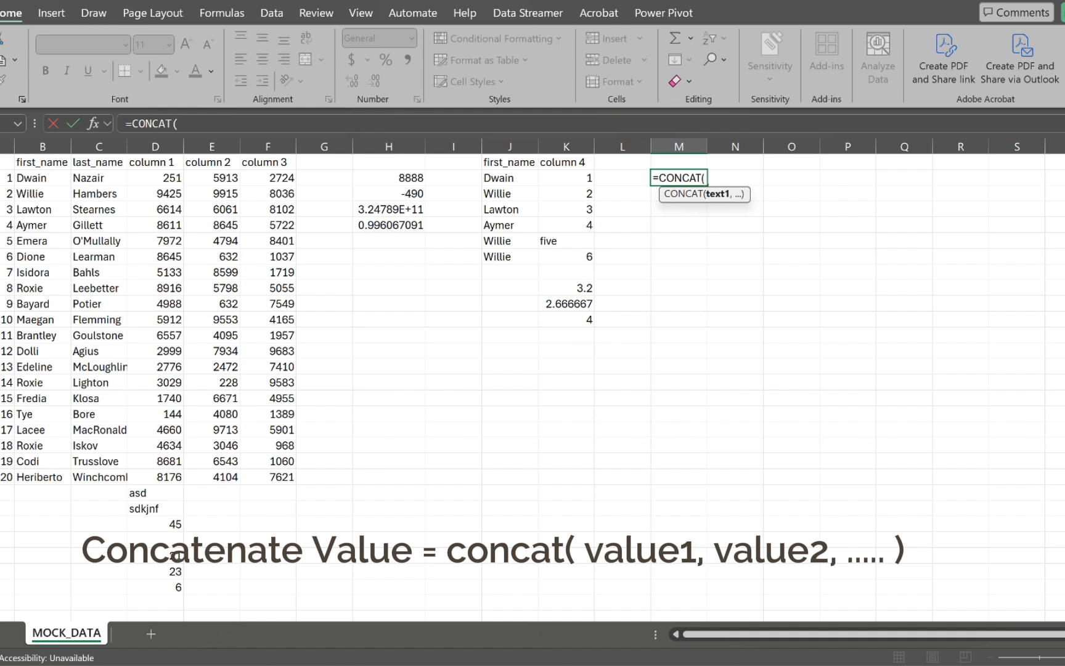
{"action": "left_click", "coordinate": [43, 178]}
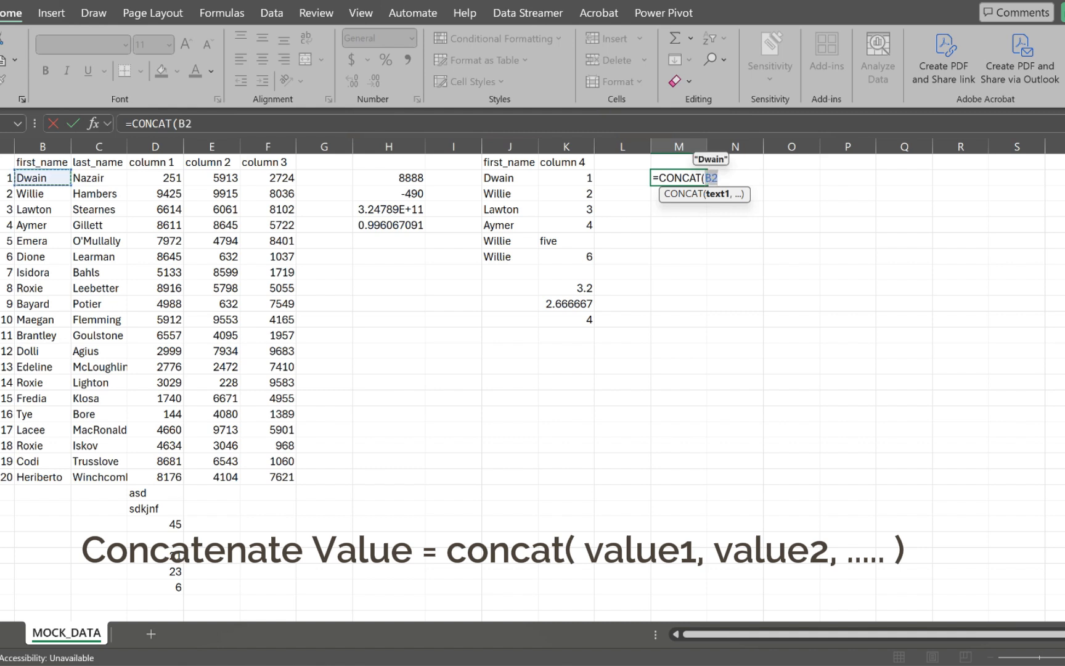
{"action": "type", "text": ","}
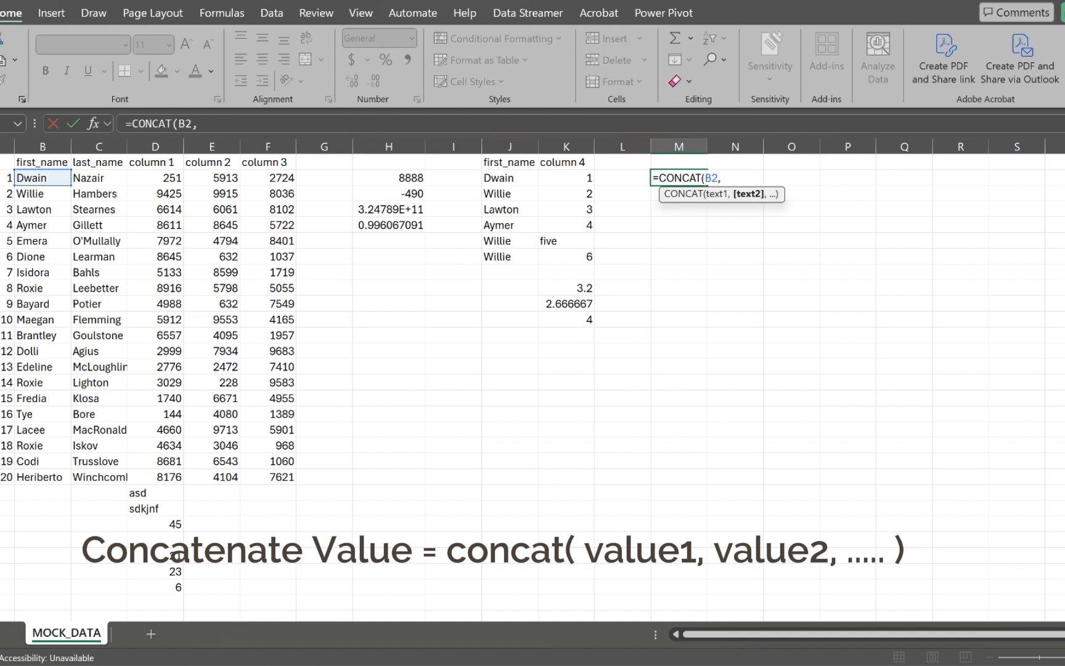
{"action": "left_click", "coordinate": [99, 178]}
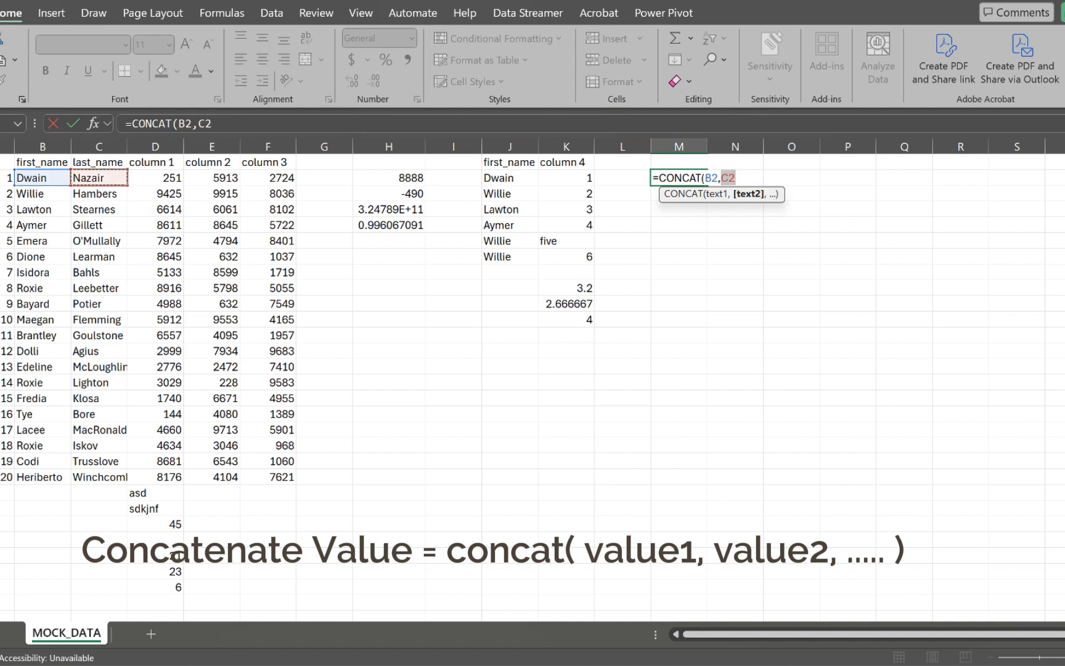
{"action": "type", "text": ")"}
{"action": "key", "text": "Return"}
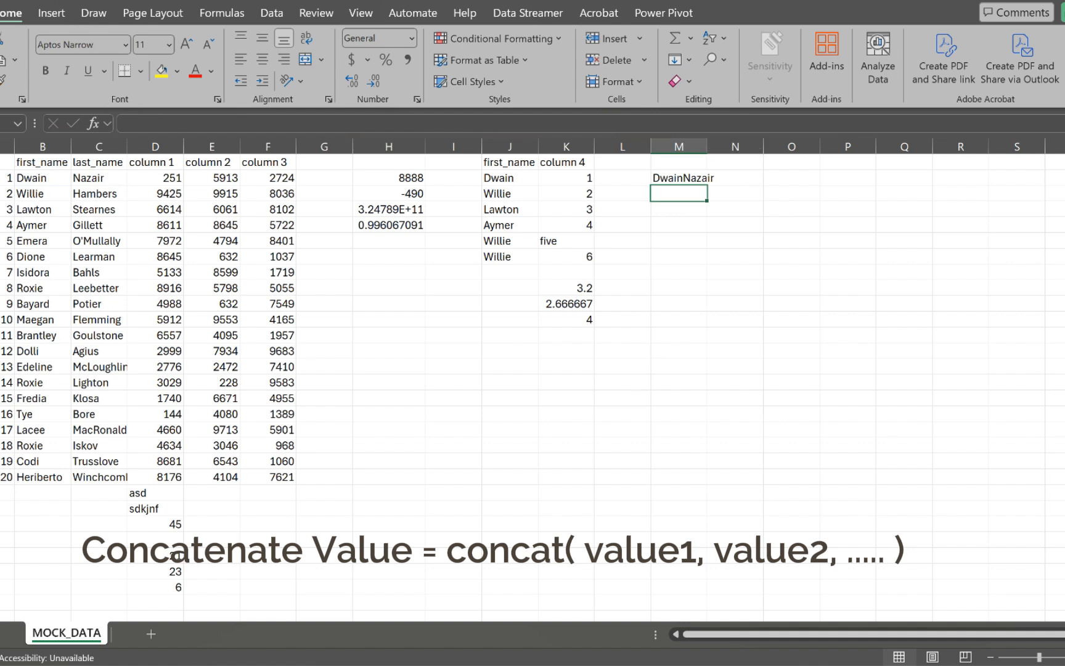
{"action": "double_click", "coordinate": [707, 147]}
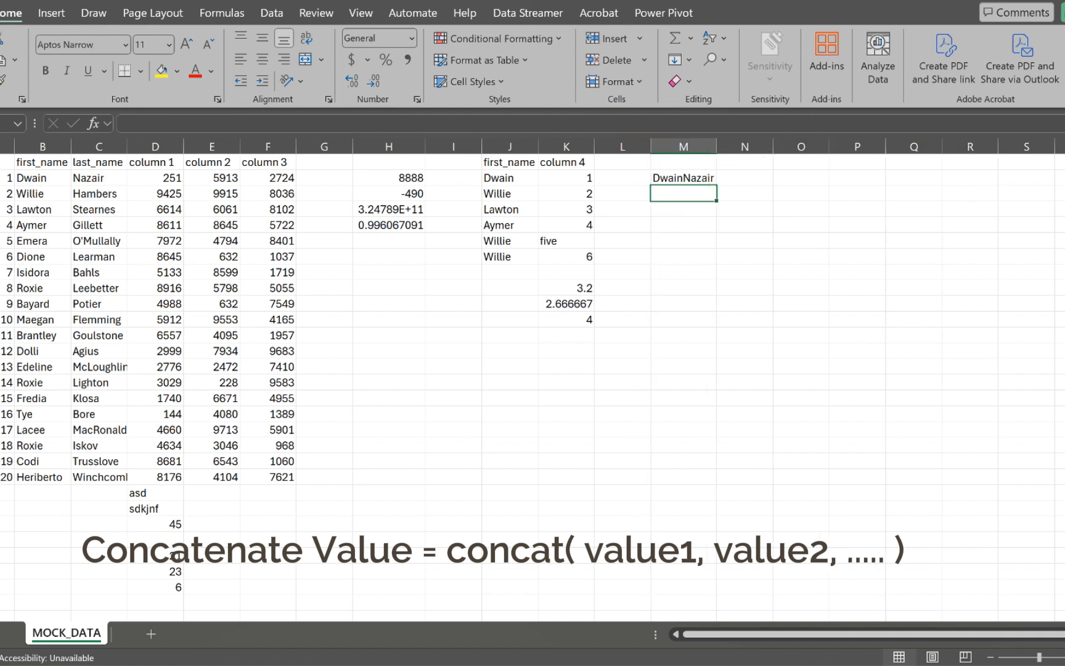
{"action": "left_click", "coordinate": [683, 179]}
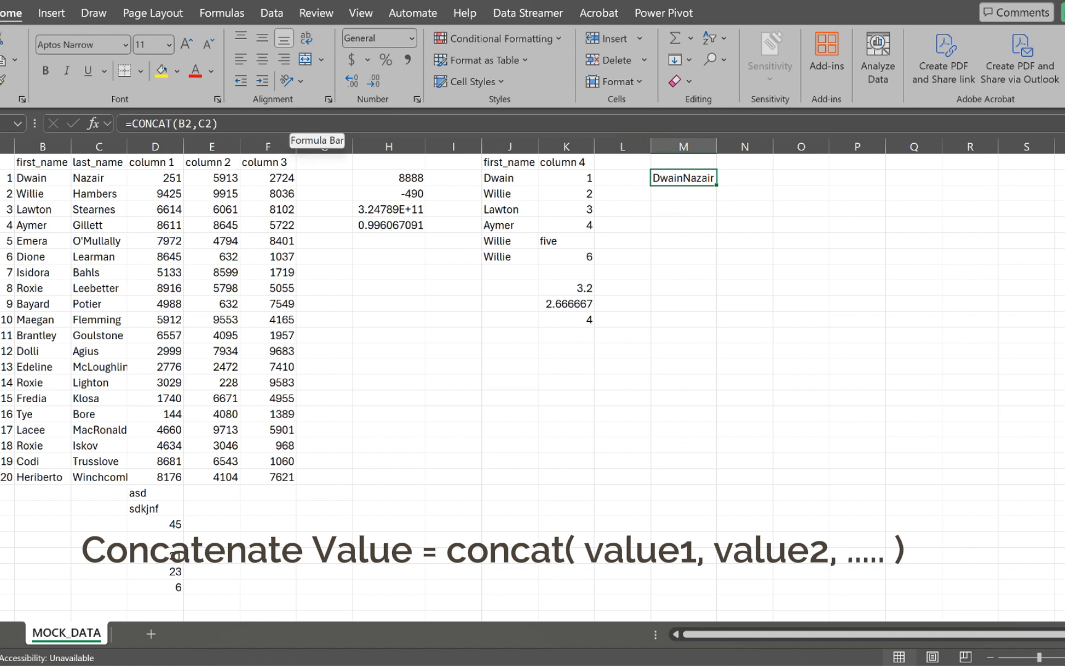
Step: Edit the M2 formula to =CONCAT(B2," ",C2) so a space separates the names
{"action": "key", "text": "F2"}
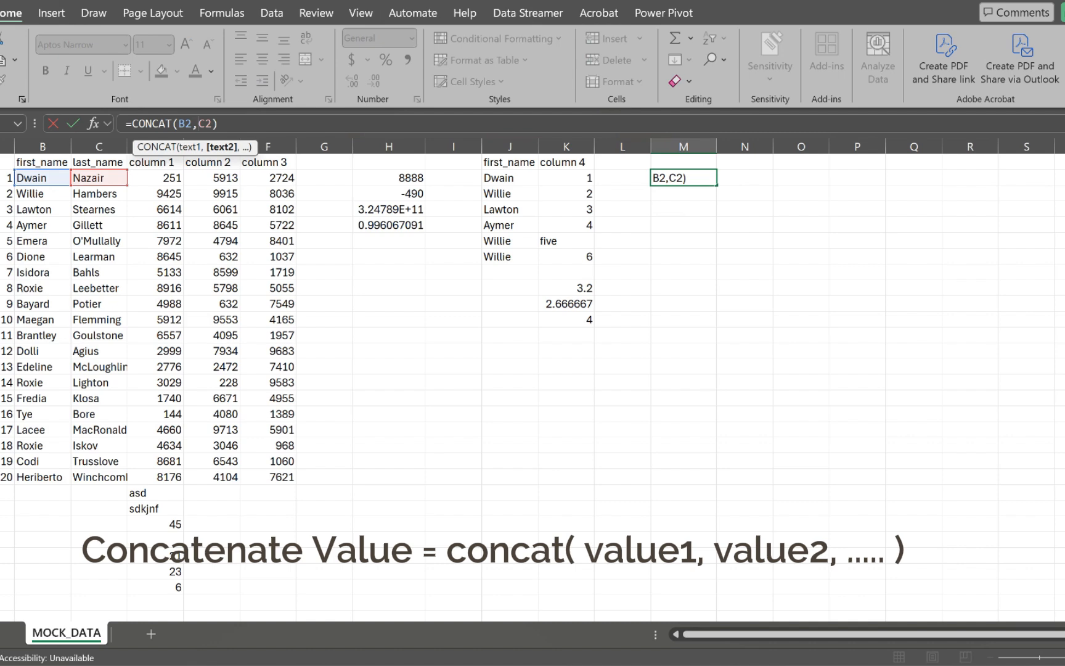
{"action": "type", "text": "\"\""}
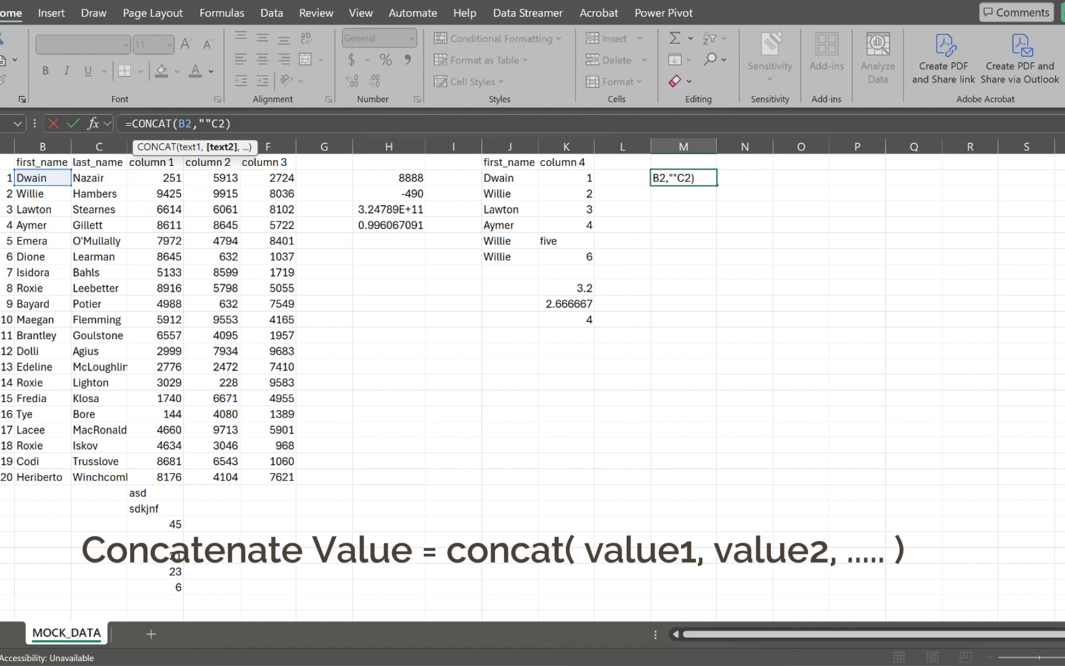
{"action": "type", "text": ","}
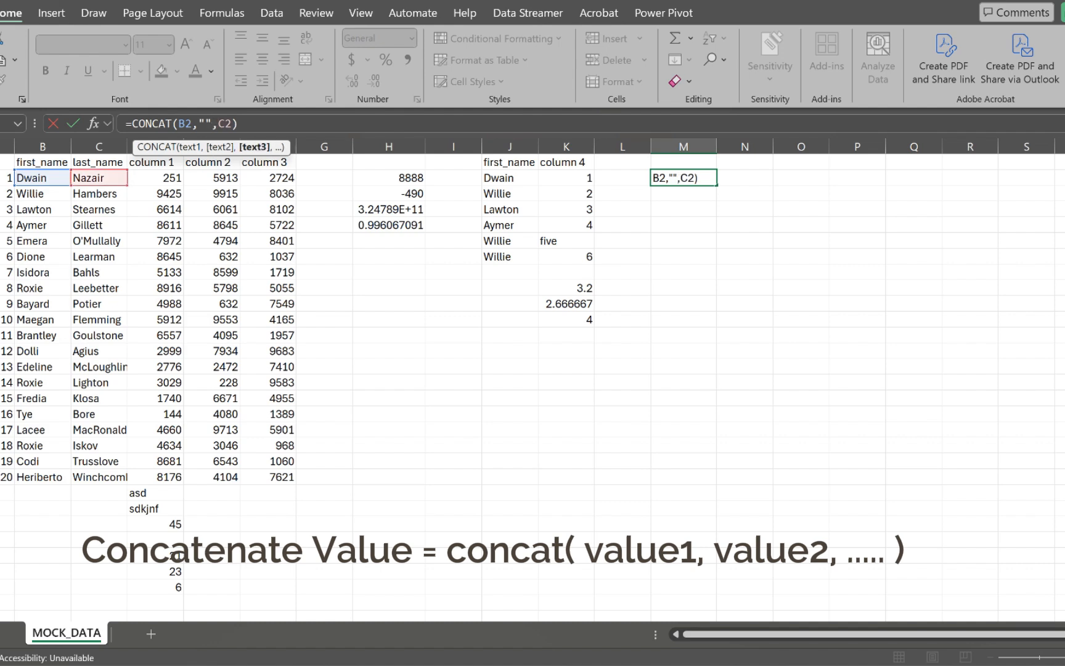
{"action": "key", "text": "Return"}
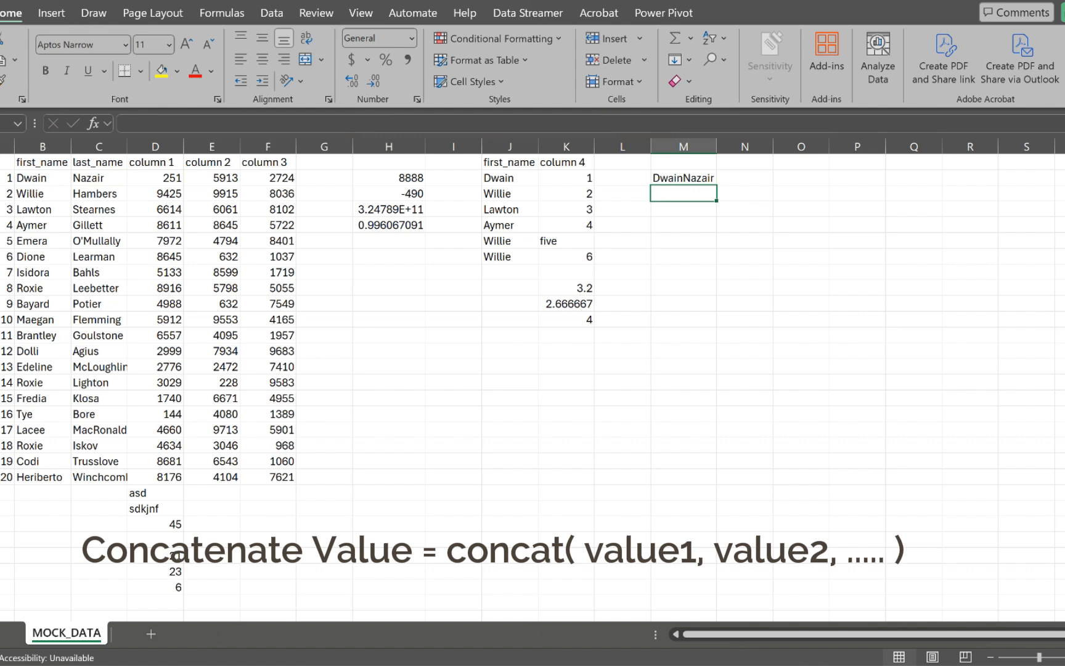
{"action": "left_click", "coordinate": [684, 178]}
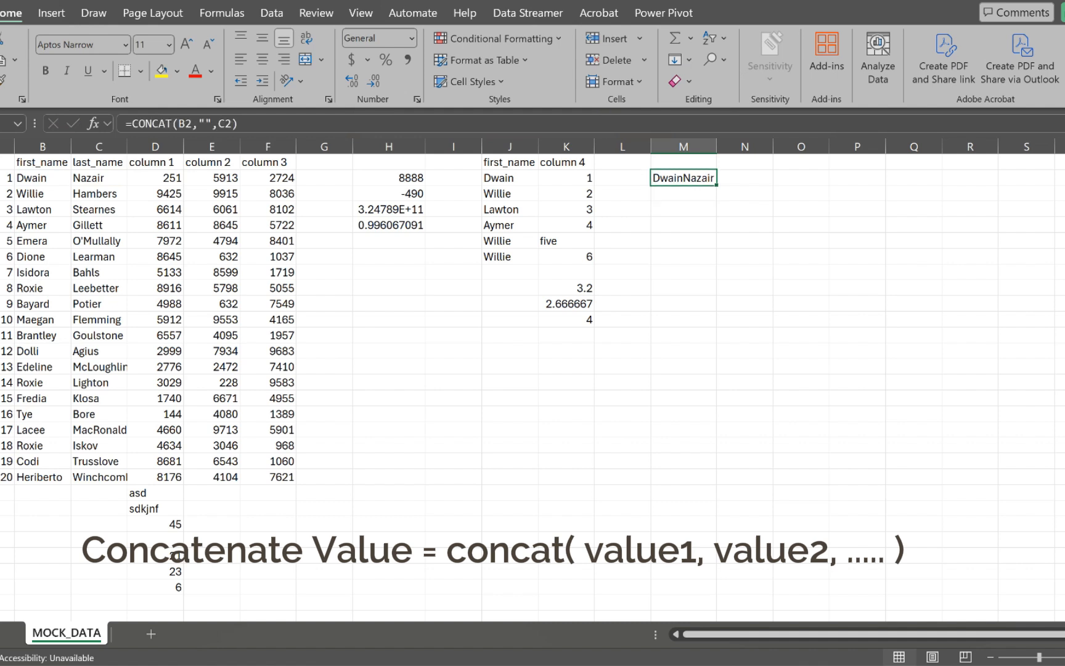
{"action": "left_click", "coordinate": [201, 123]}
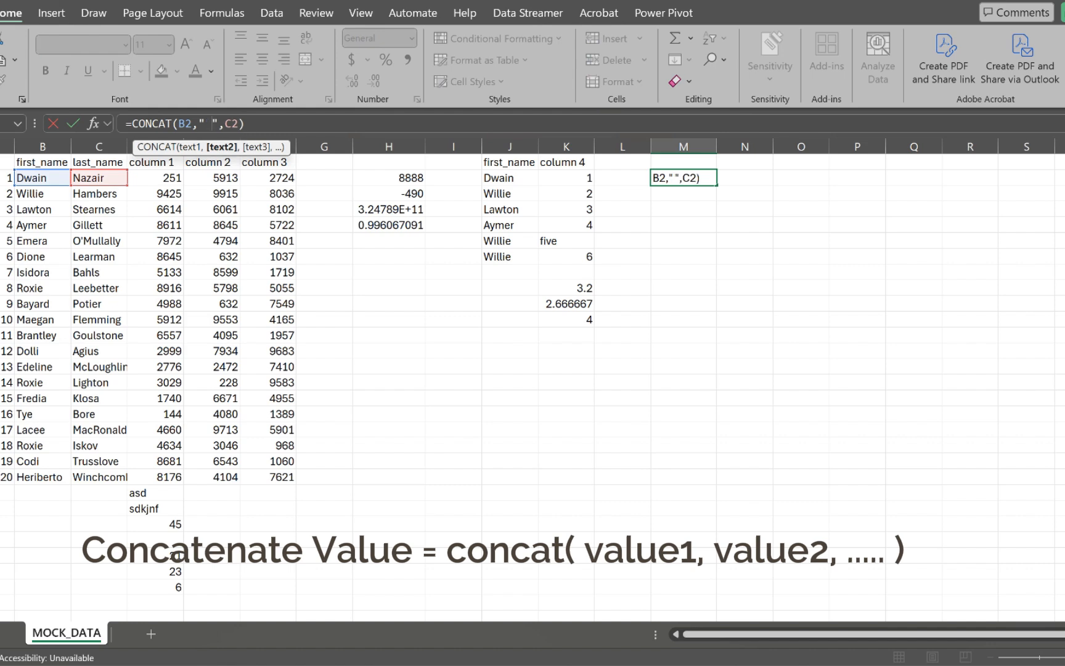
{"action": "key", "text": "Return"}
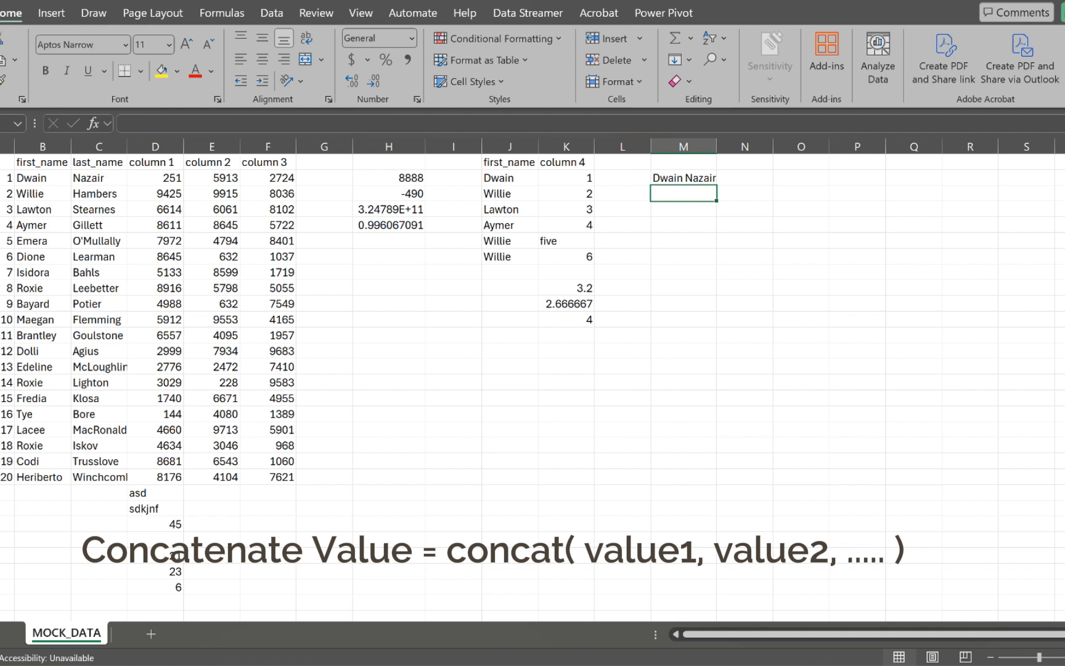
{"action": "left_click", "coordinate": [683, 178]}
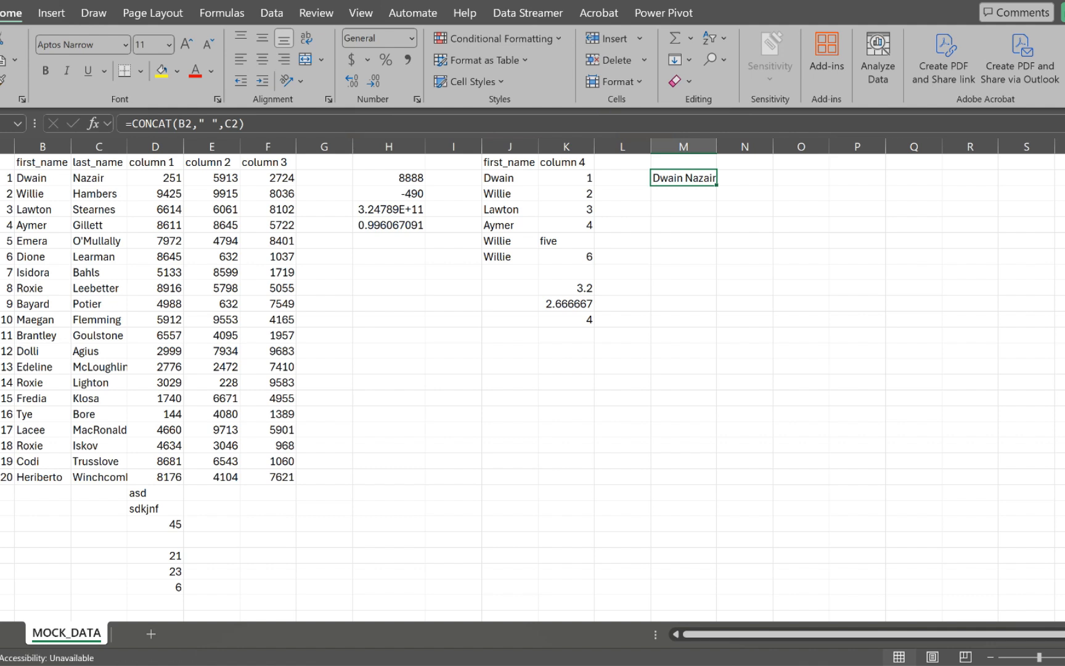
Step: Fill the M2 CONCAT formula down through M21 and autofit column M
{"action": "left_click_drag", "start_coordinate": [717, 184], "coordinate": [715, 465]}
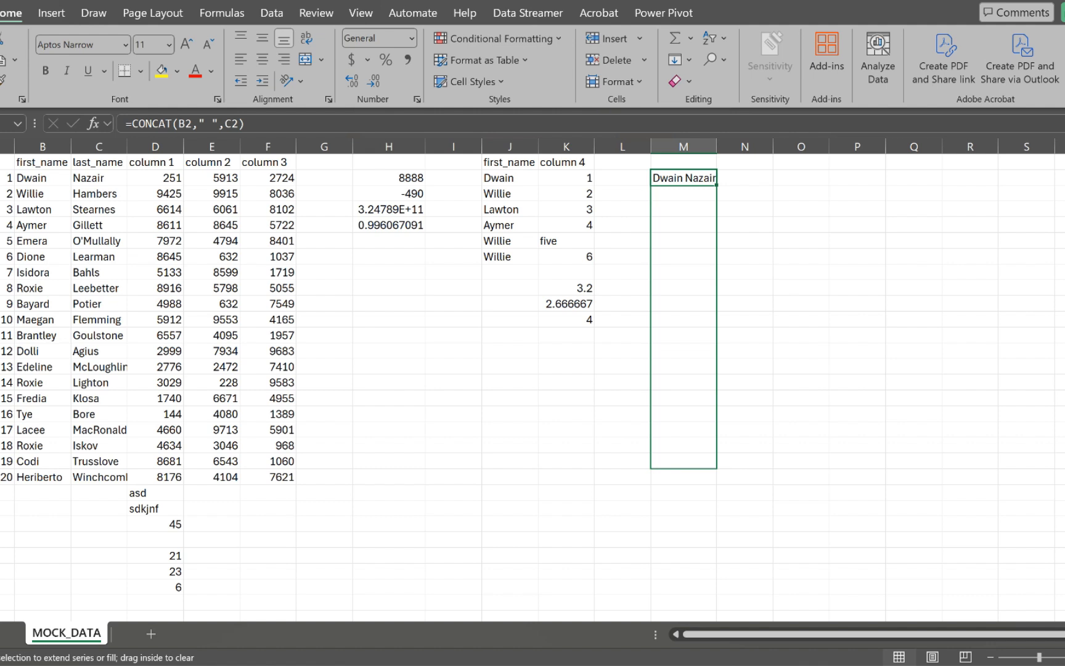
{"action": "left_click_drag", "start_coordinate": [715, 466], "coordinate": [715, 484]}
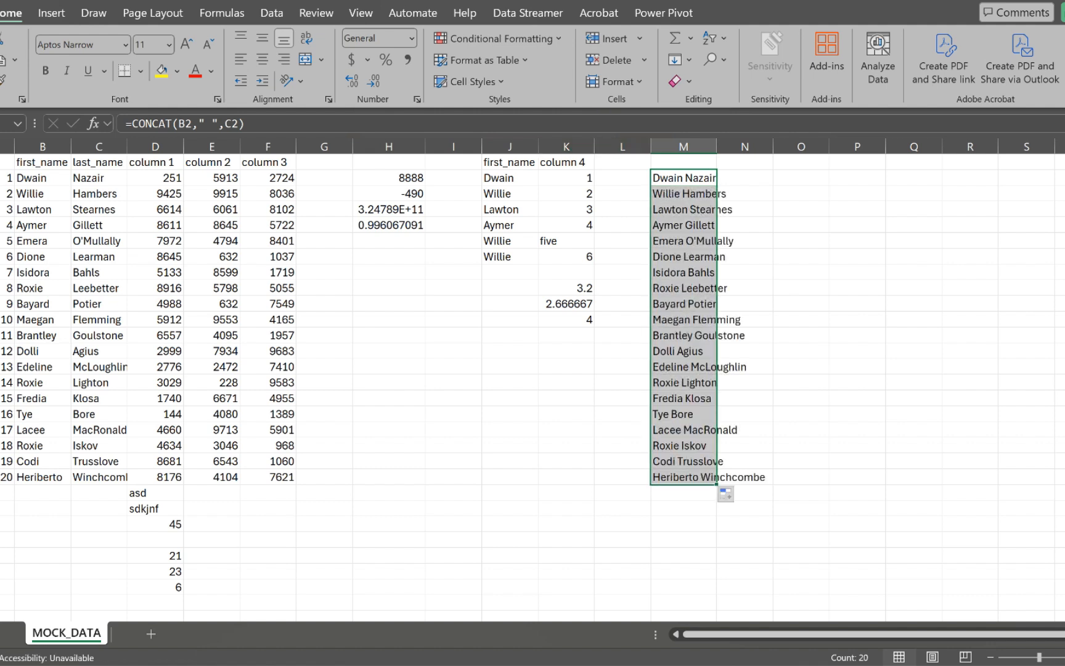
{"action": "double_click", "coordinate": [717, 147]}
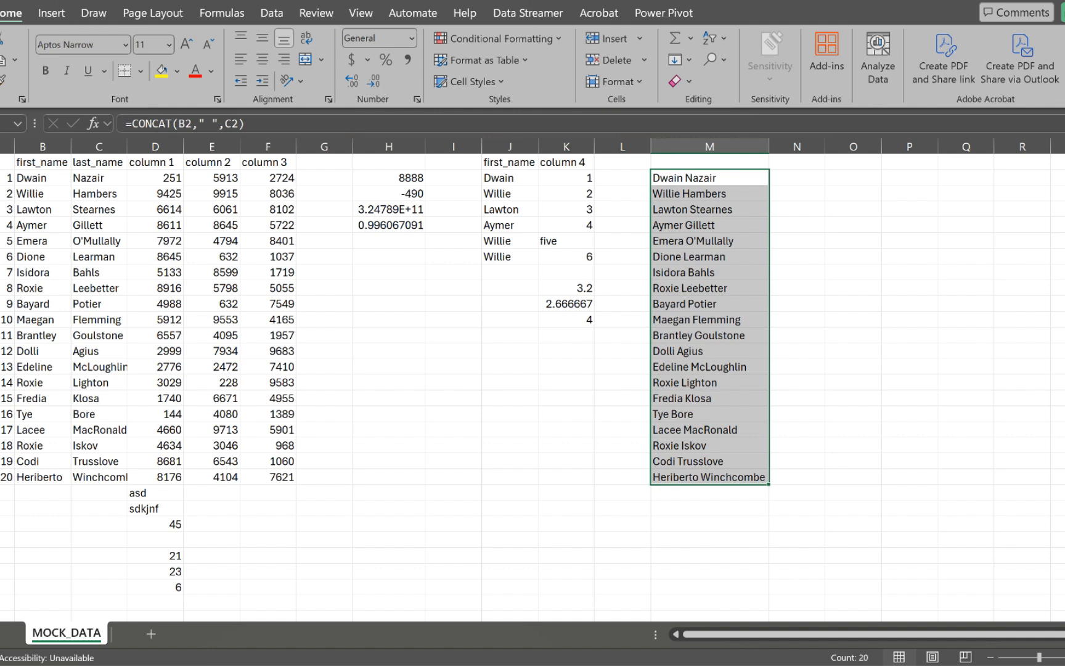
{"action": "left_click", "coordinate": [797, 179]}
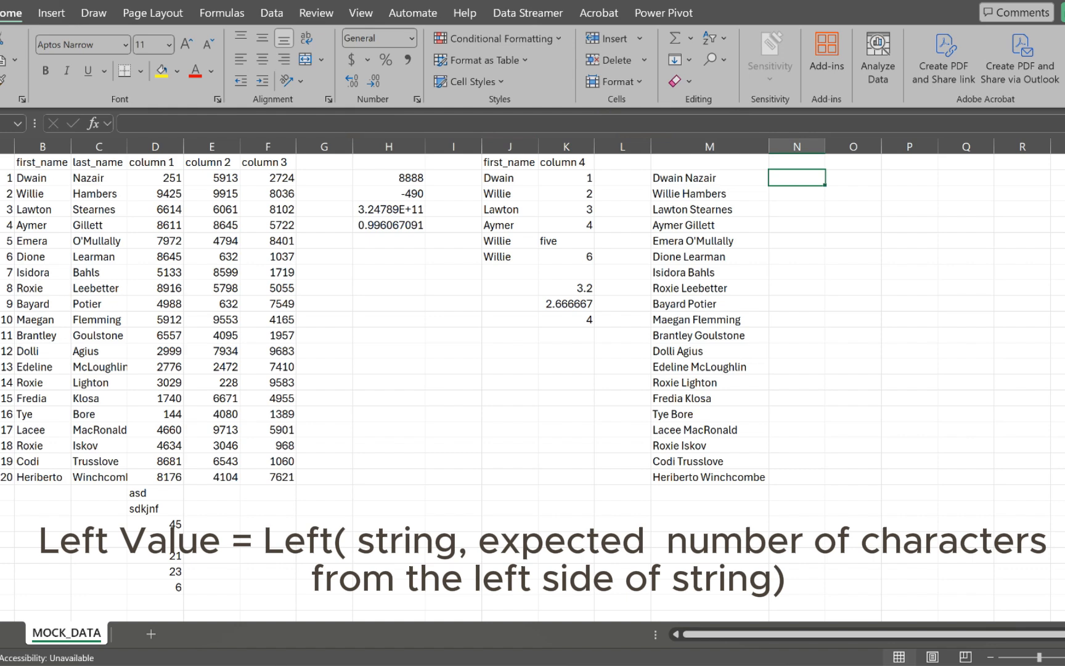
Step: Enter =LEFT(B2,3) in N2 and fill it down through row 21
{"action": "type", "text": "=lef"}
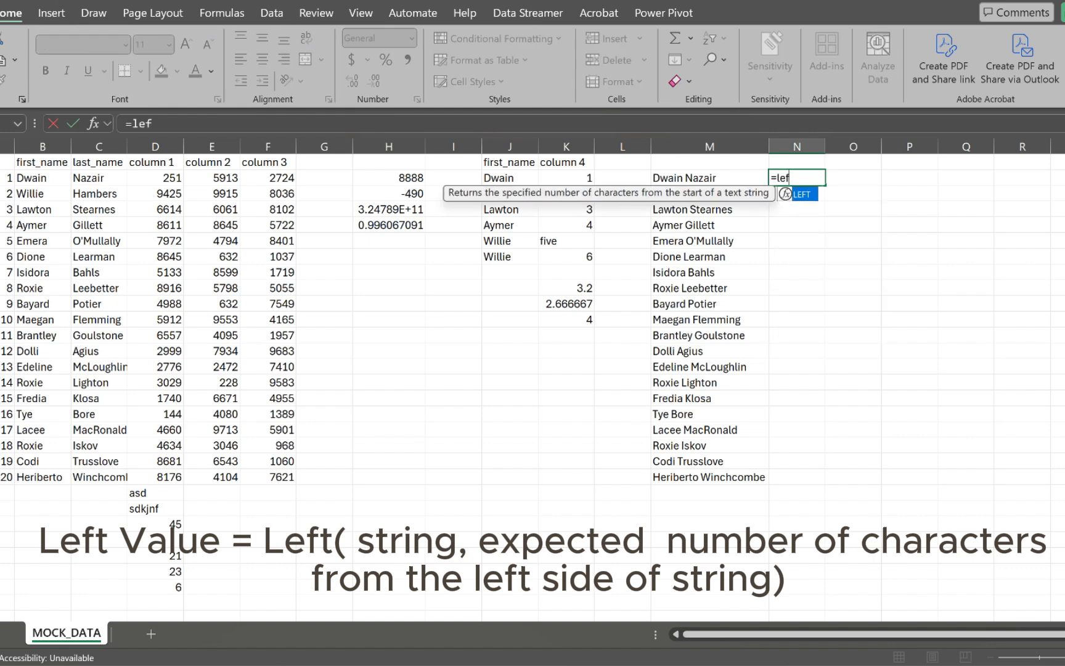
{"action": "key", "text": "Tab"}
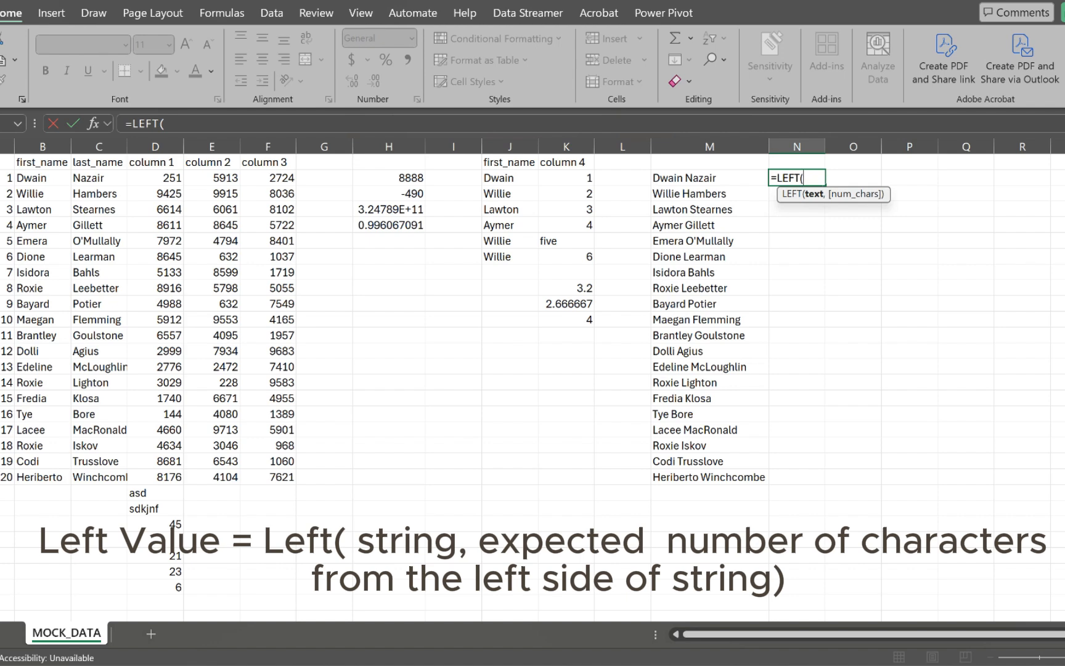
{"action": "left_click", "coordinate": [42, 178]}
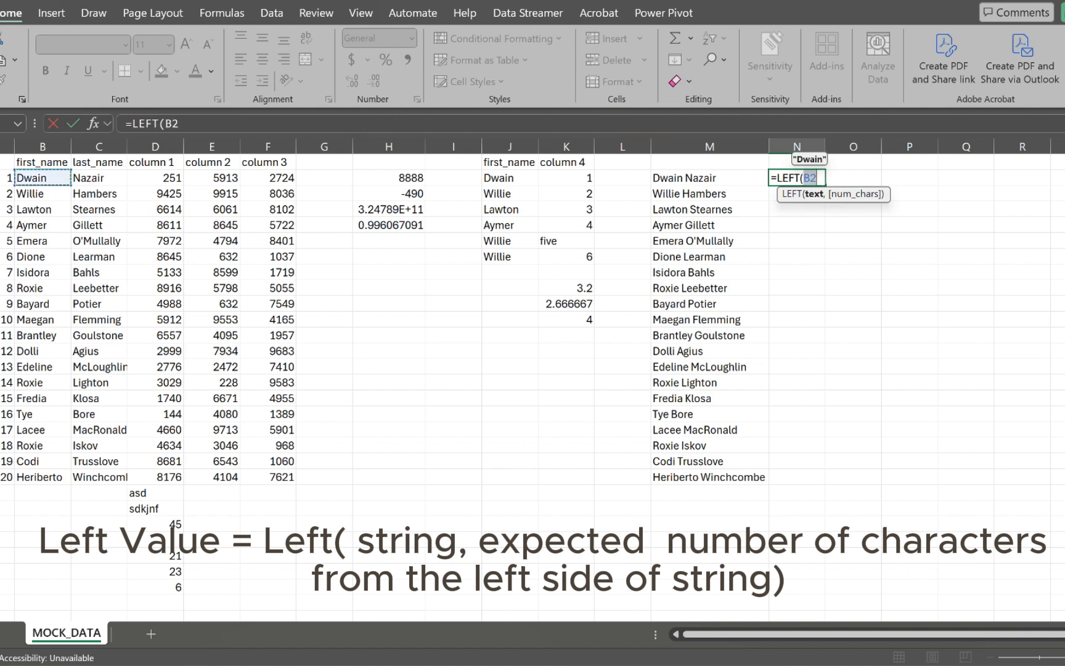
{"action": "type", "text": ","}
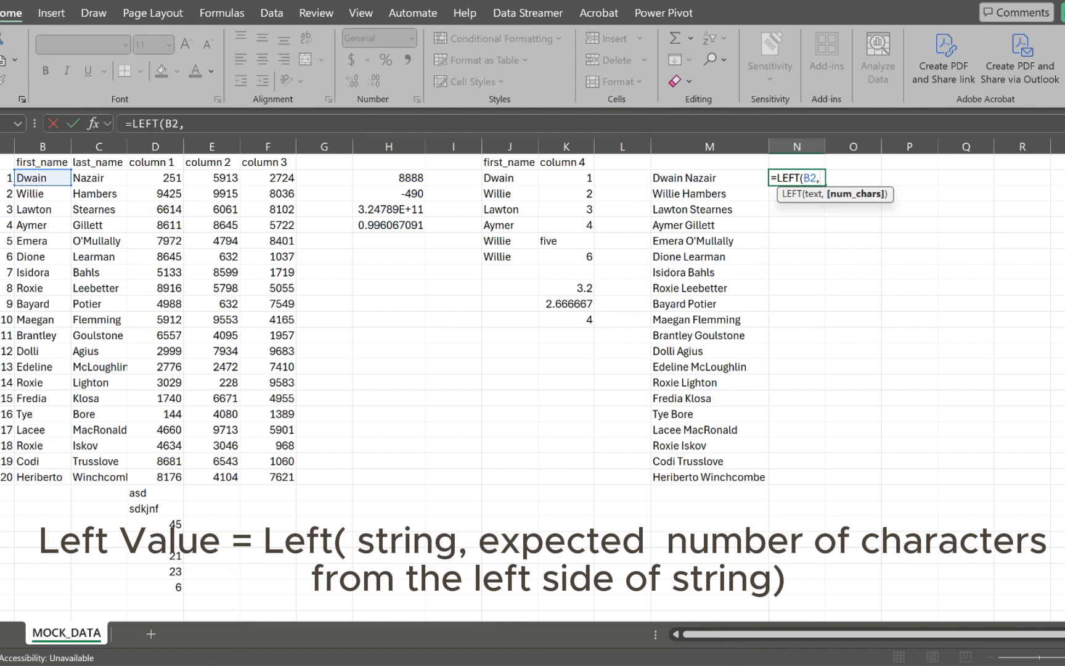
{"action": "type", "text": "3)"}
{"action": "key", "text": "Return"}
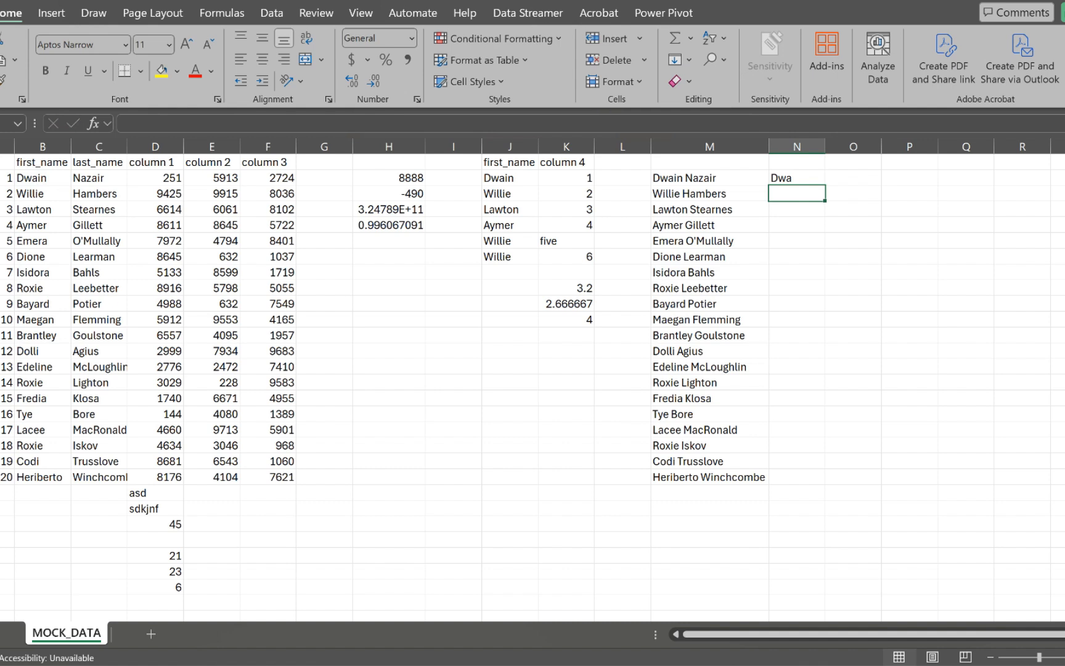
{"action": "left_click", "coordinate": [797, 178]}
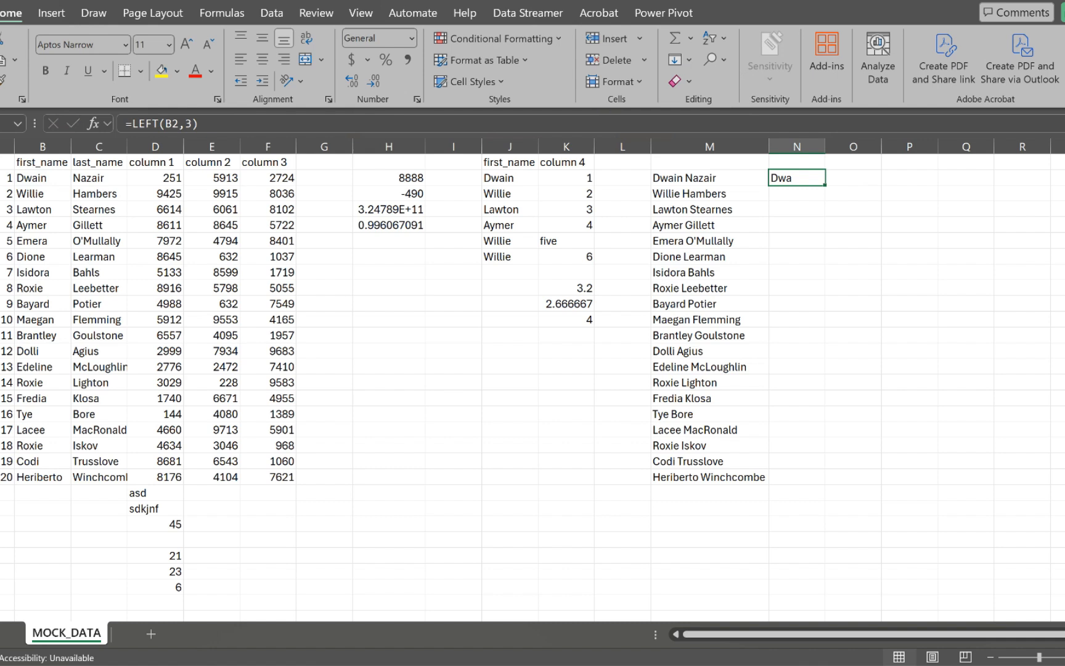
{"action": "left_click_drag", "start_coordinate": [825, 185], "coordinate": [825, 479]}
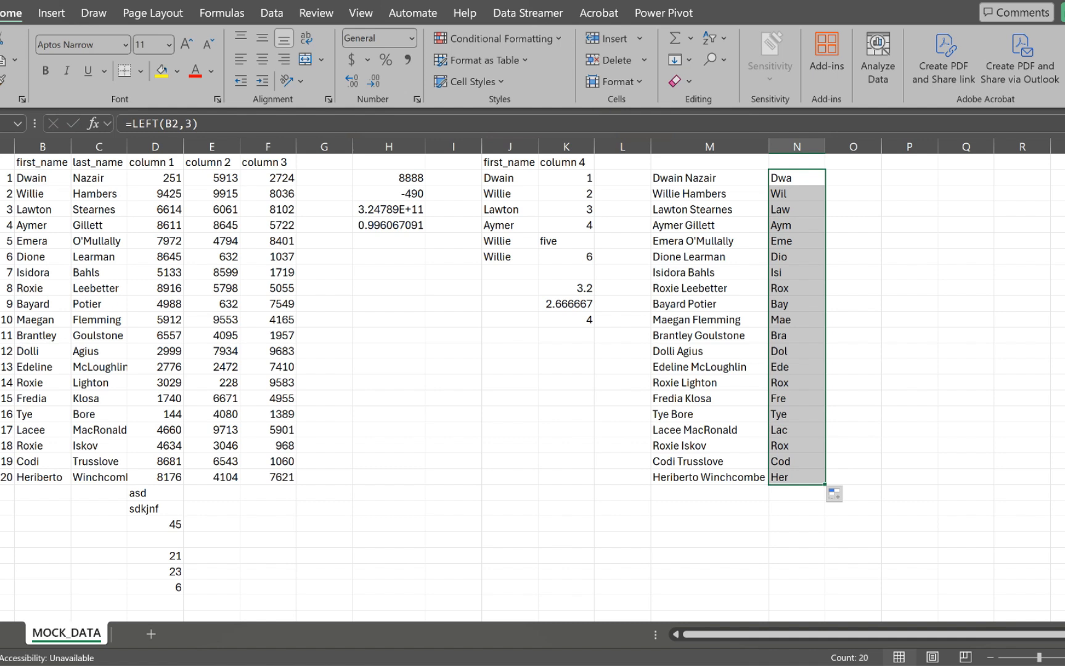
{"action": "left_click", "coordinate": [853, 178]}
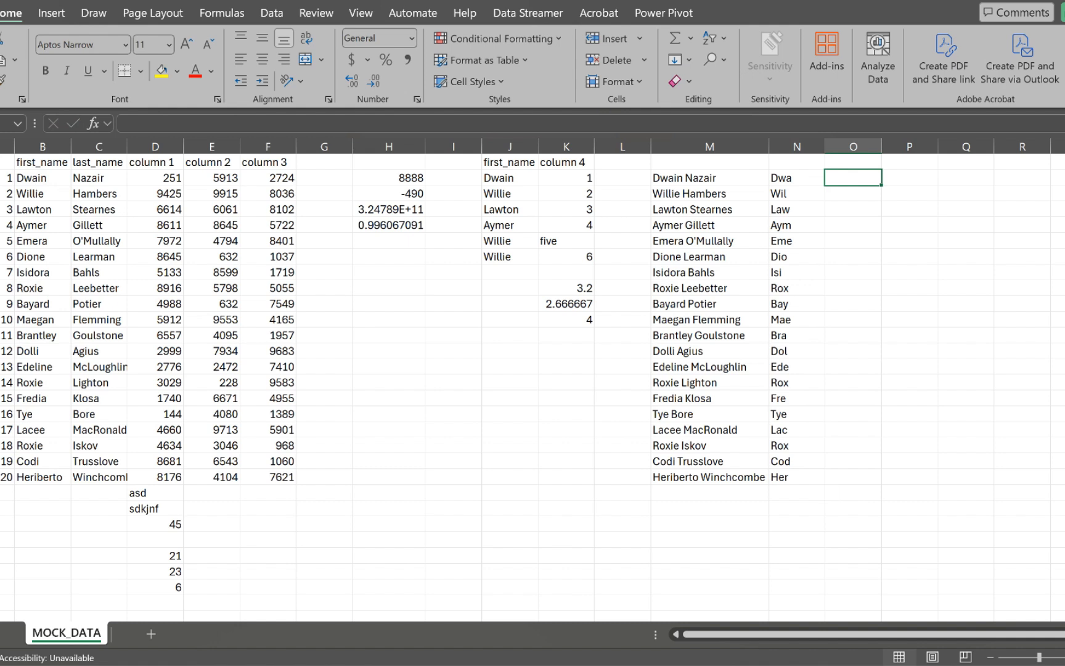
Step: Enter =RIGHT(B2,2) in O2 and fill it down for all 20 first names
{"action": "type", "text": "="}
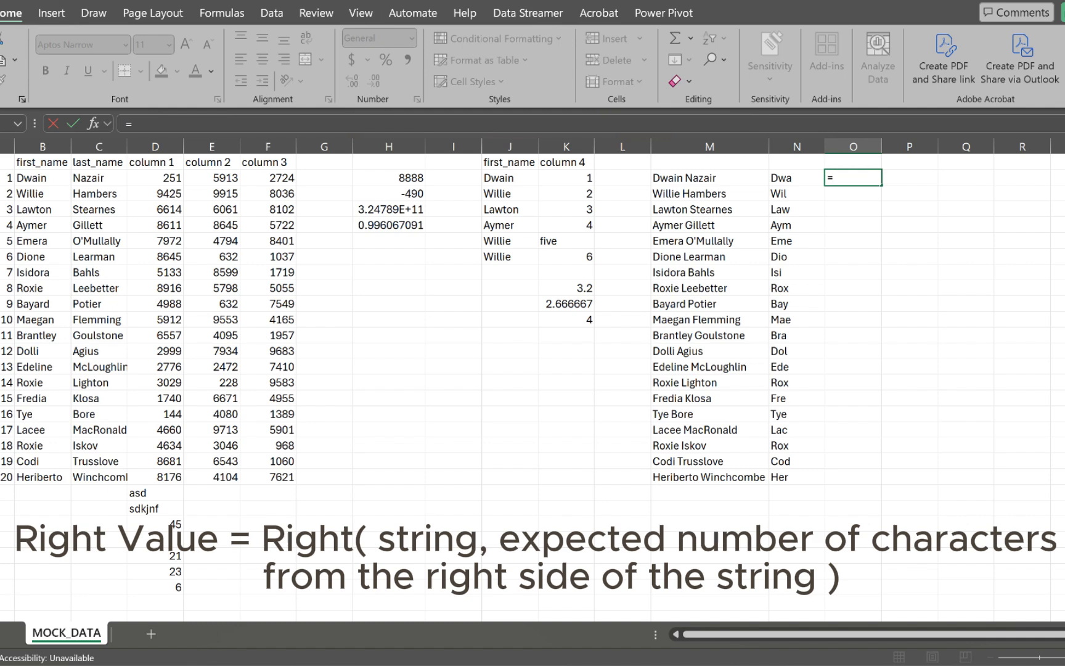
{"action": "type", "text": "right"}
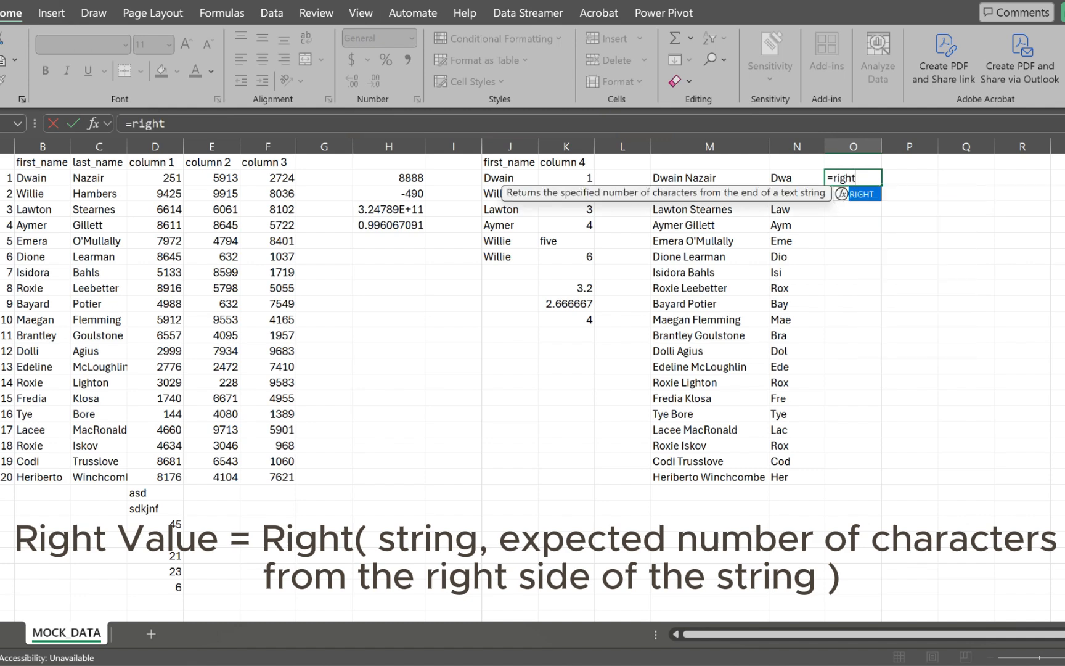
{"action": "key", "text": "Tab"}
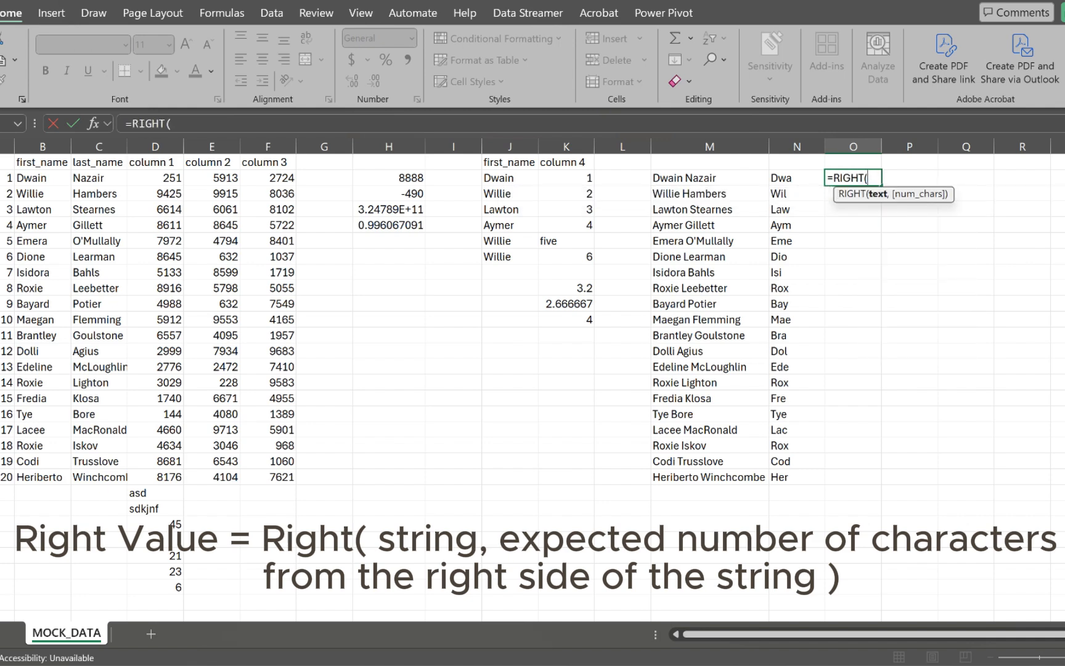
{"action": "left_click", "coordinate": [67, 177]}
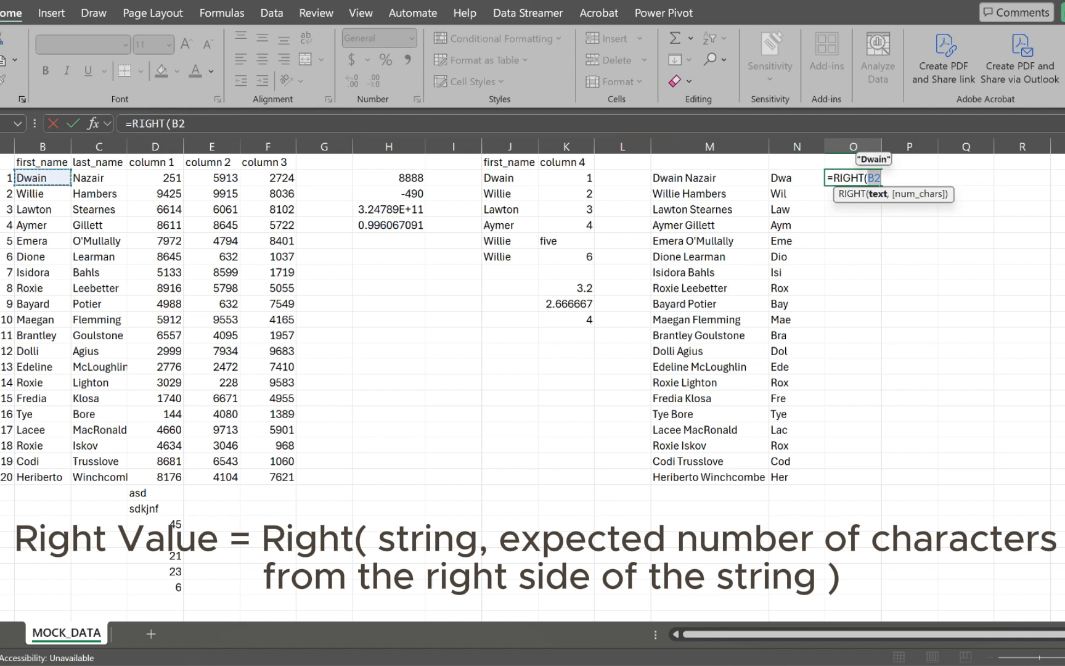
{"action": "type", "text": ","}
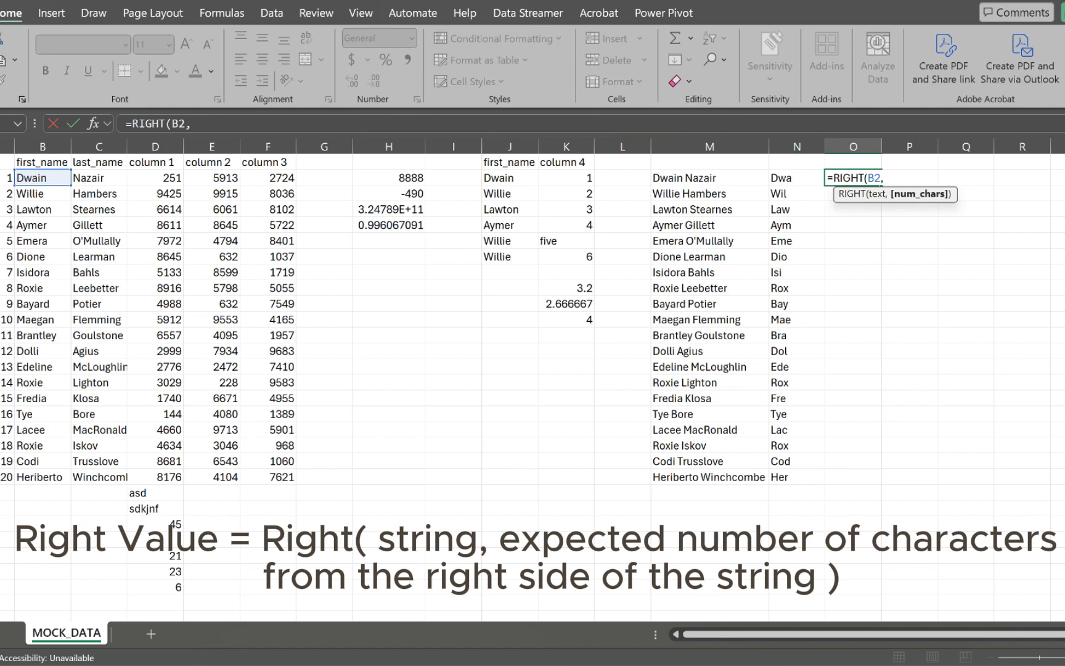
{"action": "type", "text": "2)"}
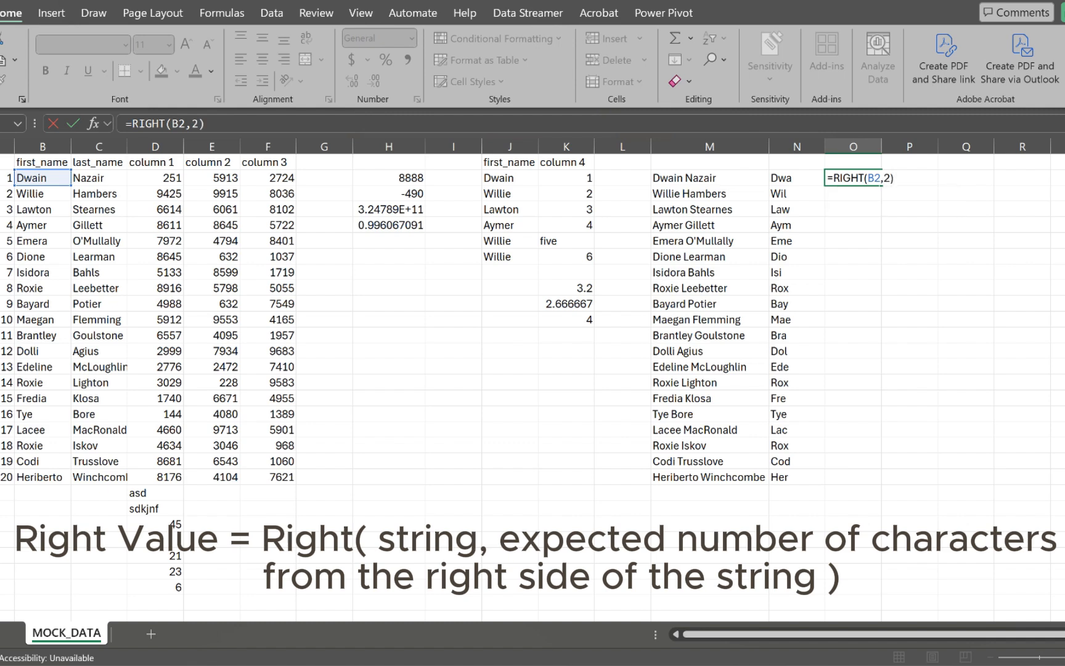
{"action": "key", "text": "Return"}
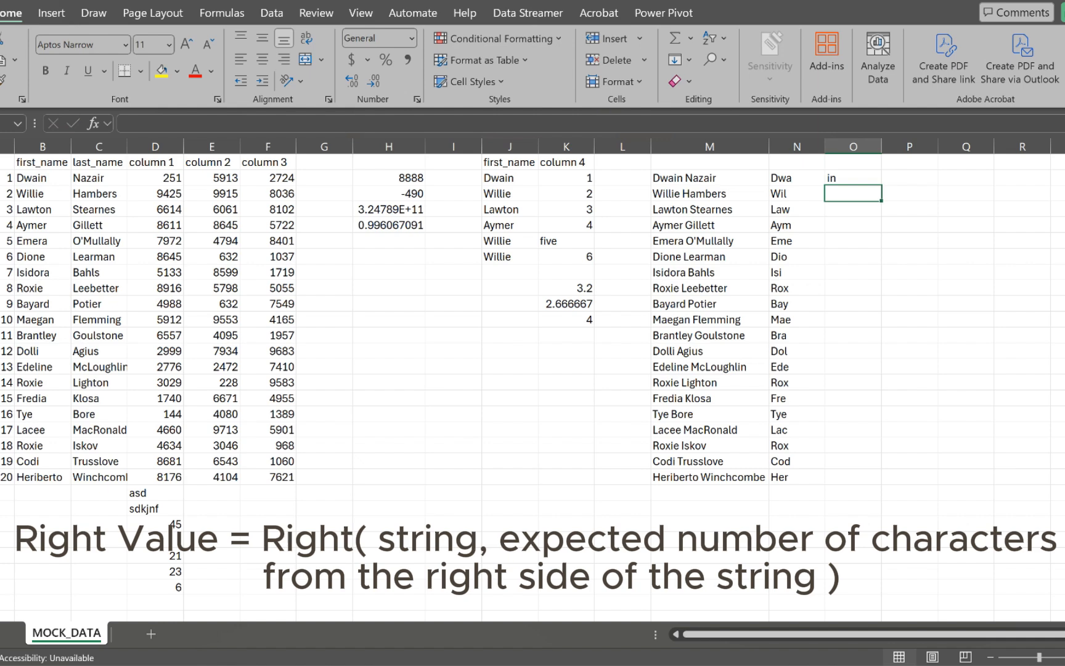
{"action": "left_click", "coordinate": [853, 178]}
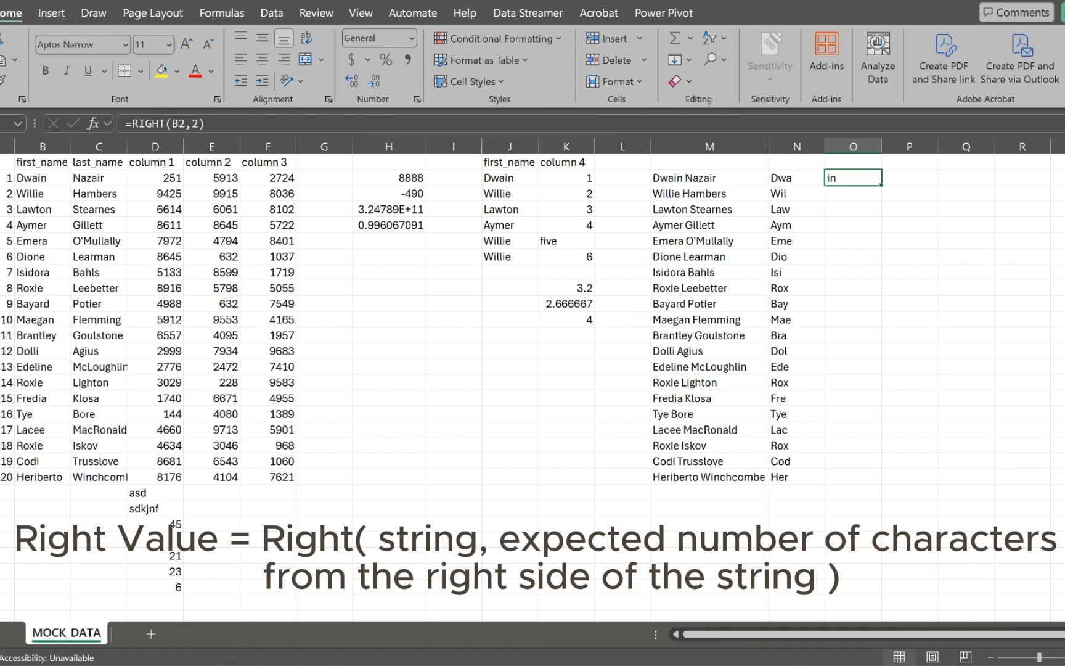
{"action": "left_click_drag", "start_coordinate": [881, 185], "coordinate": [882, 484]}
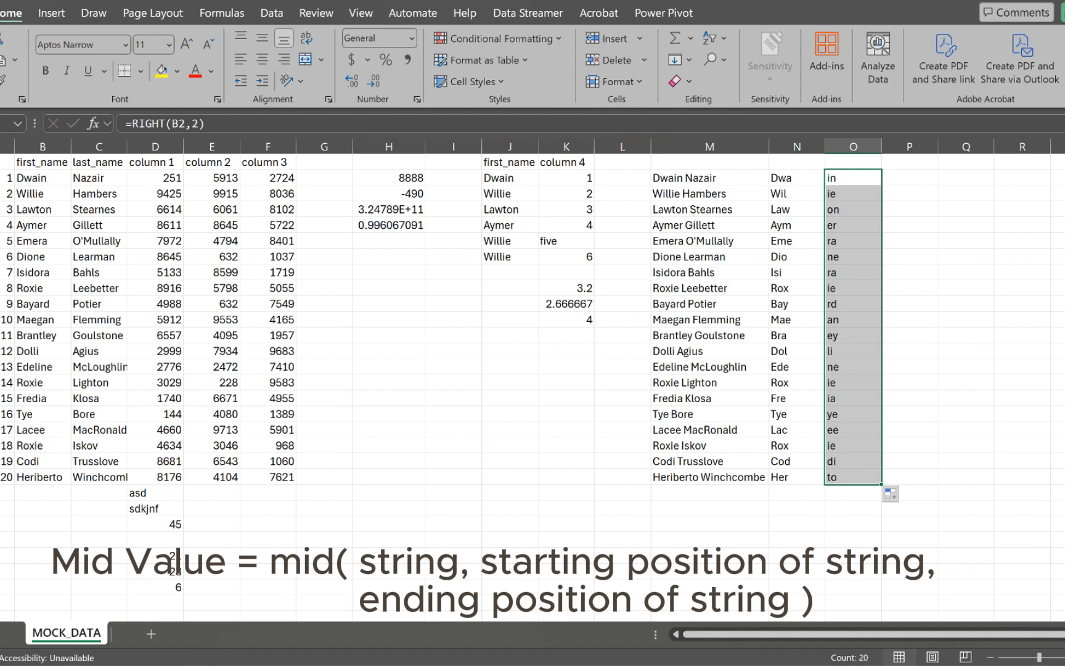
Step: Enter =MID(B2,2,4) in P2 and fill it down all 20 rows of column P
{"action": "left_click", "coordinate": [909, 178]}
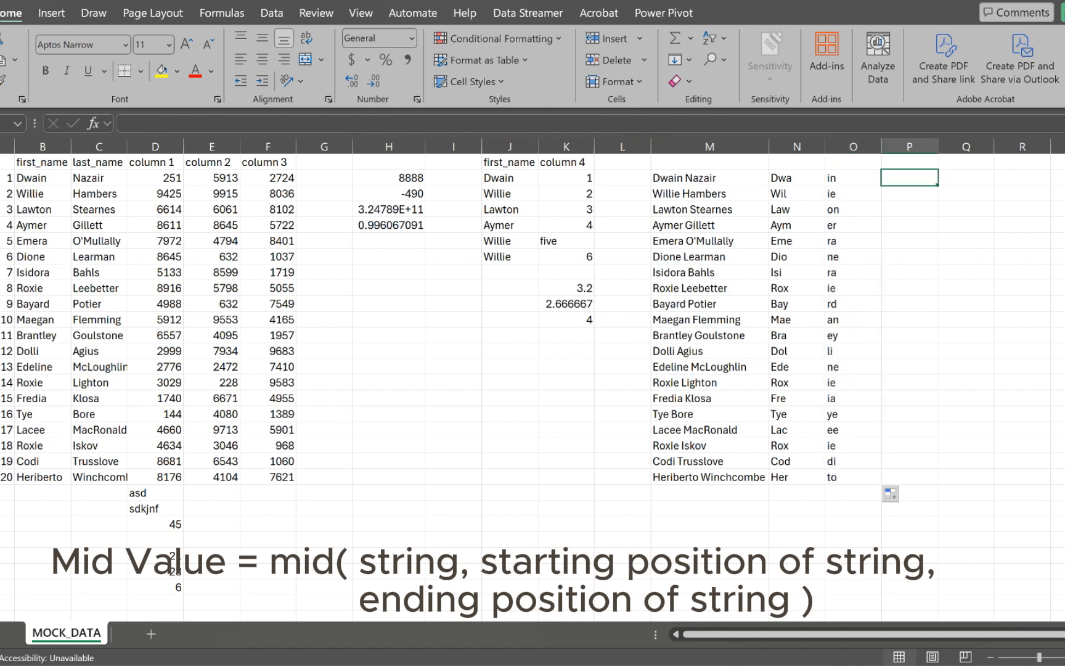
{"action": "type", "text": "=mid"}
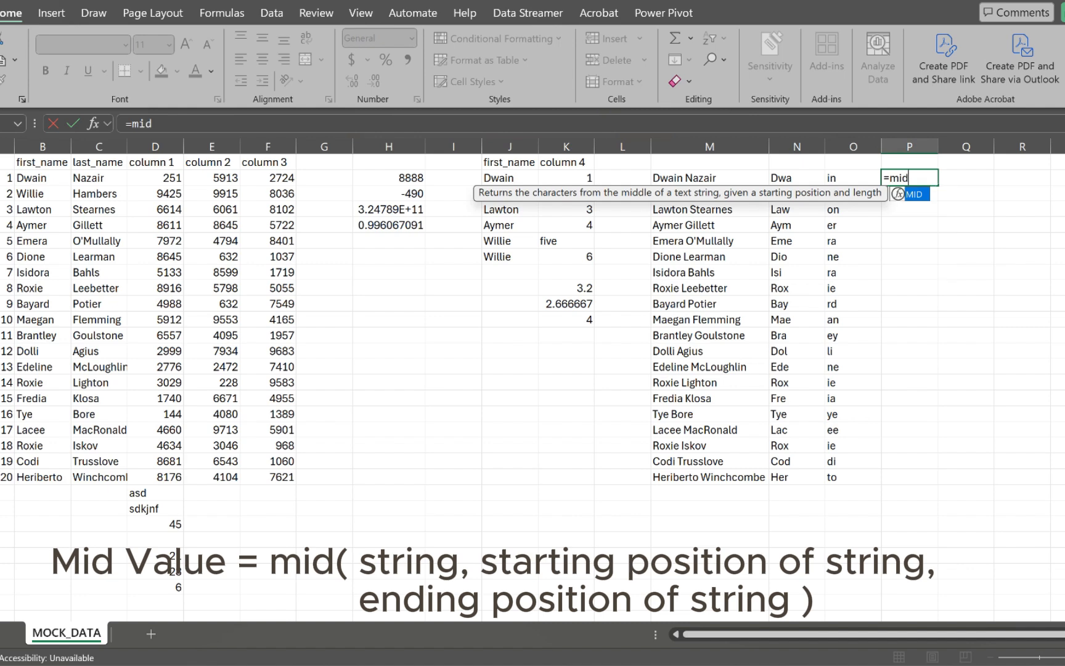
{"action": "key", "text": "Tab"}
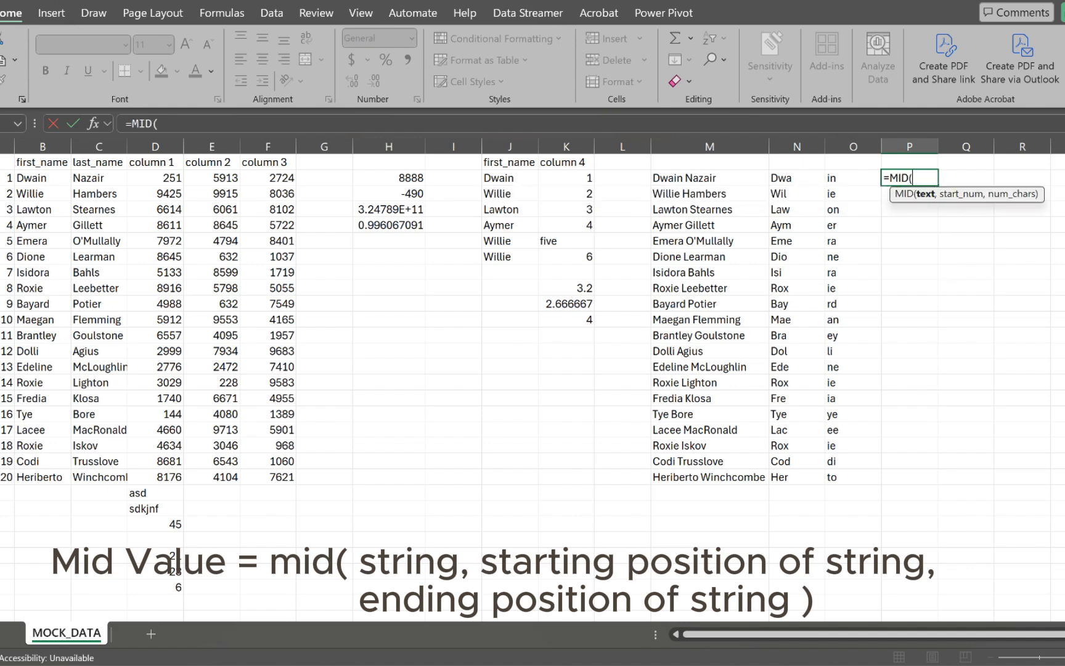
{"action": "left_click", "coordinate": [43, 178]}
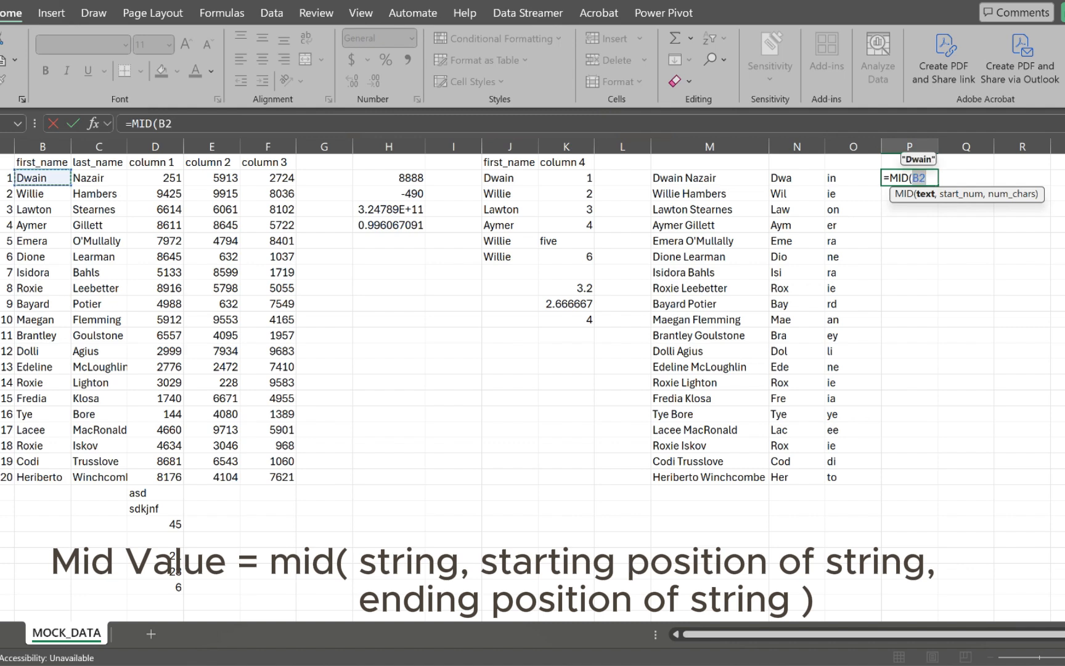
{"action": "type", "text": ","}
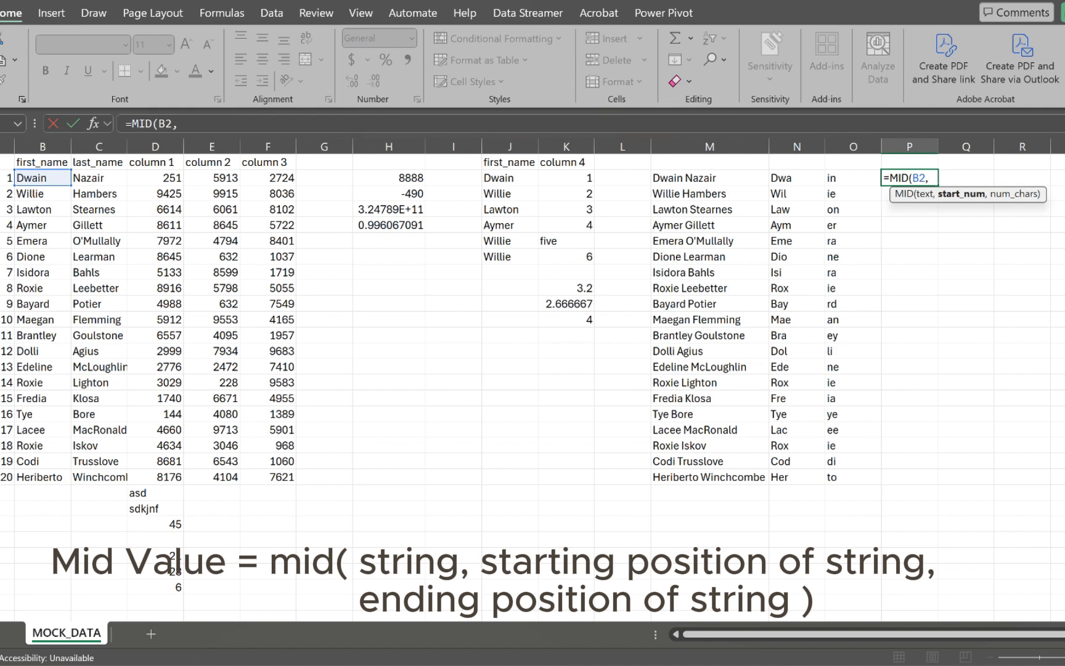
{"action": "type", "text": "2,"}
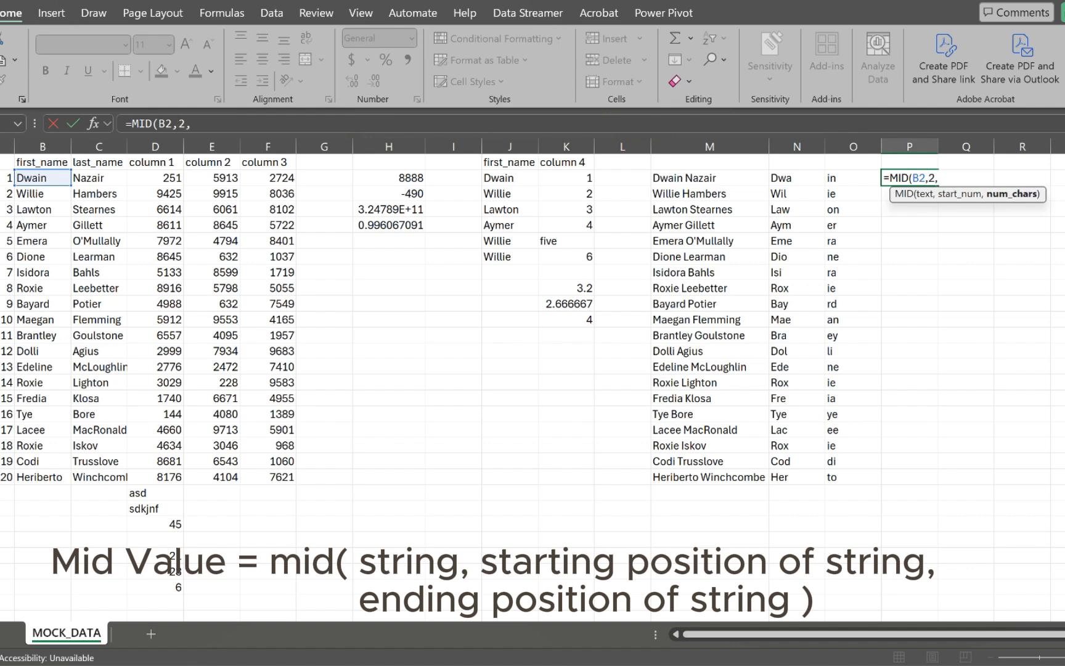
{"action": "type", "text": "4)"}
{"action": "key", "text": "Return"}
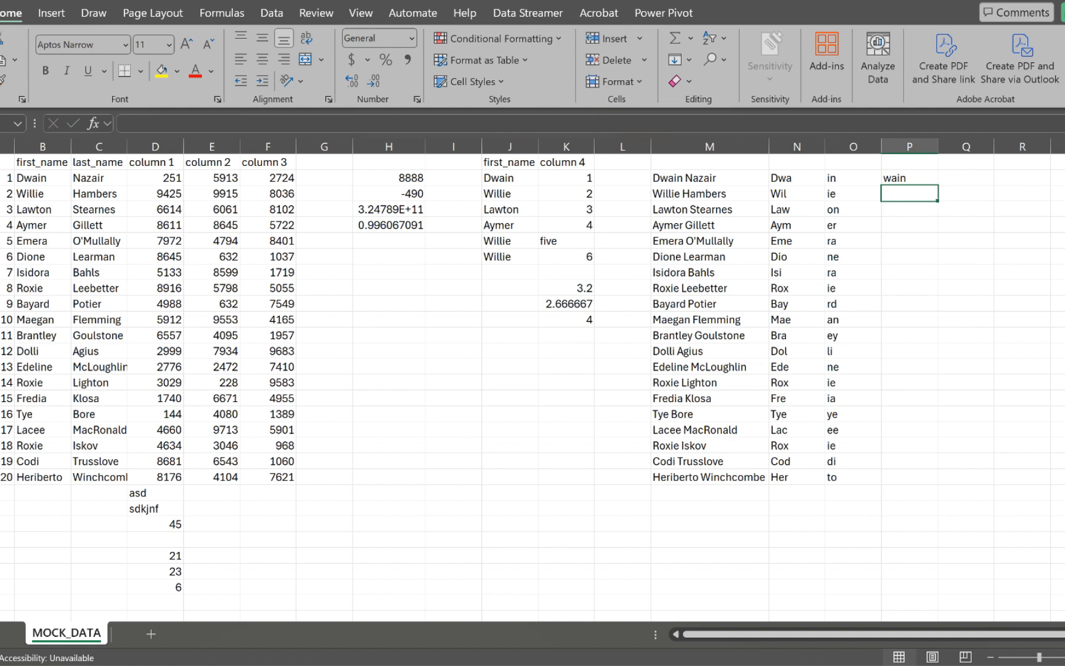
{"action": "left_click", "coordinate": [909, 178]}
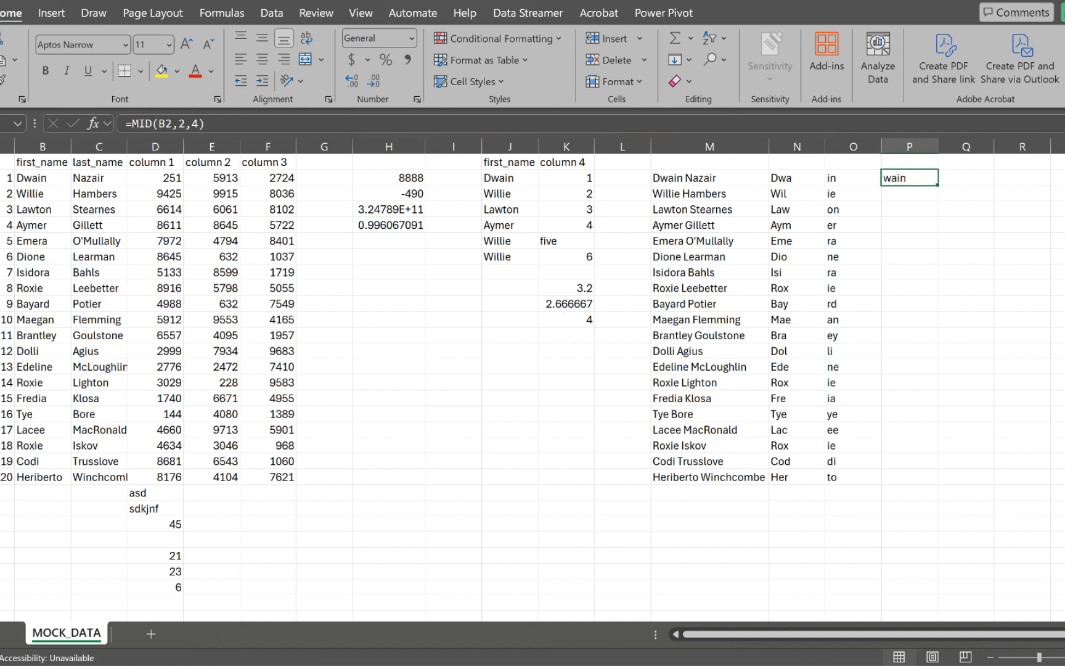
{"action": "double_click", "coordinate": [938, 184]}
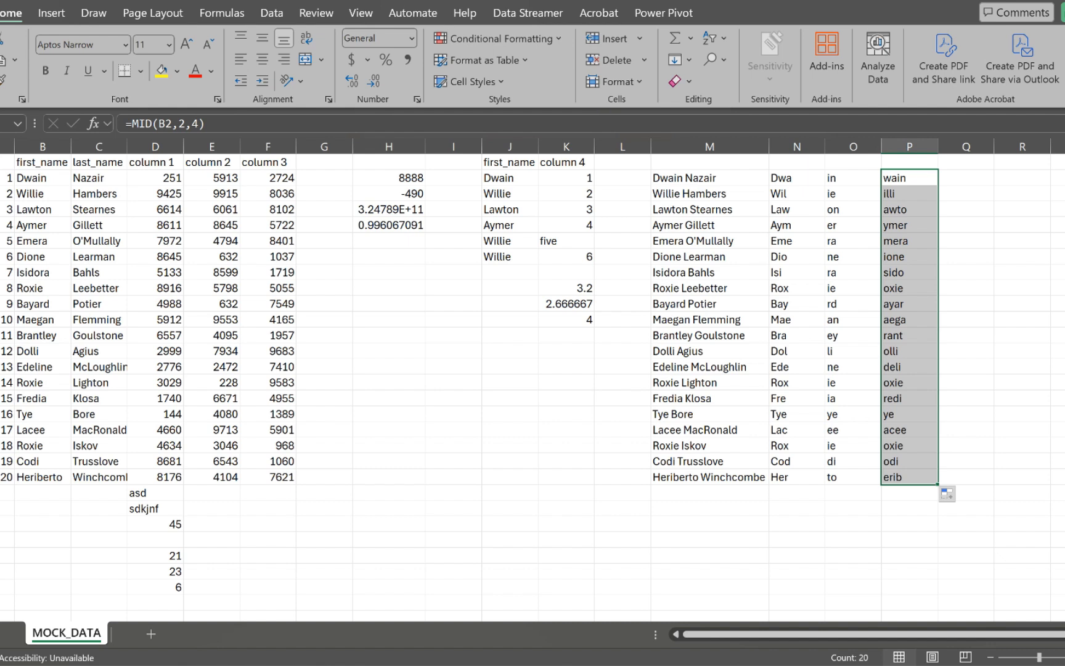
{"action": "left_click", "coordinate": [966, 177]}
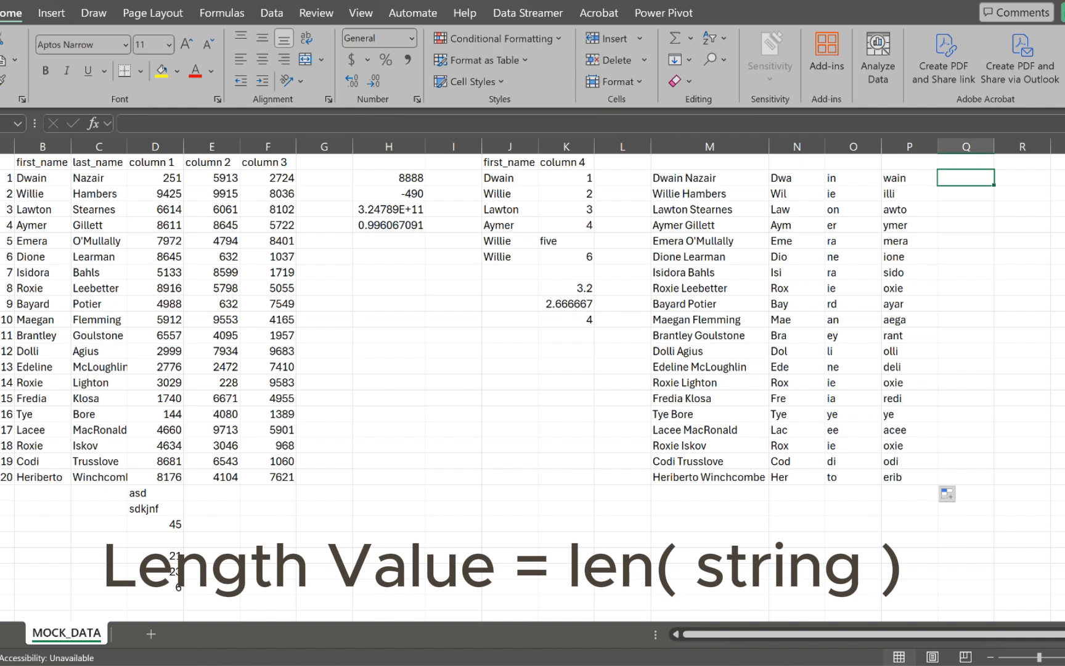
Step: Enter =LEN(B2) in Q2 and fill it down to count each first name's characters
{"action": "type", "text": "="}
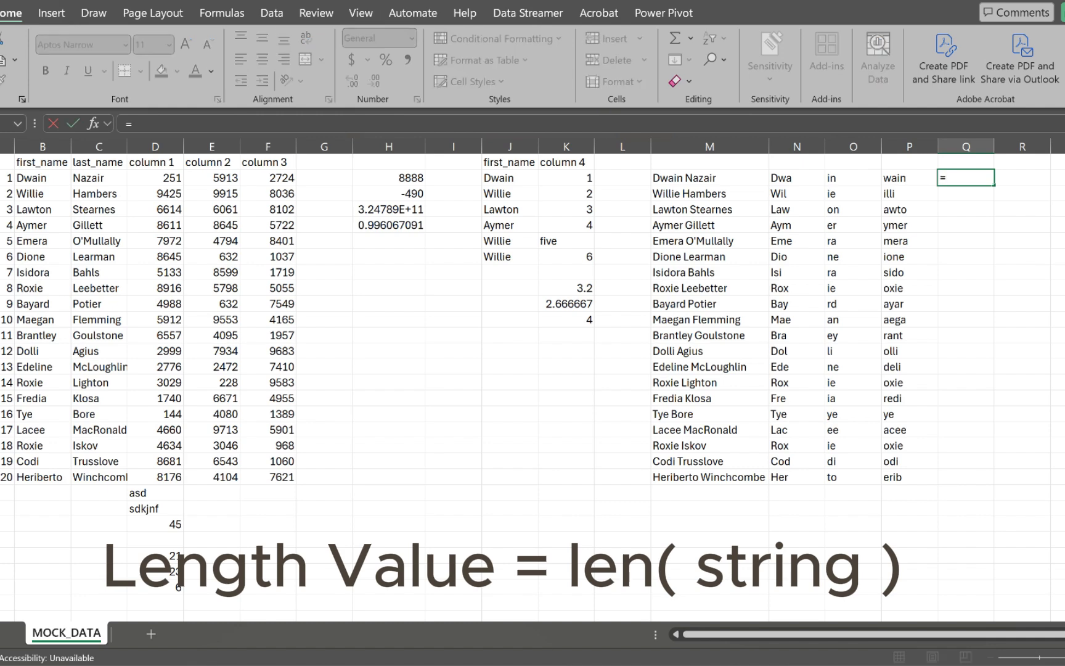
{"action": "type", "text": "l"}
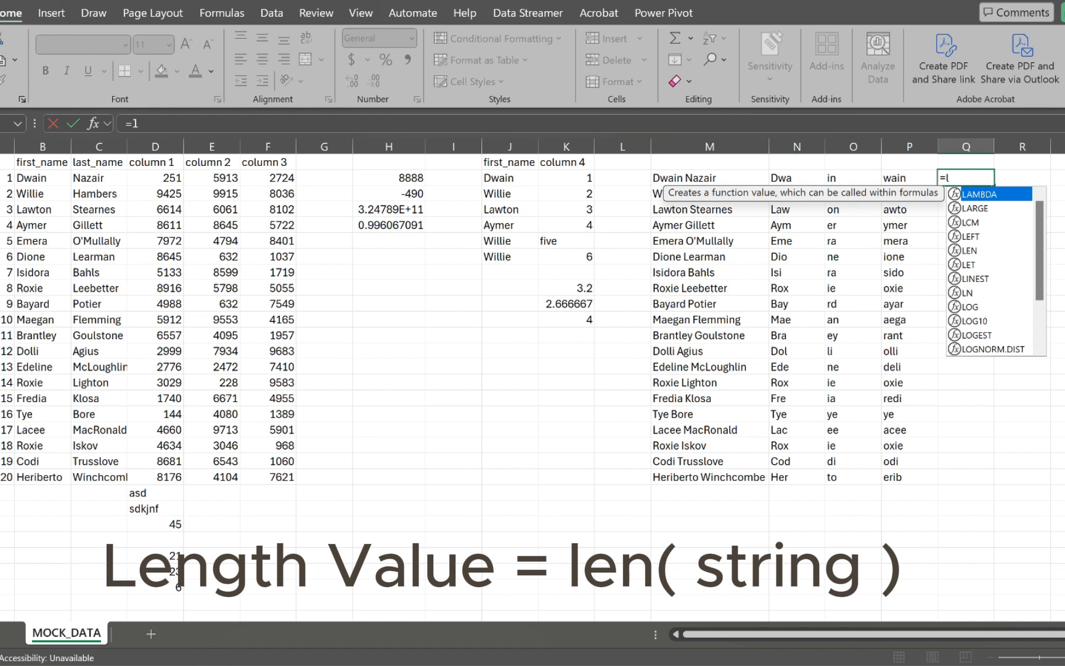
{"action": "type", "text": "en"}
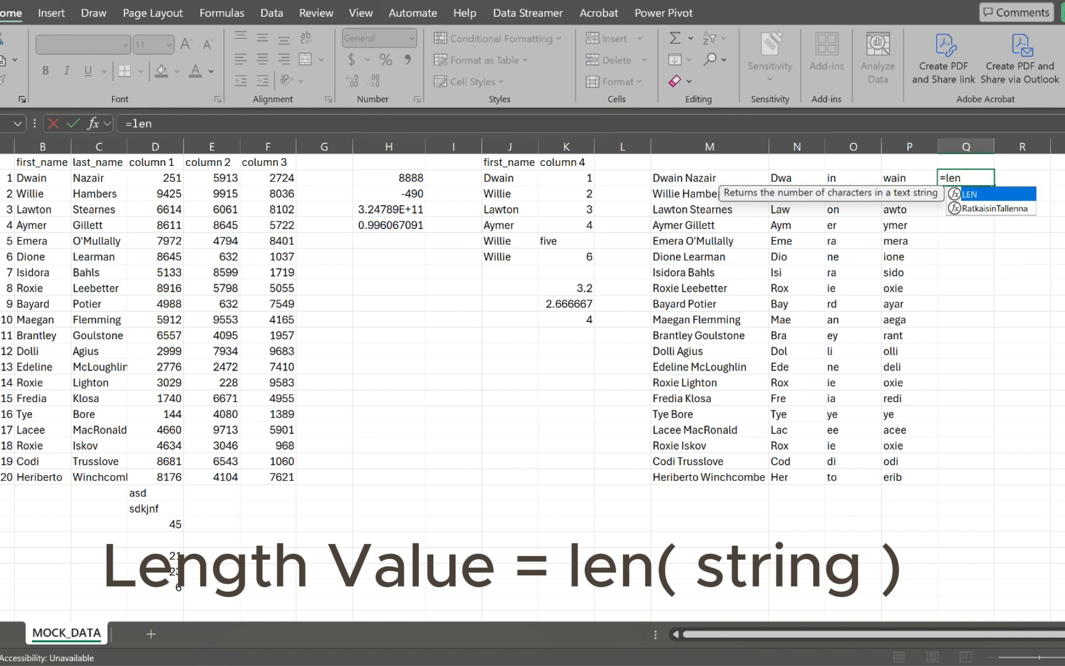
{"action": "key", "text": "Tab"}
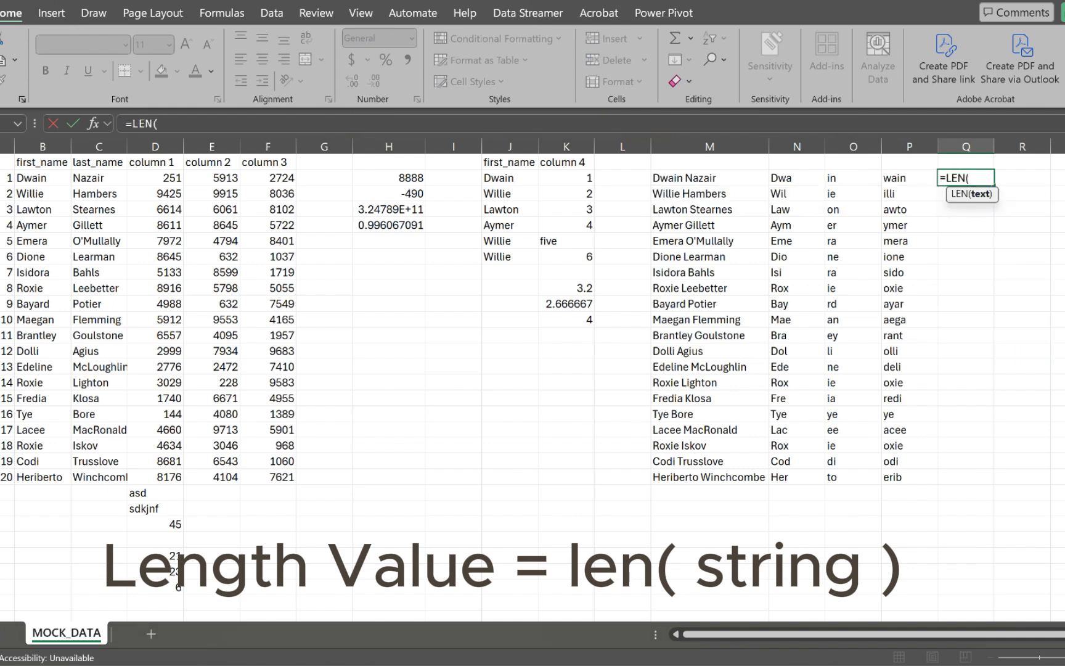
{"action": "type", "text": "B2)"}
{"action": "key", "text": "Return"}
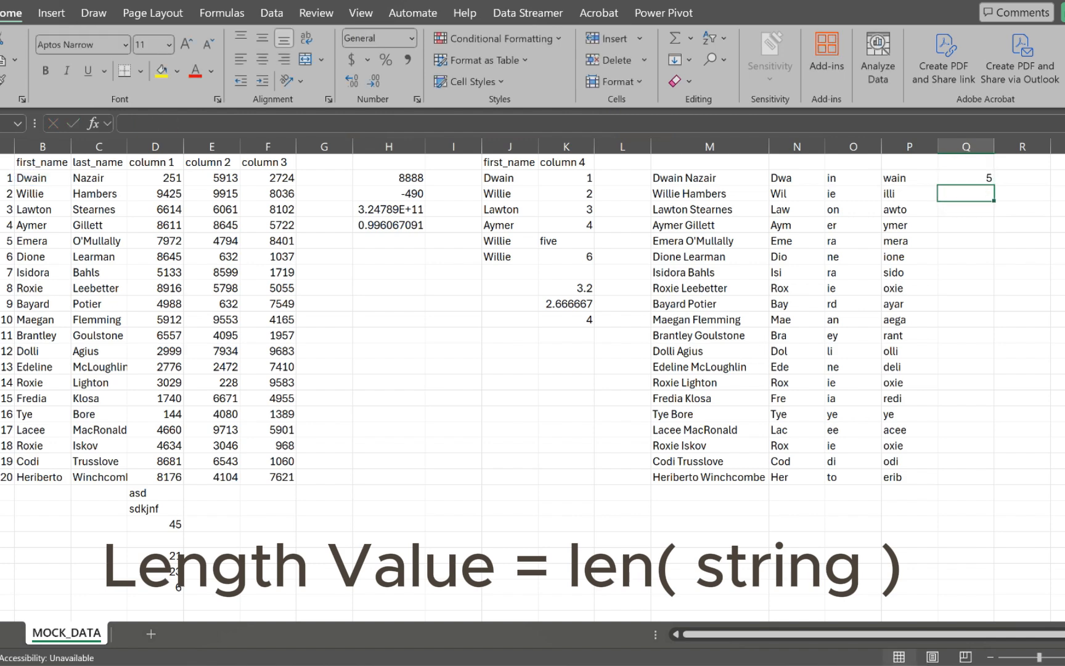
{"action": "left_click", "coordinate": [966, 178]}
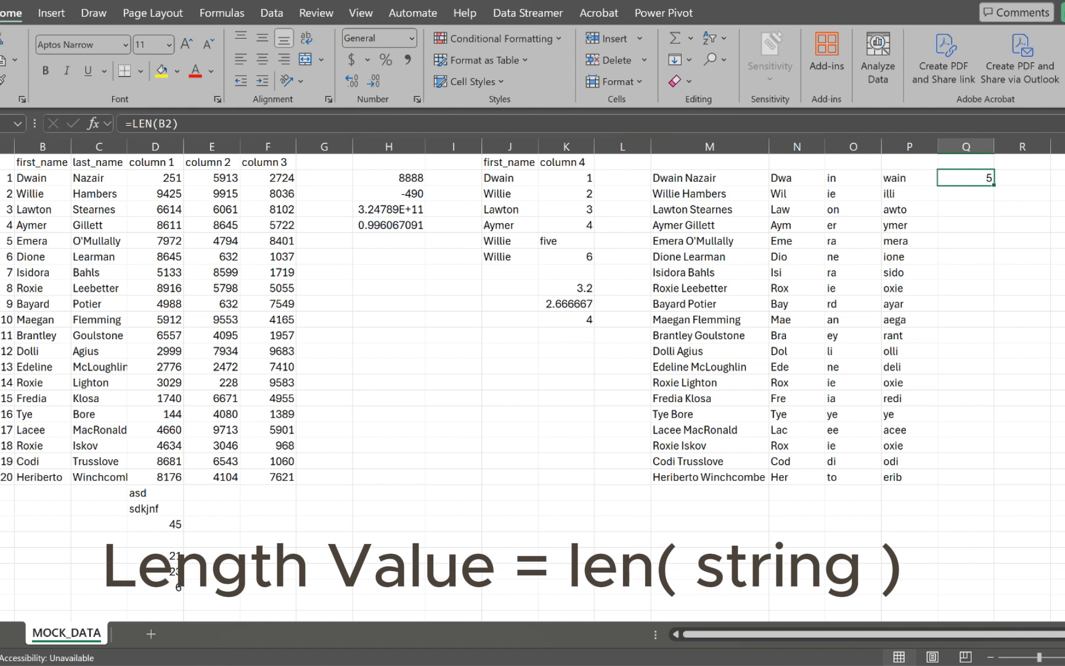
{"action": "double_click", "coordinate": [994, 184]}
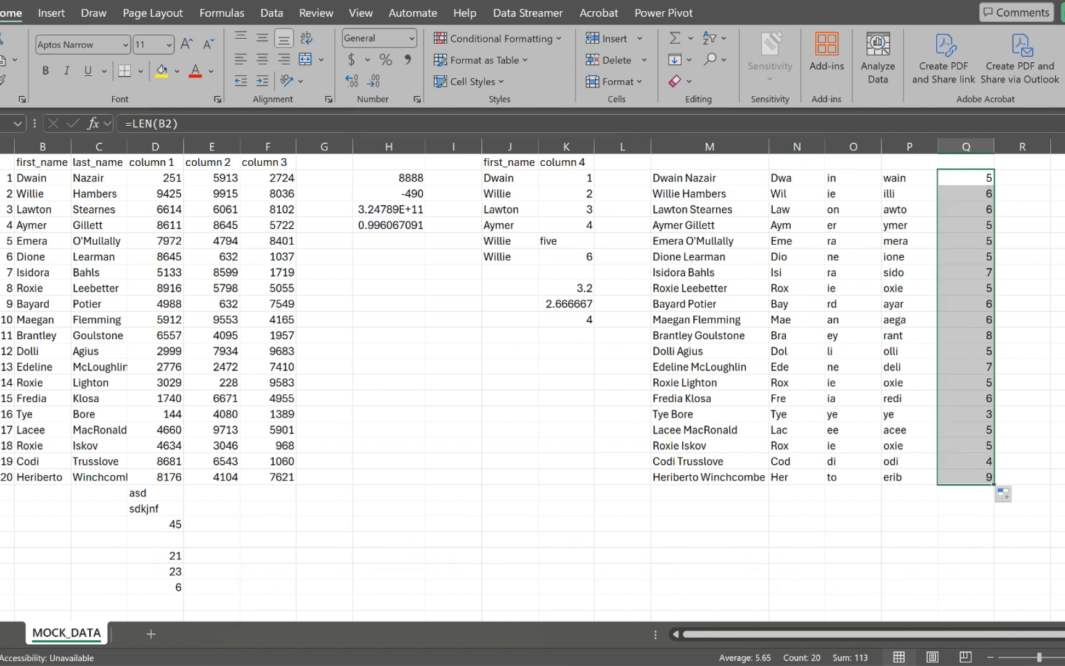
{"action": "scroll", "coordinate": [527, 379], "scroll_direction": "right", "scroll_amount": 1}
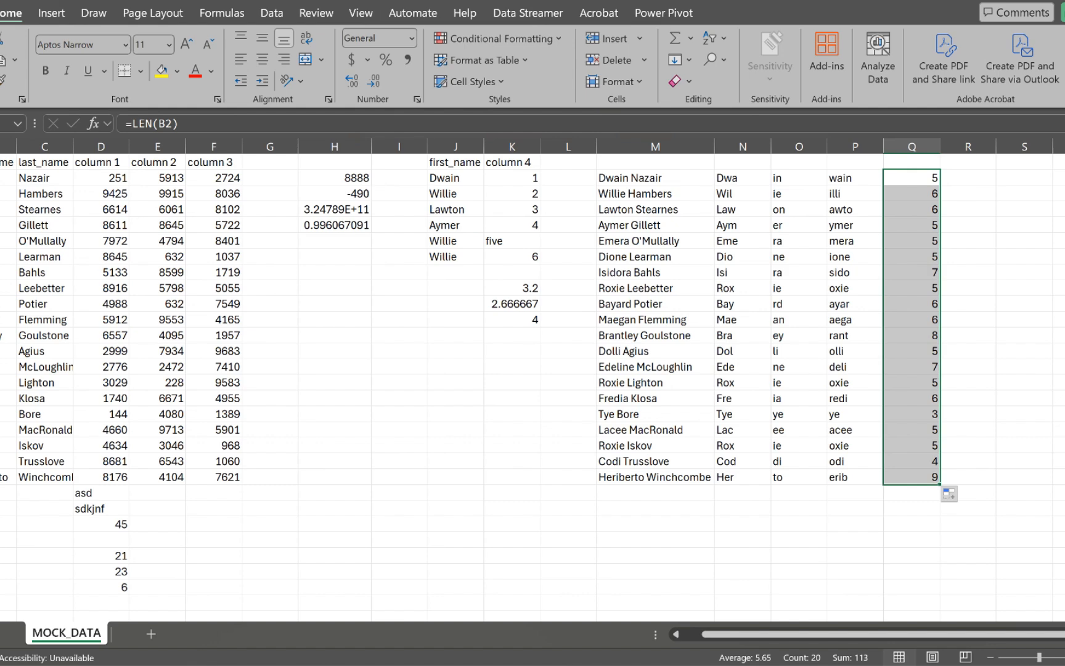
{"action": "scroll", "coordinate": [527, 379], "scroll_direction": "left", "scroll_amount": 1}
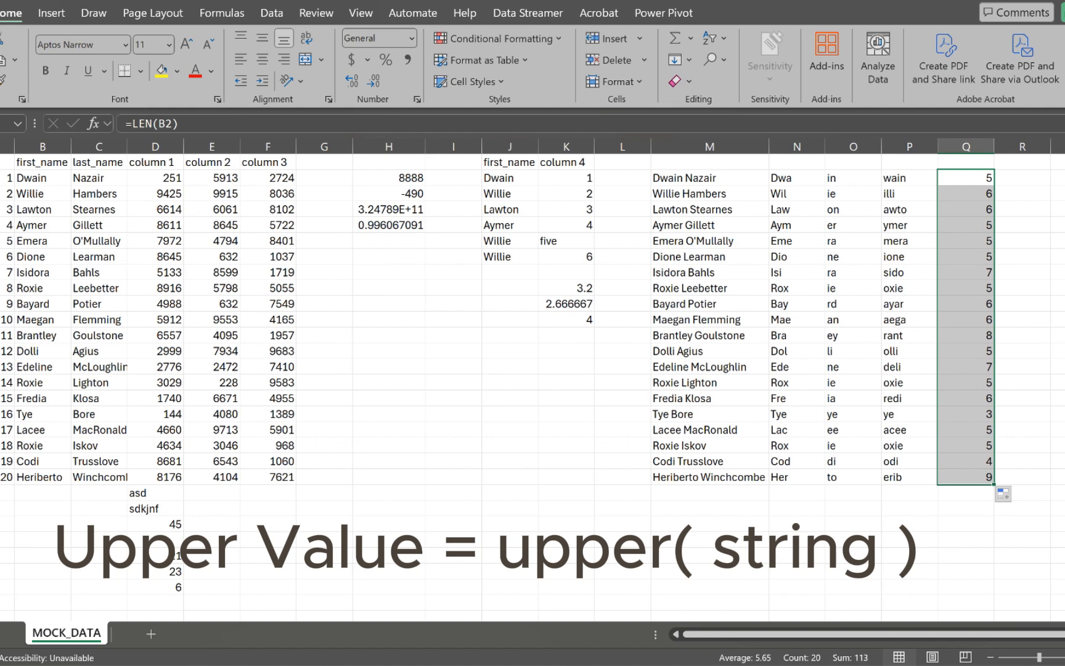
Step: Enter =UPPER(B2) in R2 and fill it down to R21
{"action": "left_click", "coordinate": [1022, 178]}
{"action": "type", "text": "=upper"}
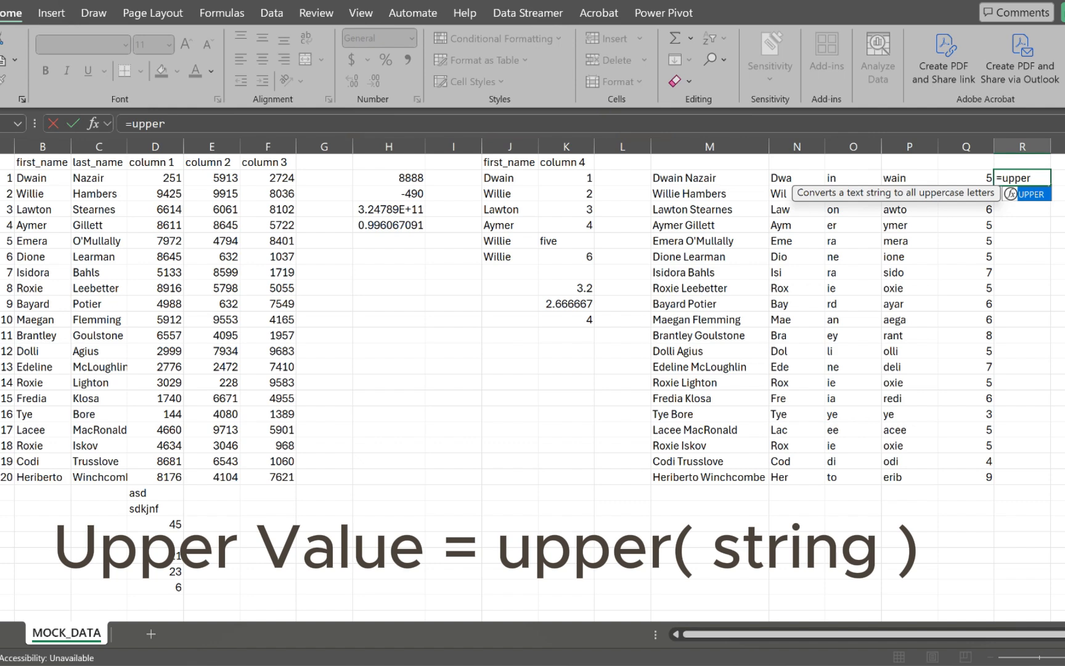
{"action": "key", "text": "Tab"}
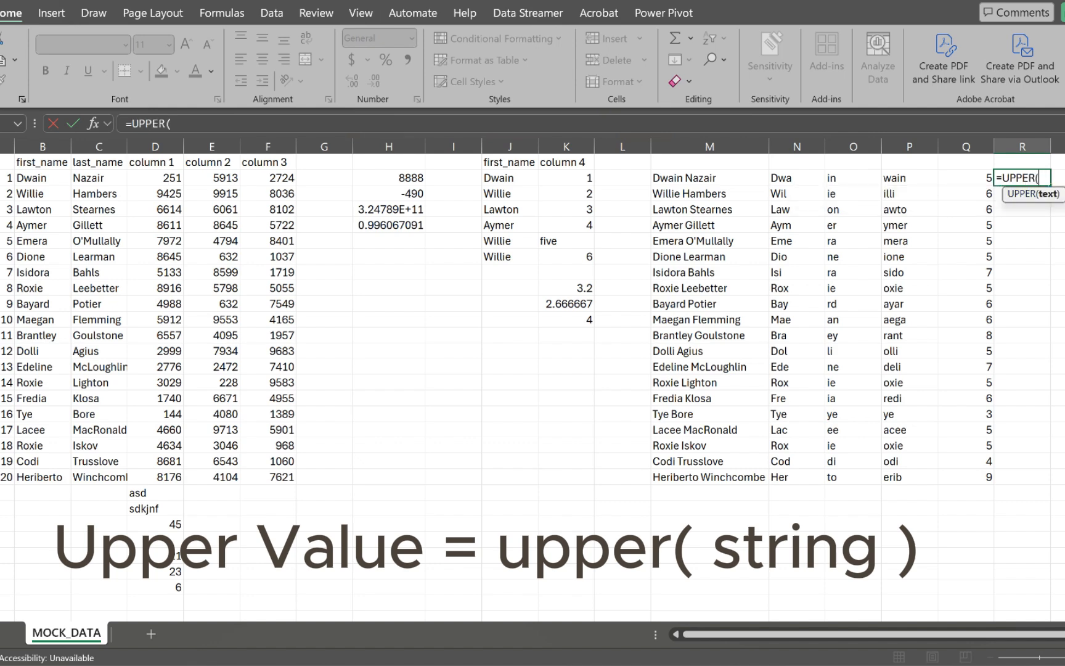
{"action": "left_click", "coordinate": [42, 178]}
{"action": "type", "text": ")"}
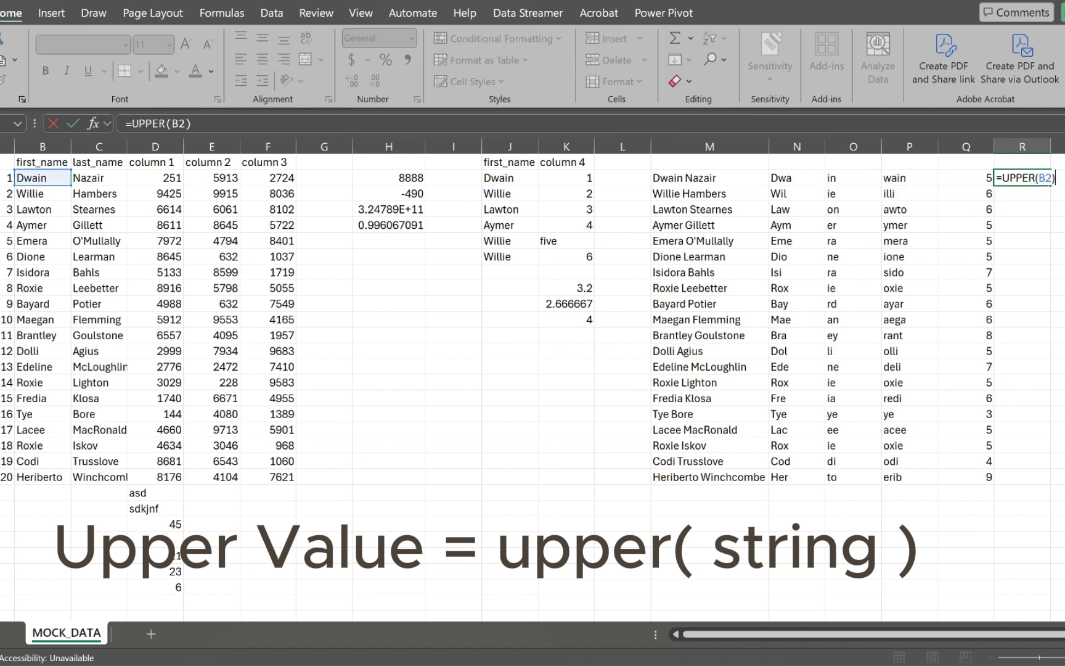
{"action": "key", "text": "Return"}
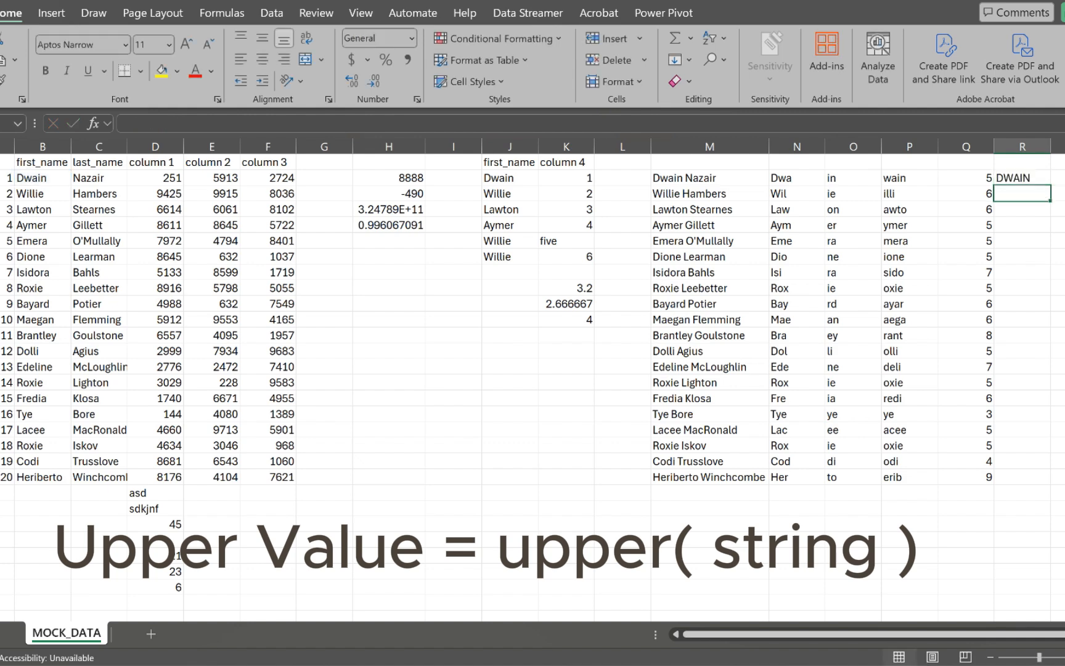
{"action": "left_click", "coordinate": [1022, 179]}
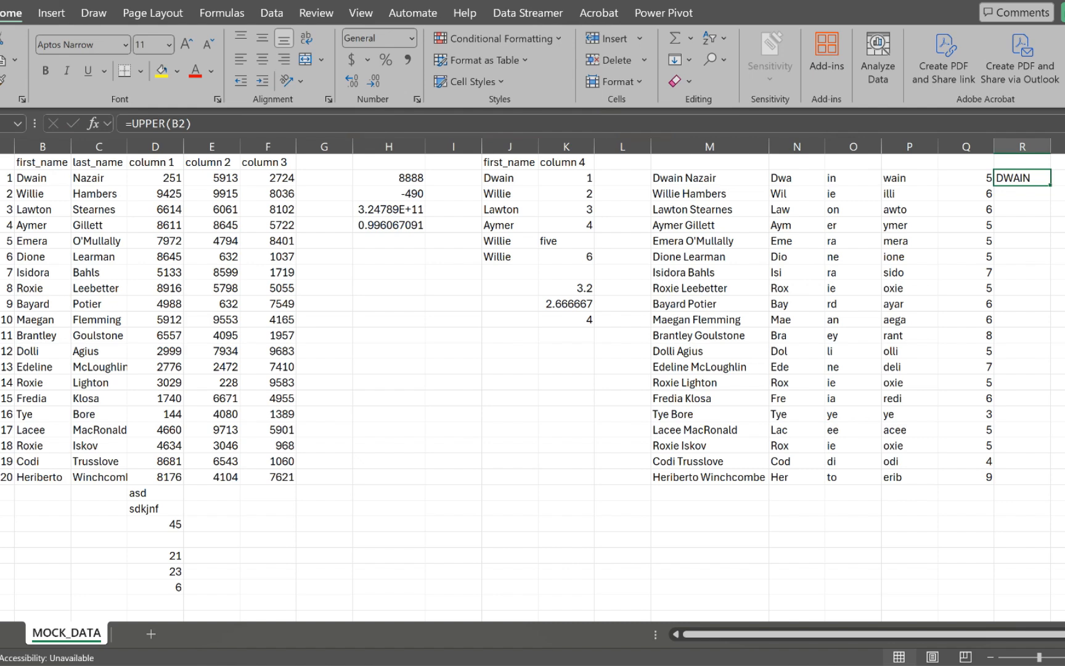
{"action": "double_click", "coordinate": [1050, 184]}
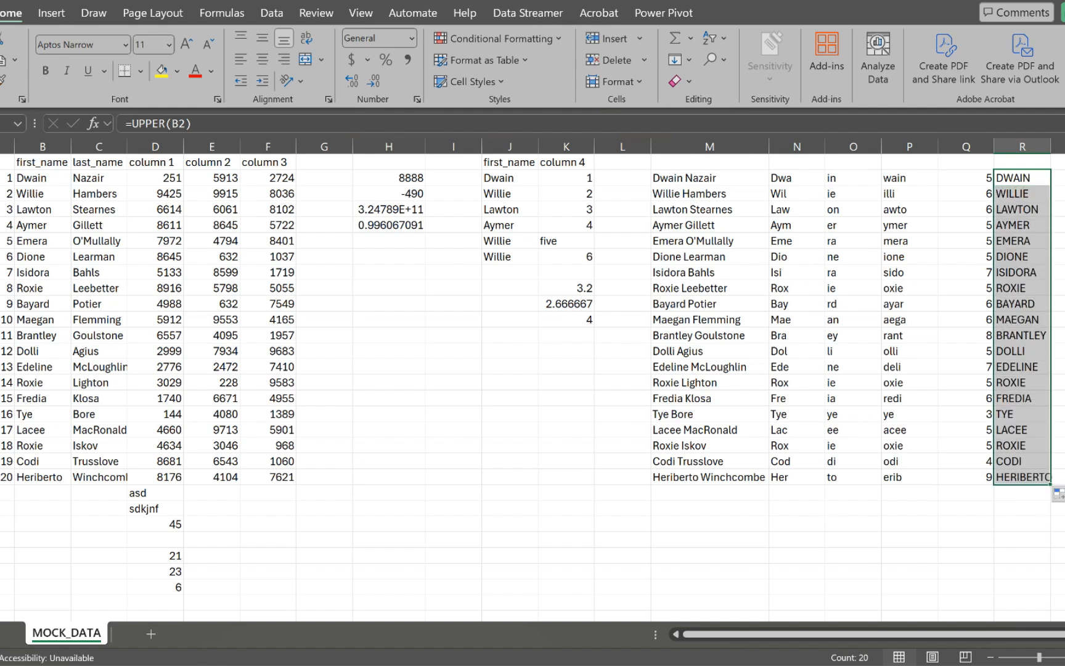
{"action": "scroll", "coordinate": [533, 387], "scroll_direction": "right", "scroll_amount": 1}
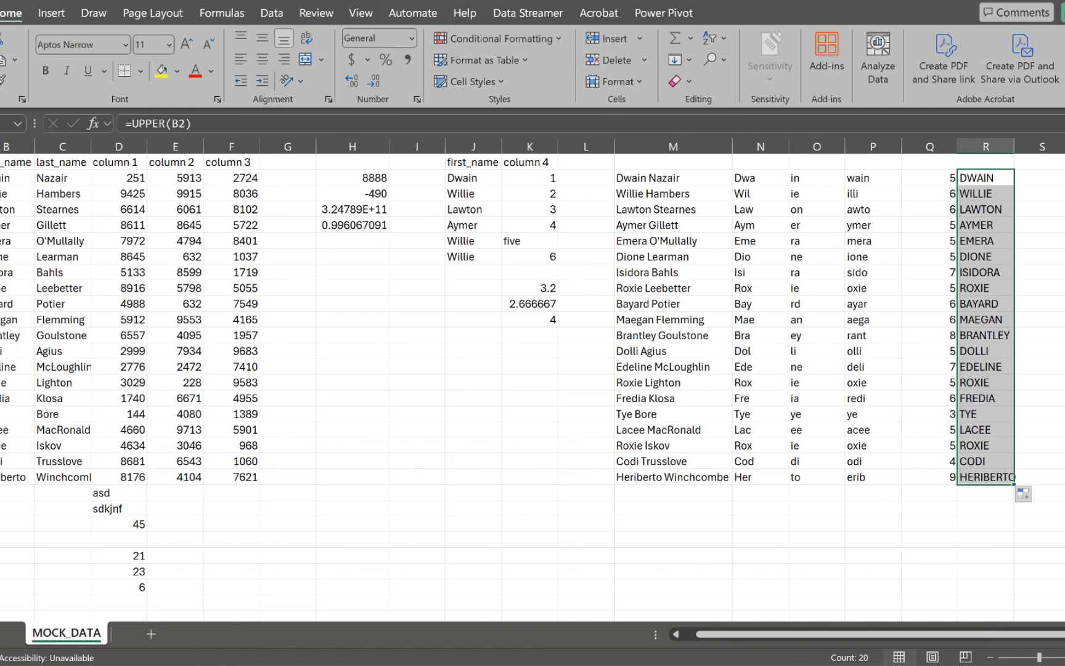
{"action": "left_click", "coordinate": [1042, 178]}
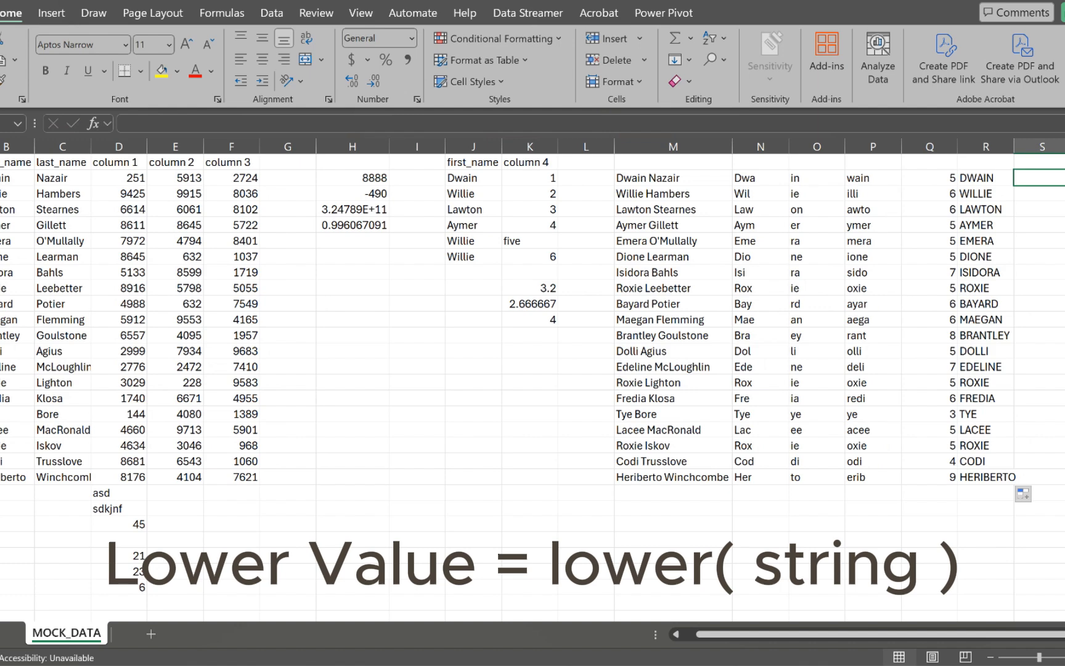
Step: Enter =LOWER(B2) in S2 and fill it down to S21
{"action": "type", "text": "="}
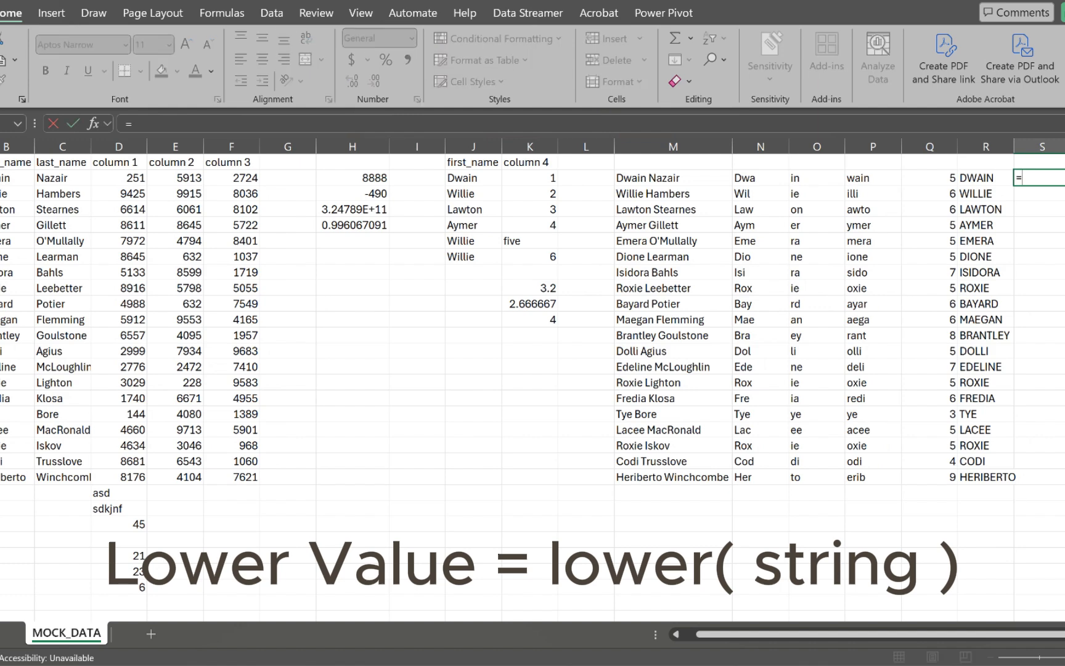
{"action": "type", "text": "lowe"}
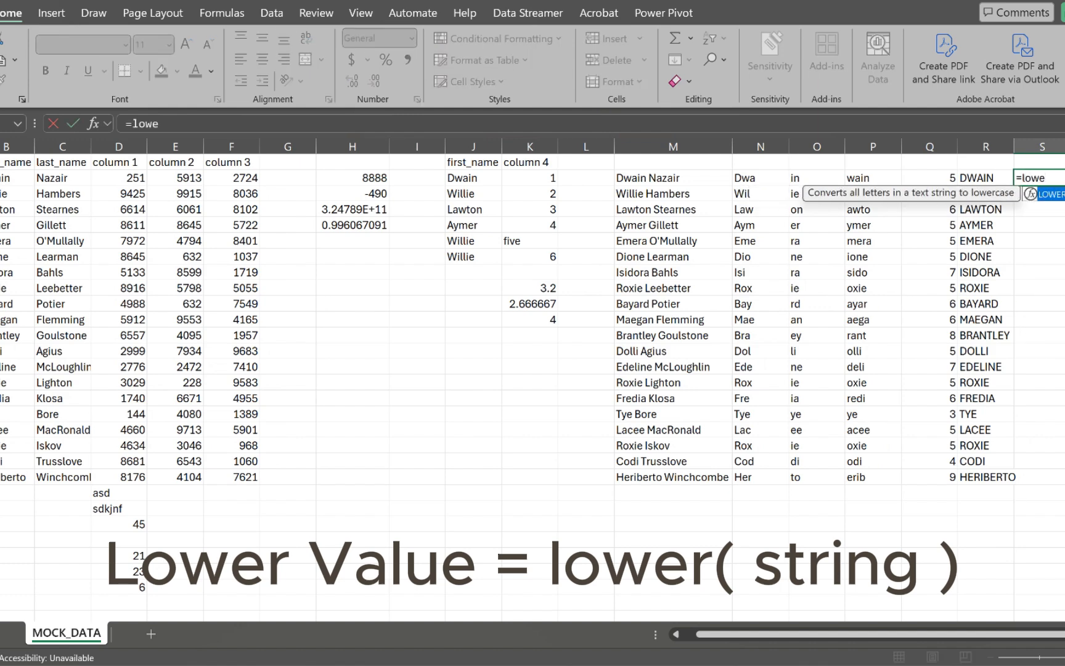
{"action": "key", "text": "Tab"}
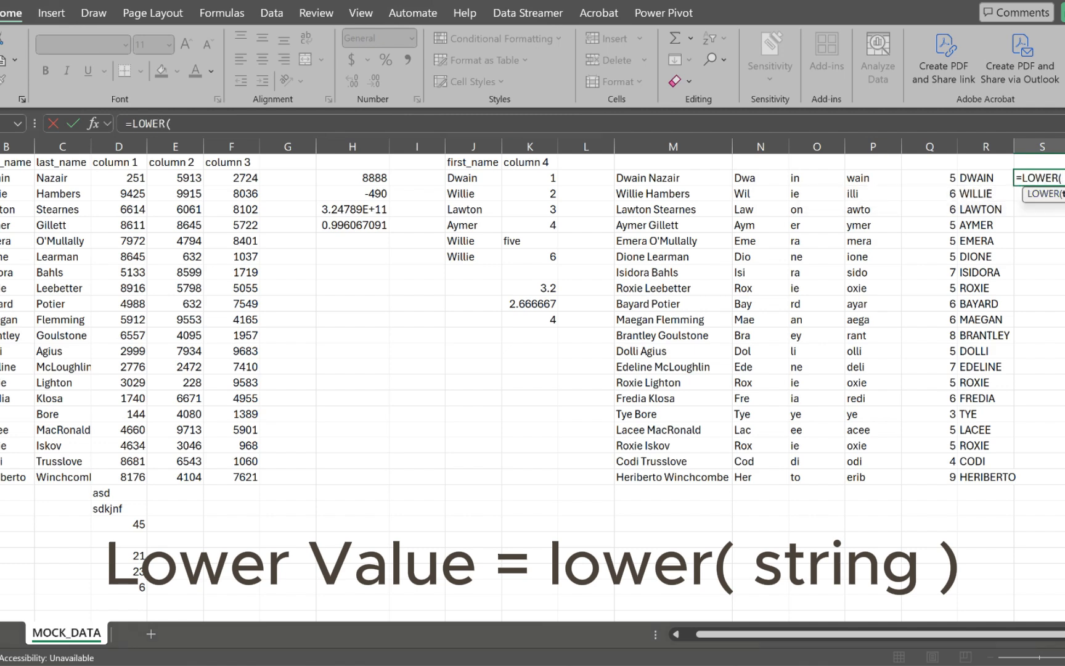
{"action": "mouse_move", "coordinate": [18, 162]}
{"action": "left_mouse_down"}
{"action": "mouse_move", "coordinate": [19, 227]}
{"action": "mouse_move", "coordinate": [28, 178]}
{"action": "left_mouse_up"}
{"action": "left_click", "coordinate": [19, 178]}
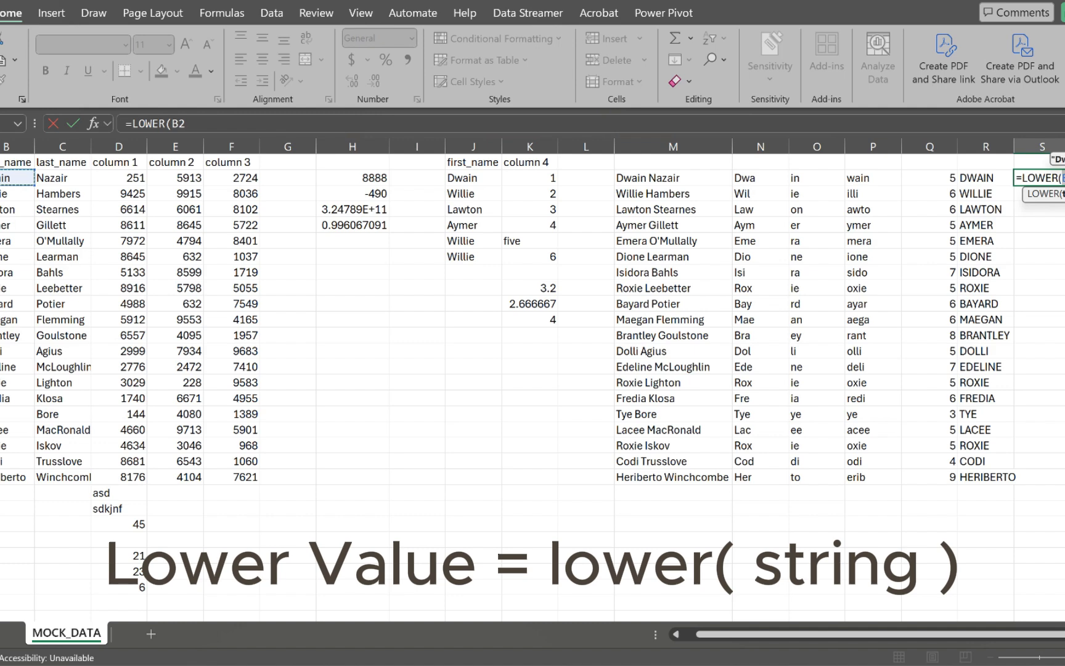
{"action": "type", "text": ")"}
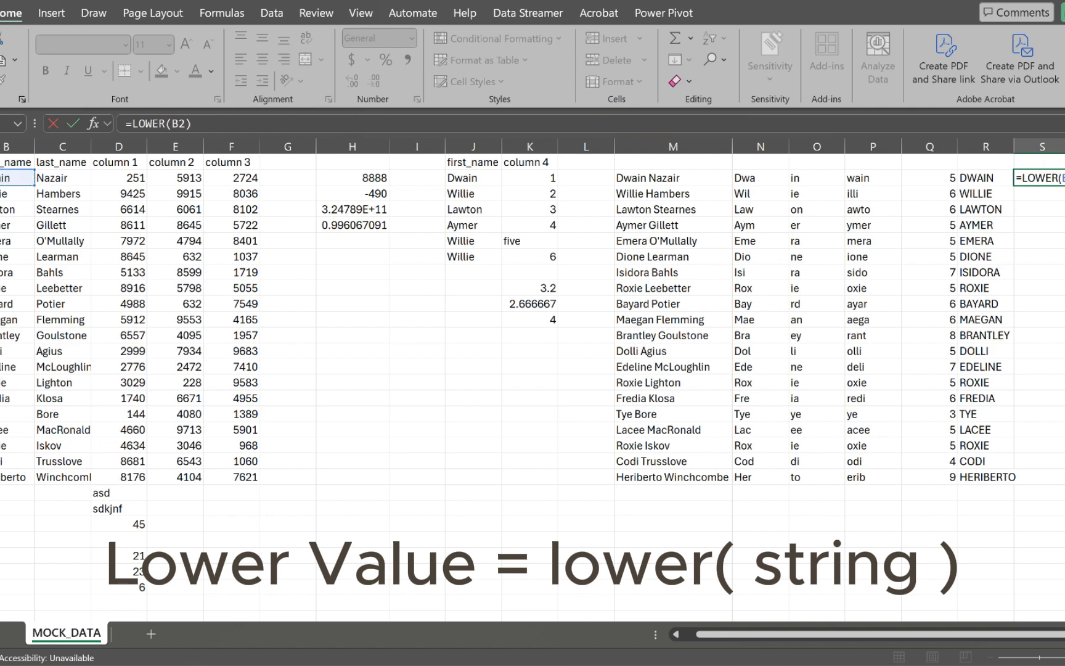
{"action": "key", "text": "Return"}
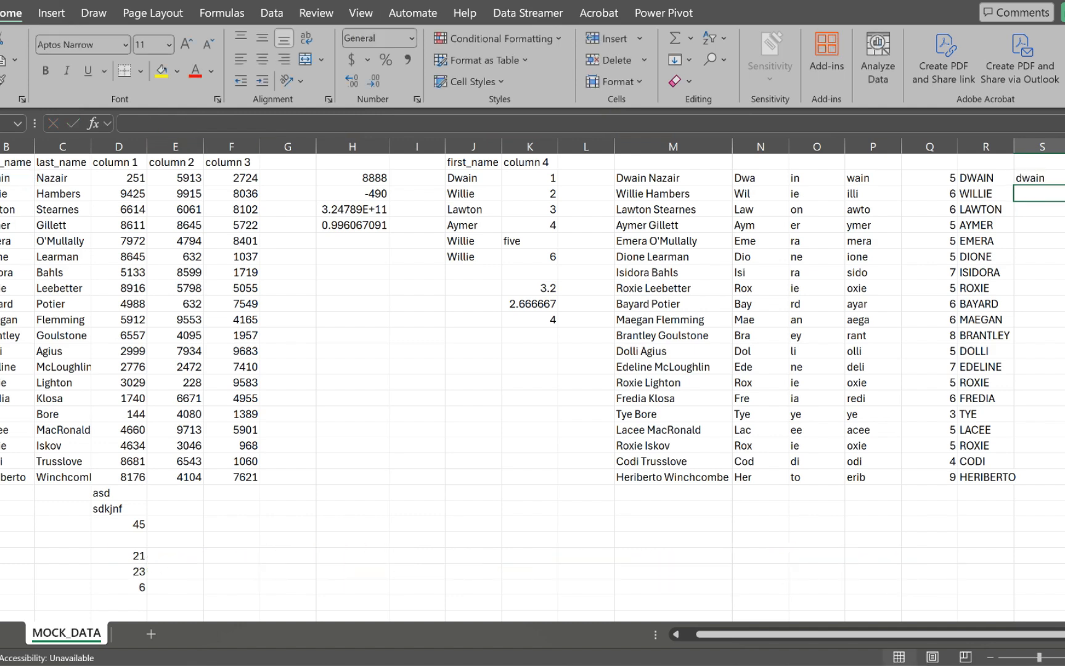
{"action": "left_click", "coordinate": [1042, 178]}
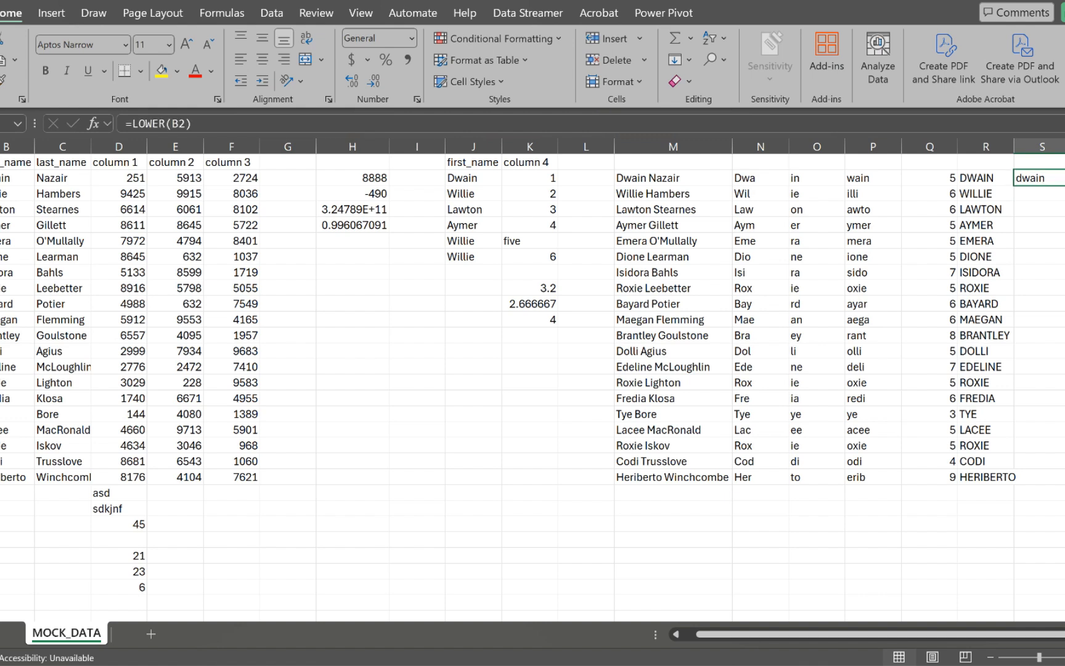
{"action": "double_click", "coordinate": [1064, 186]}
{"action": "left_click", "coordinate": [1064, 178]}
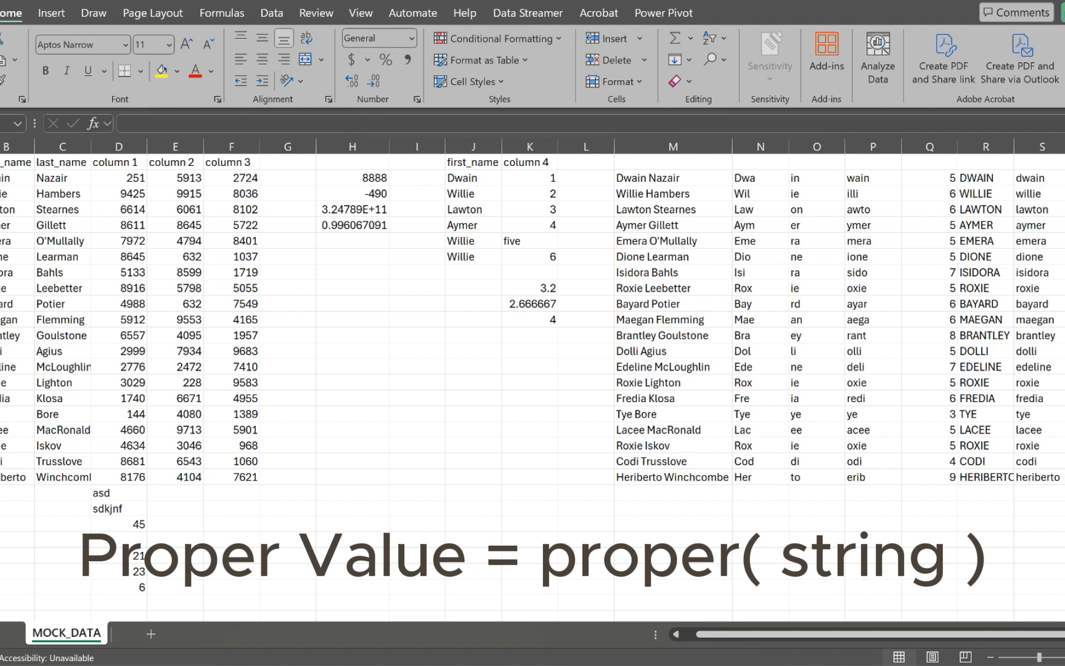
Step: Enter =PROPER(S2) in T2 and fill it down to T21
{"action": "scroll", "coordinate": [533, 379], "scroll_direction": "right", "scroll_amount": 1}
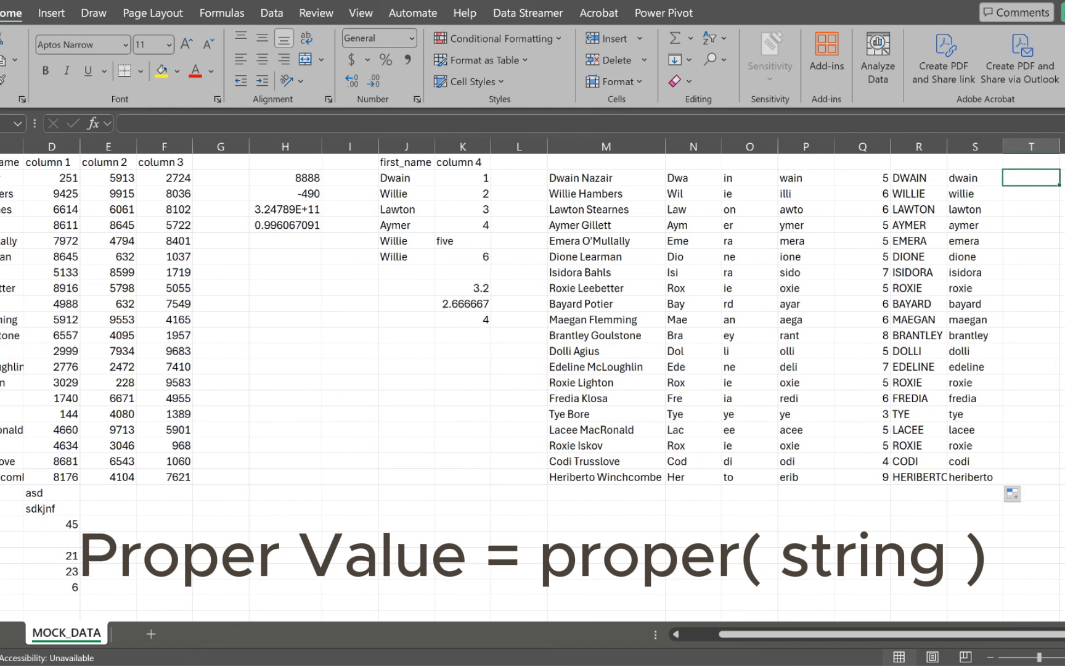
{"action": "type", "text": "=p"}
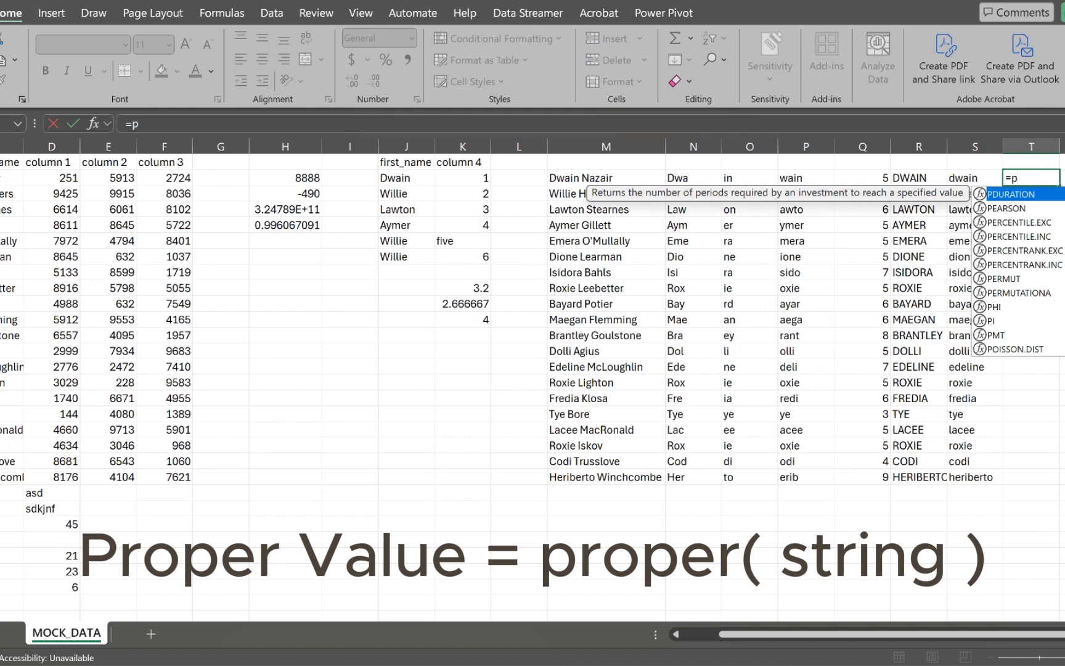
{"action": "type", "text": "ro"}
{"action": "key", "text": "BackSpace"}
{"action": "type", "text": "roper"}
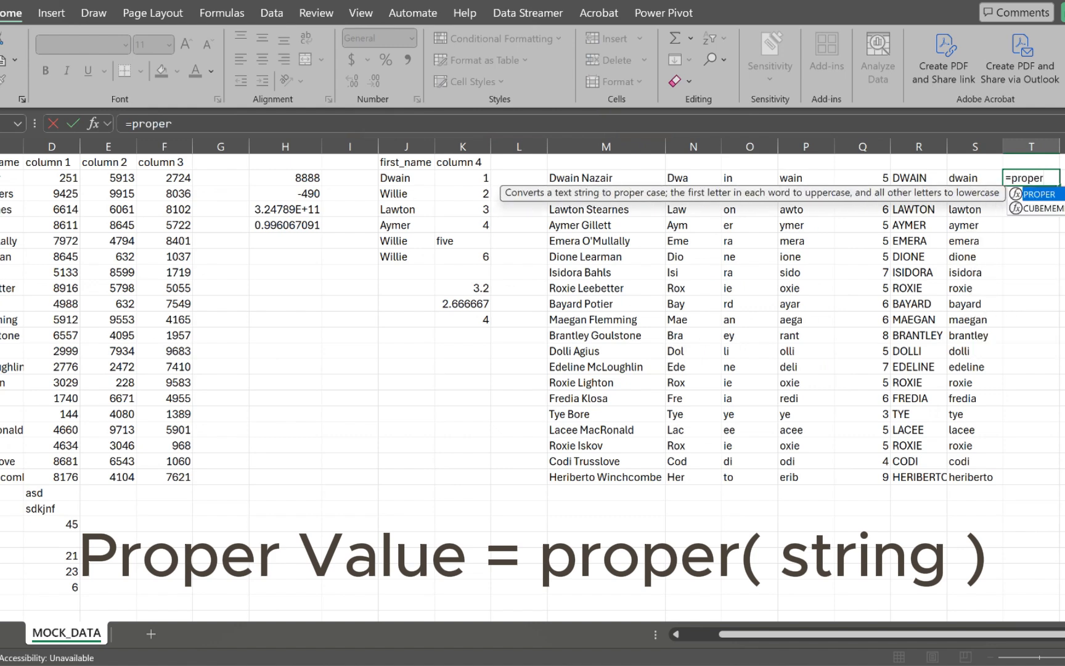
{"action": "key", "text": "Tab"}
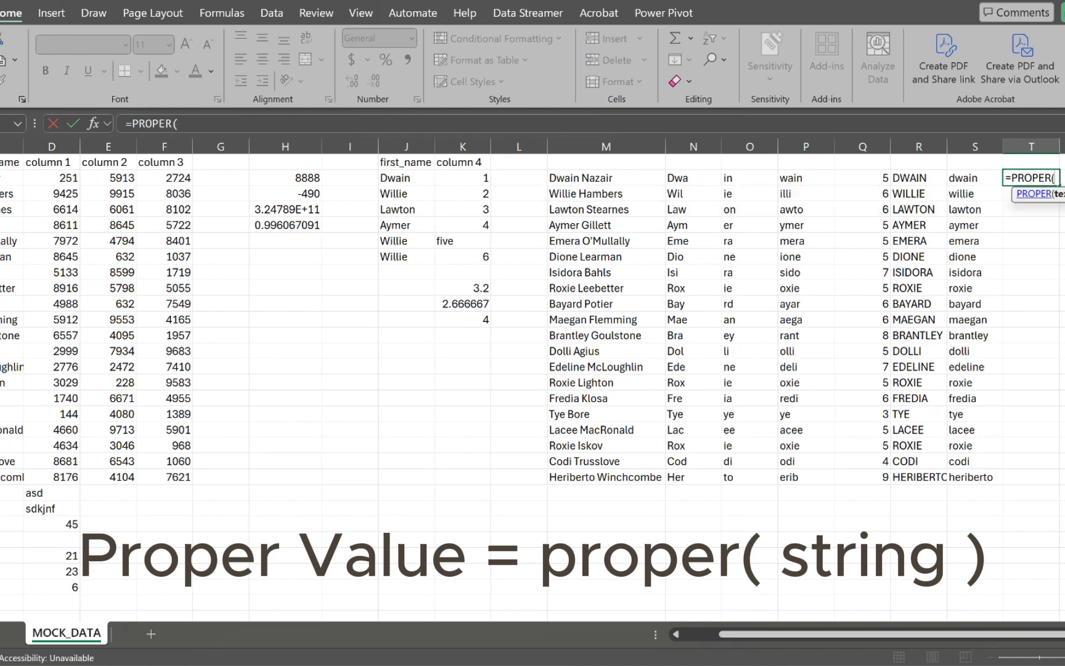
{"action": "key", "text": "Left"}
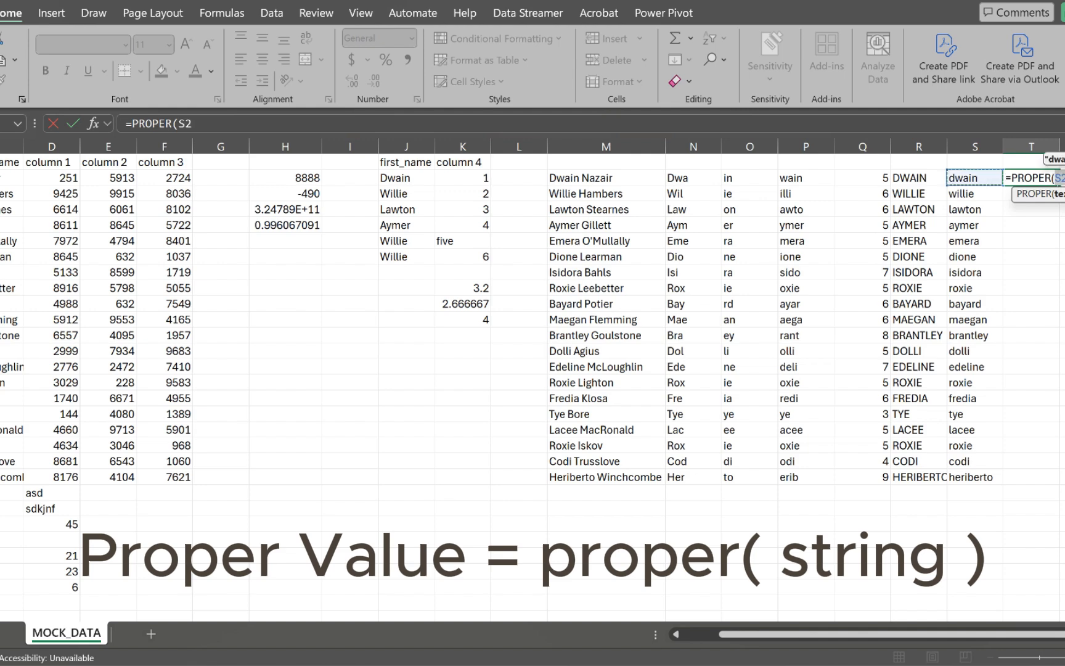
{"action": "type", "text": ")"}
{"action": "key", "text": "Return"}
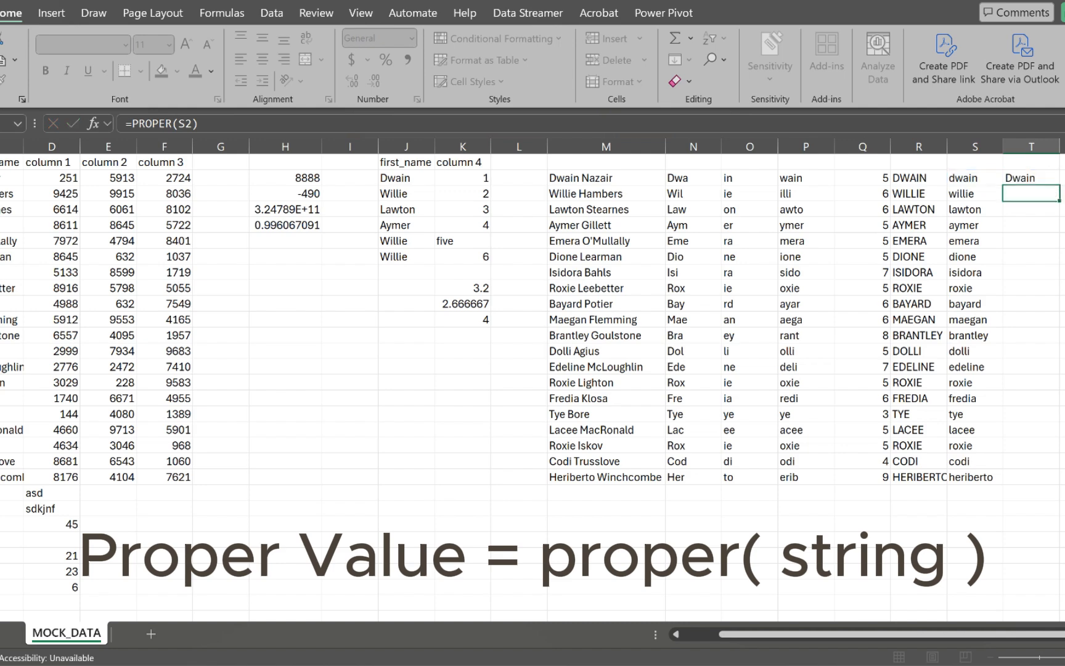
{"action": "key", "text": "Up"}
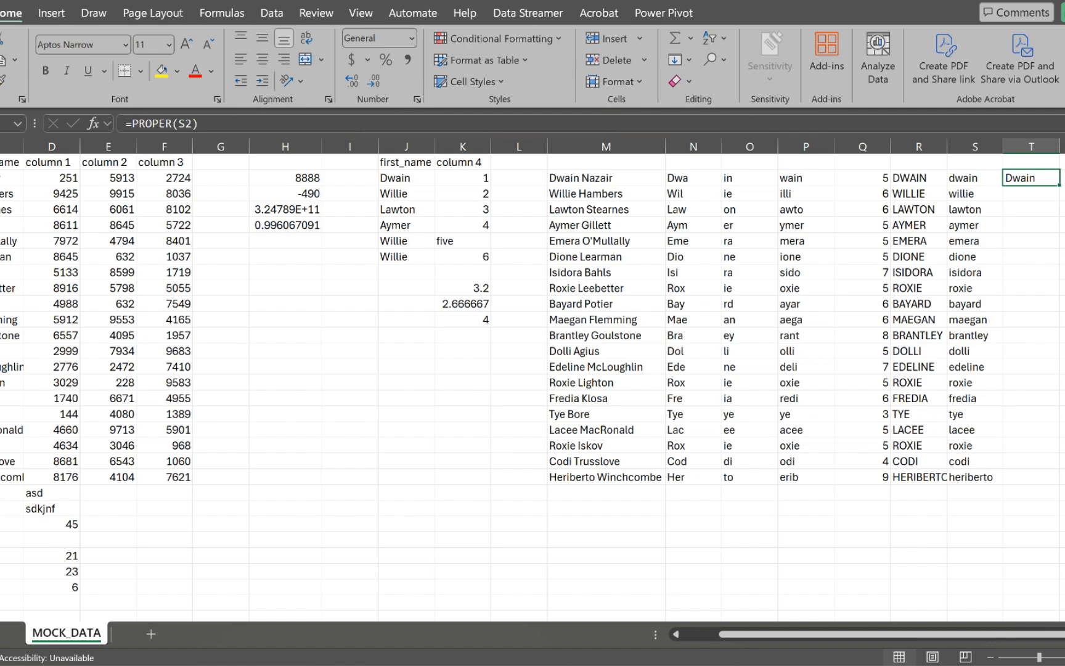
{"action": "double_click", "coordinate": [1060, 185]}
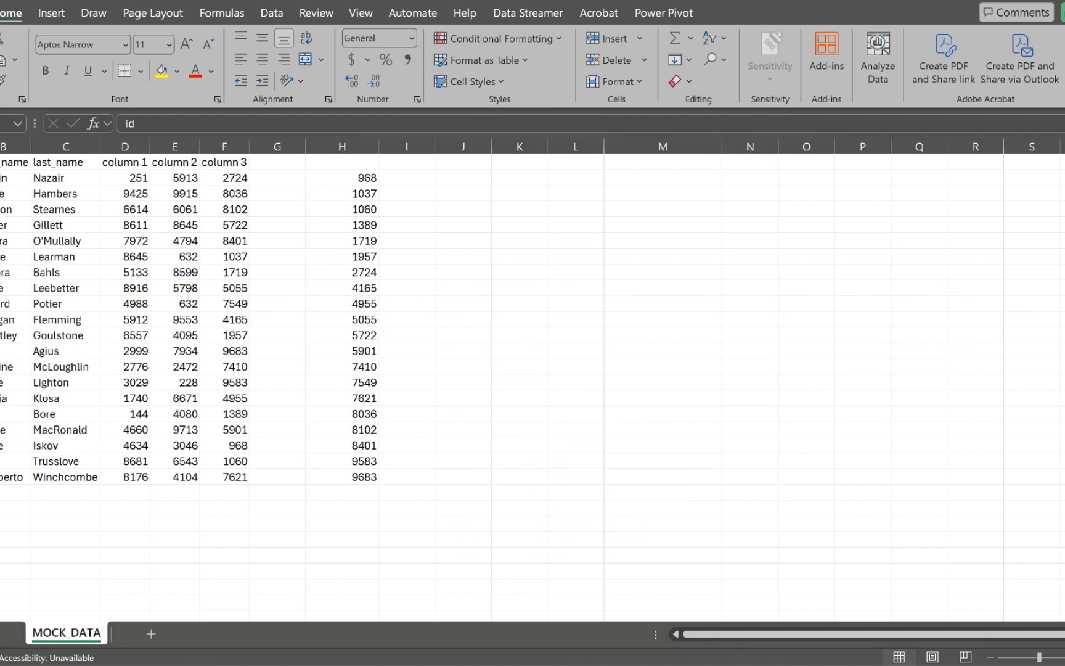
Step: Delete the sorted values in H2:H21
{"action": "left_click_drag", "start_coordinate": [343, 178], "coordinate": [345, 478]}
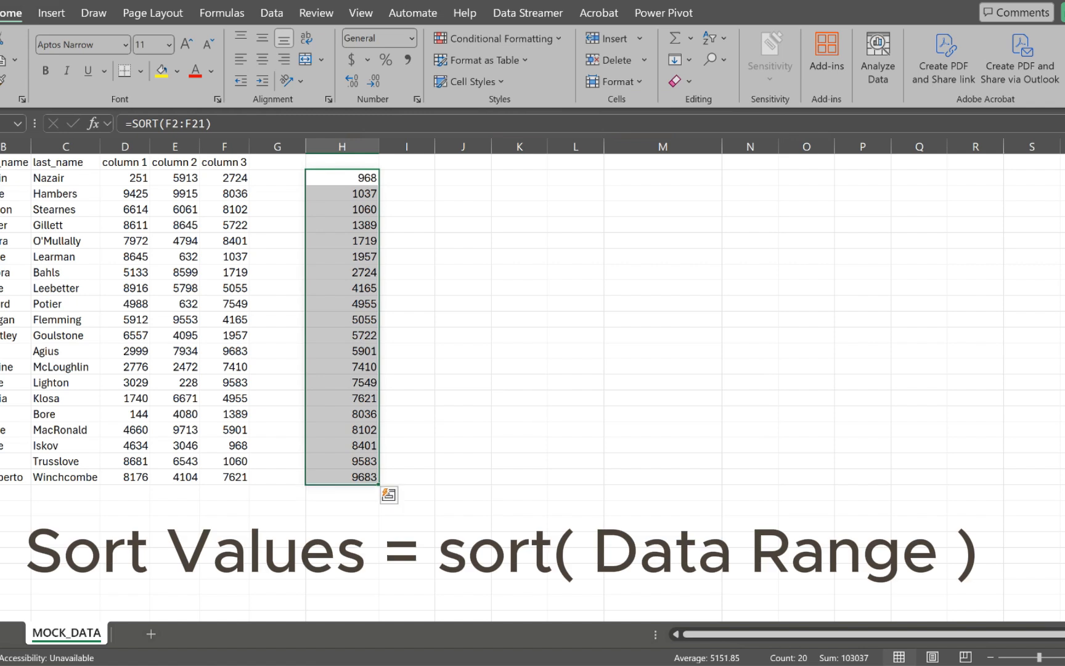
{"action": "key", "text": "Delete"}
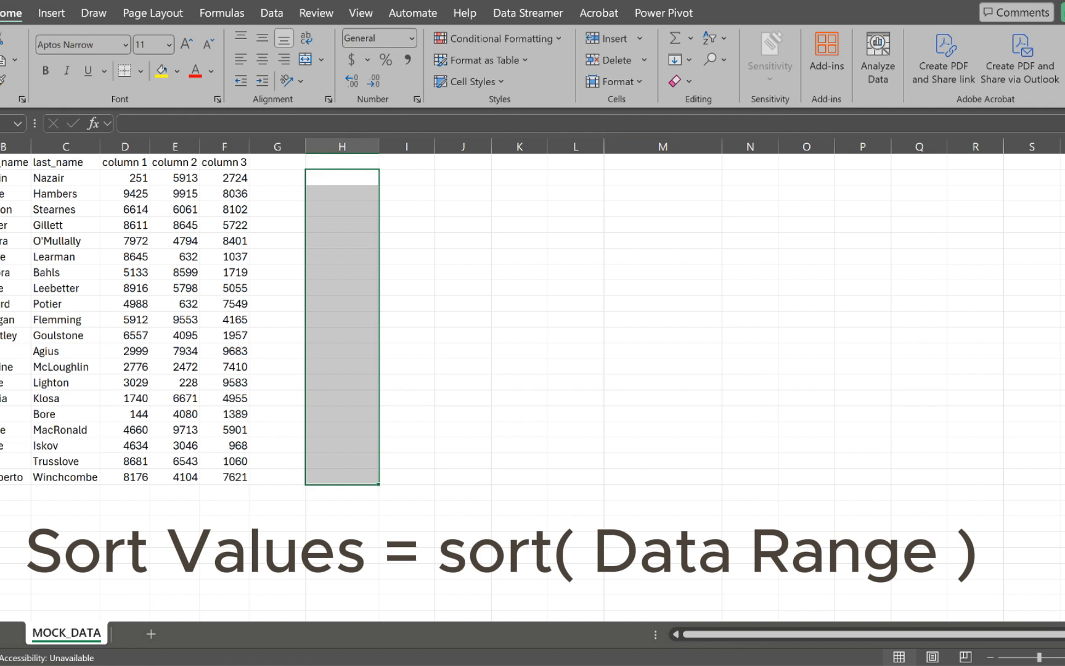
Step: Enter =SORT(F2:F21) in H2 so column 3's values spill in ascending order
{"action": "left_click", "coordinate": [225, 147]}
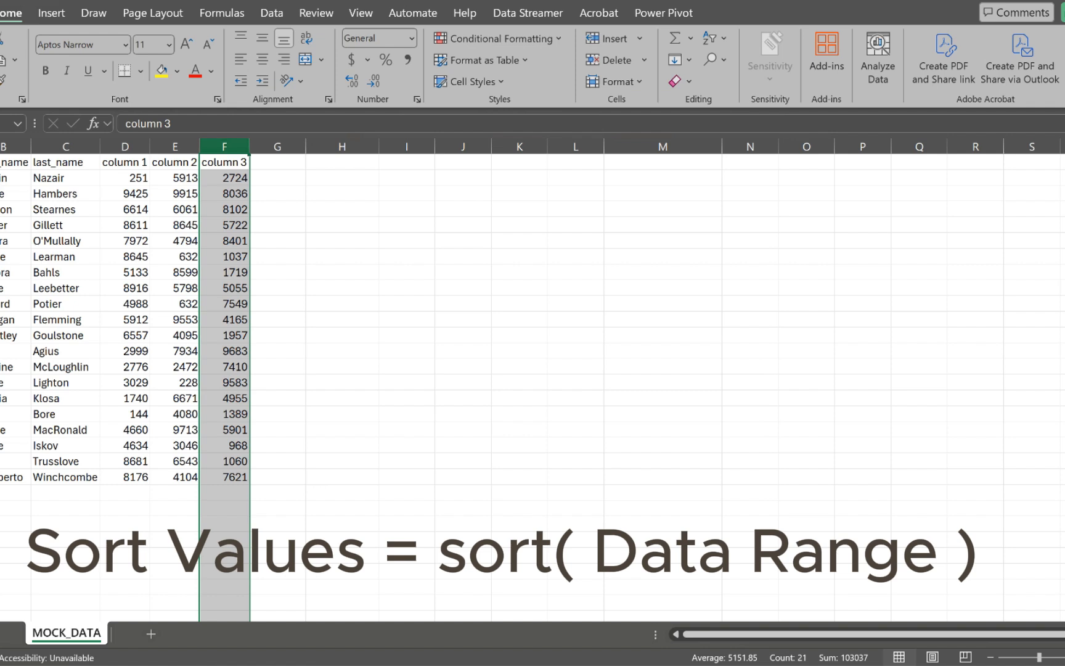
{"action": "left_click", "coordinate": [343, 178]}
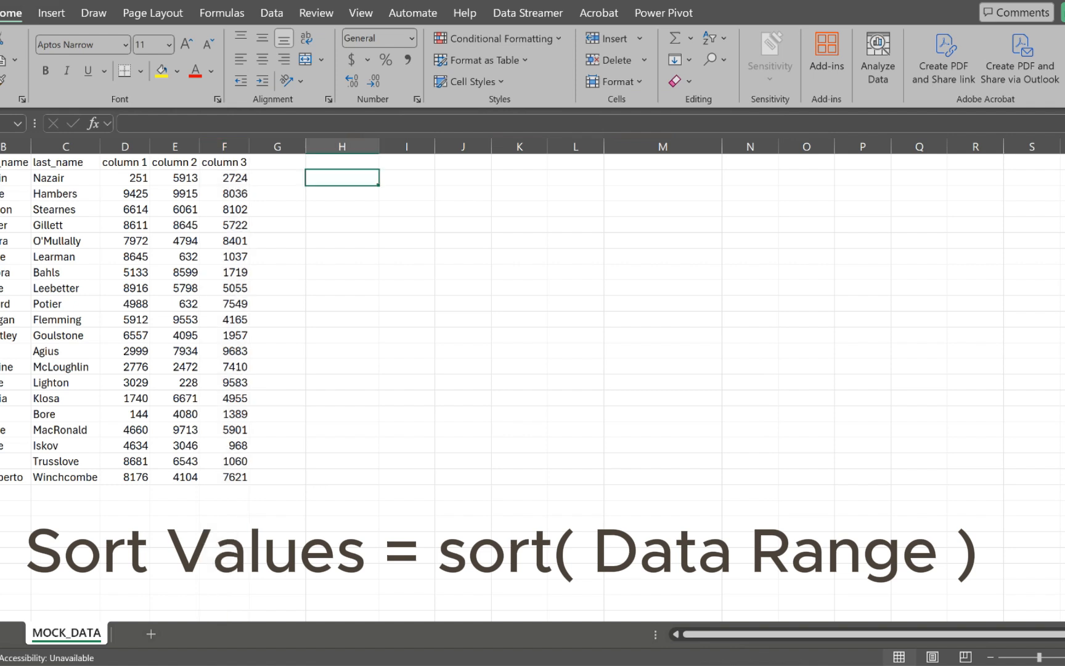
{"action": "type", "text": "=sort"}
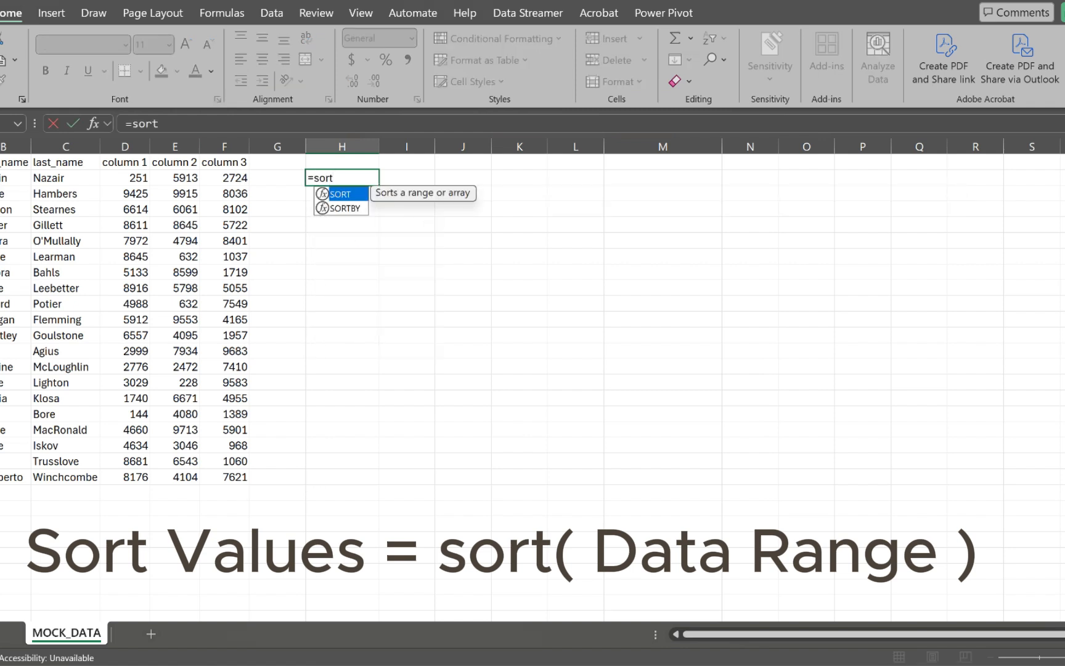
{"action": "key", "text": "Tab"}
{"action": "left_click_drag", "start_coordinate": [234, 178], "coordinate": [236, 478]}
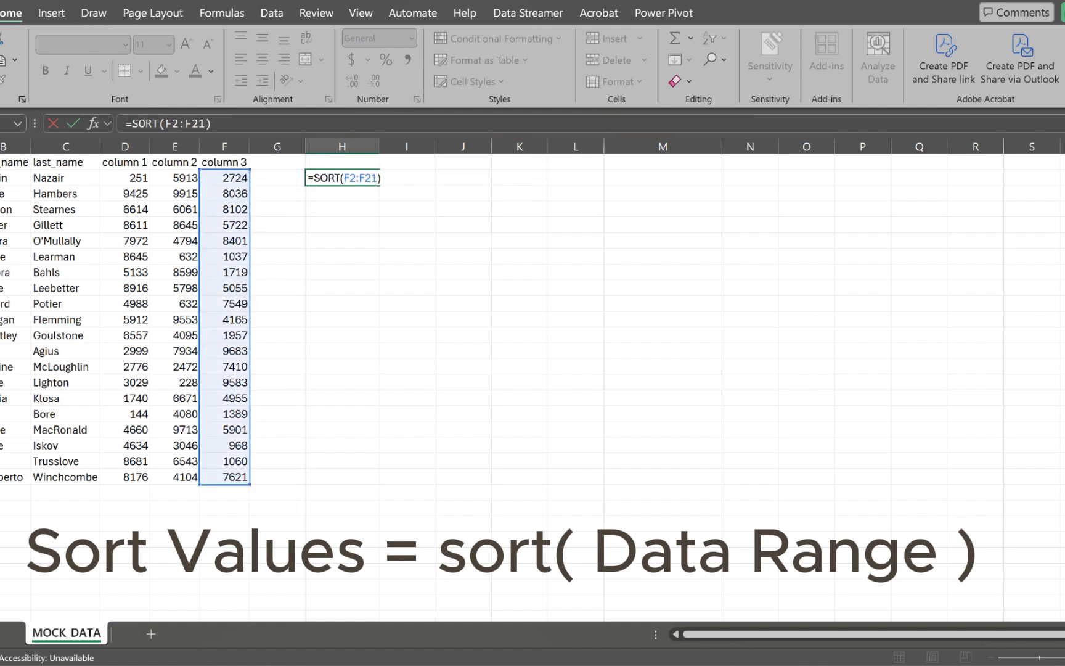
{"action": "key", "text": "Return"}
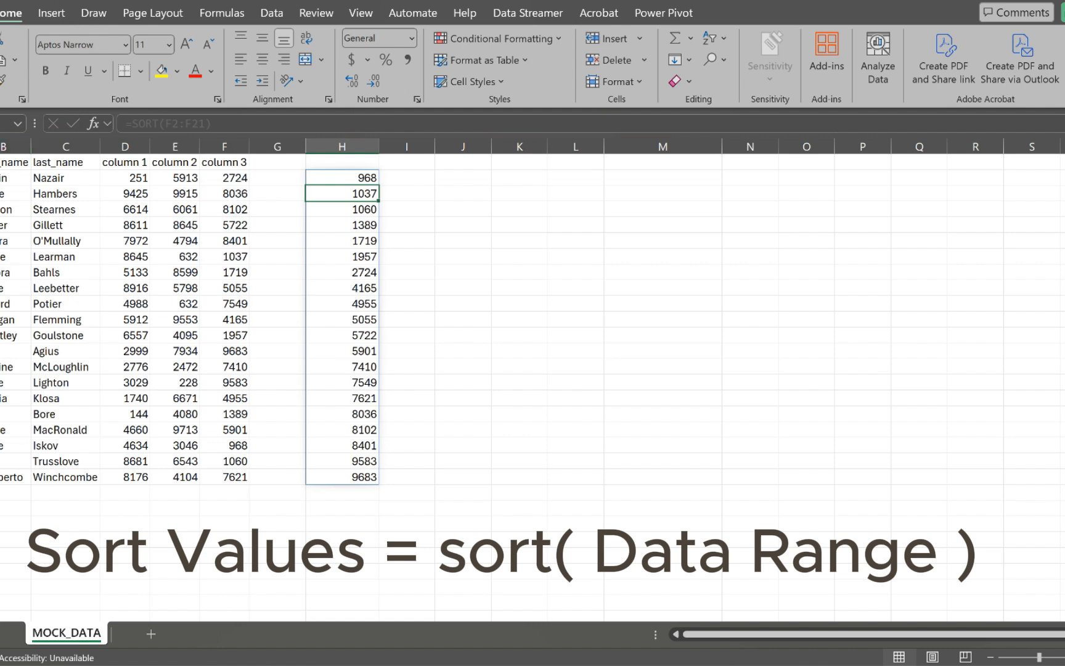
{"action": "left_click", "coordinate": [463, 178]}
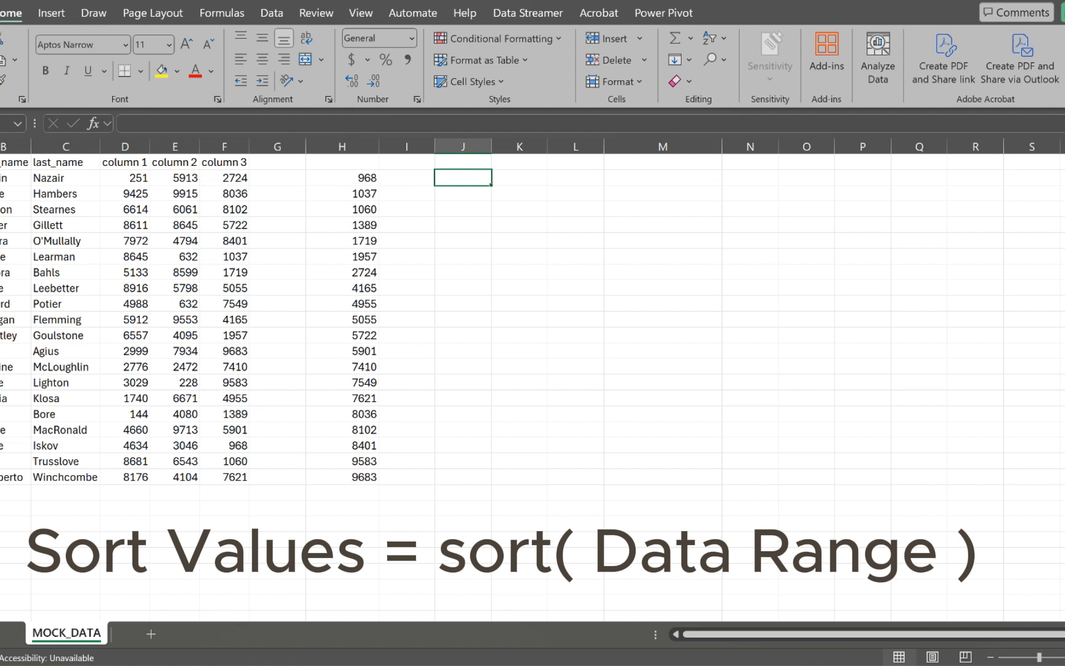
Step: Copy the header row A1:F1 into J1:O1
{"action": "key", "text": "ctrl+Home"}
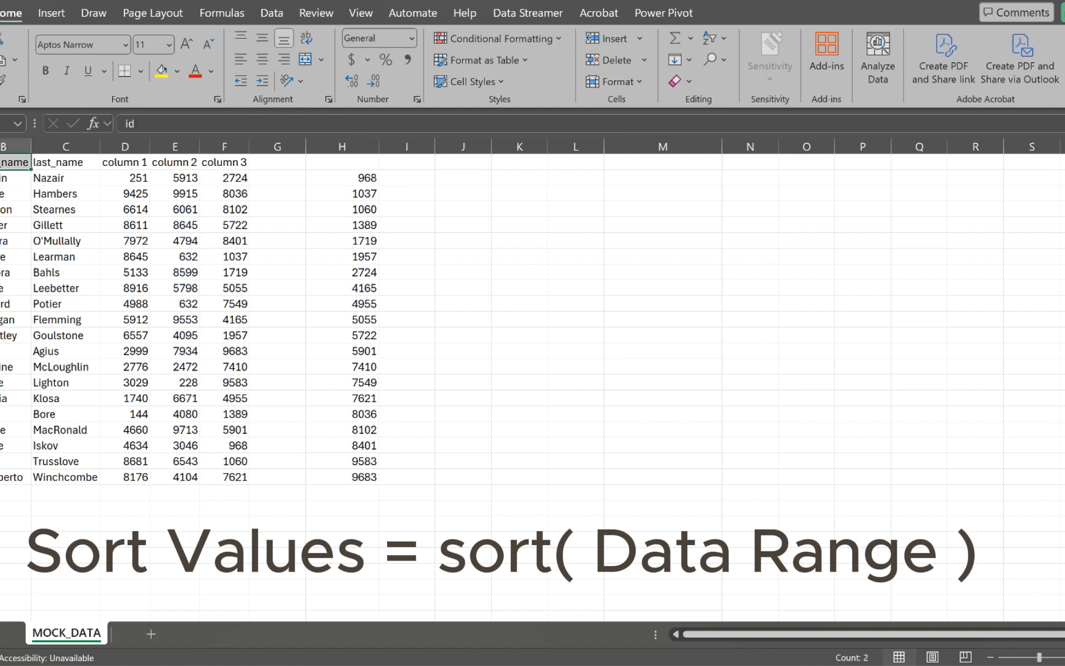
{"action": "key", "text": "ctrl+shift+Right"}
{"action": "key", "text": "ctrl+c"}
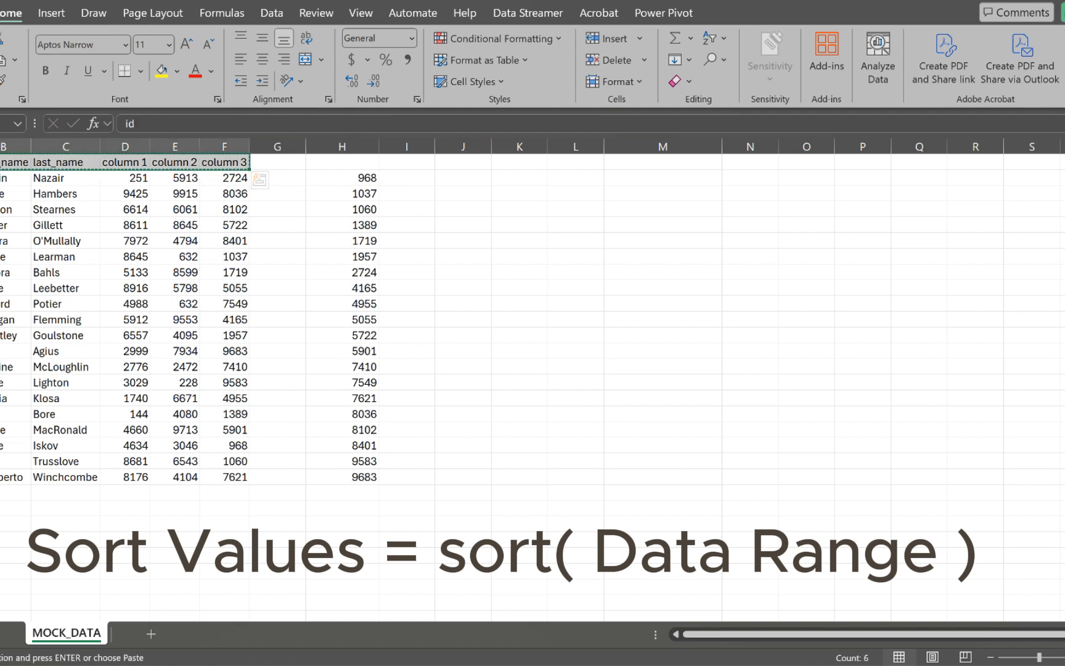
{"action": "left_click", "coordinate": [463, 162]}
{"action": "key", "text": "ctrl+v"}
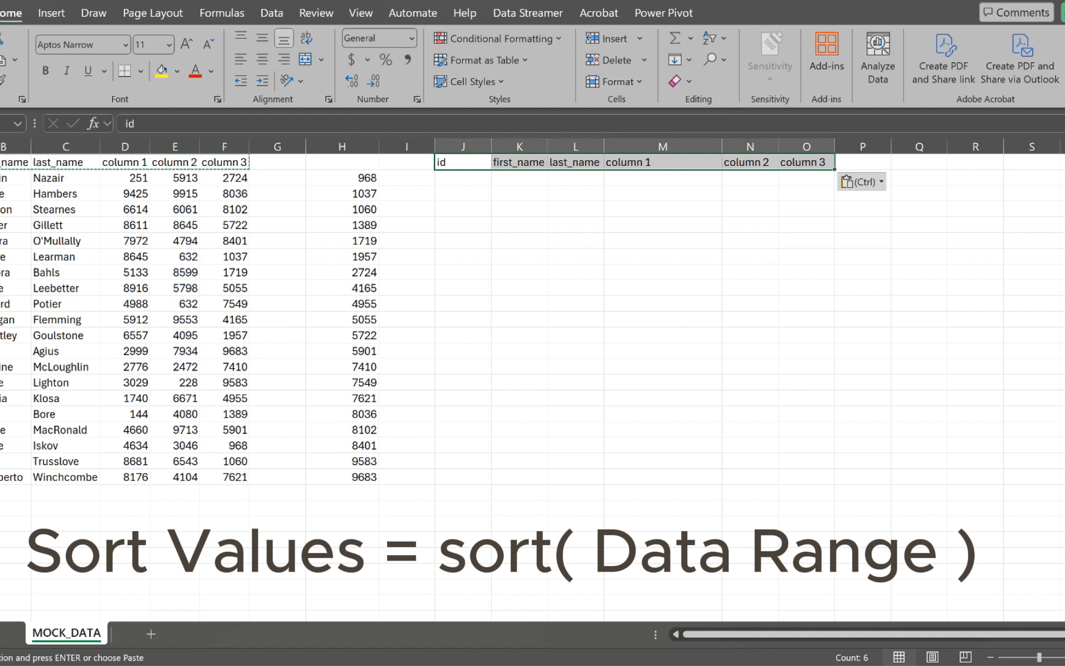
Step: Enter =SORT(A2:F21,2) in J2 to sort the data by first_name
{"action": "left_click", "coordinate": [463, 177]}
{"action": "type", "text": "=sort"}
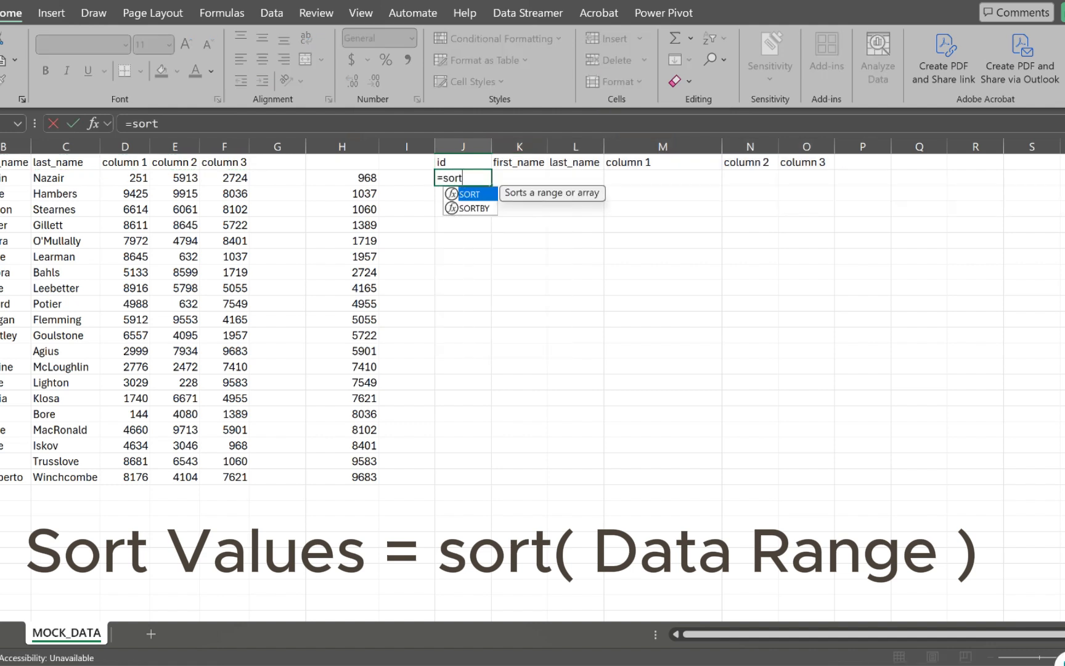
{"action": "key", "text": "Tab"}
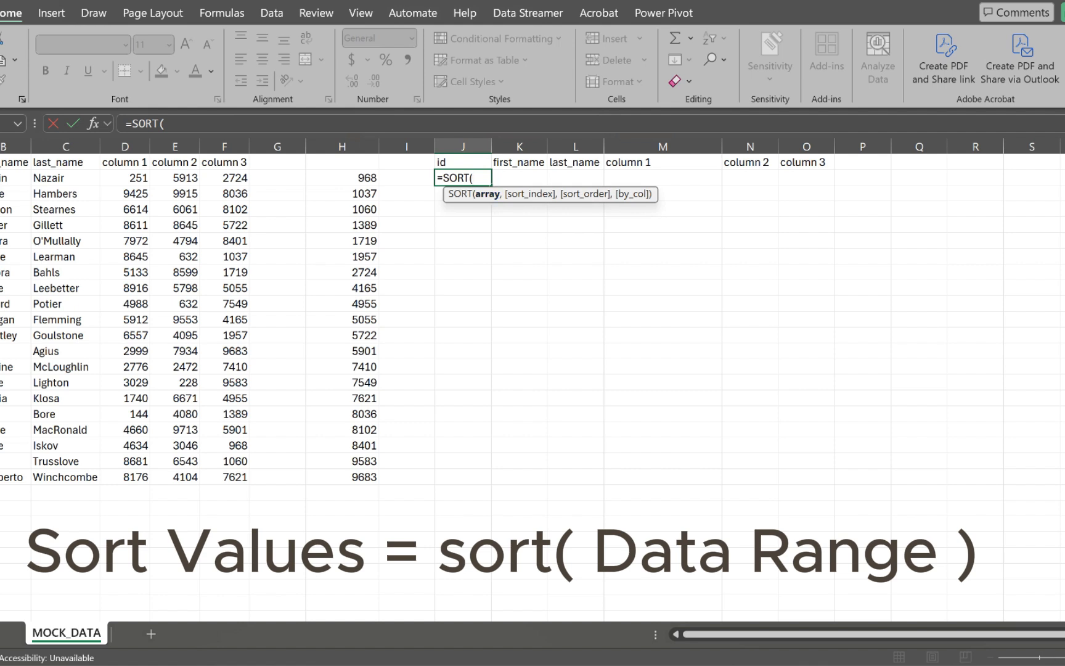
{"action": "left_click_drag", "start_coordinate": [0, 177], "coordinate": [247, 479]}
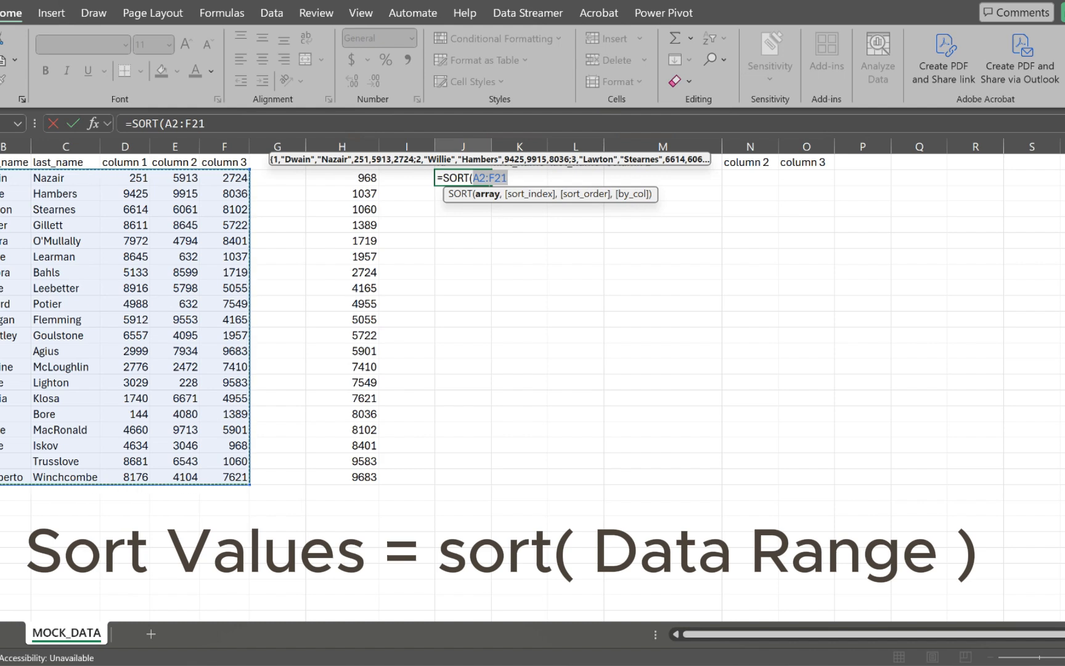
{"action": "type", "text": ","}
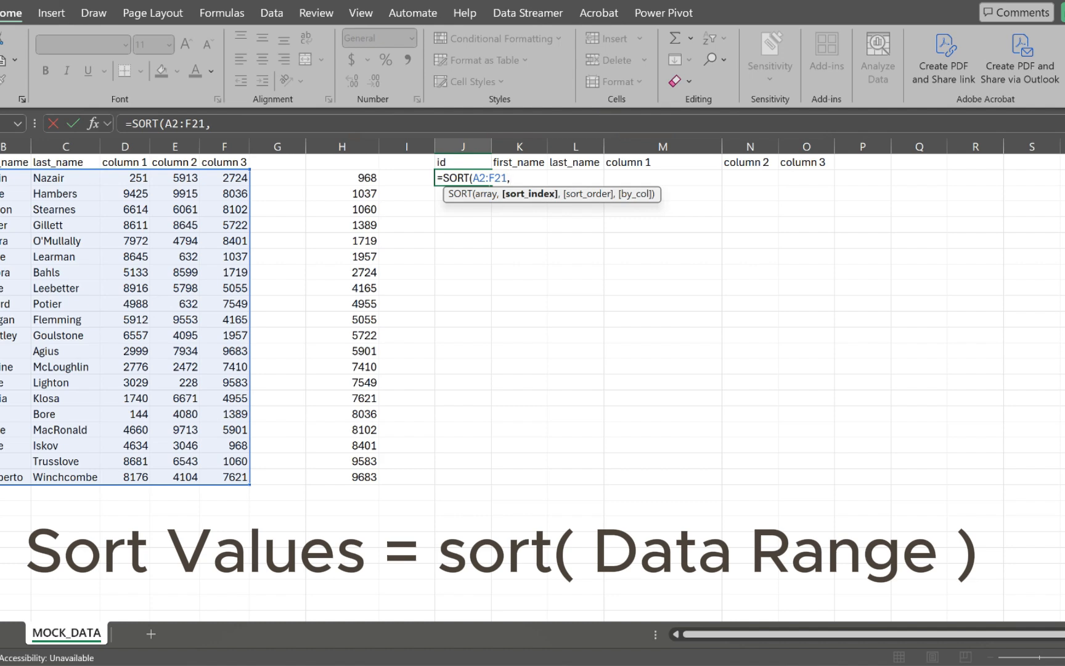
{"action": "type", "text": "2)"}
{"action": "key", "text": "Return"}
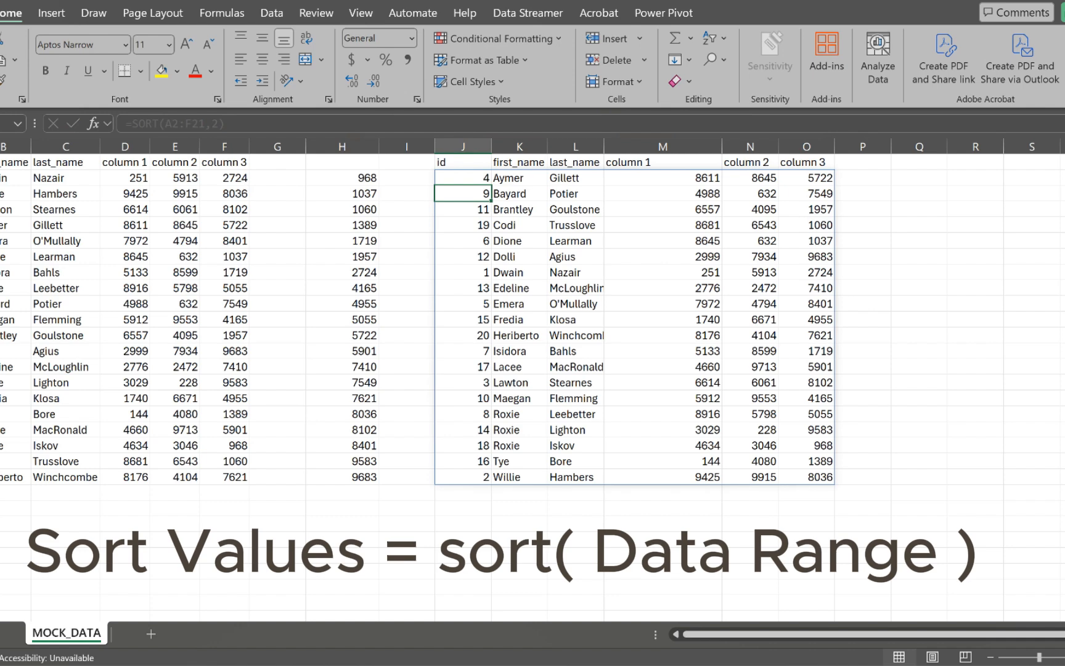
Step: Edit the J2 formula to =SORT(A2:F21,2,-1) so first names sort descending
{"action": "left_click", "coordinate": [519, 147]}
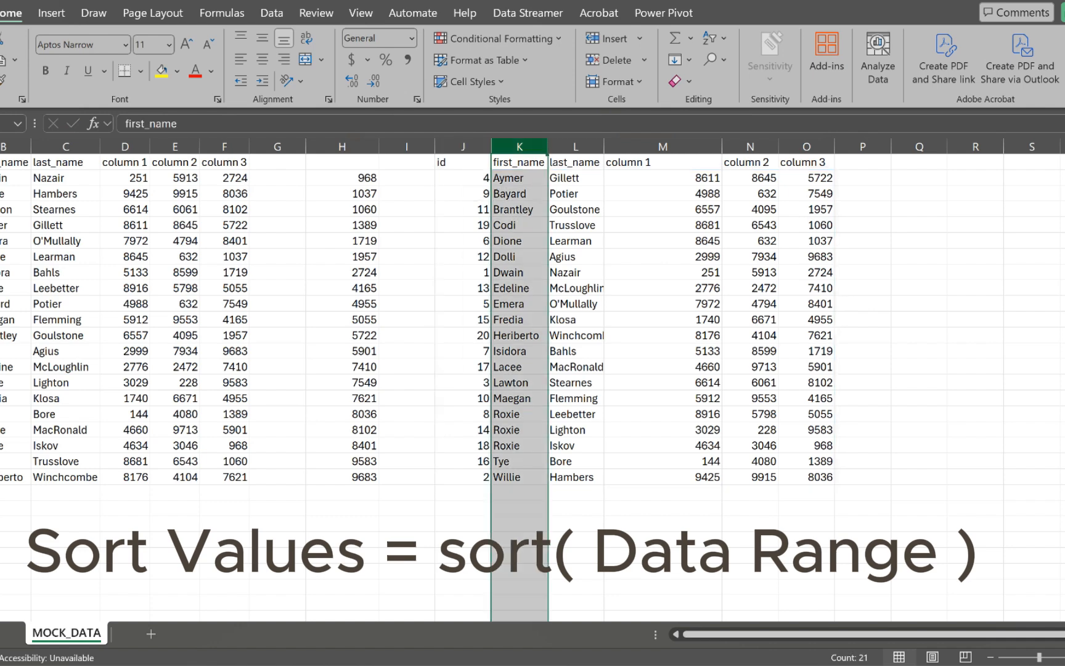
{"action": "left_click", "coordinate": [463, 178]}
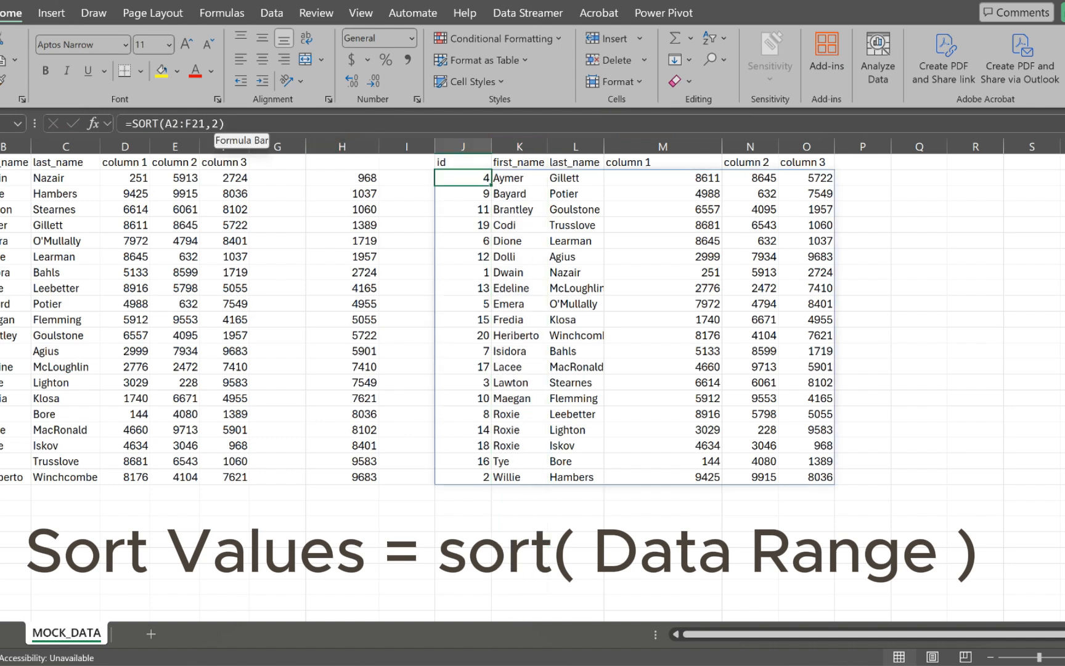
{"action": "left_click", "coordinate": [225, 124]}
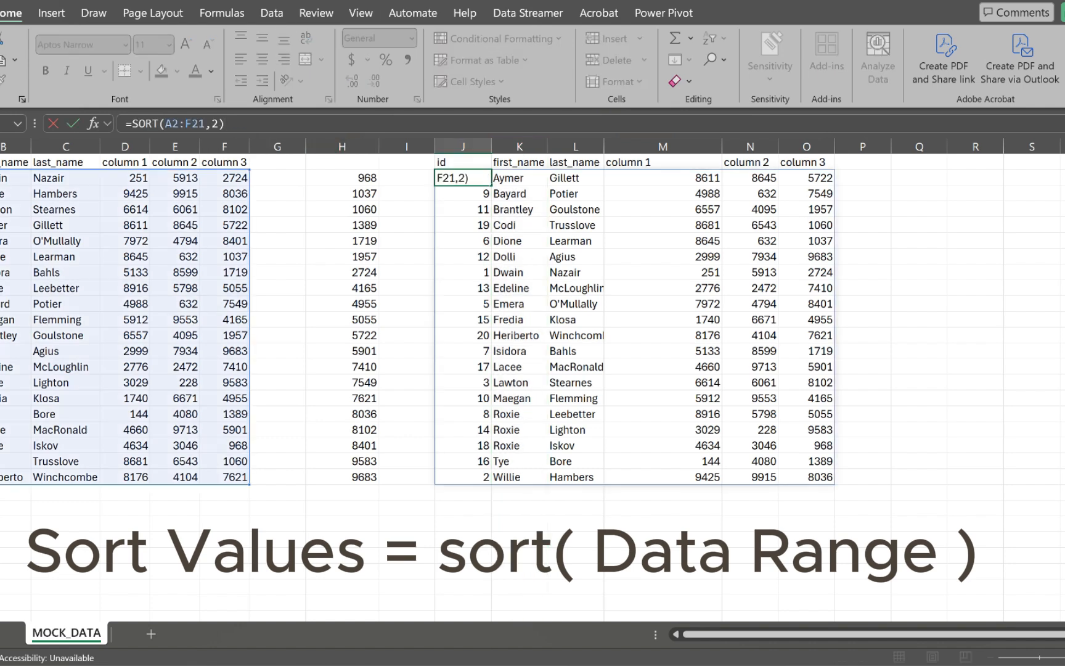
{"action": "type", "text": ","}
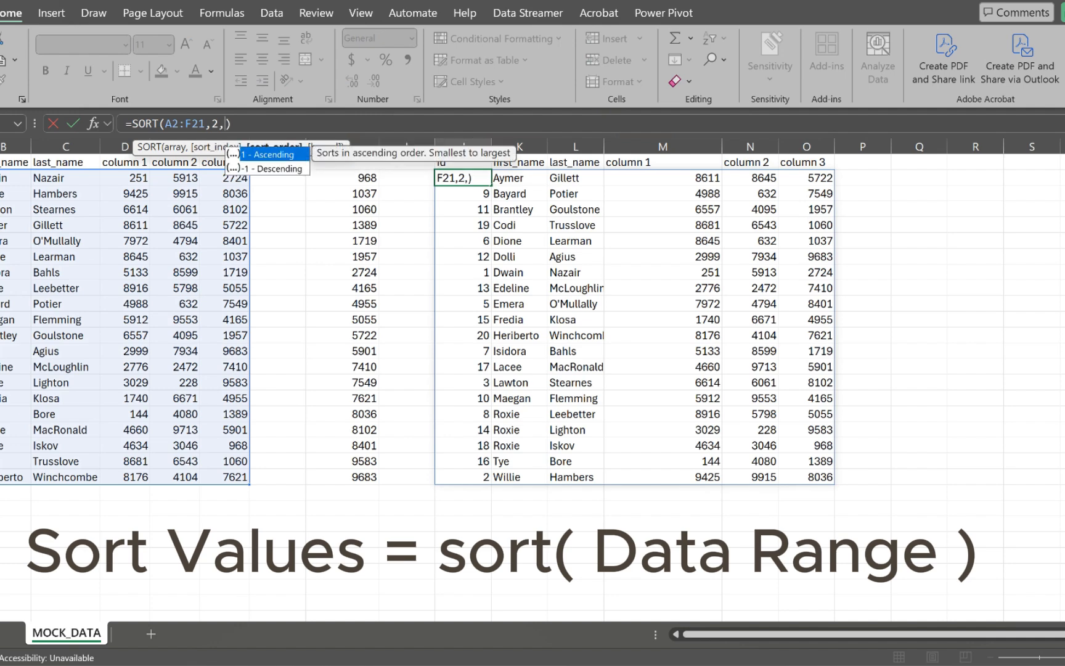
{"action": "type", "text": "-1"}
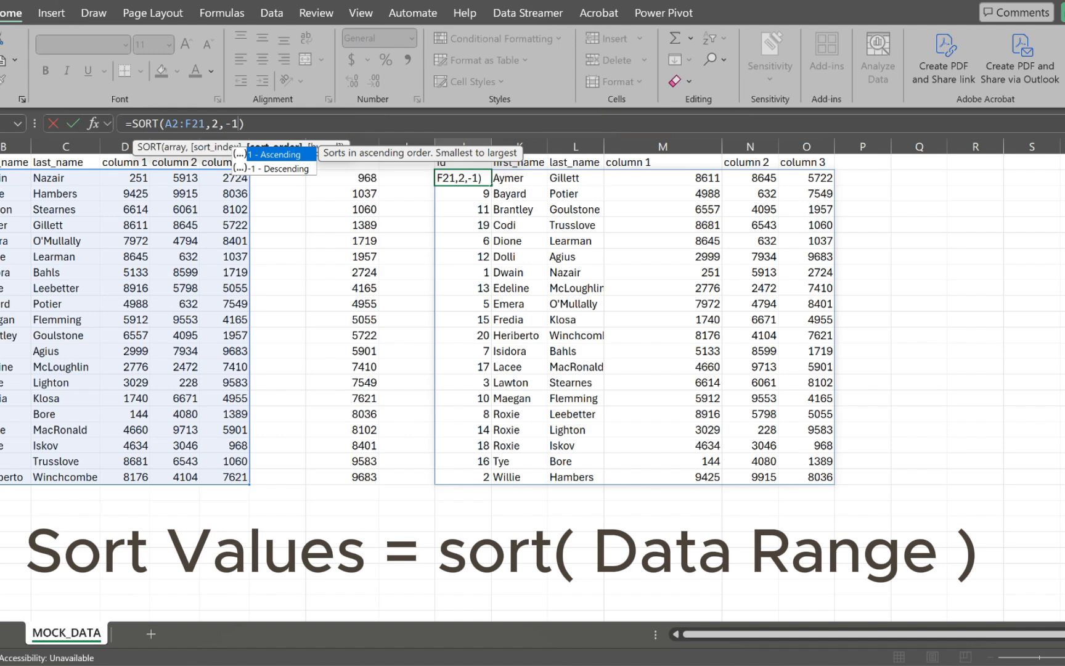
{"action": "key", "text": "Down"}
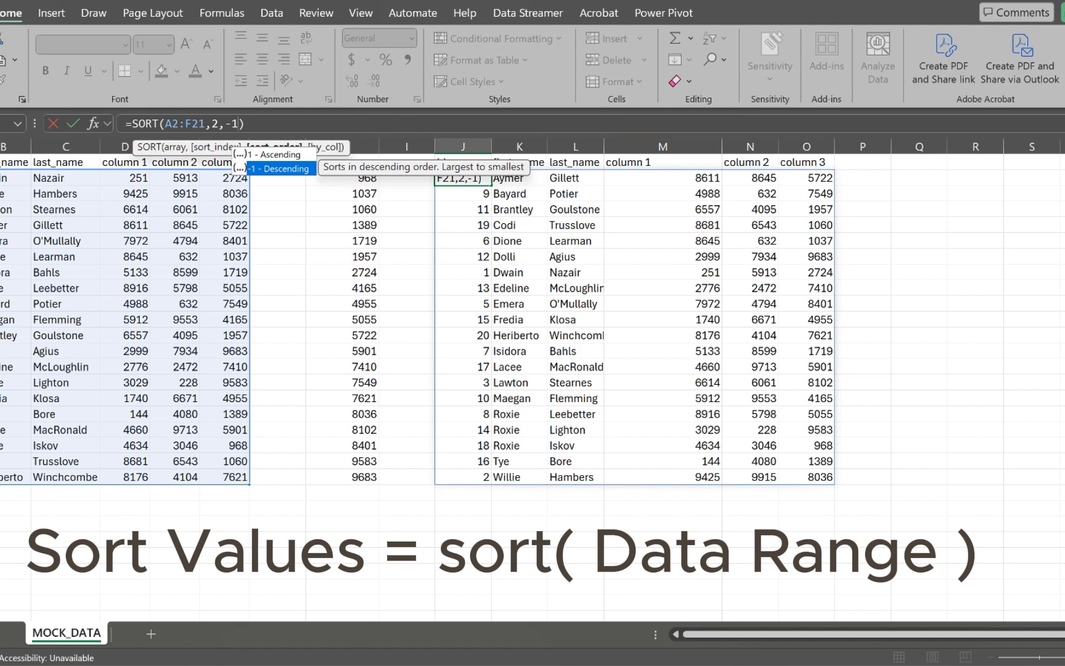
{"action": "key", "text": "Tab"}
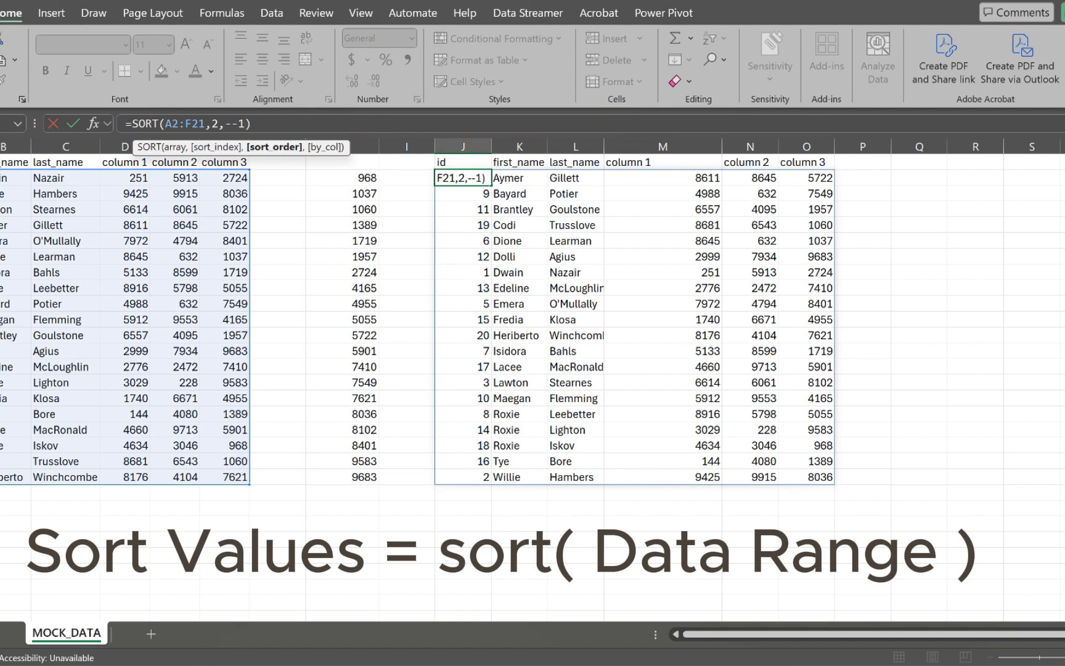
{"action": "key", "text": "BackSpace"}
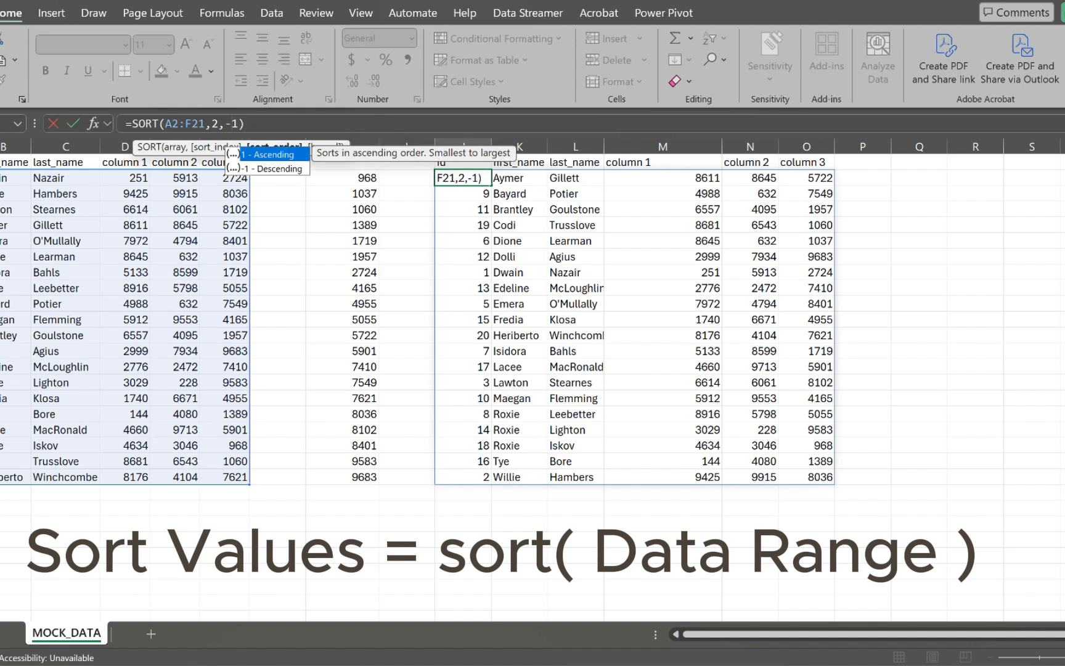
{"action": "key", "text": "Right"}
{"action": "key", "text": "Right"}
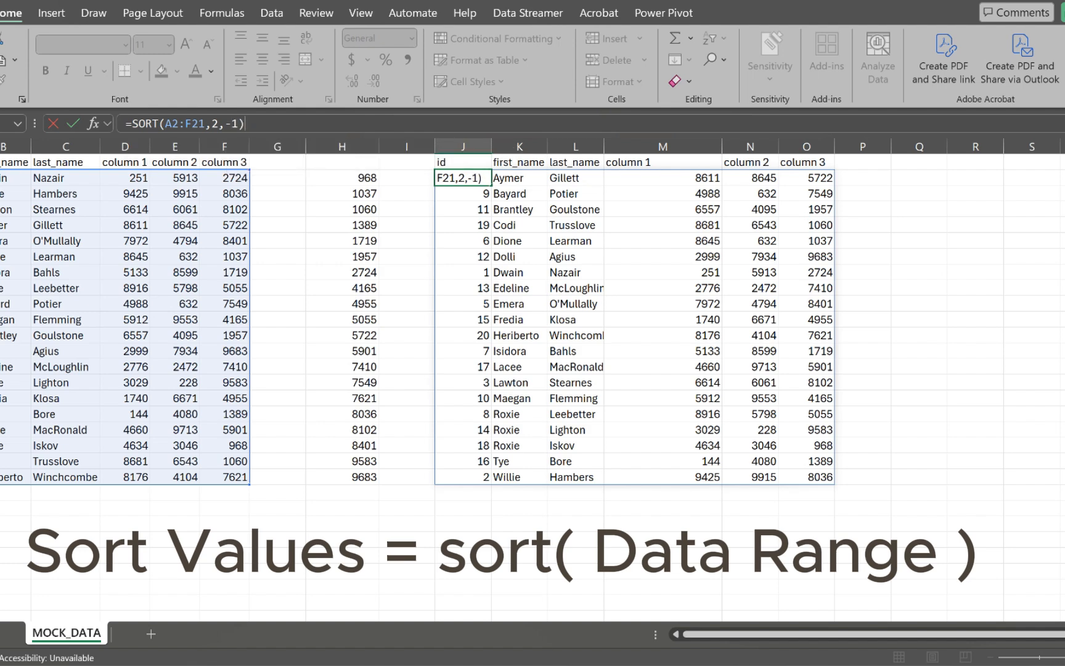
{"action": "key", "text": "Return"}
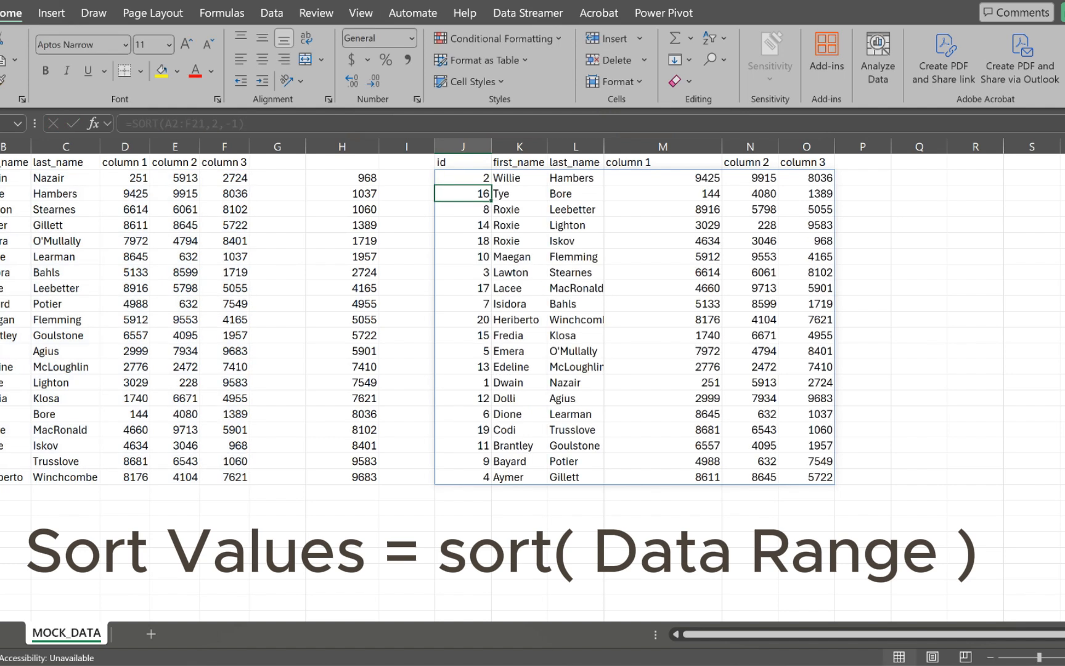
{"action": "left_click", "coordinate": [519, 162]}
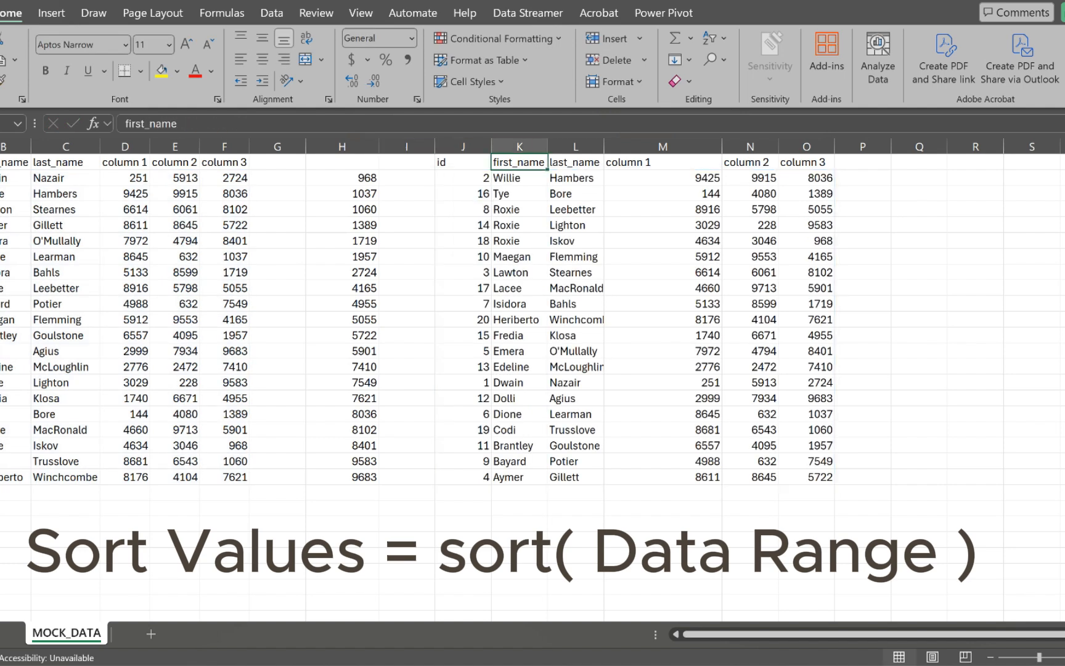
{"action": "left_click", "coordinate": [519, 147]}
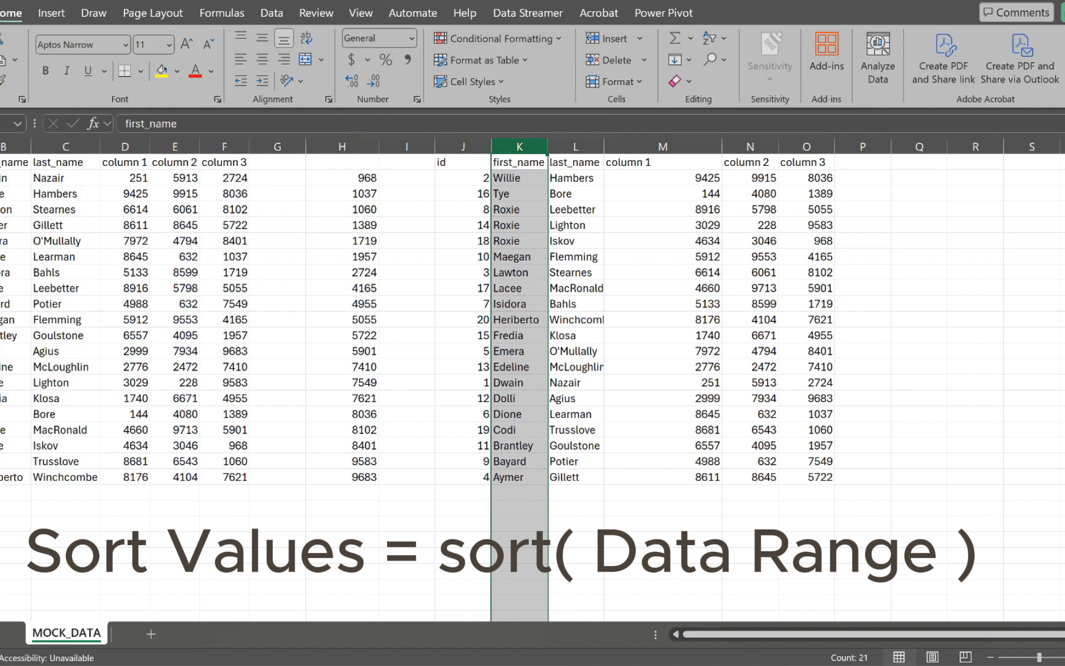
{"action": "left_click", "coordinate": [463, 162]}
Step: Select the sorted table J1:O21, then the original A1:F21 data and column D
{"action": "left_click_drag", "start_coordinate": [463, 162], "coordinate": [819, 477]}
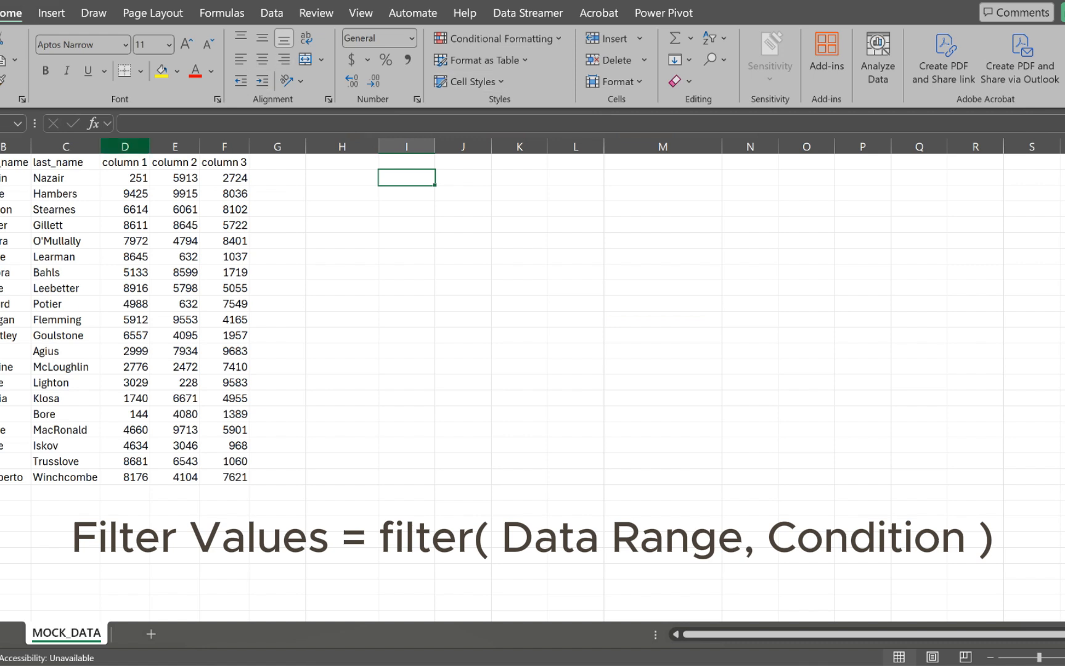
{"action": "left_click_drag", "start_coordinate": [1, 162], "coordinate": [234, 478]}
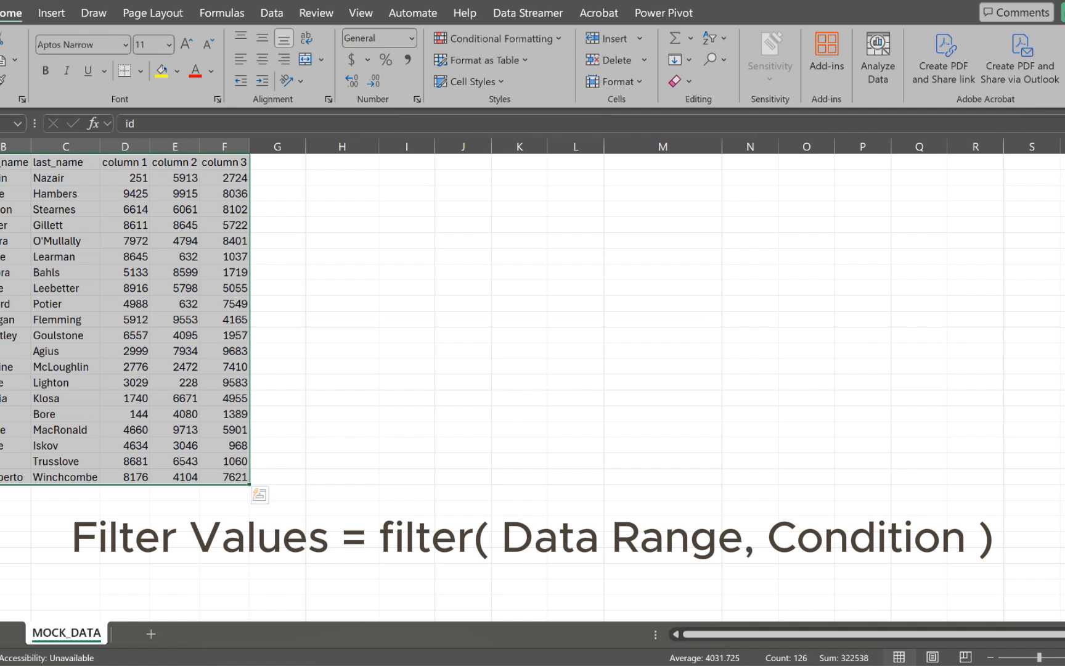
{"action": "left_click", "coordinate": [125, 146]}
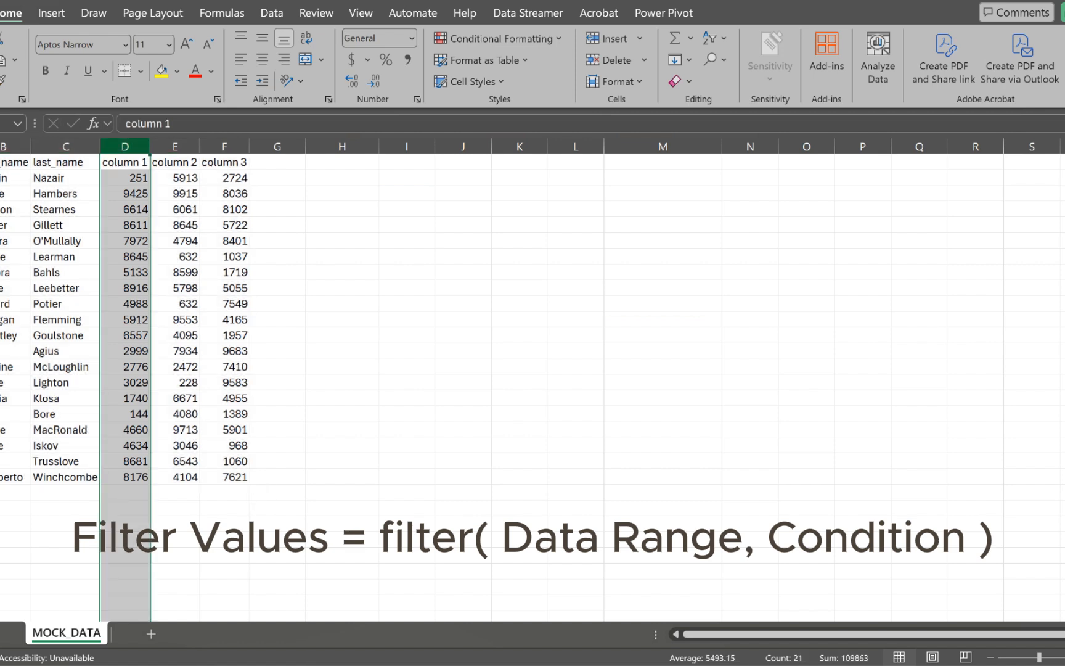
{"action": "left_click", "coordinate": [342, 178]}
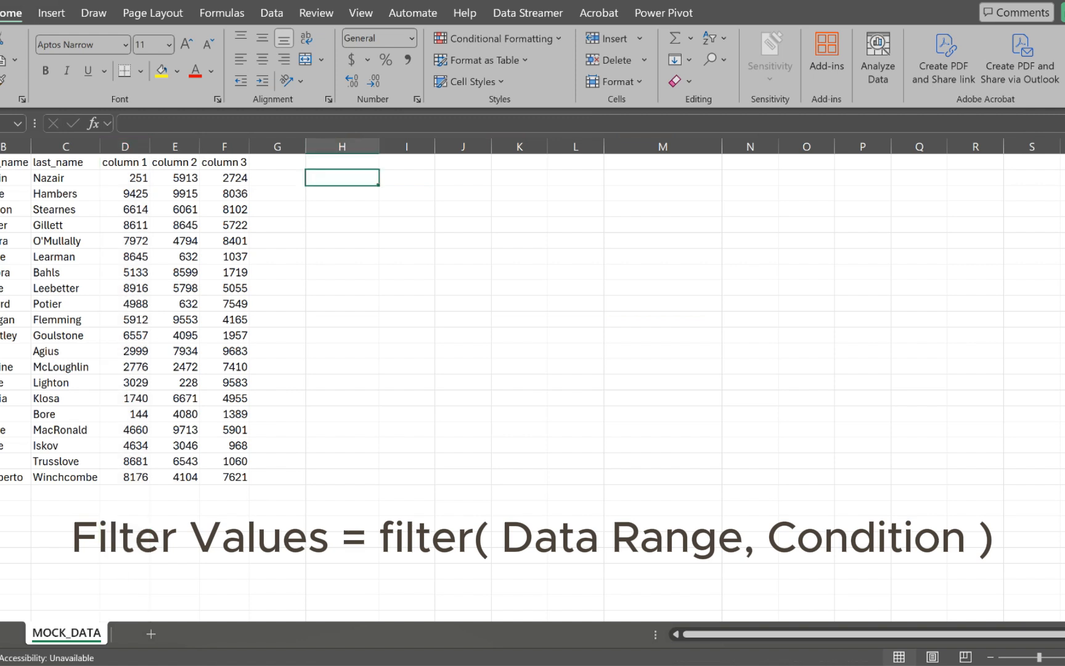
Step: Enter =FILTER(A2:F21,D2:D21>8000) in H2 and select its spilled results H2:M7
{"action": "type", "text": "=fil"}
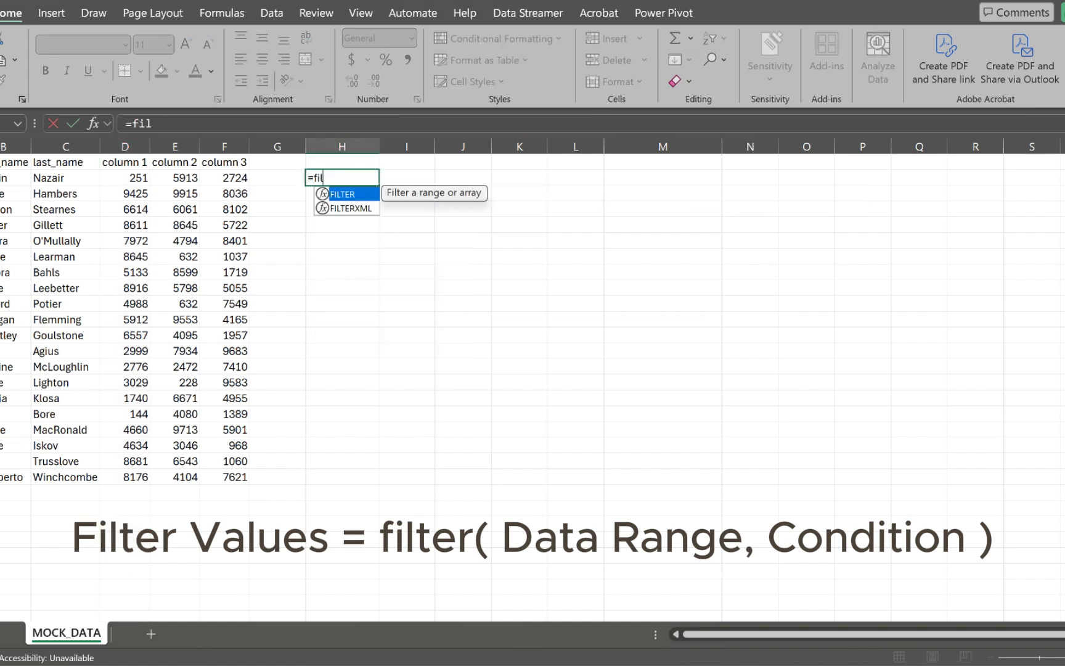
{"action": "key", "text": "Tab"}
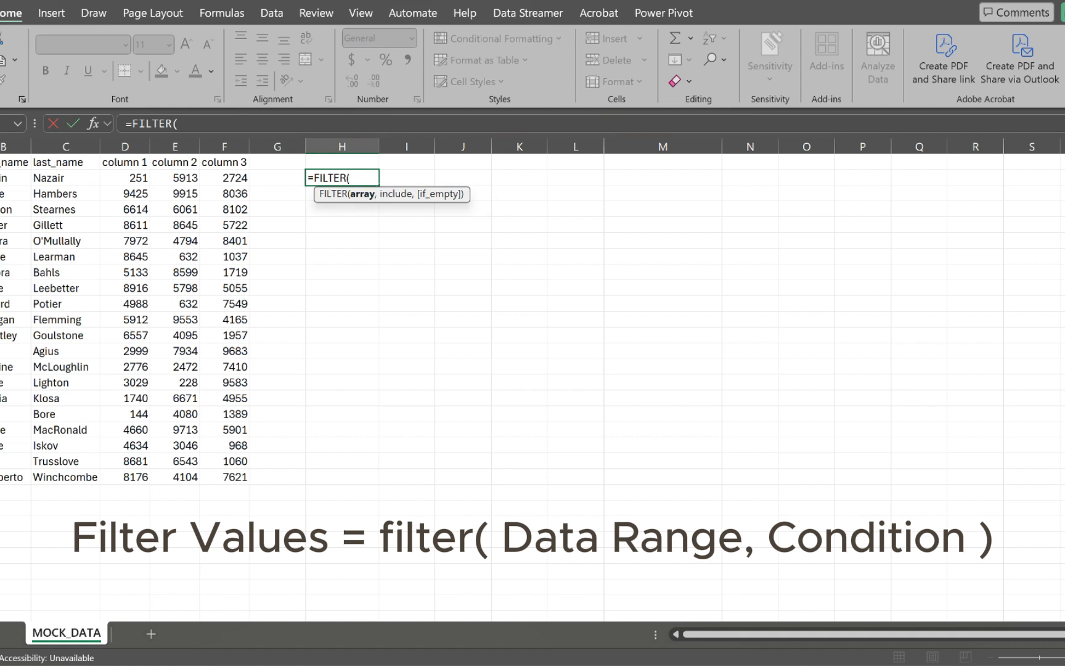
{"action": "left_click_drag", "start_coordinate": [2, 178], "coordinate": [249, 480]}
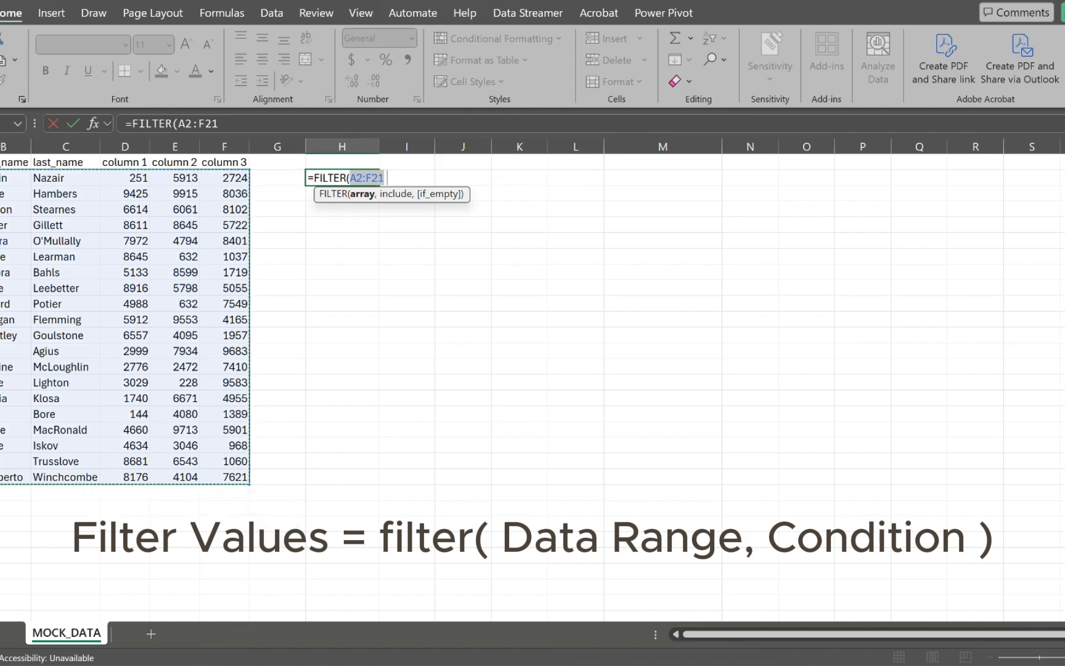
{"action": "type", "text": ","}
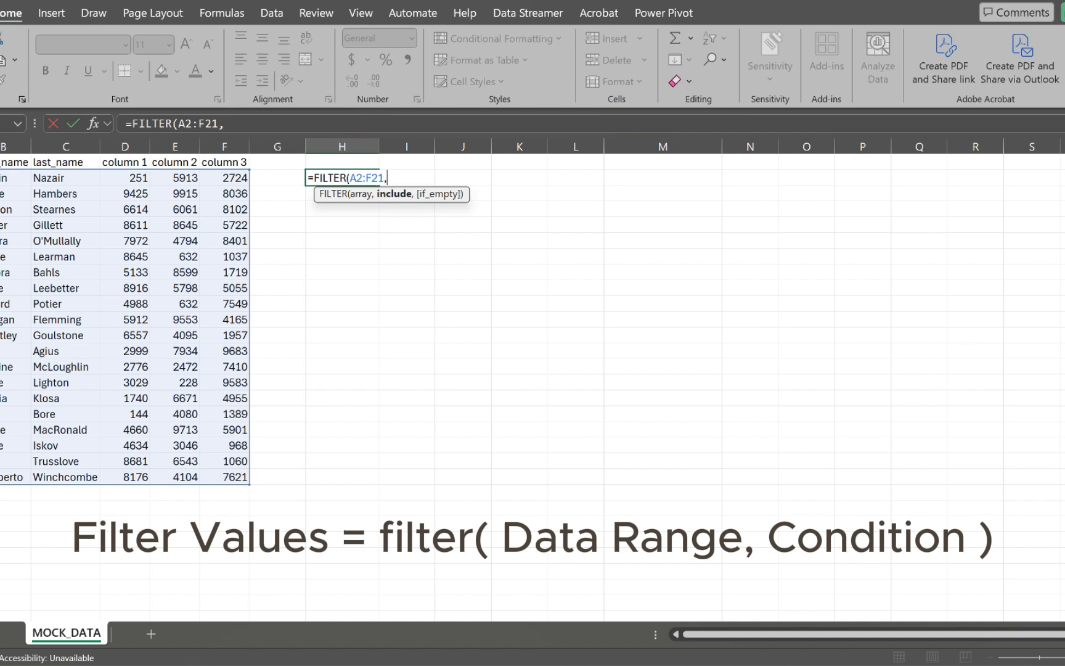
{"action": "left_click_drag", "start_coordinate": [132, 177], "coordinate": [148, 481]}
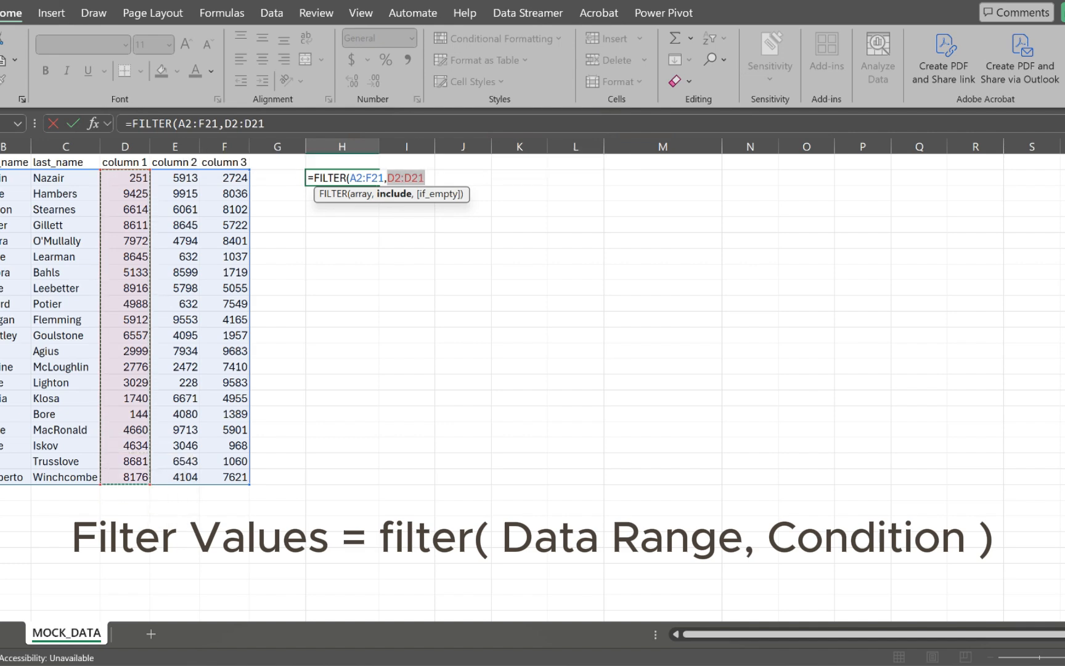
{"action": "type", "text": ">"}
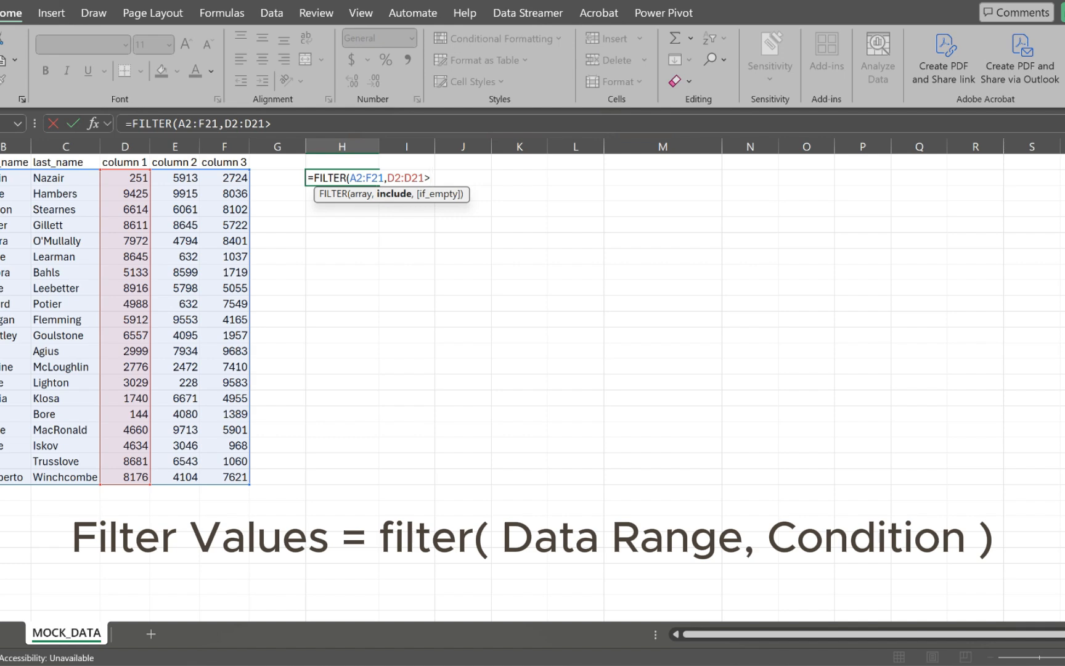
{"action": "type", "text": "8000)"}
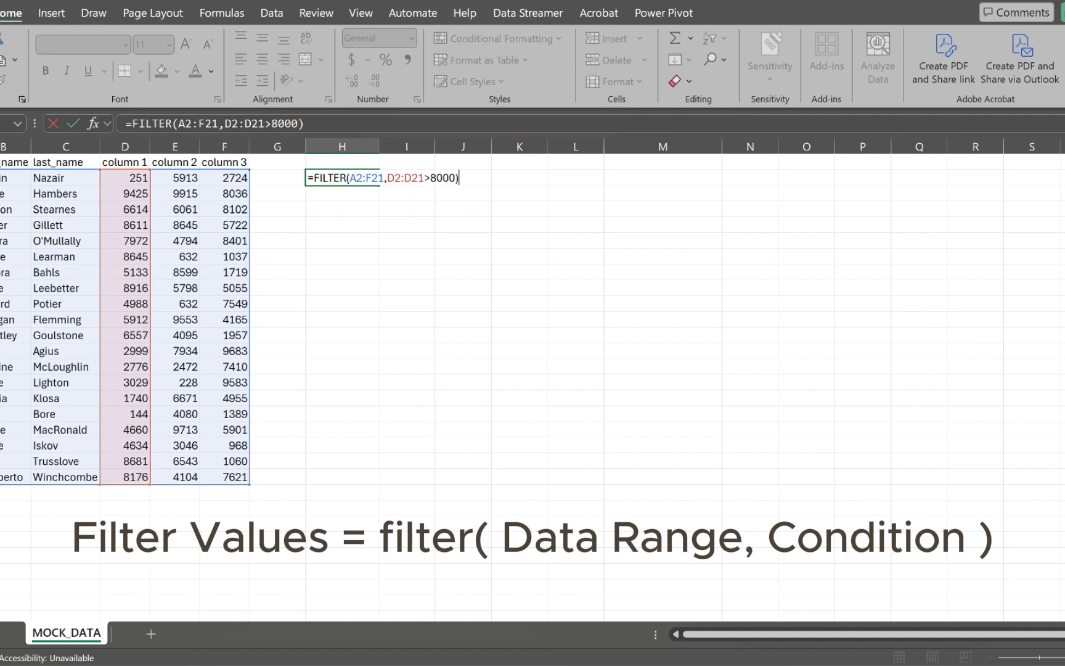
{"action": "key", "text": "Return"}
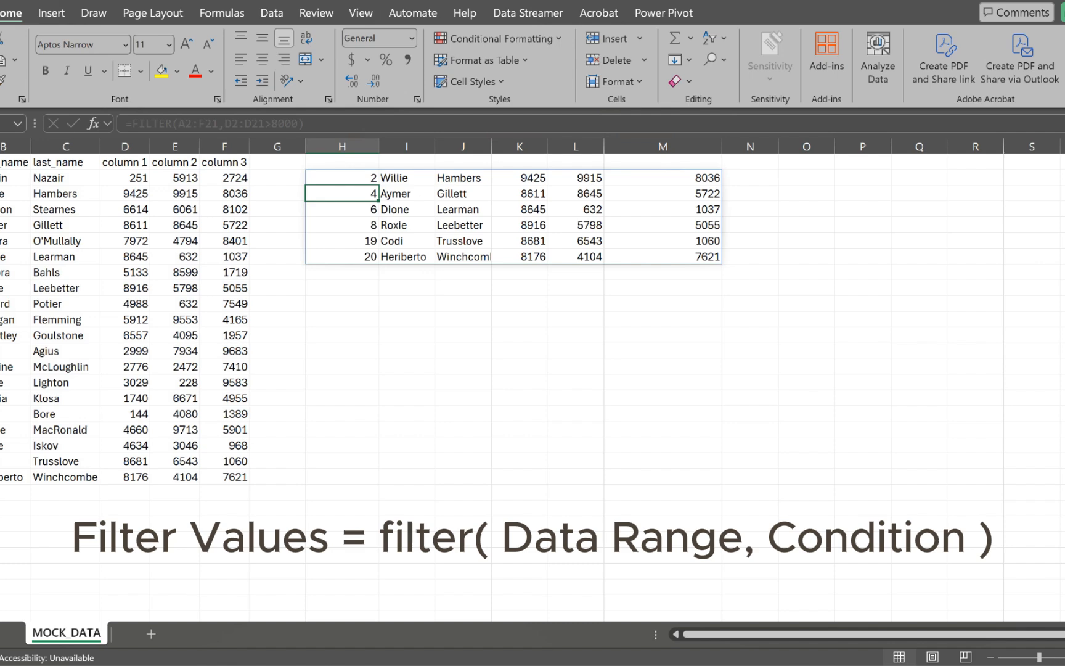
{"action": "left_click_drag", "start_coordinate": [519, 177], "coordinate": [520, 257]}
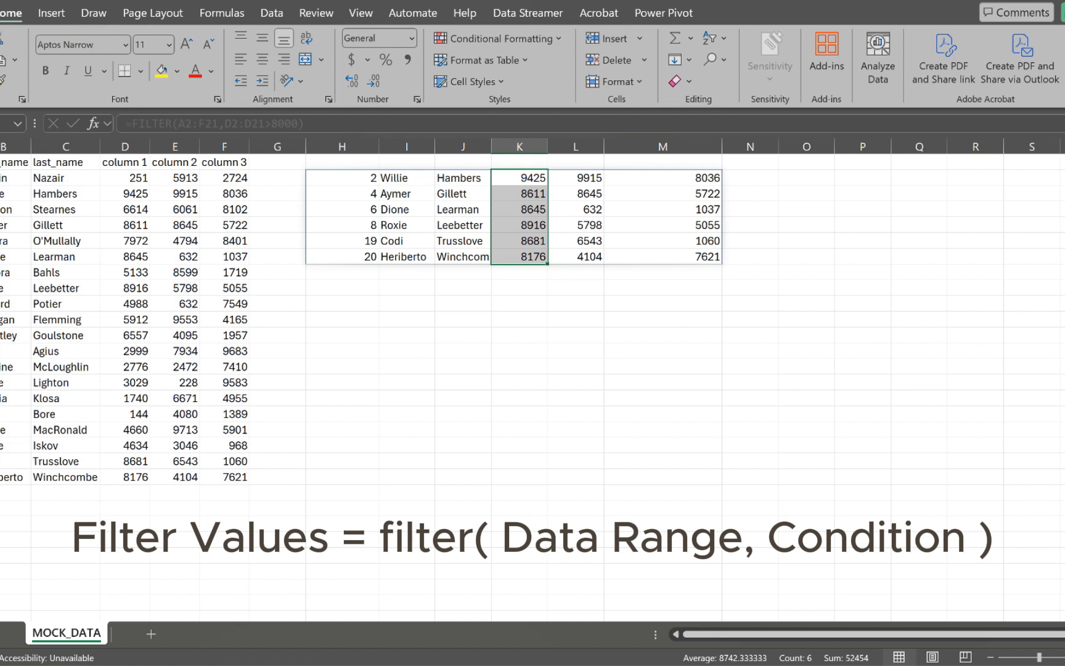
{"action": "left_click_drag", "start_coordinate": [342, 177], "coordinate": [662, 257]}
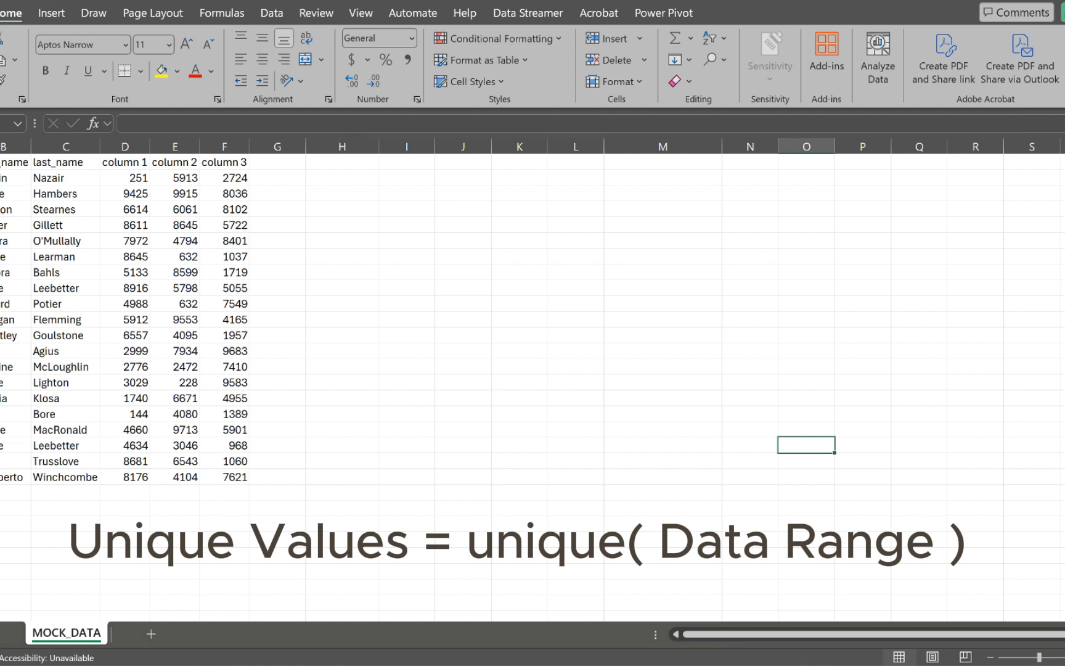
Step: Review the first names in column B, spotting Aymer and the repeated name Roxie in rows 9 and 19
{"action": "left_click", "coordinate": [342, 177]}
{"action": "type", "text": "="}
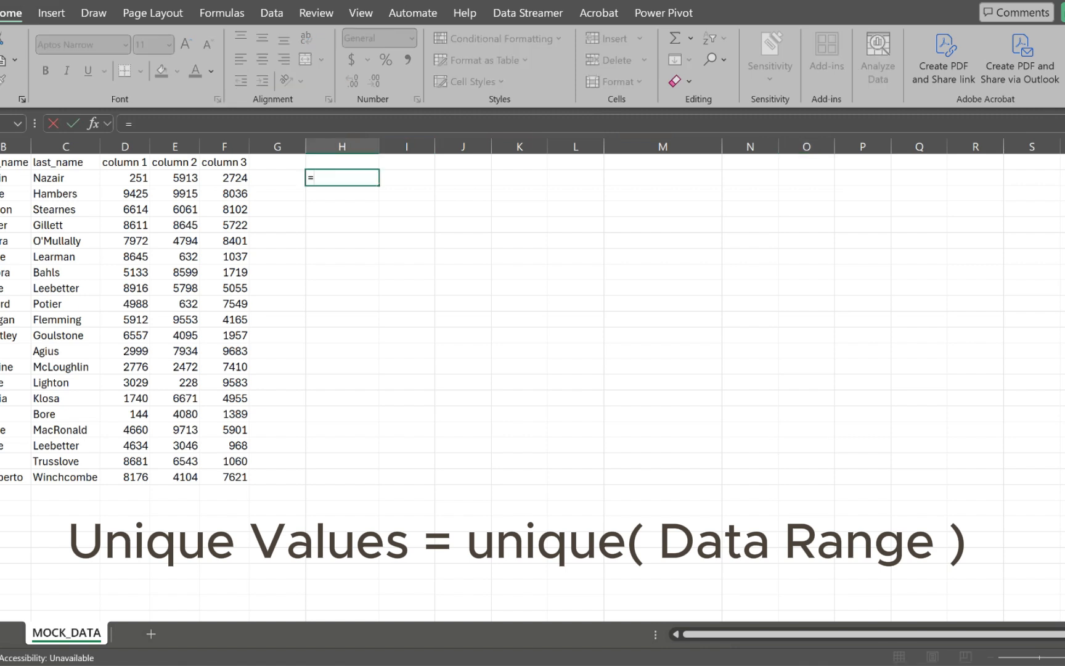
{"action": "key", "text": "BackSpace"}
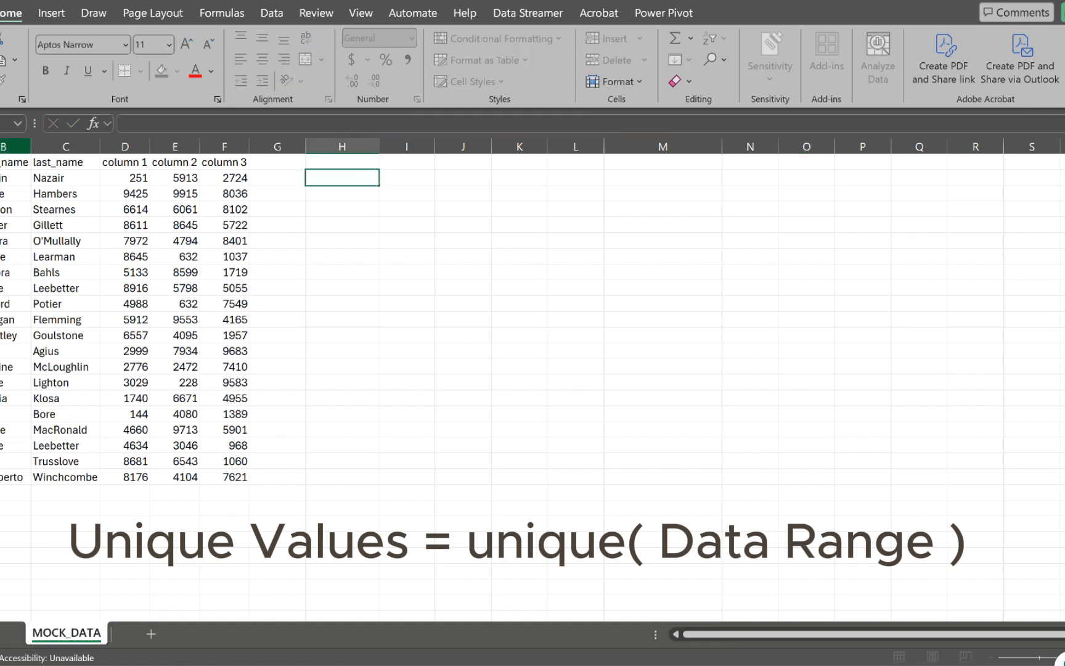
{"action": "left_click", "coordinate": [5, 146]}
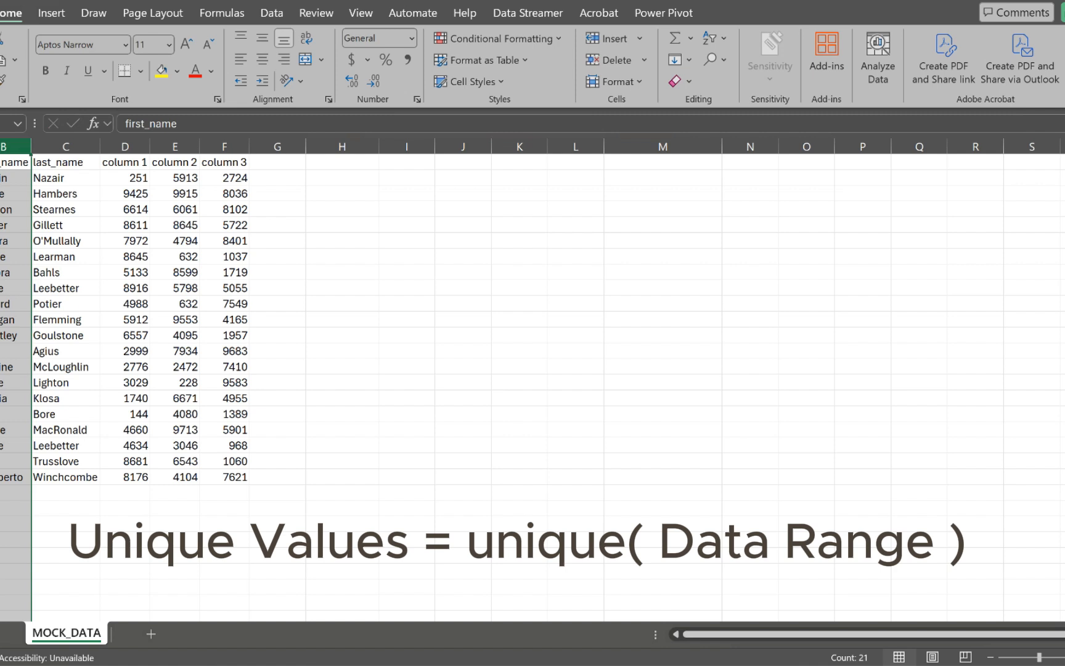
{"action": "left_click", "coordinate": [16, 225]}
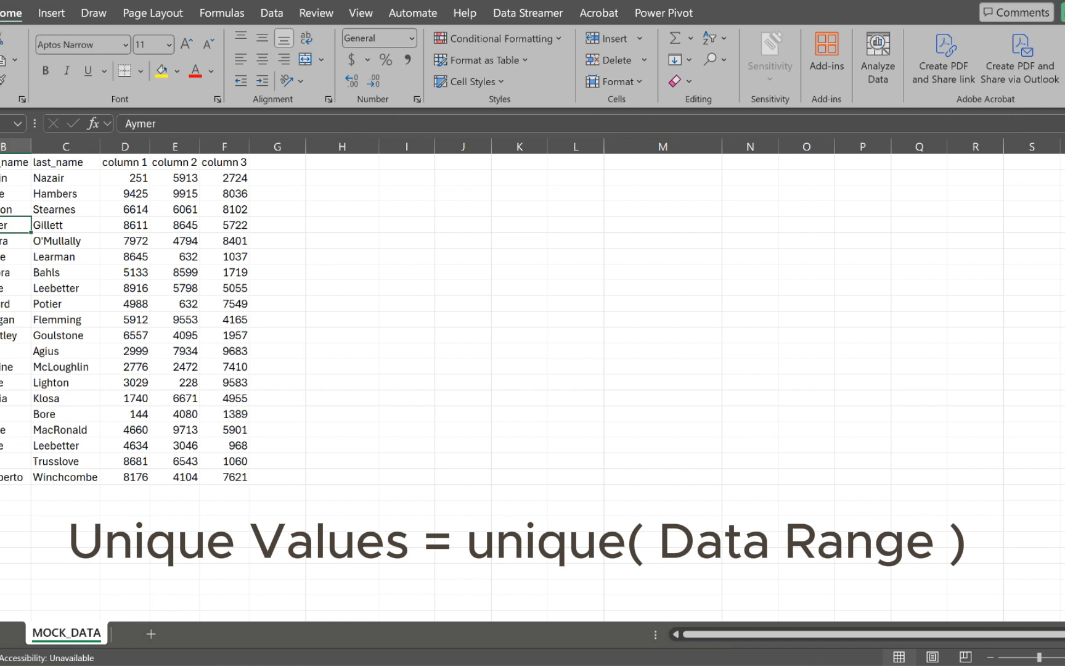
{"action": "left_click", "coordinate": [16, 288]}
{"action": "key", "text": "Down"}
{"action": "key", "text": "Down"}
{"action": "key", "text": "Down"}
{"action": "key", "text": "Down"}
{"action": "key", "text": "Down"}
{"action": "key", "text": "Down"}
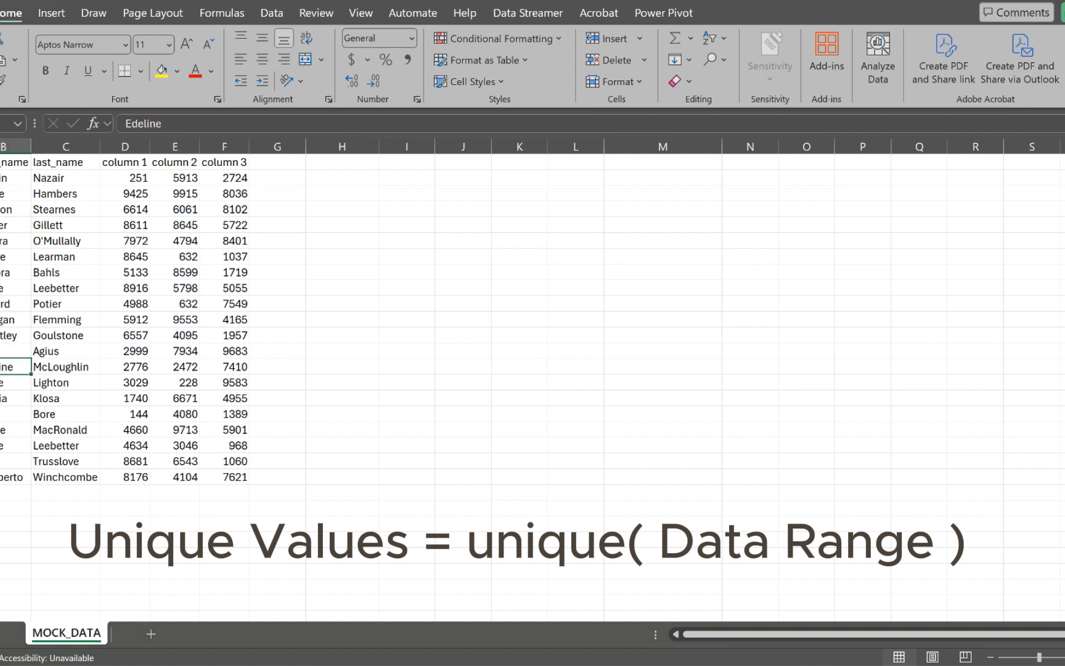
{"action": "key", "text": "Down"}
{"action": "key", "text": "Down"}
{"action": "key", "text": "Down"}
{"action": "key", "text": "Down"}
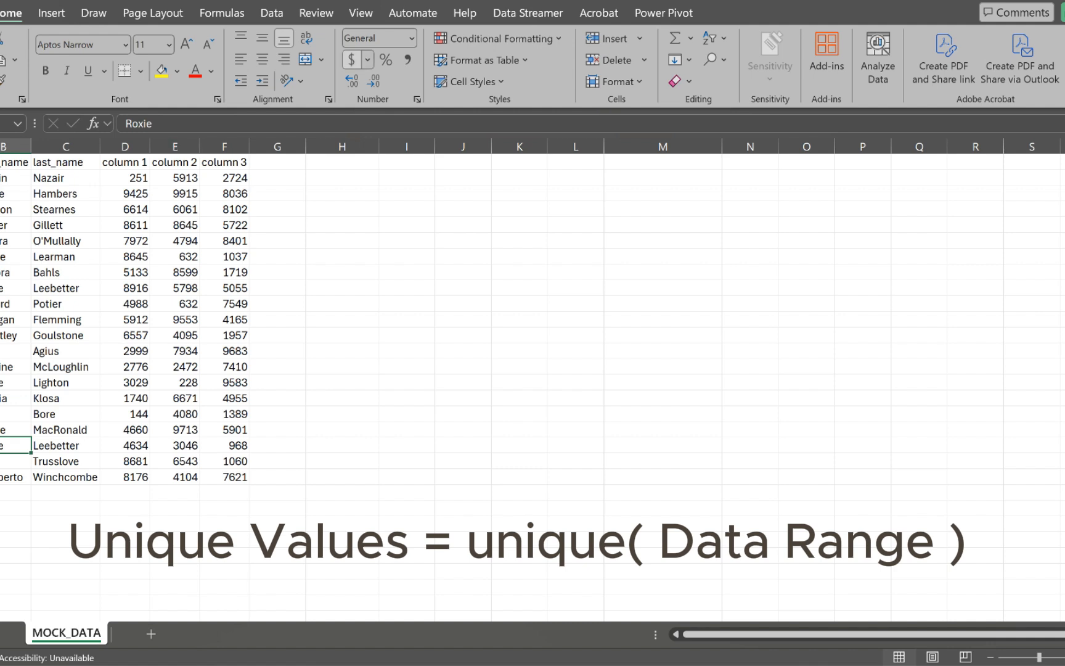
Step: Enter =UNIQUE(B2:B21) in H2 so the distinct first names spill down column H
{"action": "left_click", "coordinate": [342, 179]}
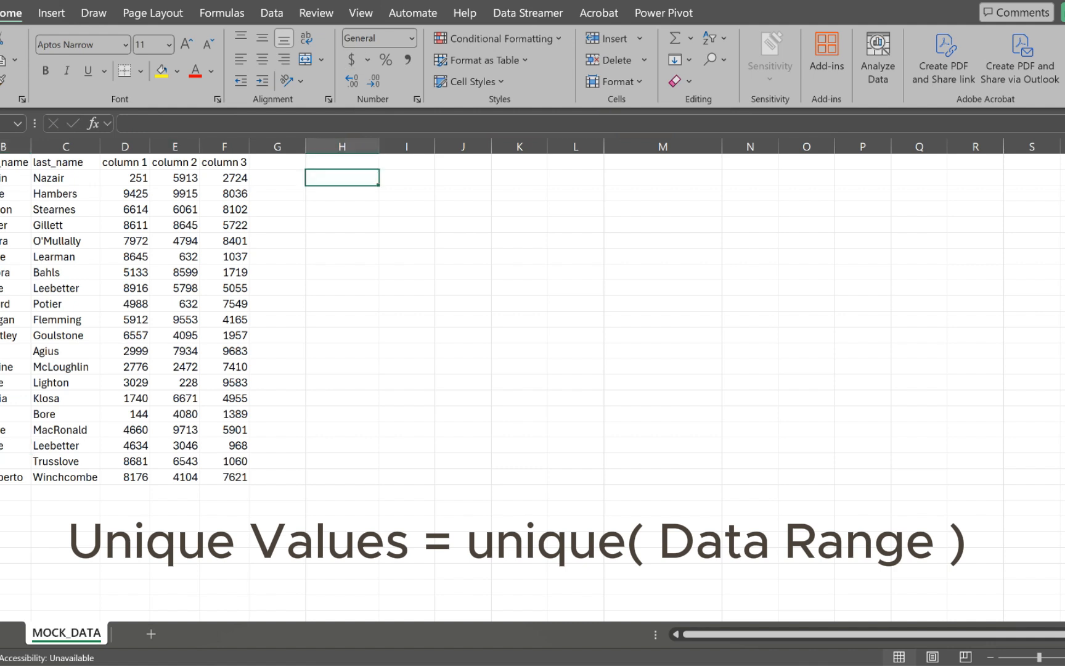
{"action": "type", "text": "=uni"}
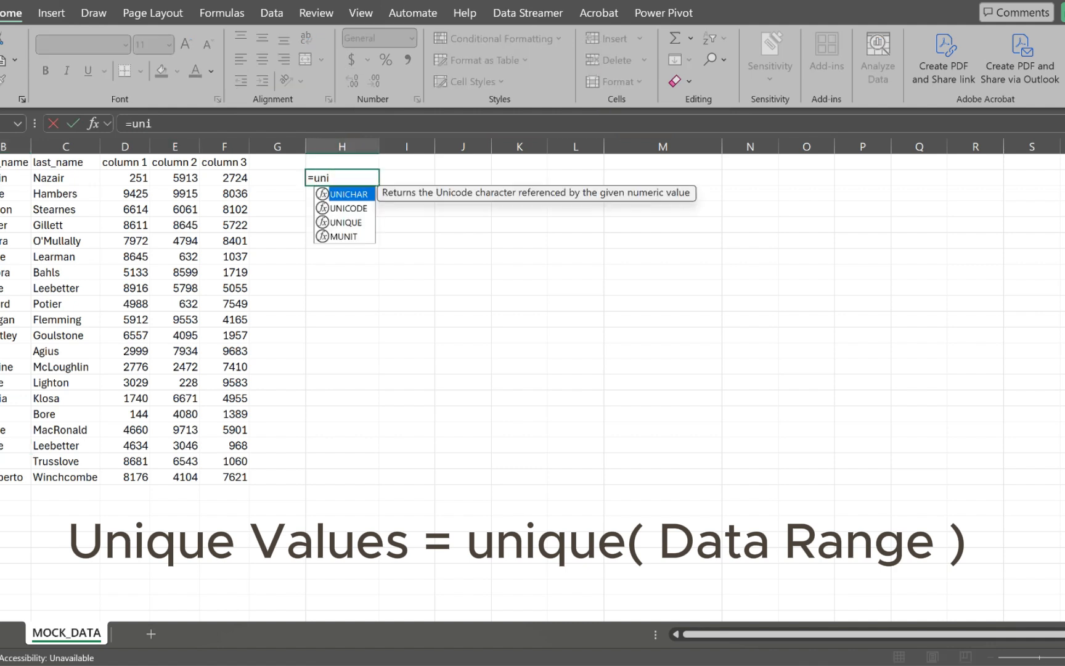
{"action": "key", "text": "Down"}
{"action": "key", "text": "Down"}
{"action": "key", "text": "Tab"}
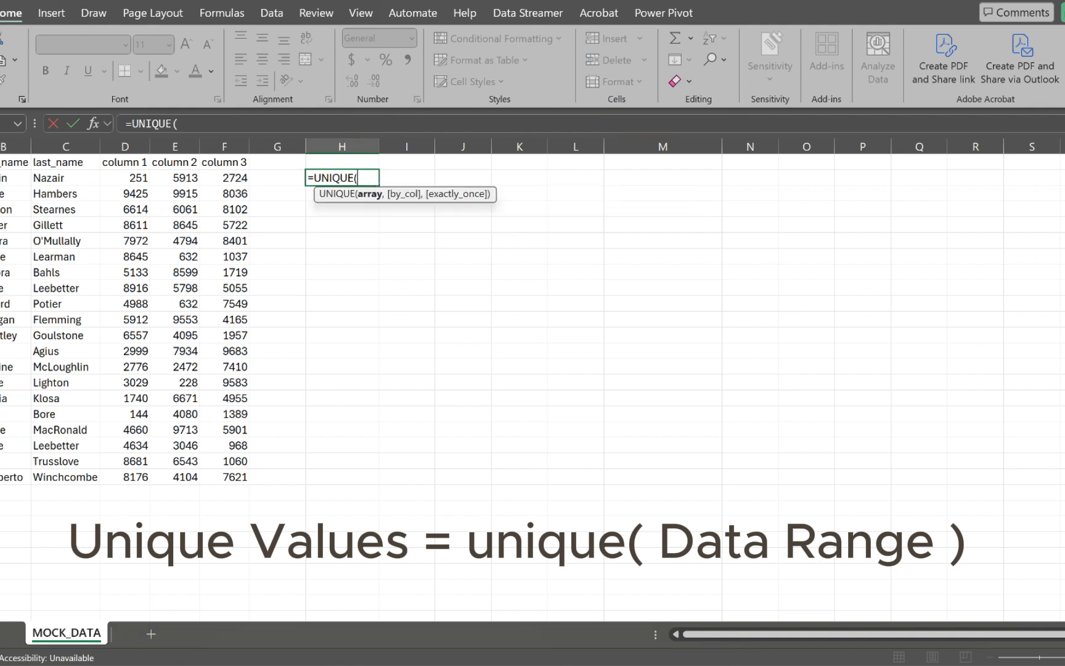
{"action": "left_click_drag", "start_coordinate": [15, 178], "coordinate": [15, 477]}
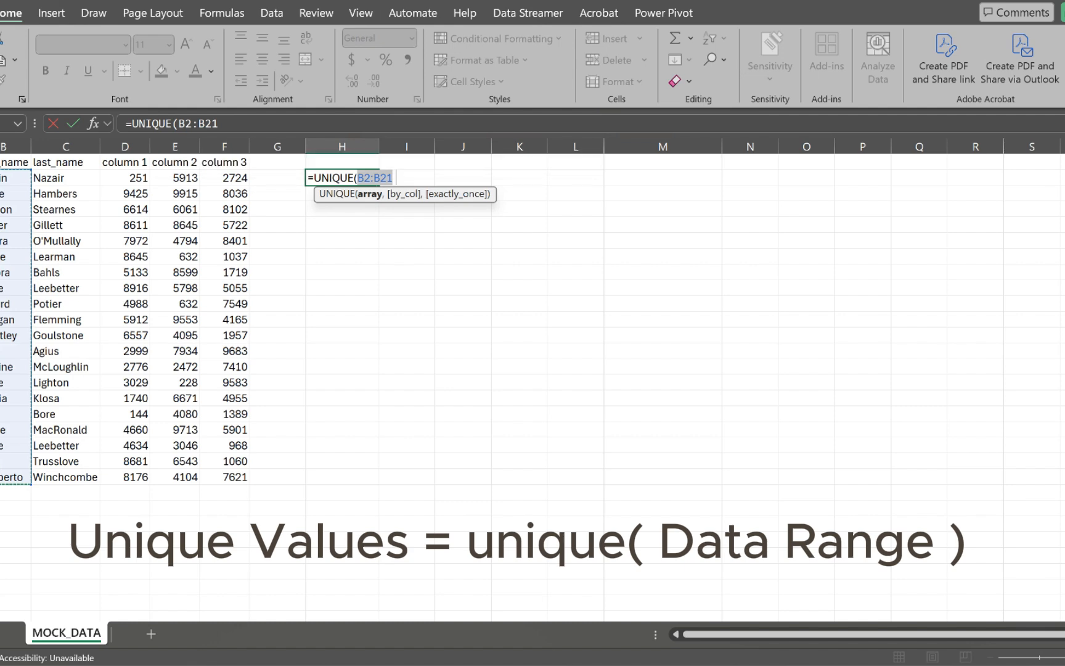
{"action": "type", "text": ")"}
{"action": "key", "text": "Return"}
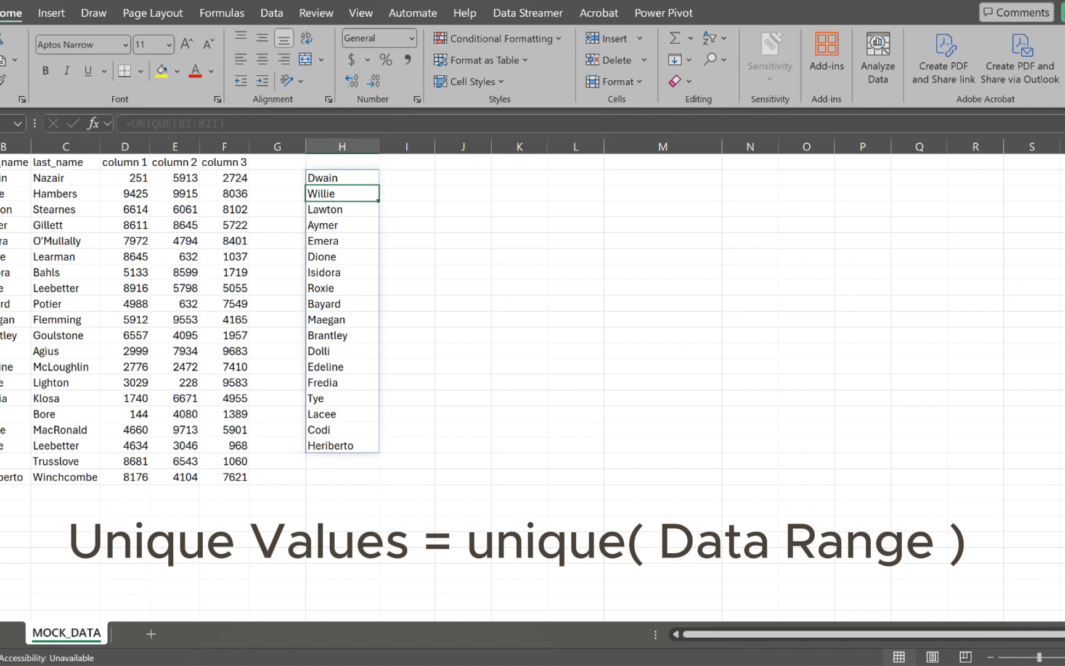
{"action": "left_click_drag", "start_coordinate": [13, 178], "coordinate": [67, 477]}
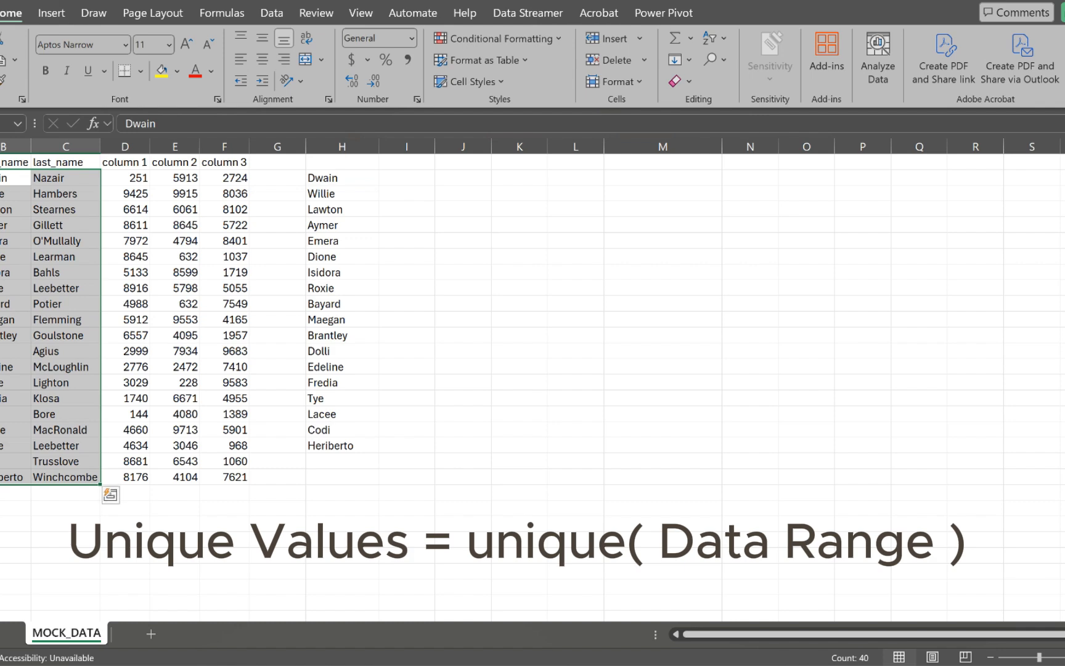
{"action": "left_click", "coordinate": [14, 446]}
{"action": "key", "text": "shift+space"}
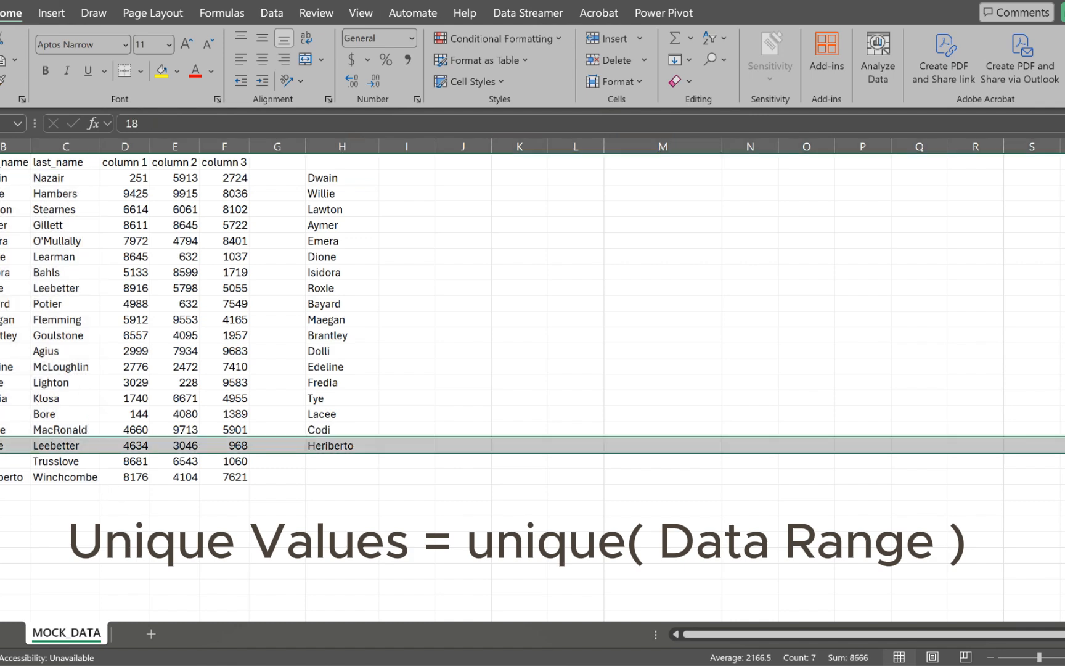
{"action": "left_click", "coordinate": [66, 446]}
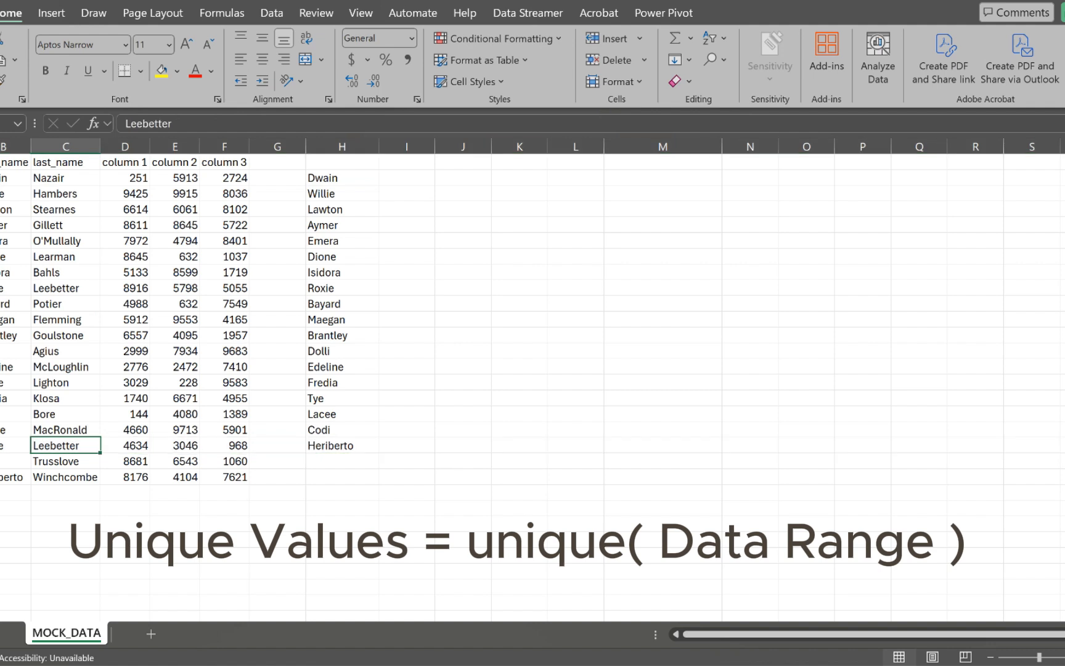
{"action": "left_click", "coordinate": [0, 288]}
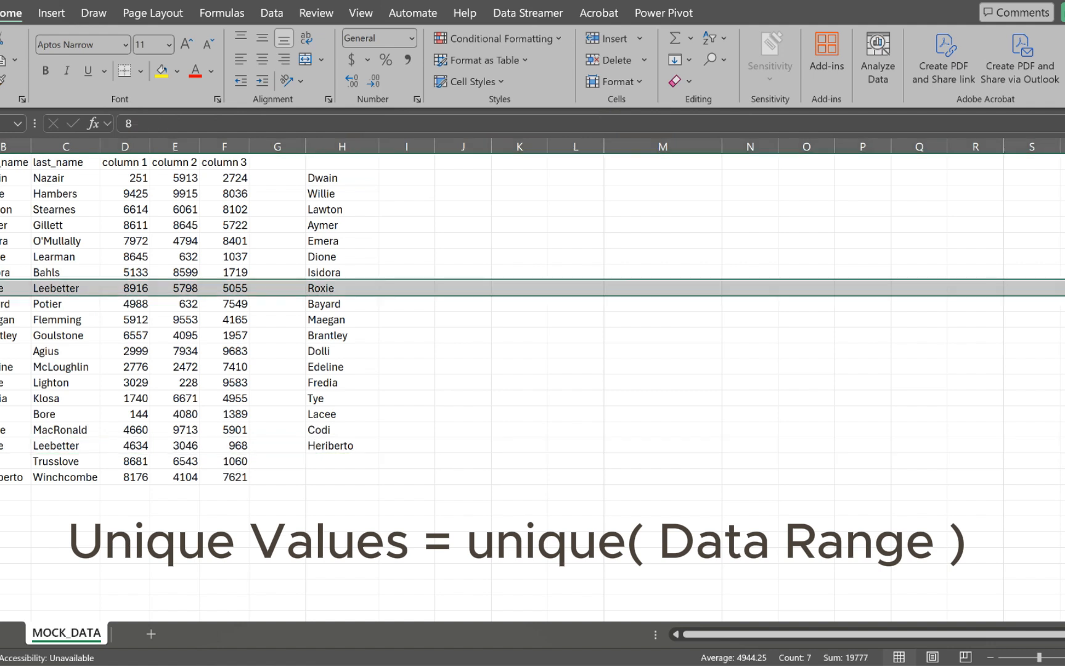
{"action": "left_click", "coordinate": [0, 446]}
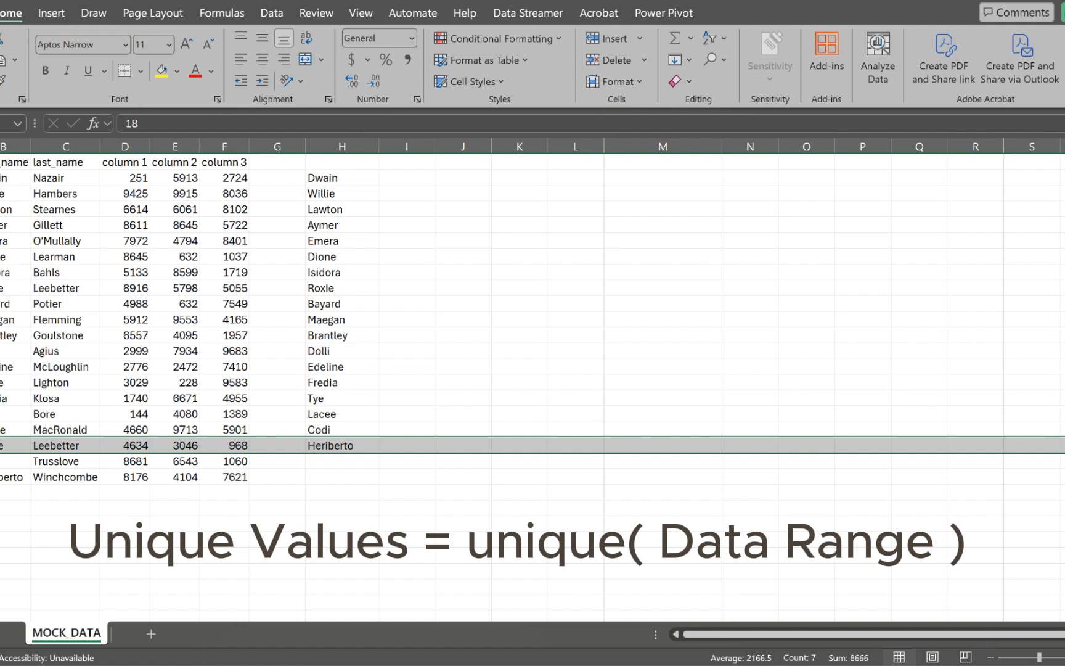
{"action": "left_click", "coordinate": [462, 178]}
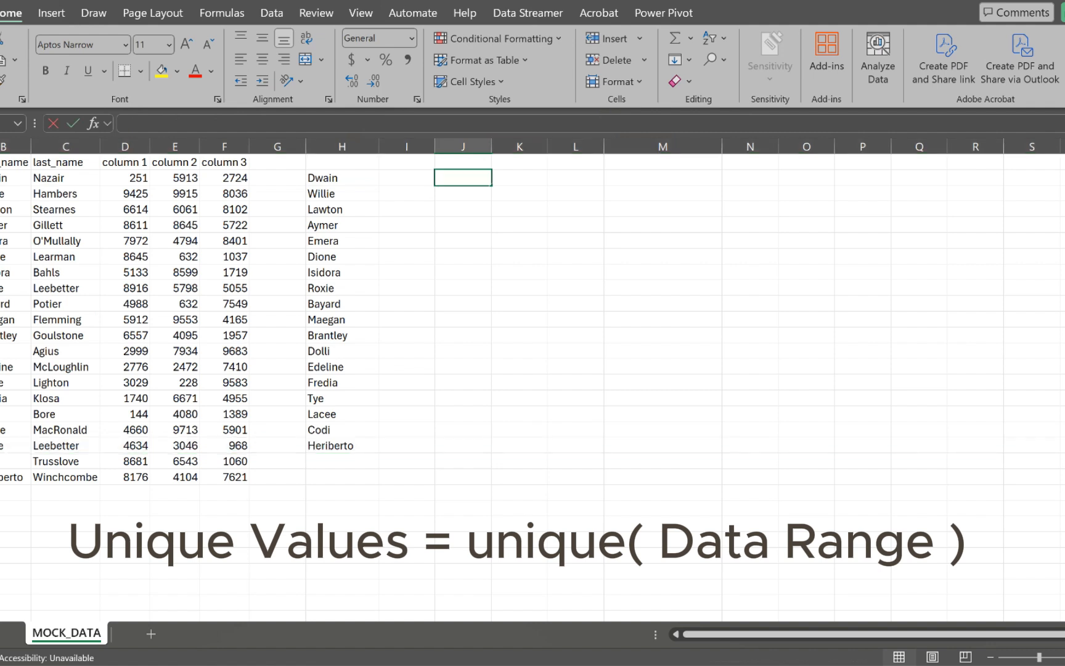
Step: Enter =UNIQUE(B2:C21) in J2 to list the distinct first/last name pairs
{"action": "type", "text": "=u"}
{"action": "key", "text": "BackSpace"}
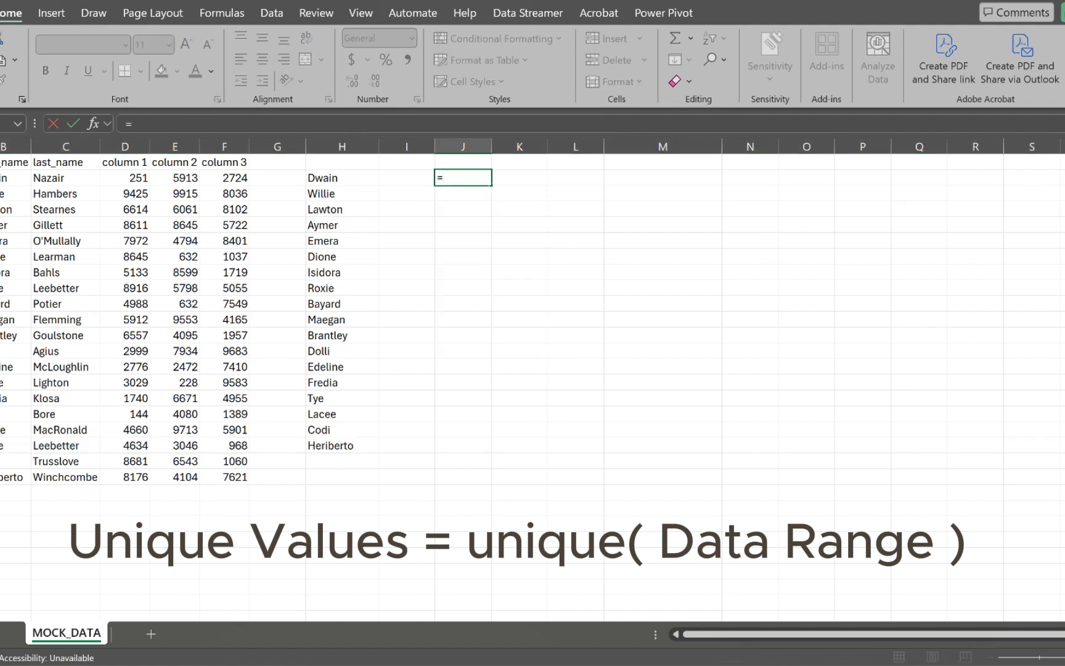
{"action": "type", "text": "uni"}
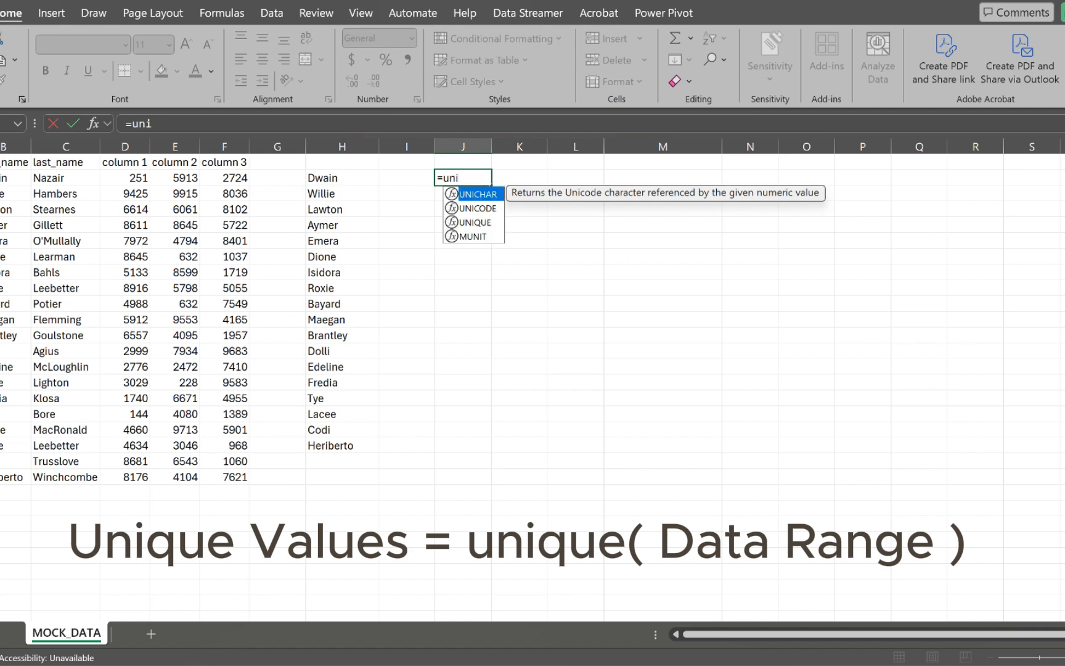
{"action": "key", "text": "Down"}
{"action": "key", "text": "Down"}
{"action": "key", "text": "Tab"}
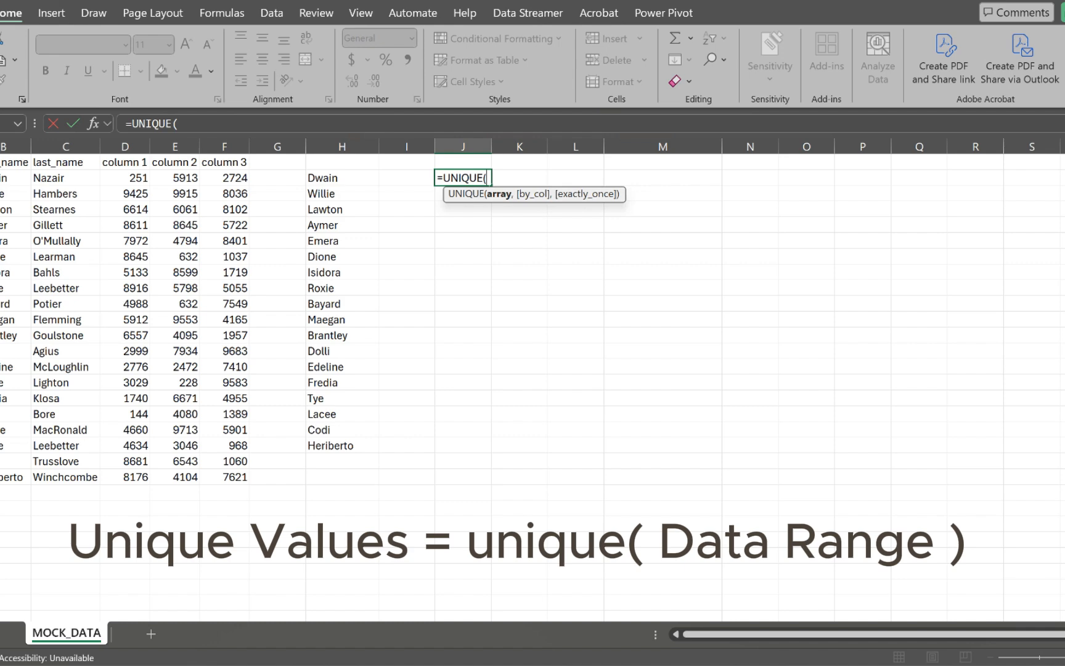
{"action": "left_click_drag", "start_coordinate": [18, 177], "coordinate": [92, 477]}
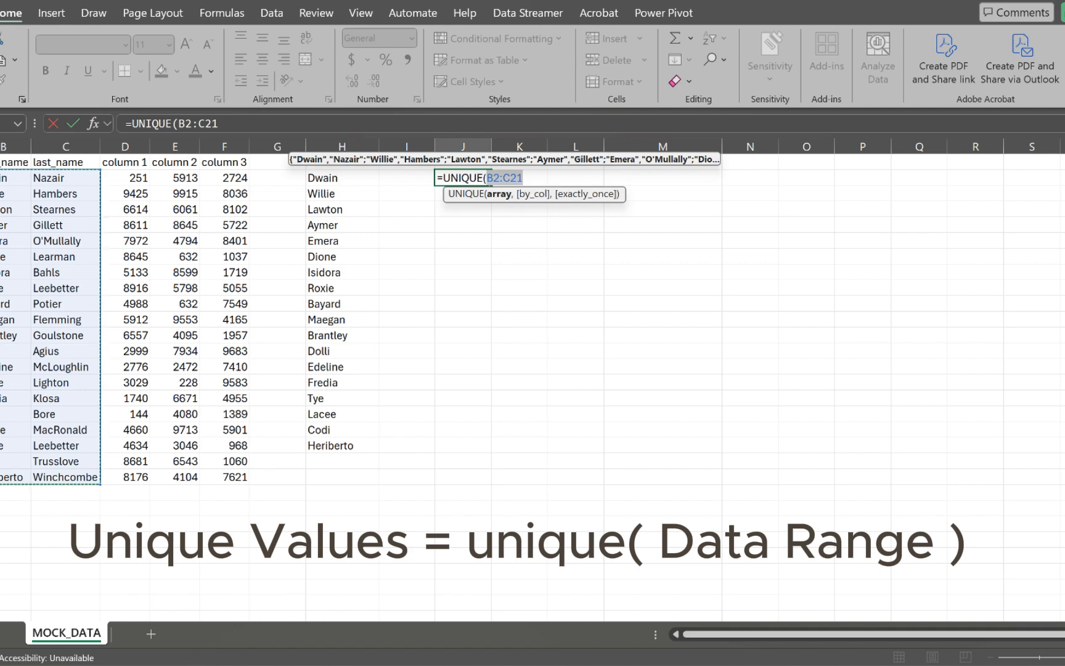
{"action": "type", "text": ")"}
{"action": "key", "text": "Return"}
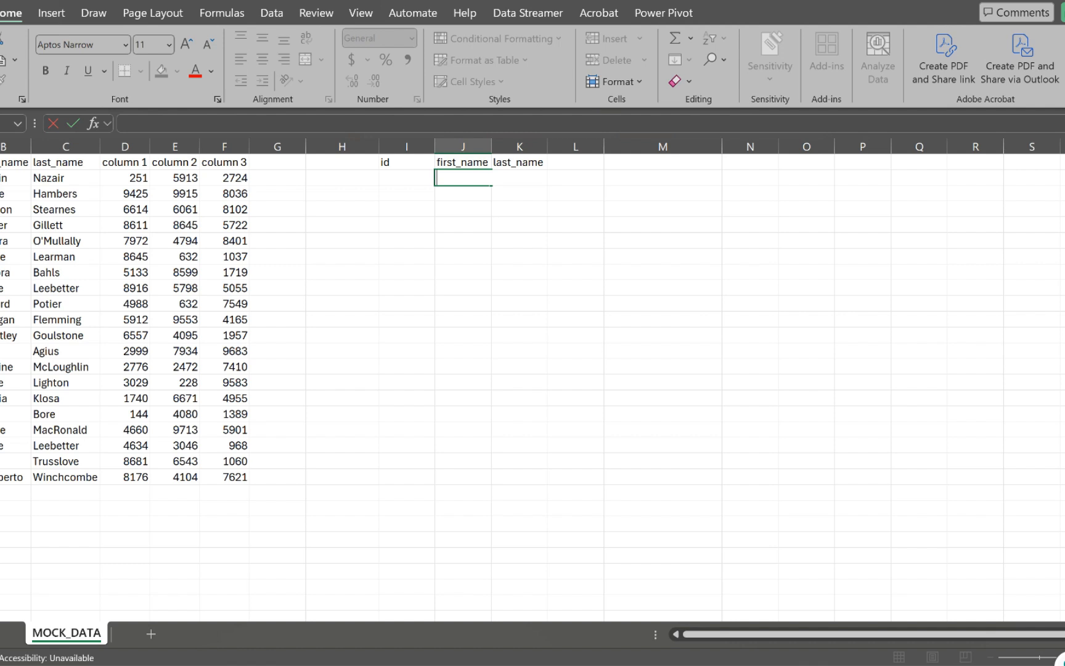
Step: Begin =VLOOKUP( in J2 from the =vloo autocomplete, leaving its arguments unfinished
{"action": "type", "text": "=vloo"}
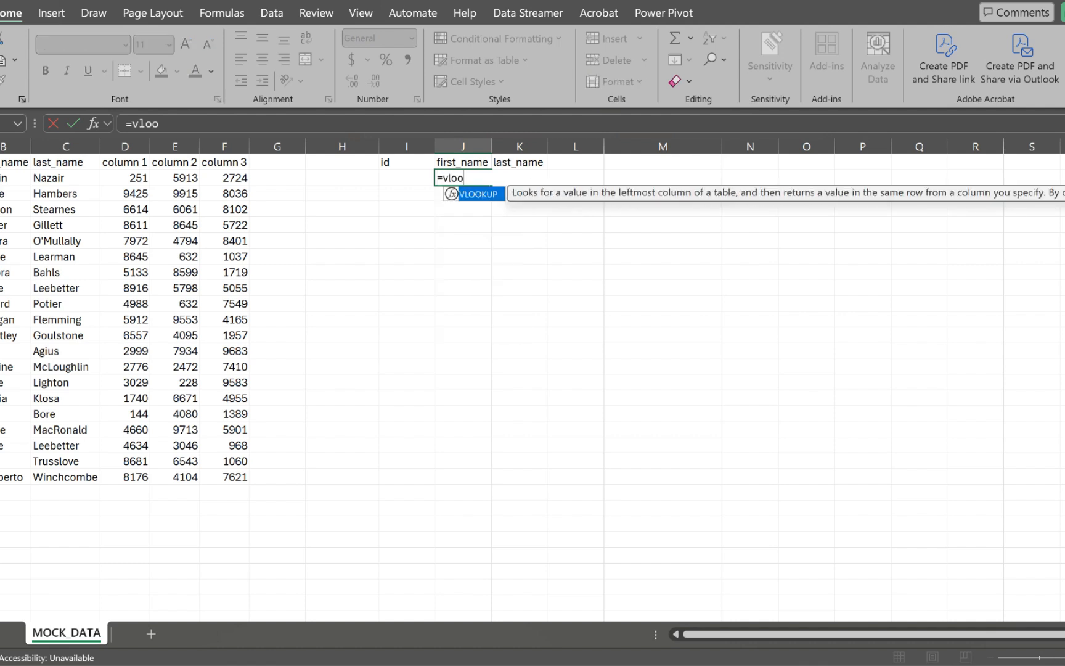
{"action": "key", "text": "Tab"}
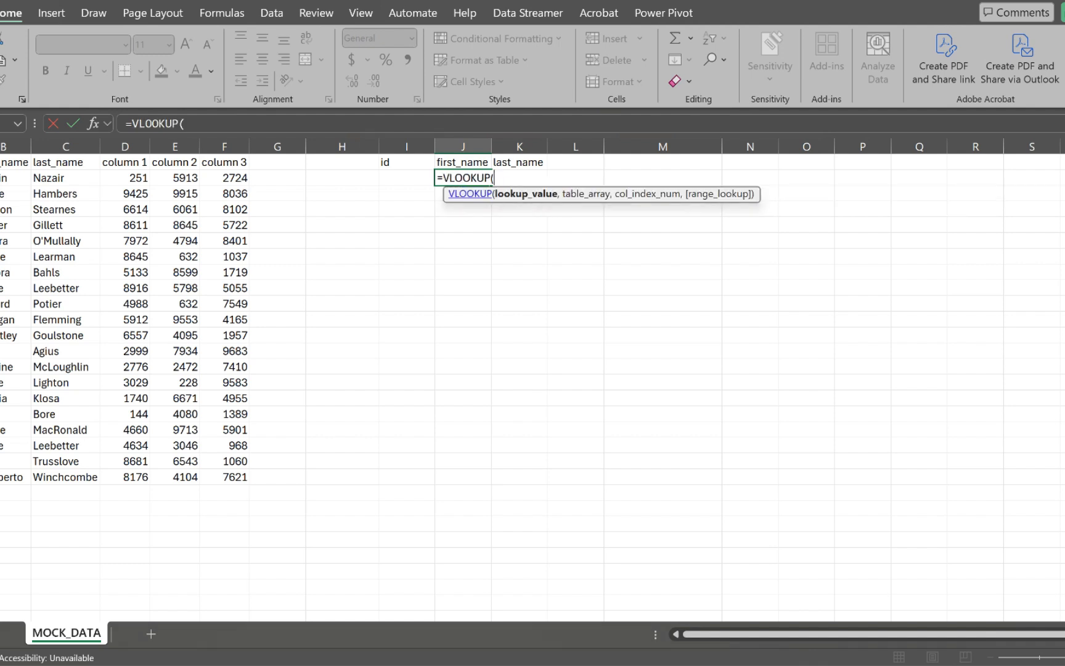
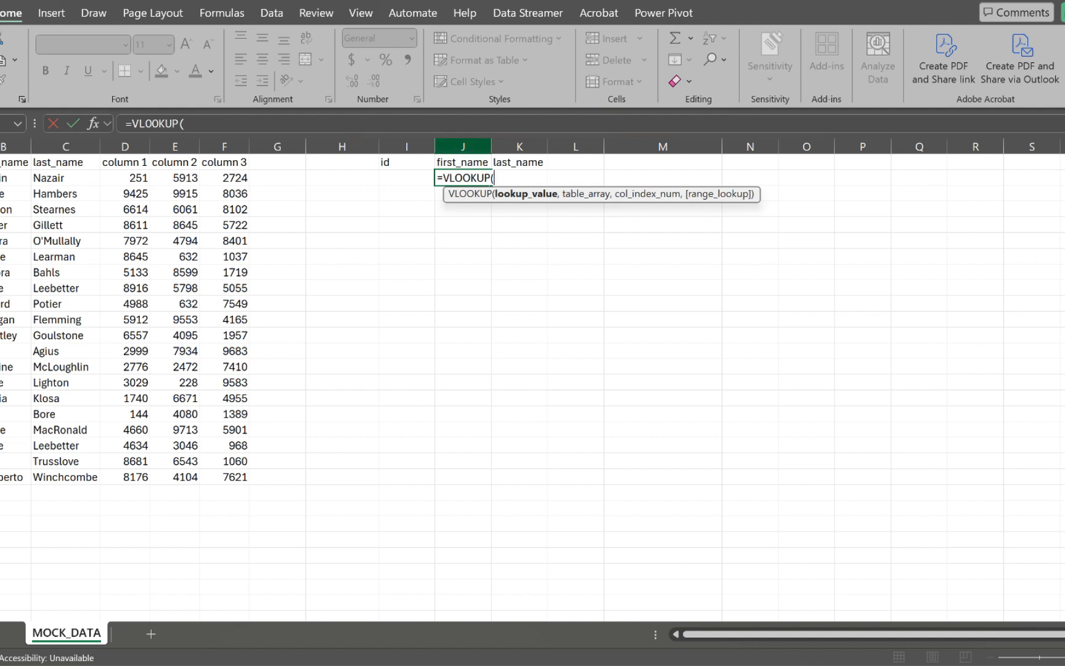
Step: Delete the unfinished =VLOOKUP( from J2, leaving it empty, and select the id cell I2
{"action": "key", "text": "BackSpace"}
{"action": "key", "text": "BackSpace"}
{"action": "key", "text": "BackSpace"}
{"action": "key", "text": "BackSpace"}
{"action": "key", "text": "BackSpace"}
{"action": "key", "text": "BackSpace"}
{"action": "key", "text": "BackSpace"}
{"action": "key", "text": "BackSpace"}
{"action": "key", "text": "BackSpace"}
{"action": "key", "text": "Escape"}
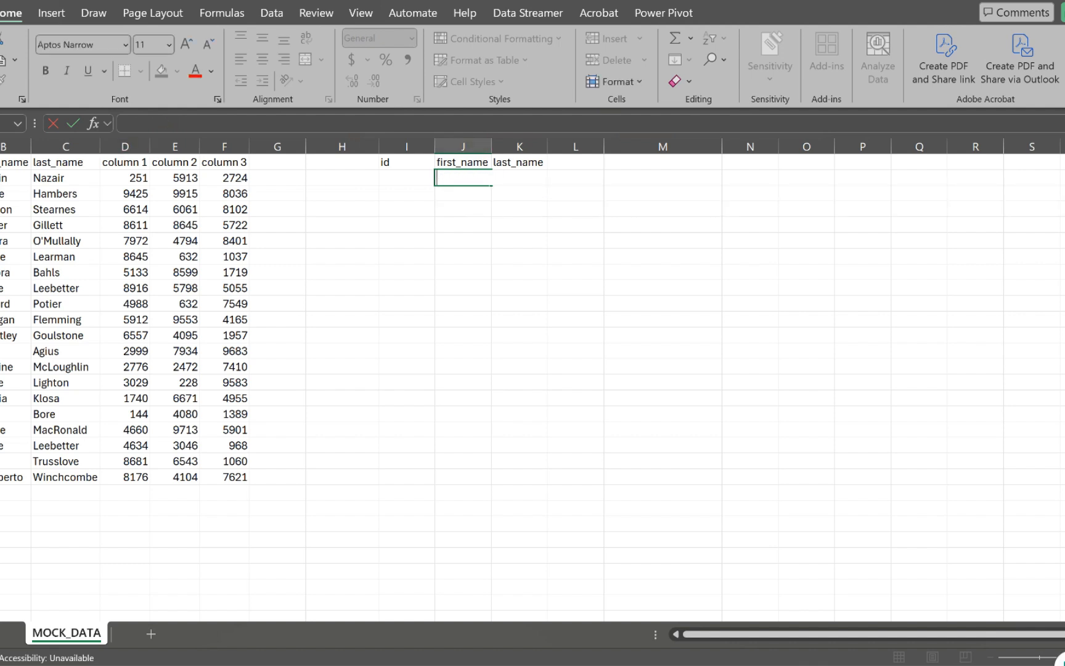
{"action": "left_click", "coordinate": [342, 241]}
{"action": "left_click", "coordinate": [406, 178]}
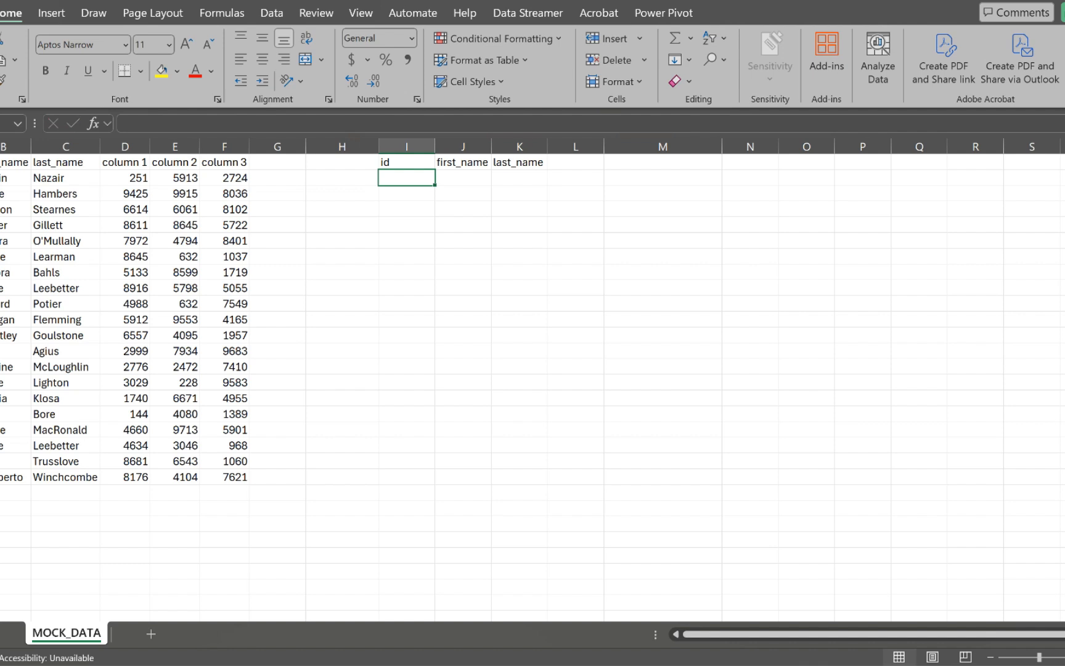
Step: Enter id 10 in I2 and start =VLOOKUP(I2, in J2
{"action": "type", "text": "10"}
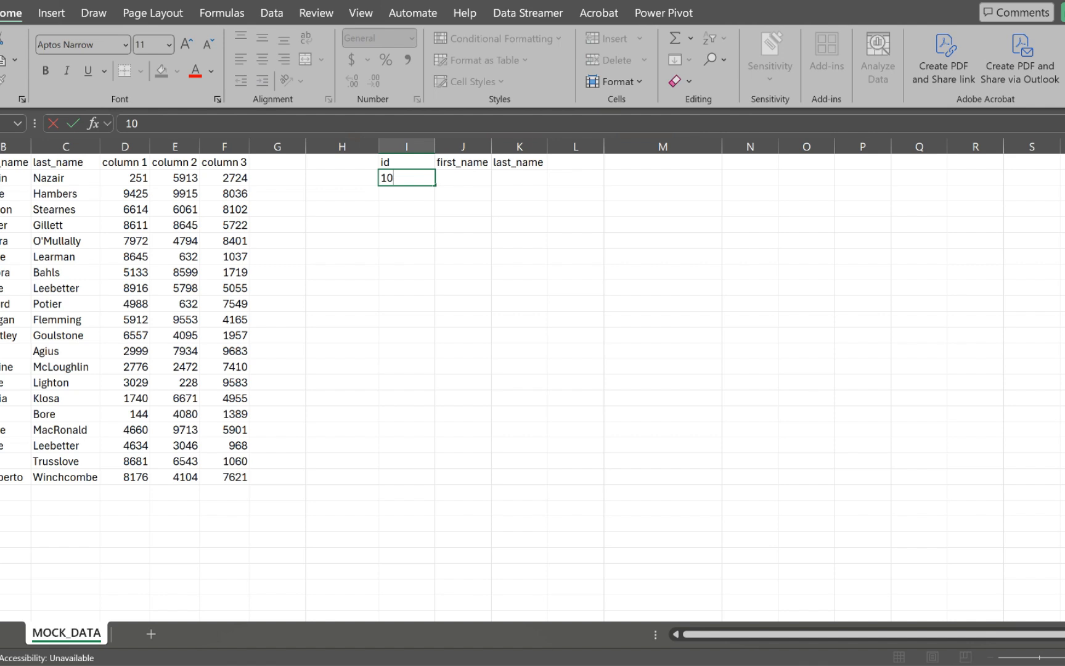
{"action": "key", "text": "Tab"}
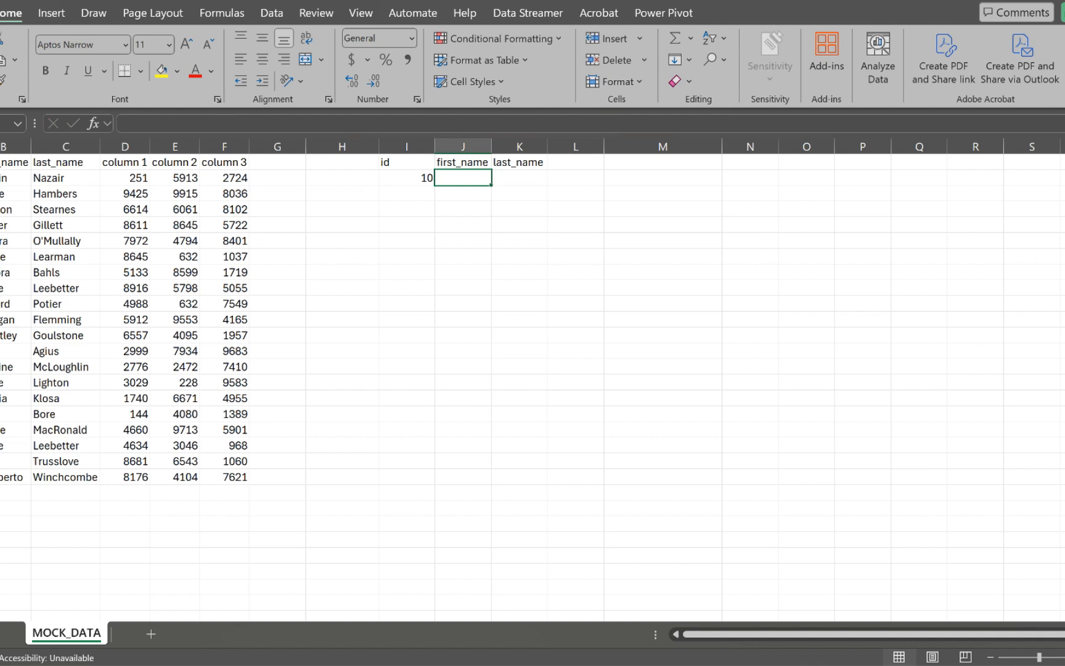
{"action": "type", "text": "="}
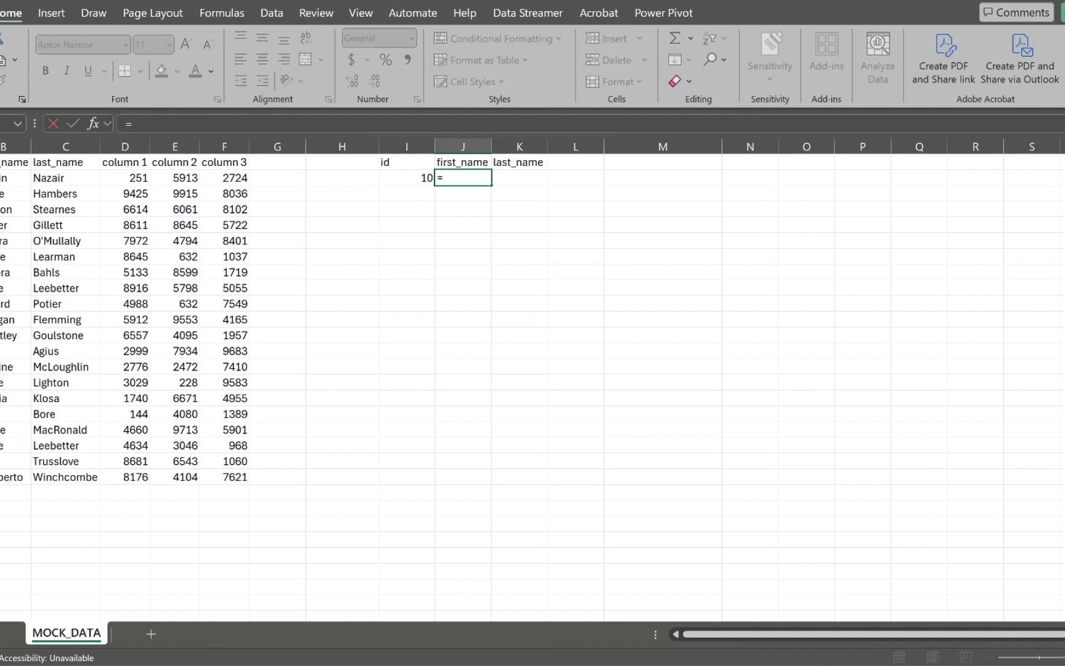
{"action": "type", "text": "vloo"}
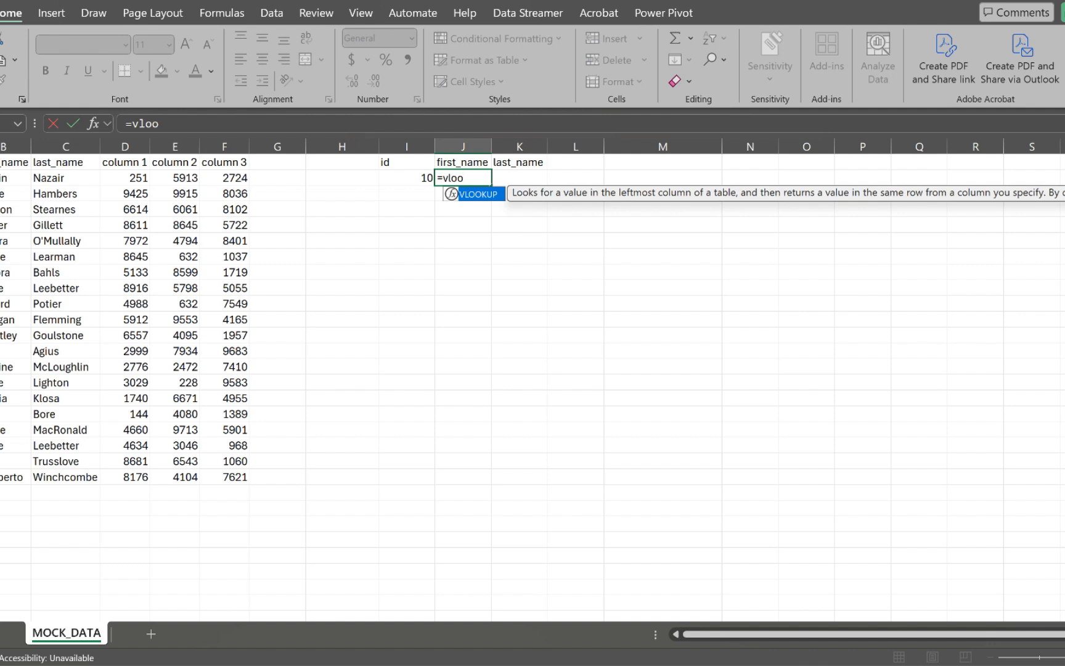
{"action": "key", "text": "Tab"}
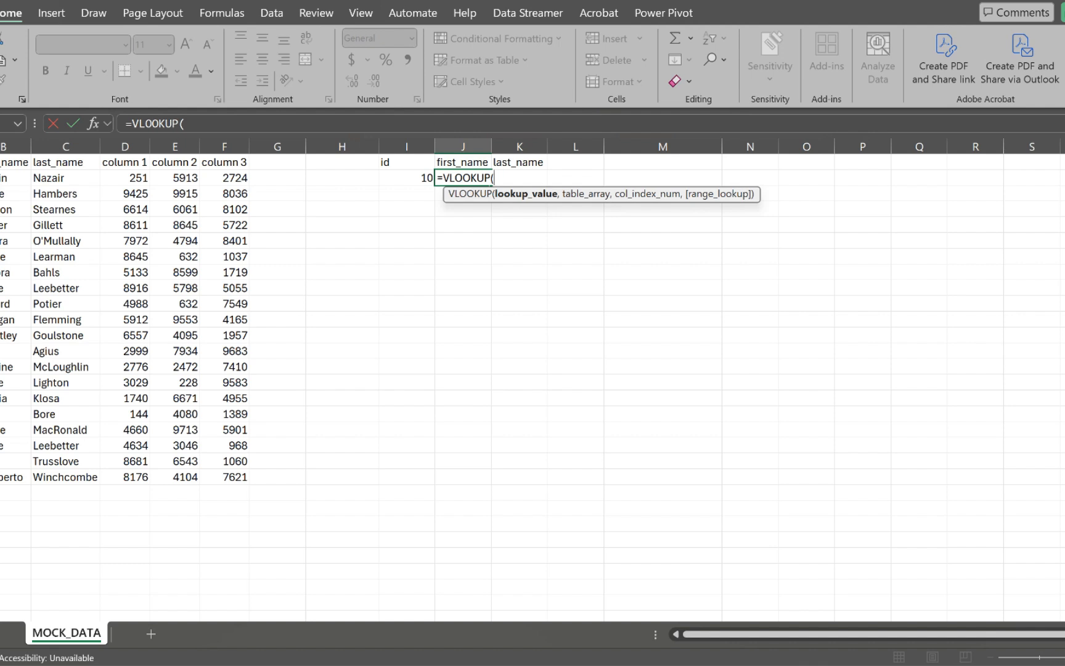
{"action": "key", "text": "Left"}
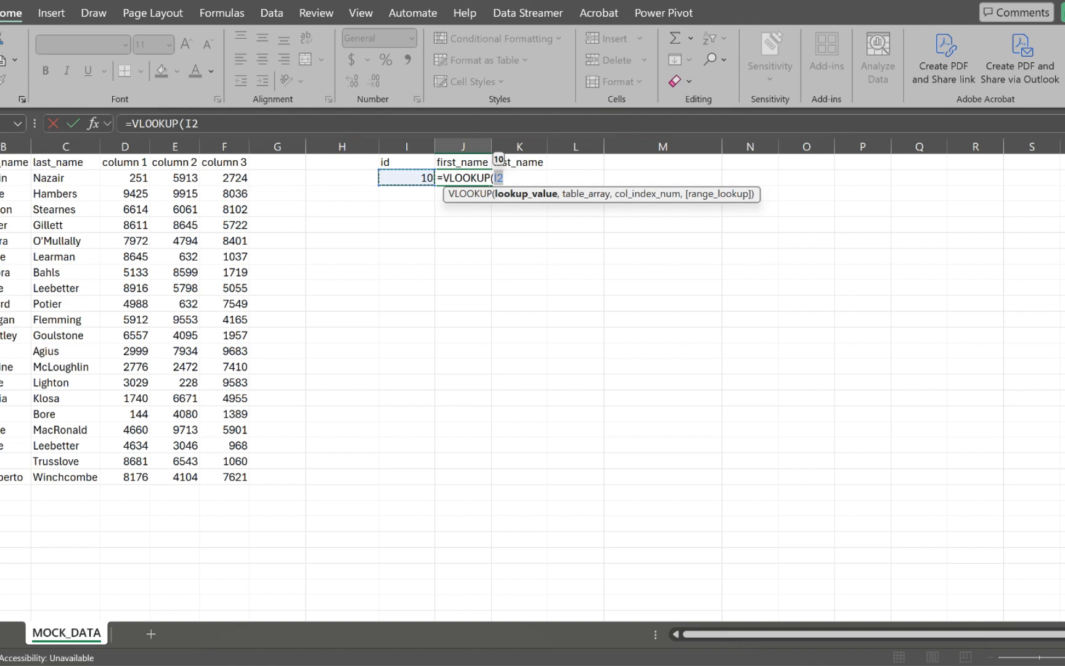
{"action": "type", "text": ","}
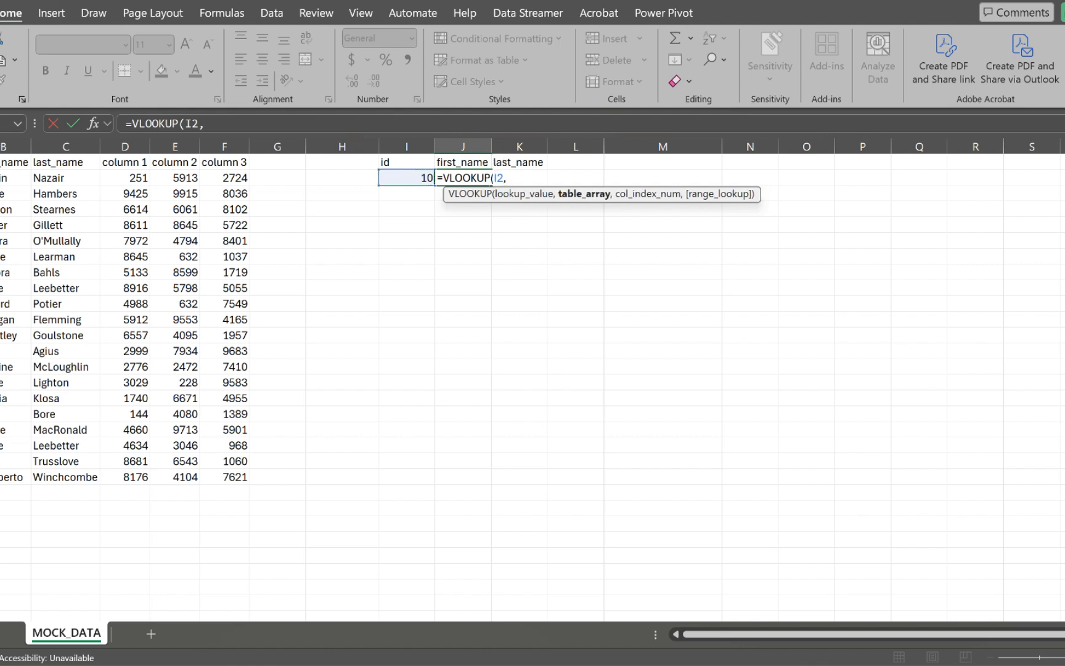
Step: Complete J2 as =VLOOKUP(I2,A2:F21,2,FALSE) to return the first name for id 10
{"action": "left_click_drag", "start_coordinate": [3, 178], "coordinate": [248, 482]}
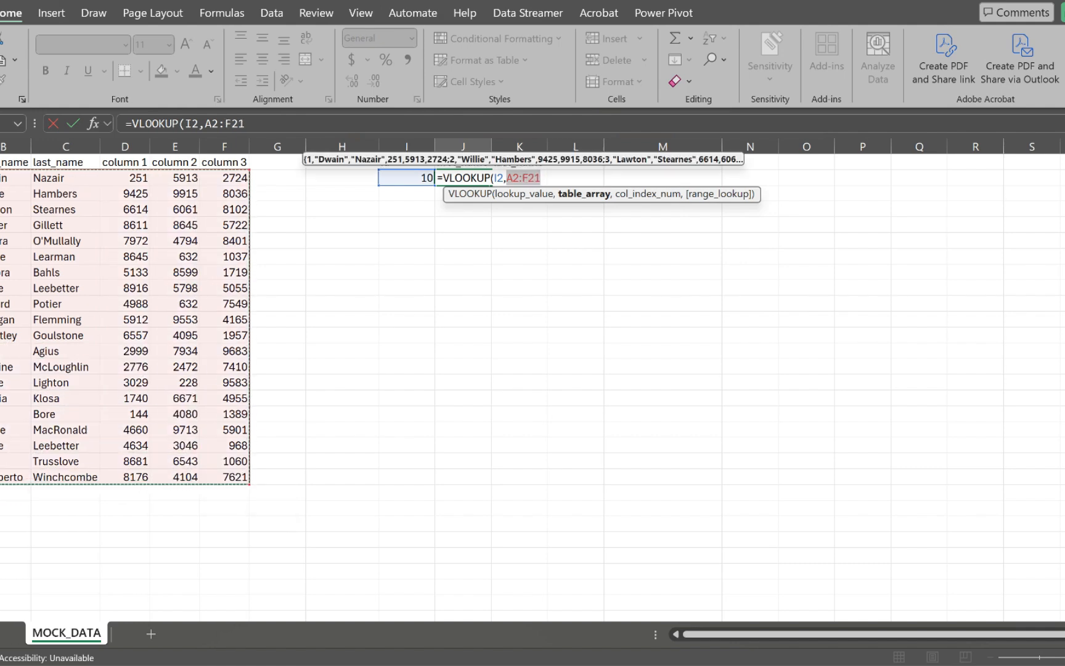
{"action": "type", "text": ",2"}
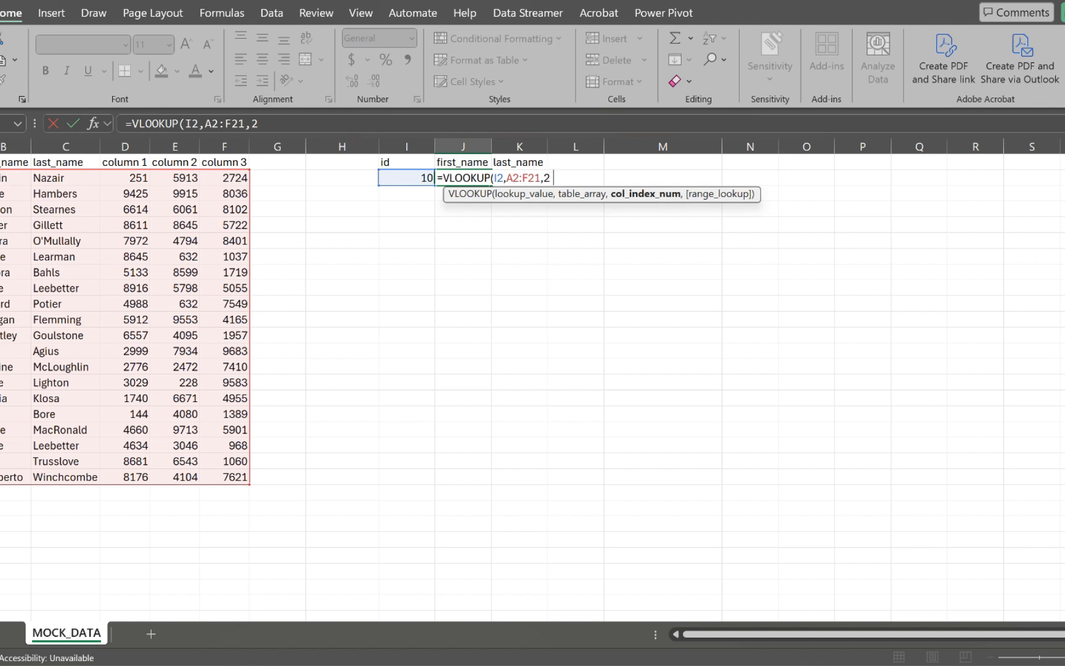
{"action": "type", "text": ","}
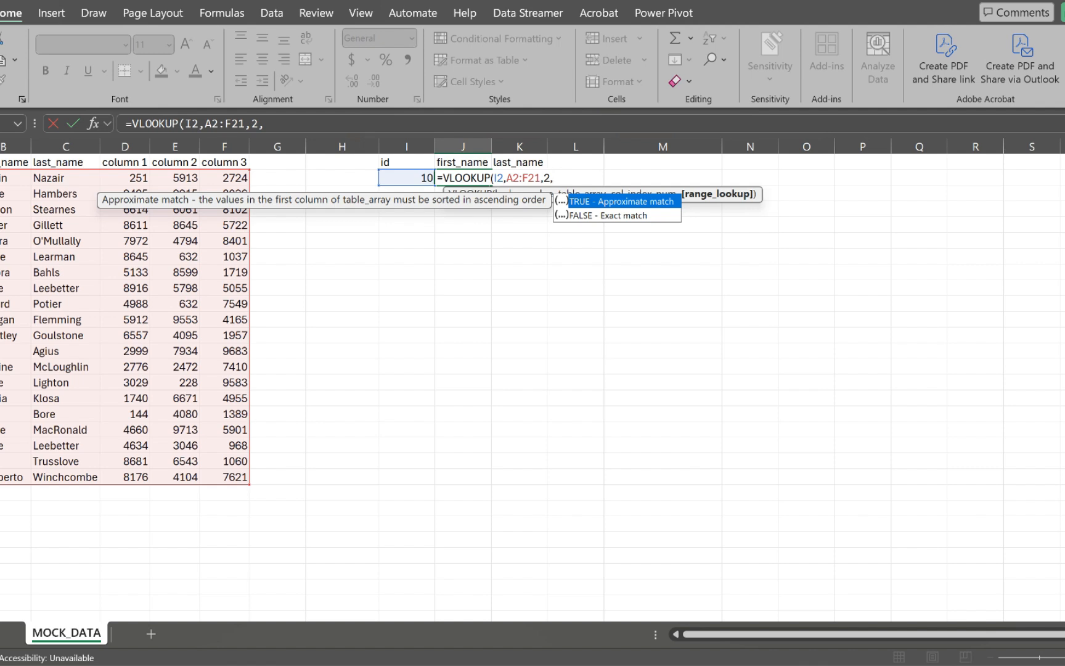
{"action": "key", "text": "Down"}
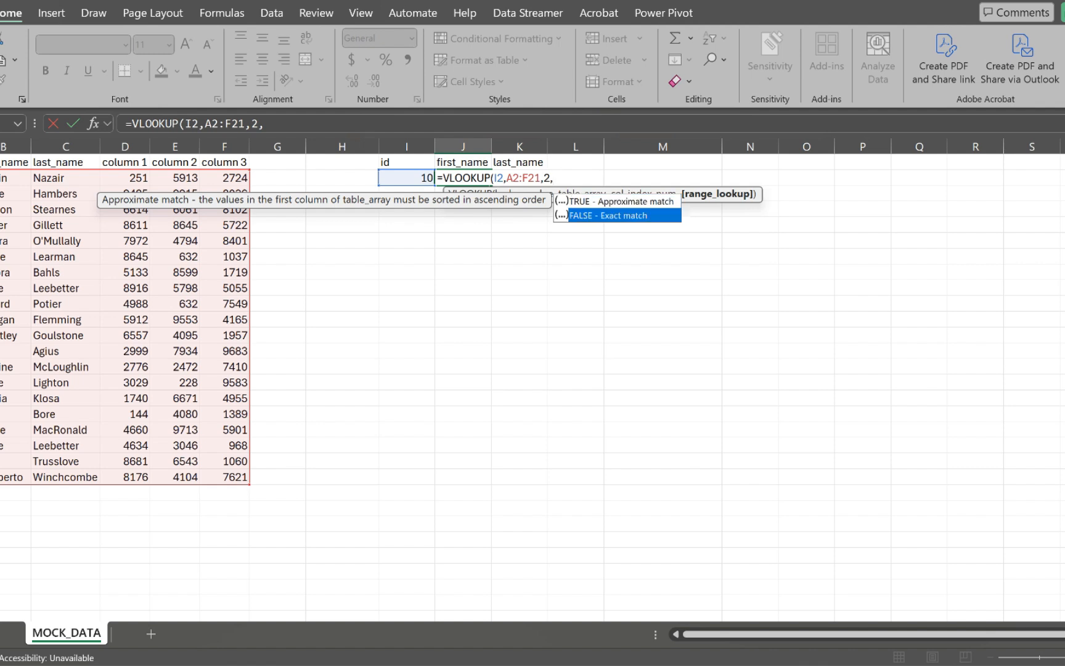
{"action": "key", "text": "Tab"}
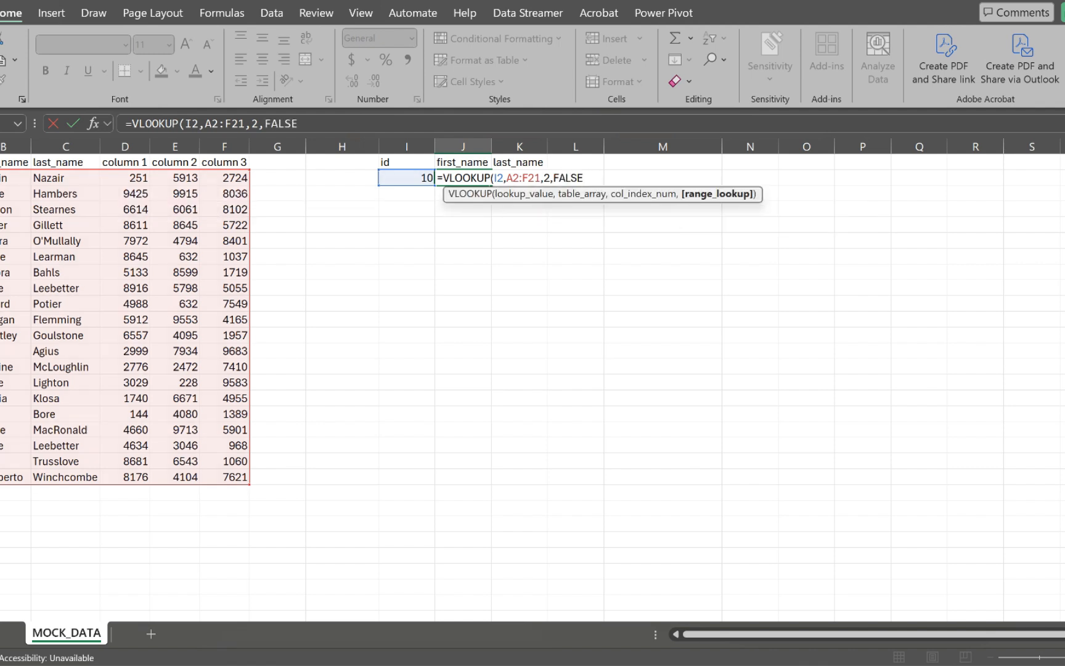
{"action": "type", "text": ")"}
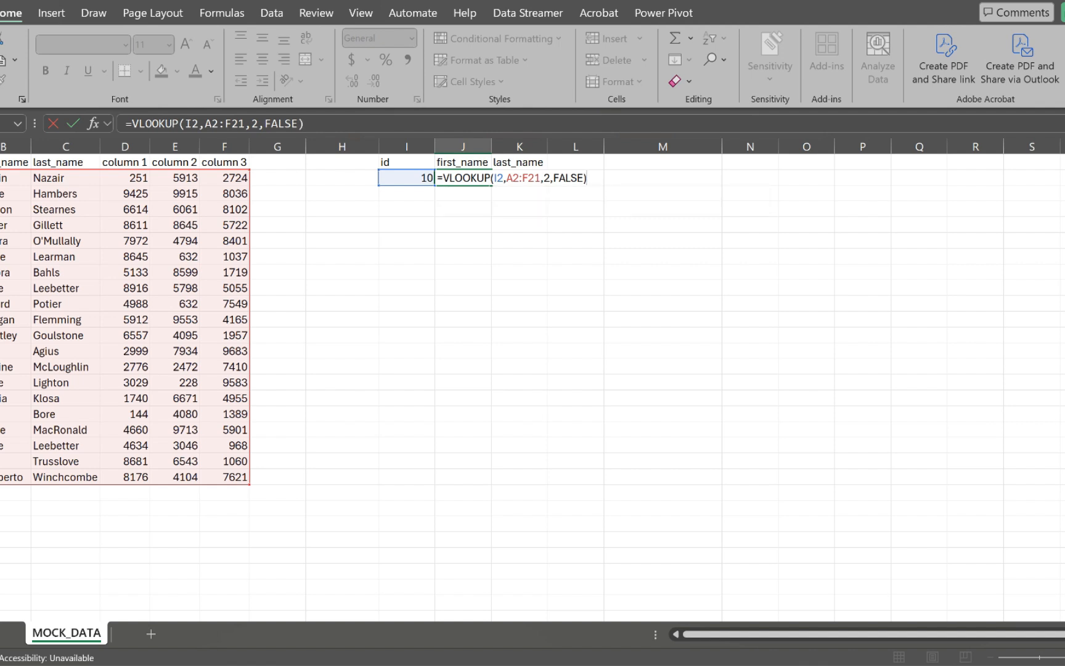
{"action": "key", "text": "Return"}
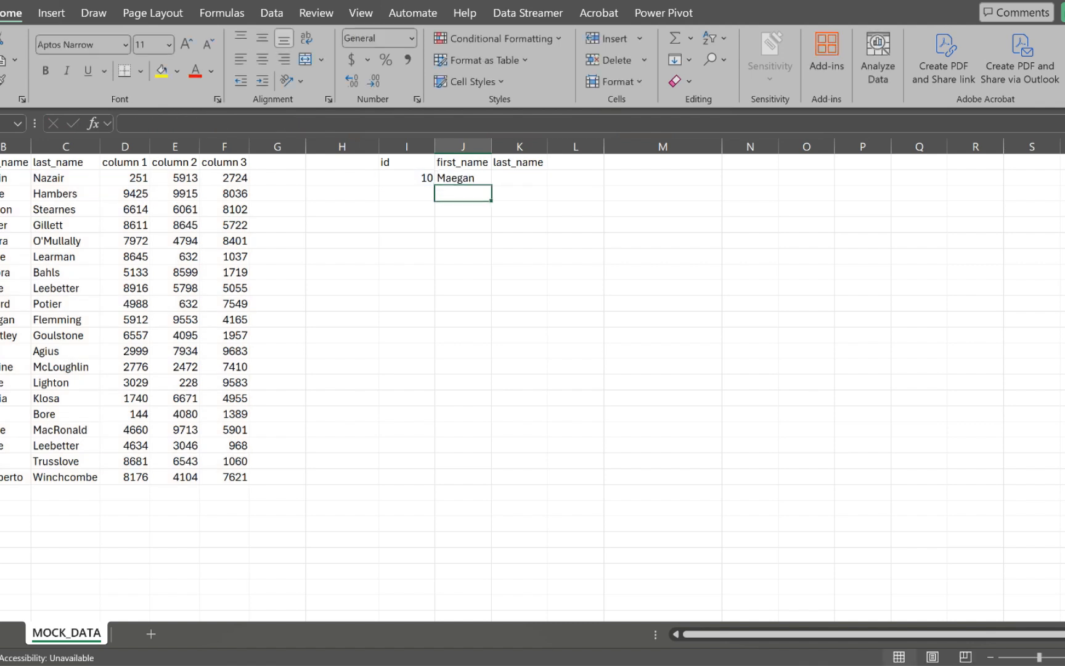
Step: Copy the J2 lookup formula into K2 for the last_name result
{"action": "left_click", "coordinate": [463, 178]}
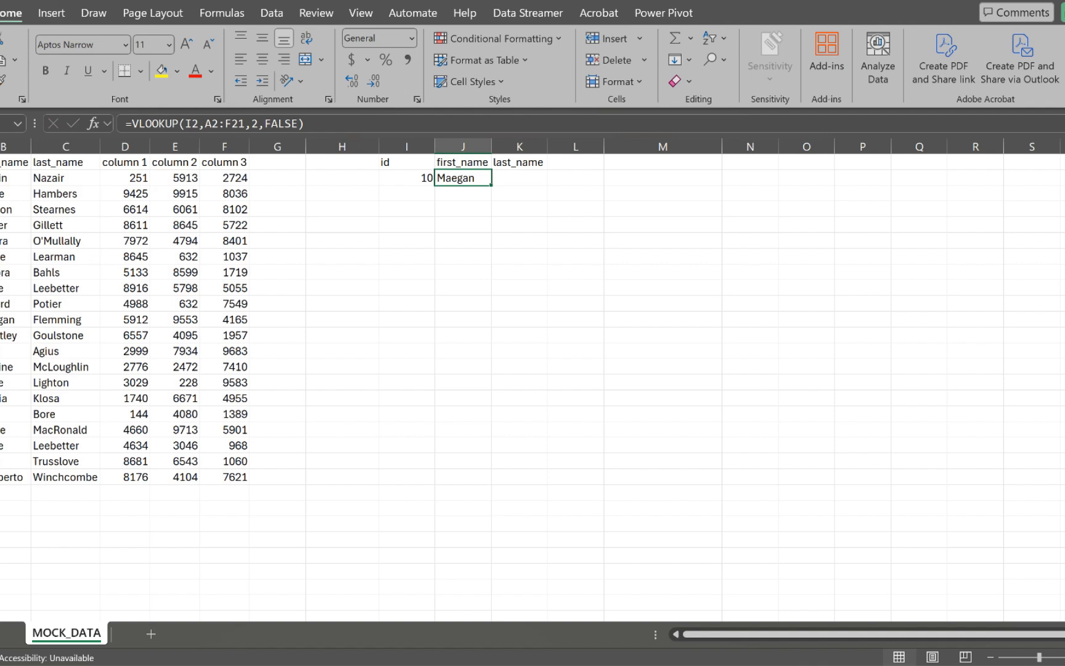
{"action": "left_click", "coordinate": [520, 179]}
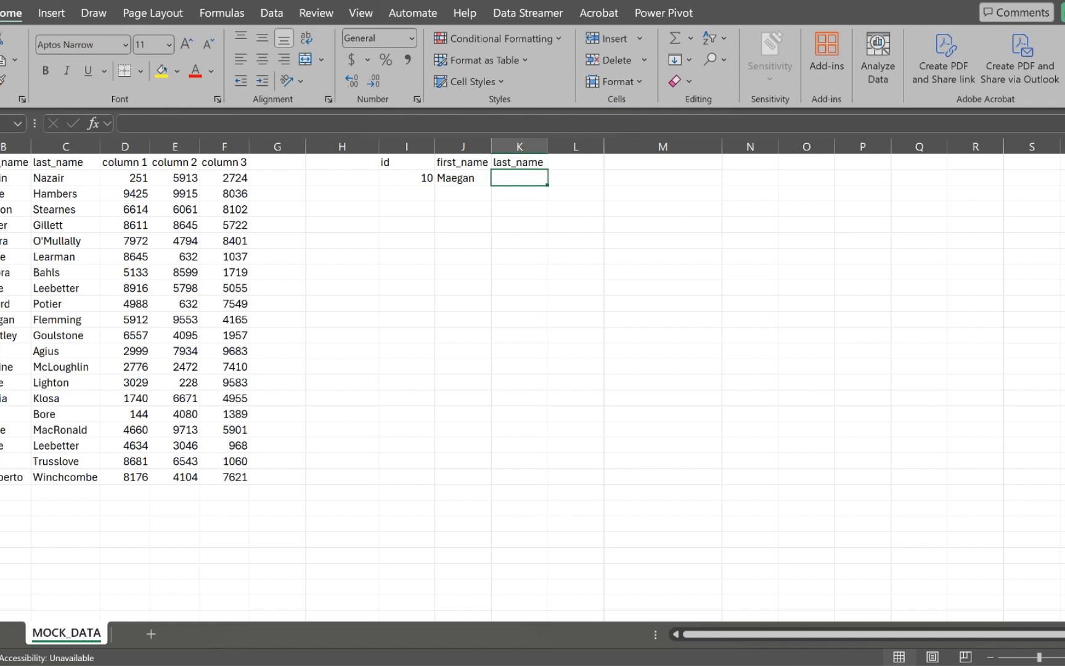
{"action": "left_click", "coordinate": [463, 178]}
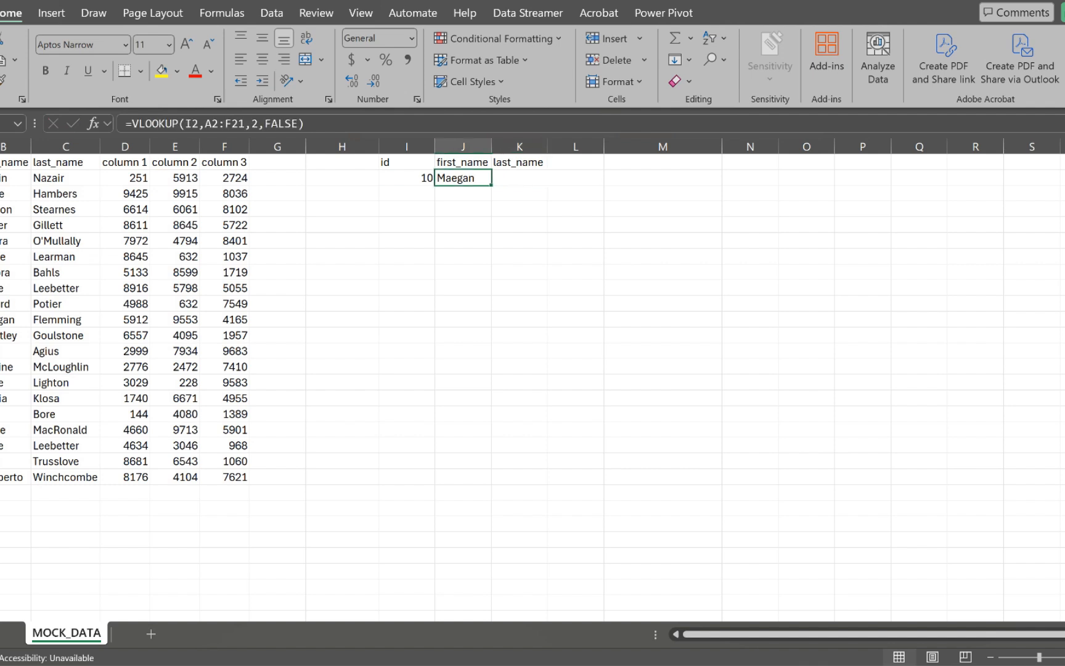
{"action": "key", "text": "ctrl+c"}
{"action": "left_click", "coordinate": [519, 178]}
{"action": "key", "text": "ctrl+v"}
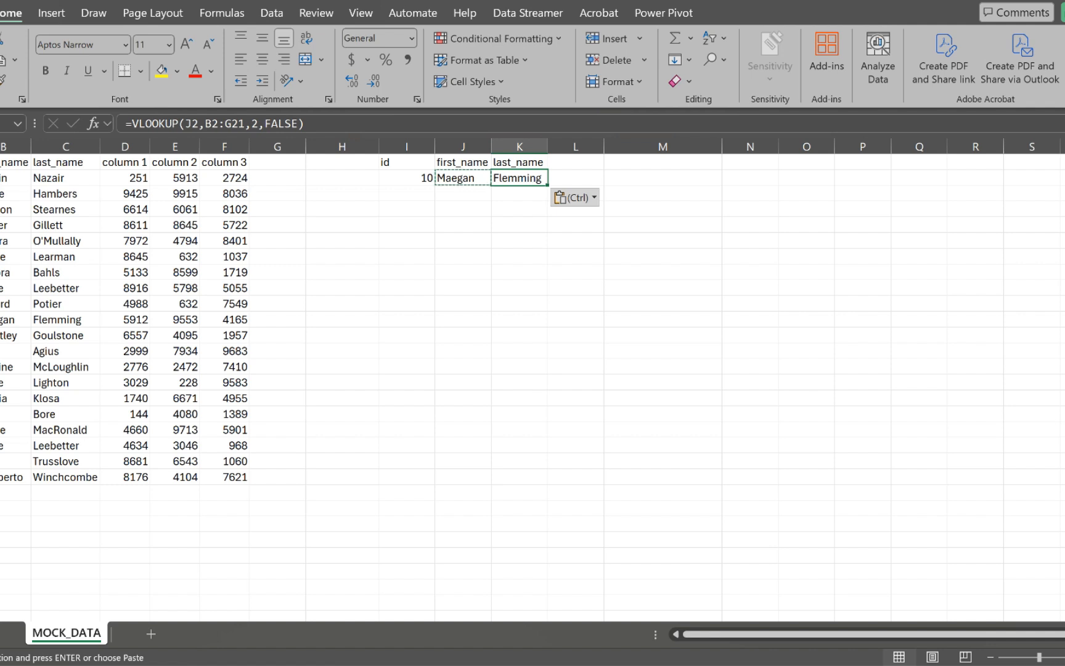
Step: Change the id in I2 to 20 so both name lookups update
{"action": "left_click", "coordinate": [406, 178]}
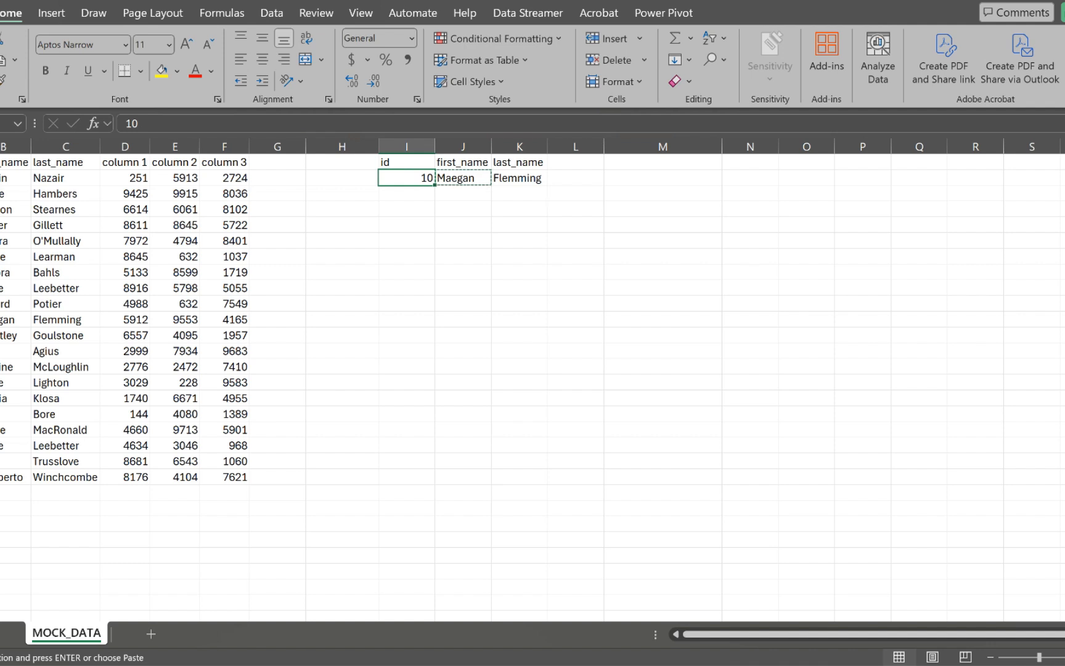
{"action": "type", "text": "20"}
{"action": "key", "text": "Return"}
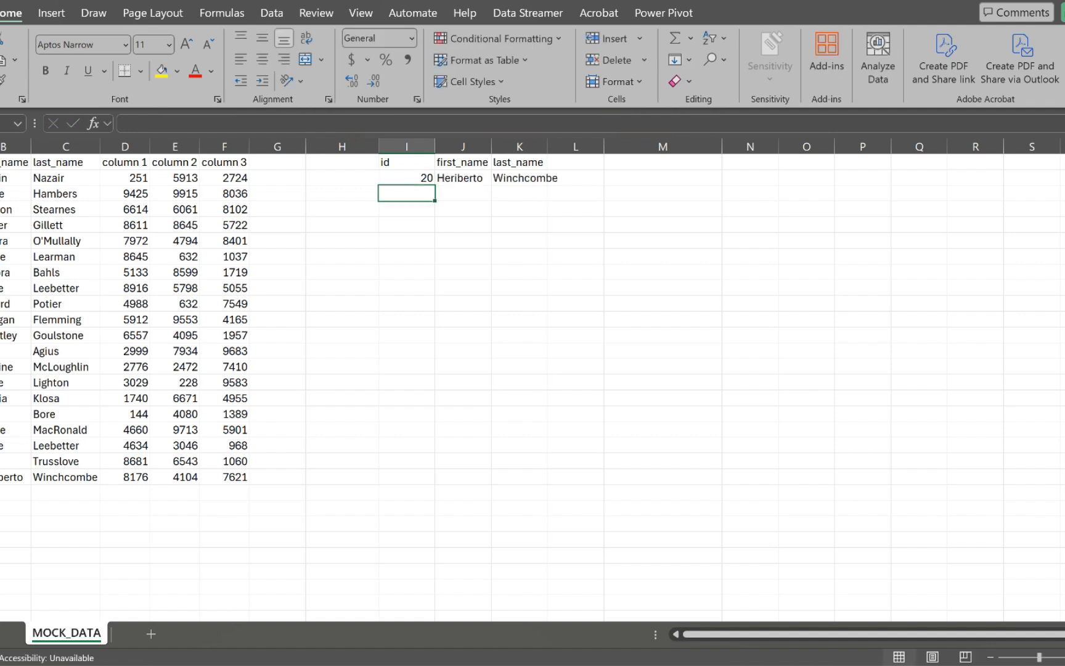